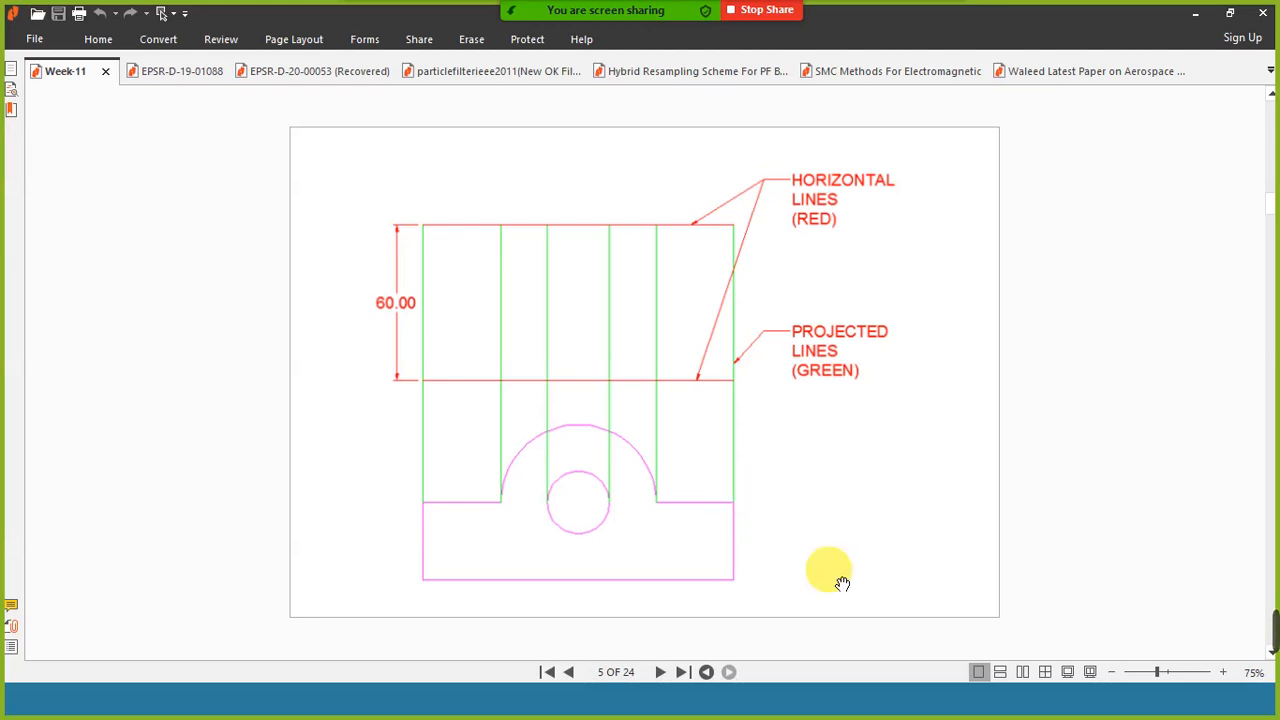
Review the slides on projecting the top view, adding hidden and center lines, and constructing the side view with a 45° line.
mouse_move(1255, 630)
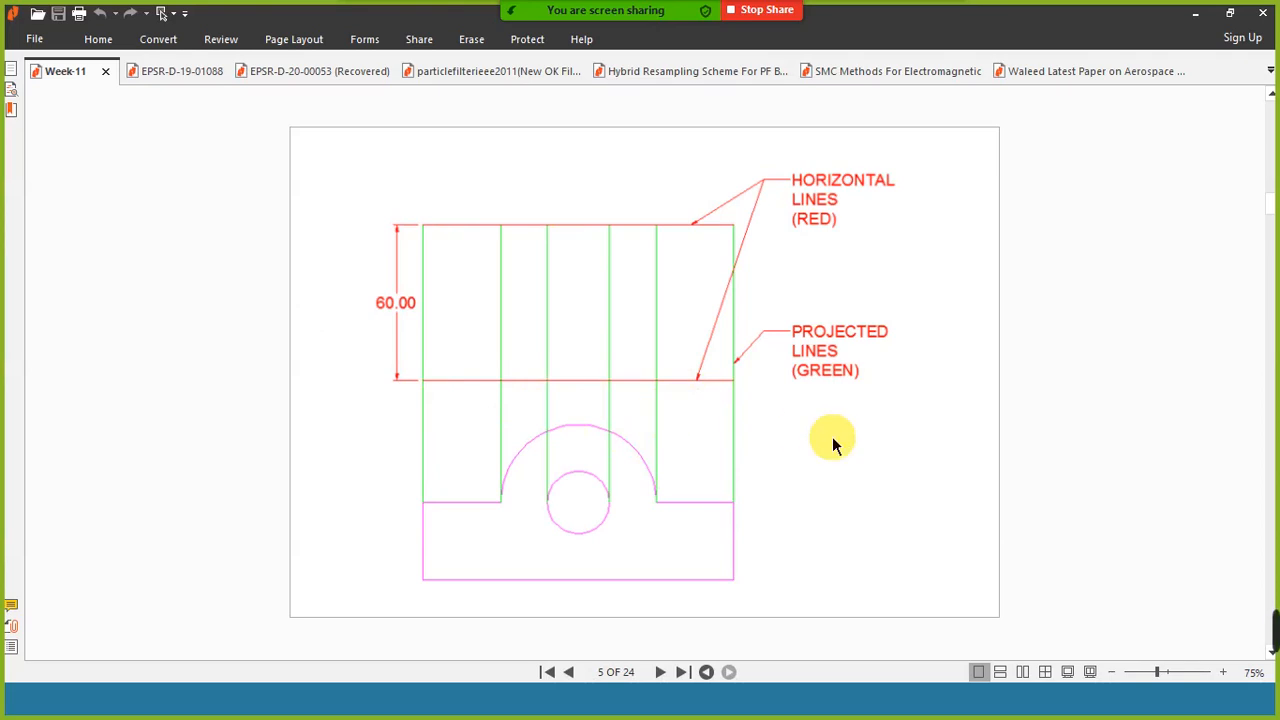
scroll(835, 445, down, 1)
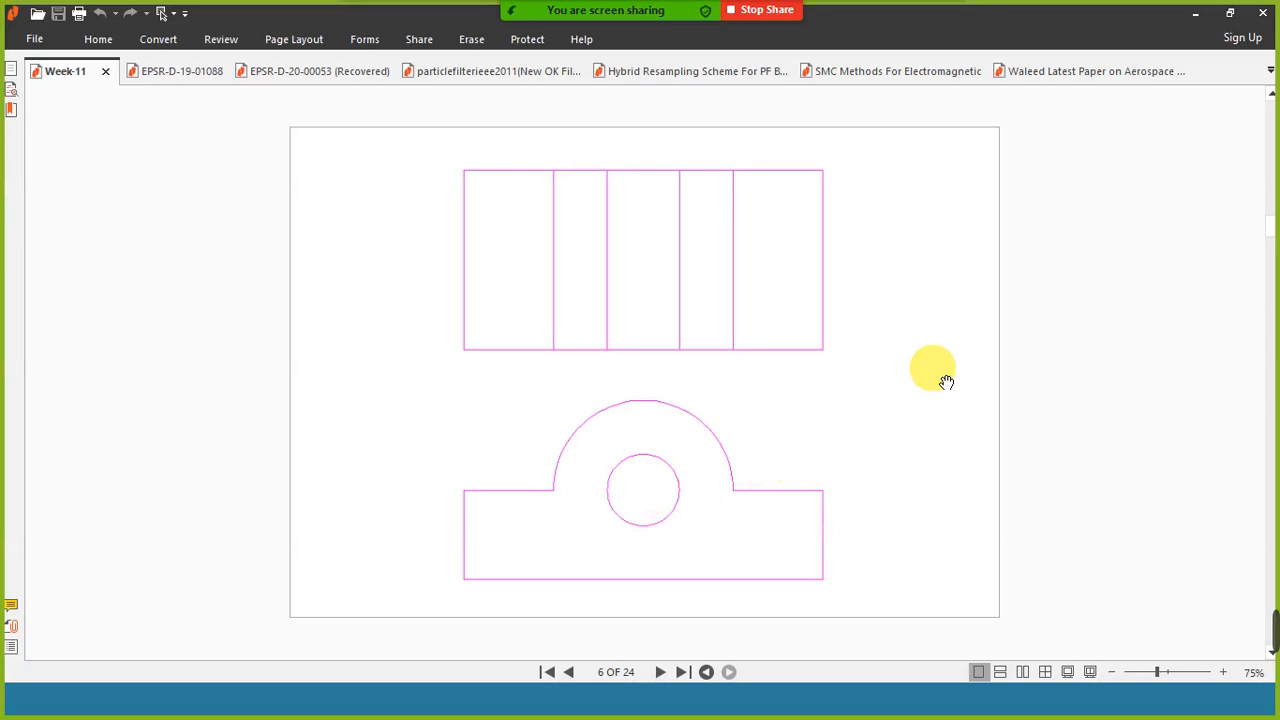
click(946, 382)
scroll(946, 382, down, 1)
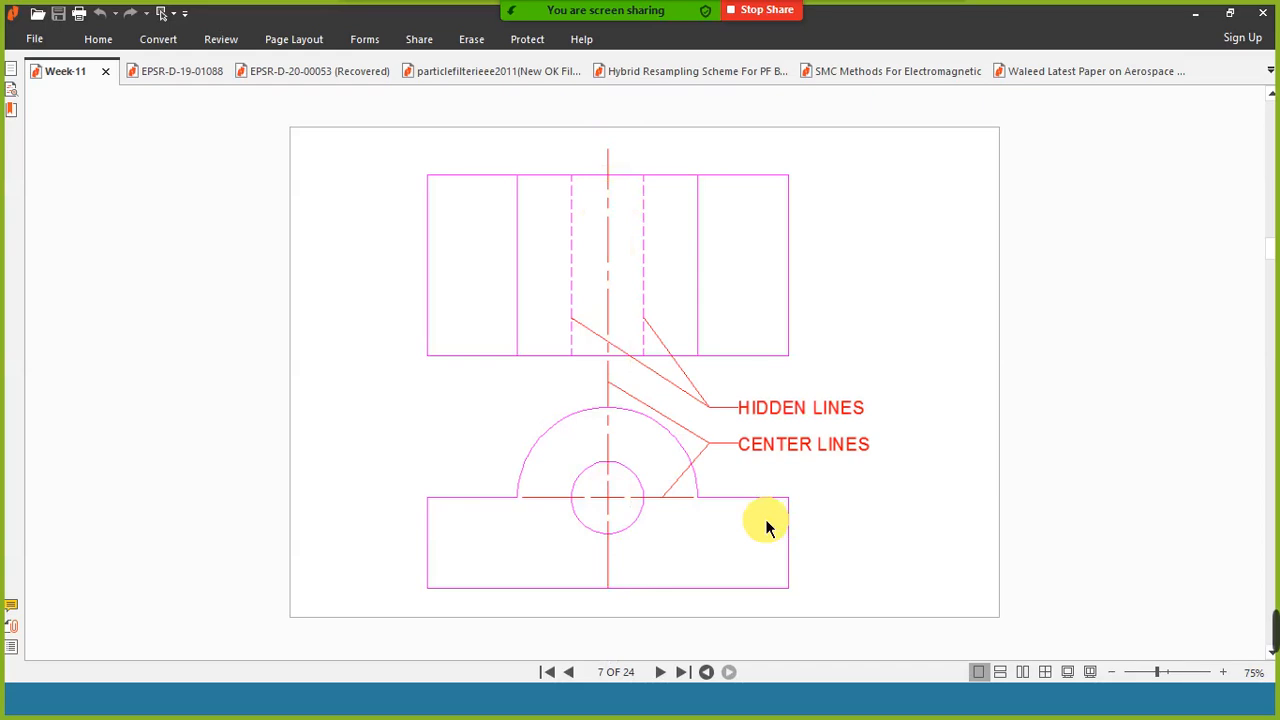
click(874, 514)
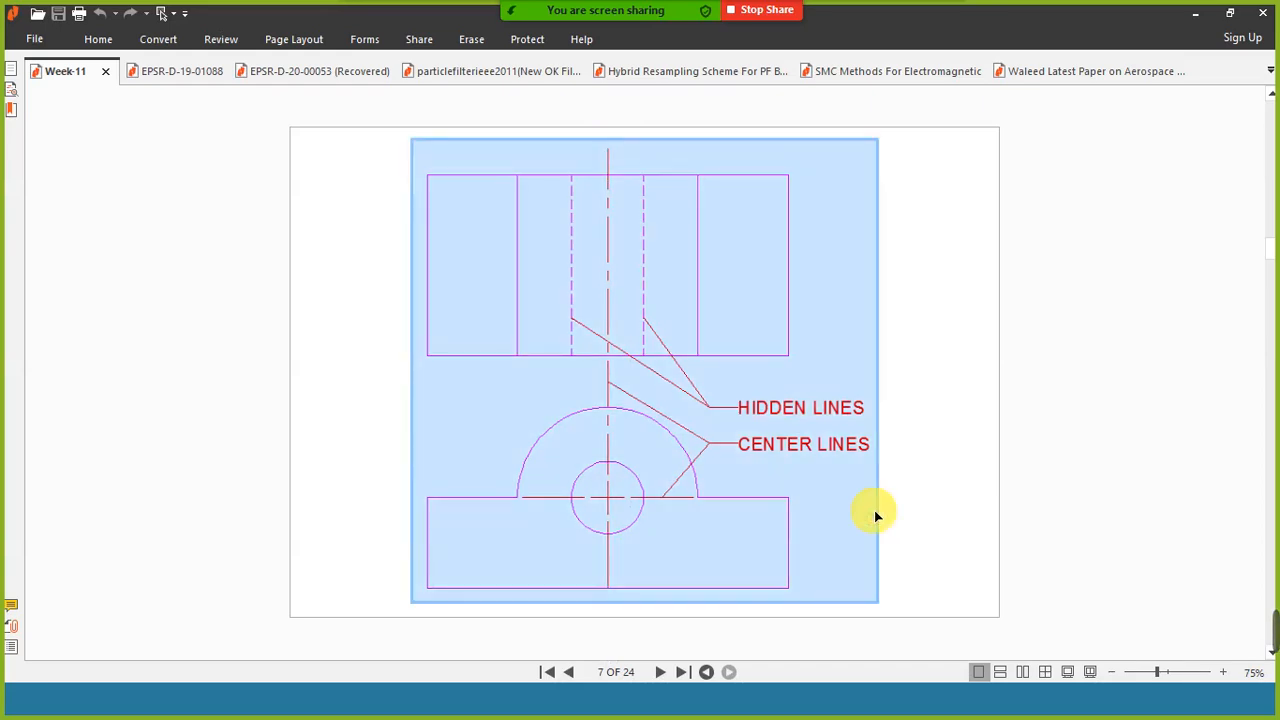
click(940, 510)
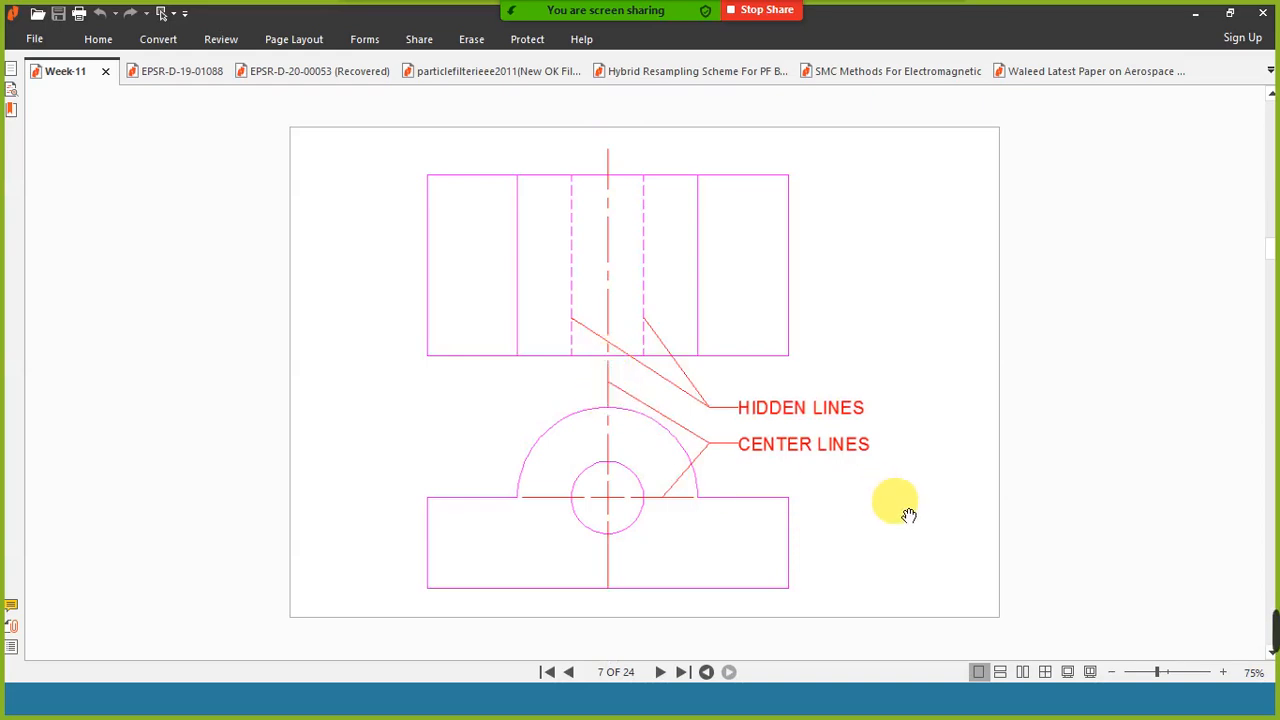
scroll(908, 515, down, 1)
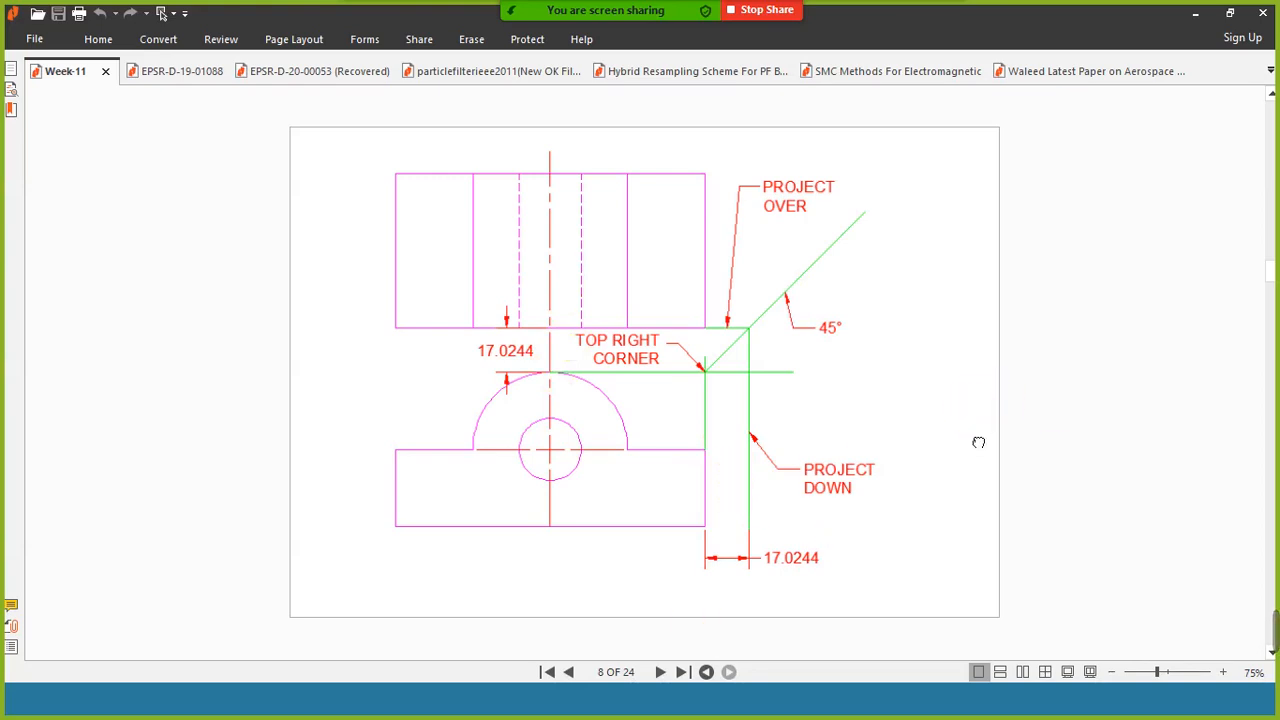
scroll(978, 442, down, 2)
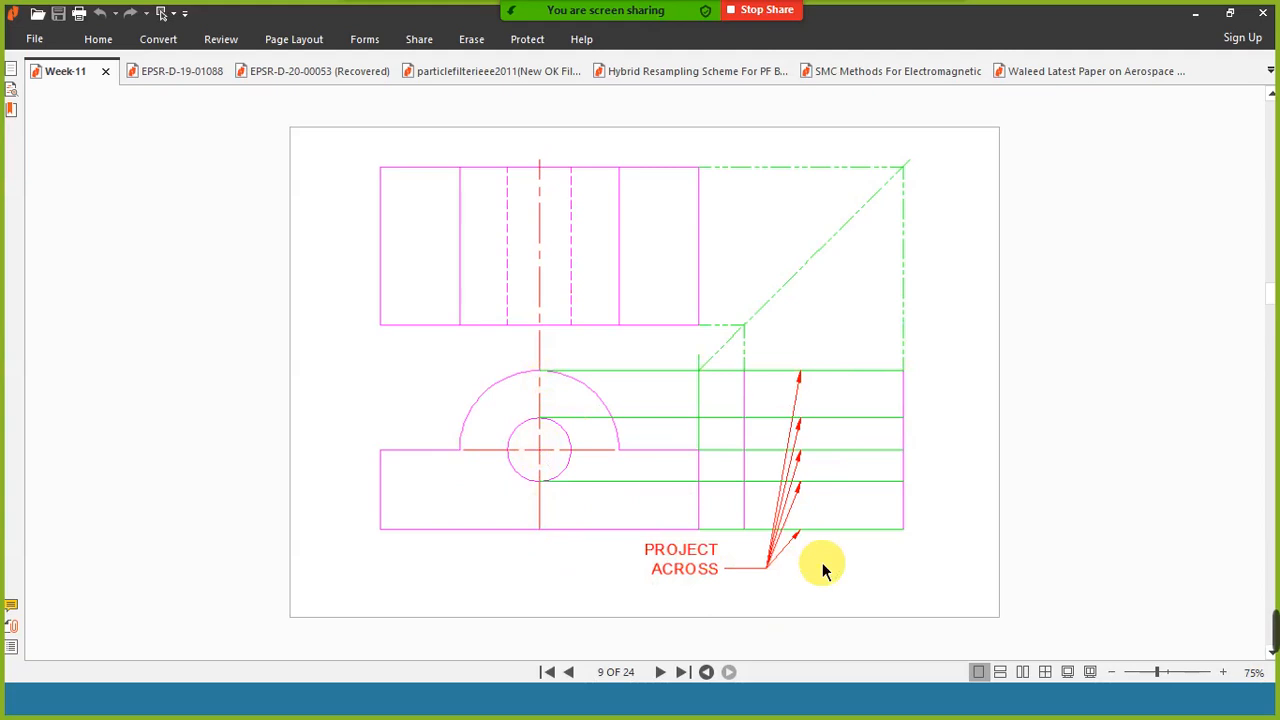
Look back through the projection slides to page 5, and continue forward to the finished three-view drawing on page 10.
click(954, 494)
scroll(953, 494, up, 1)
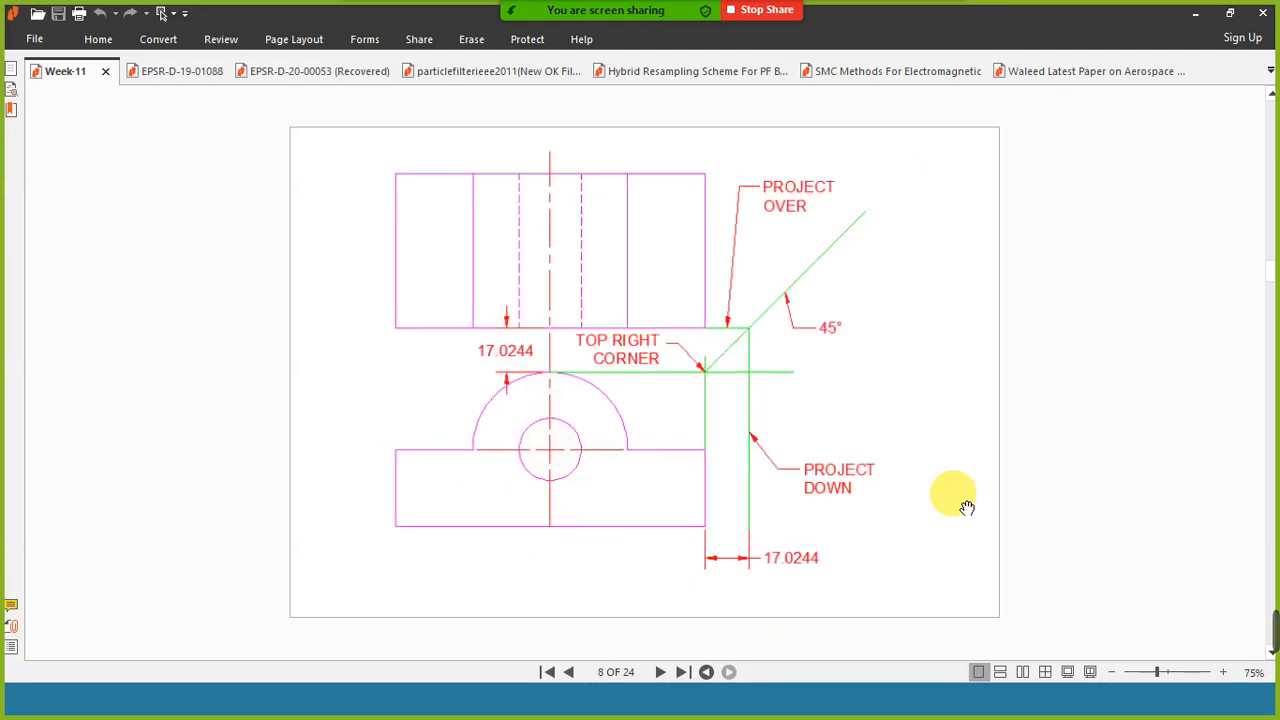
scroll(966, 507, up, 1)
scroll(966, 507, up, 2)
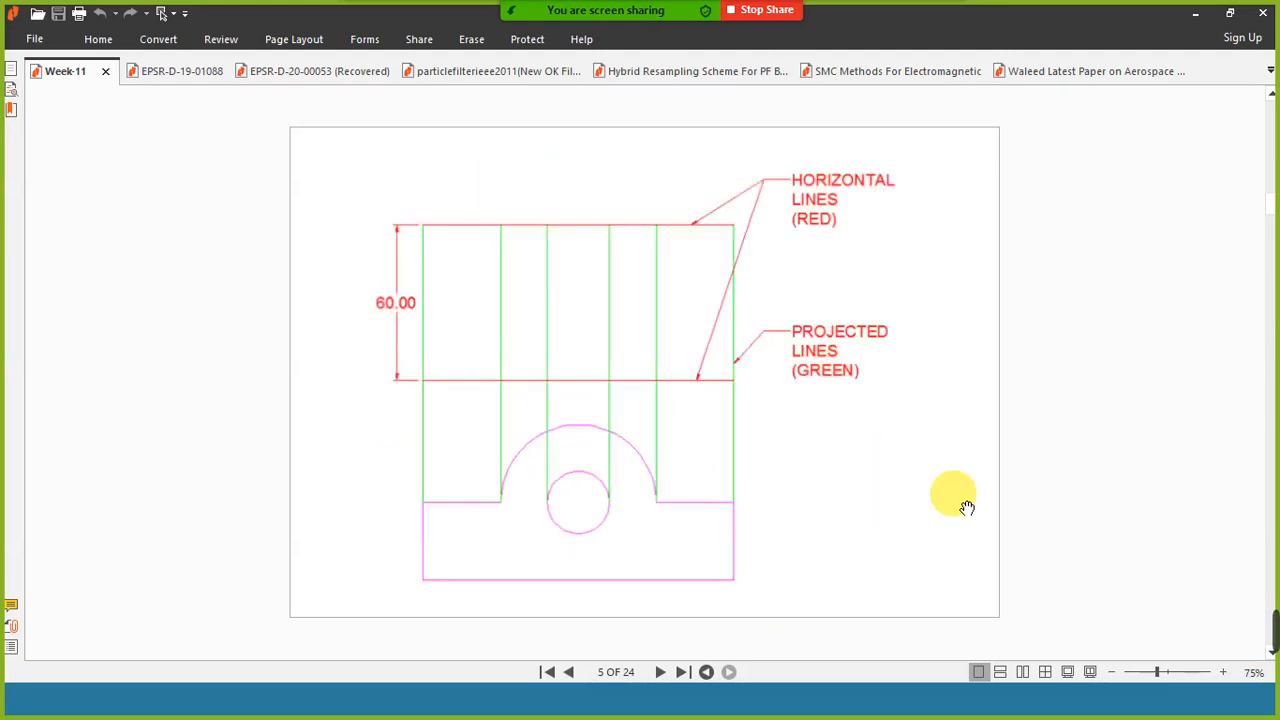
scroll(966, 507, down, 3)
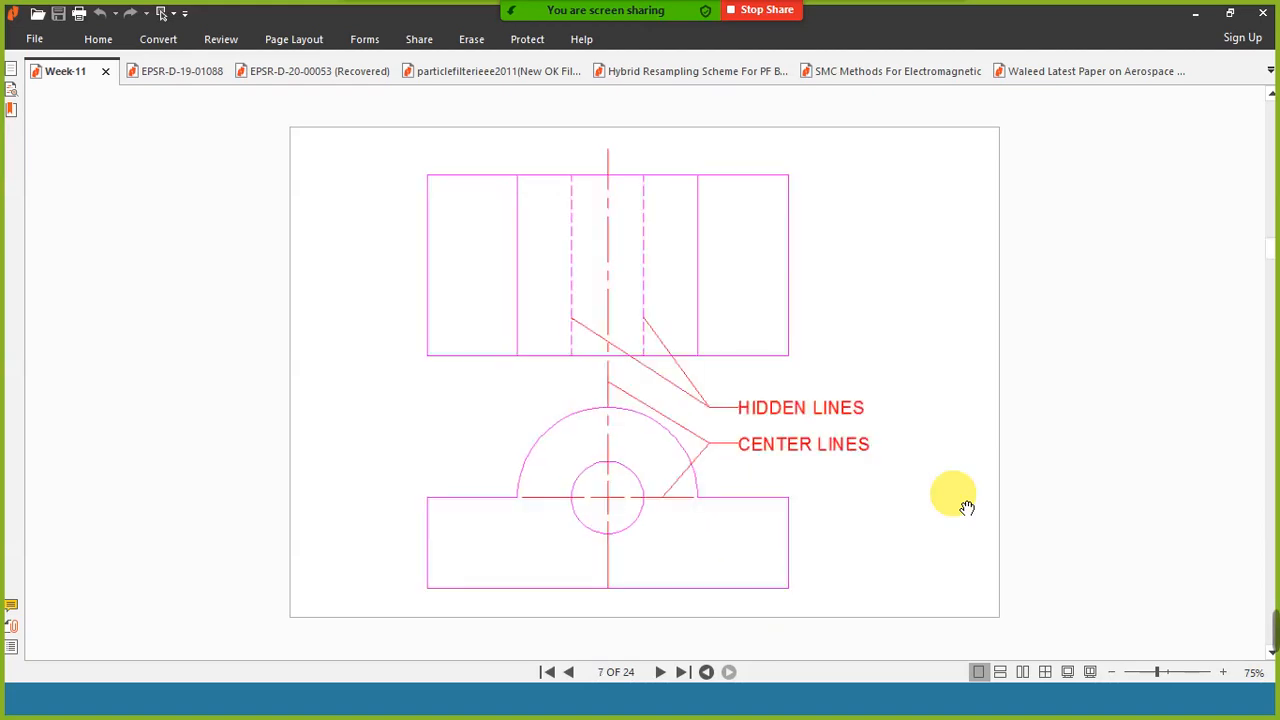
scroll(966, 507, down, 1)
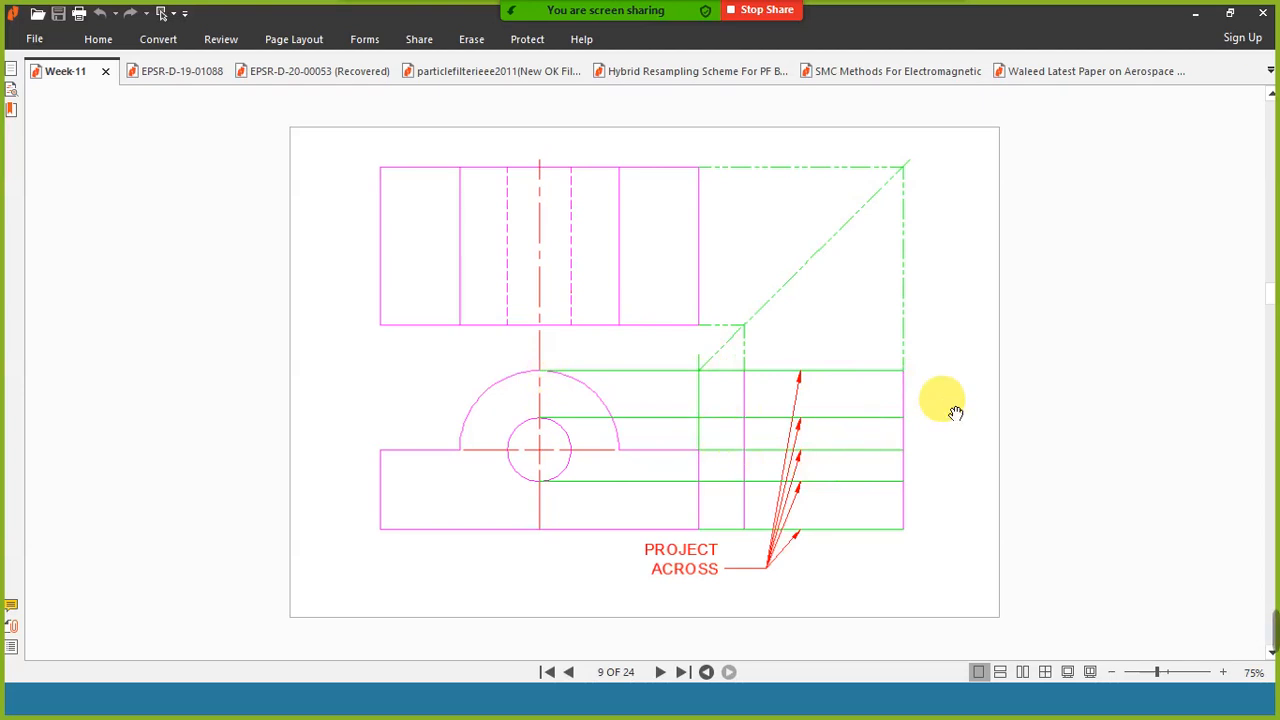
scroll(950, 410, down, 1)
scroll(953, 410, down, 1)
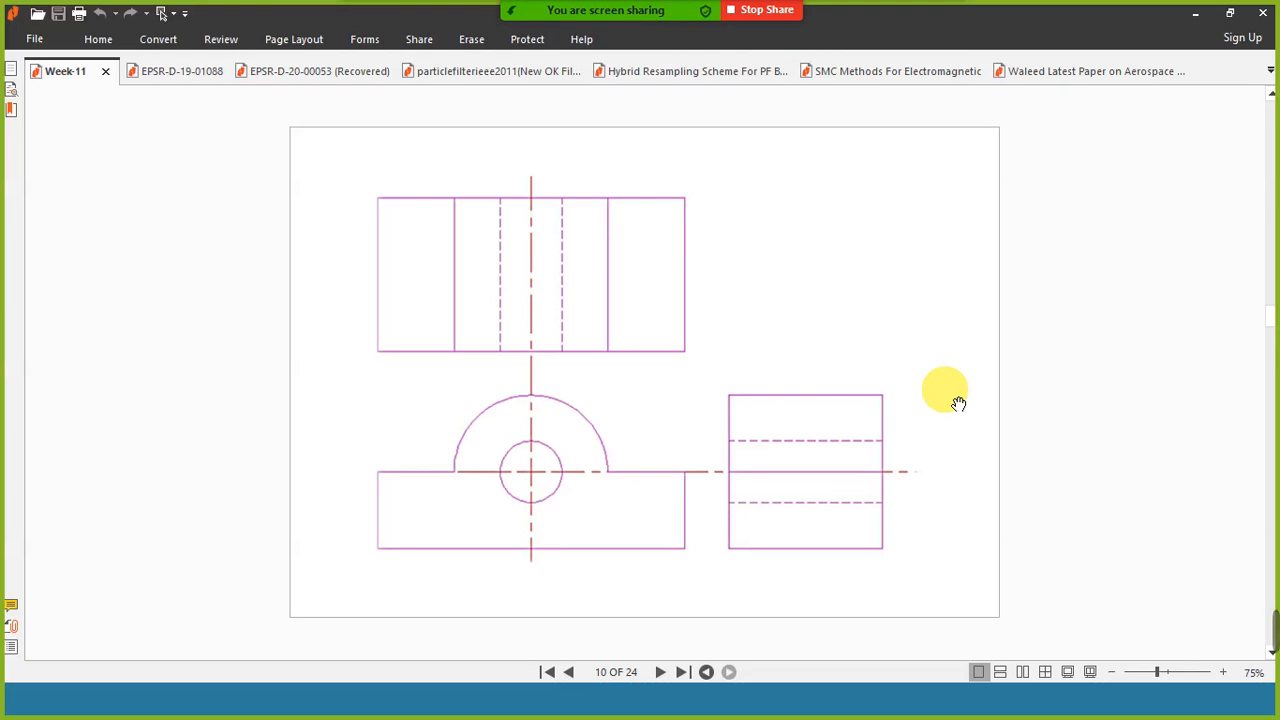
Open the Zoom meeting's participants list and look through all attendees.
click(425, 20)
click(534, 20)
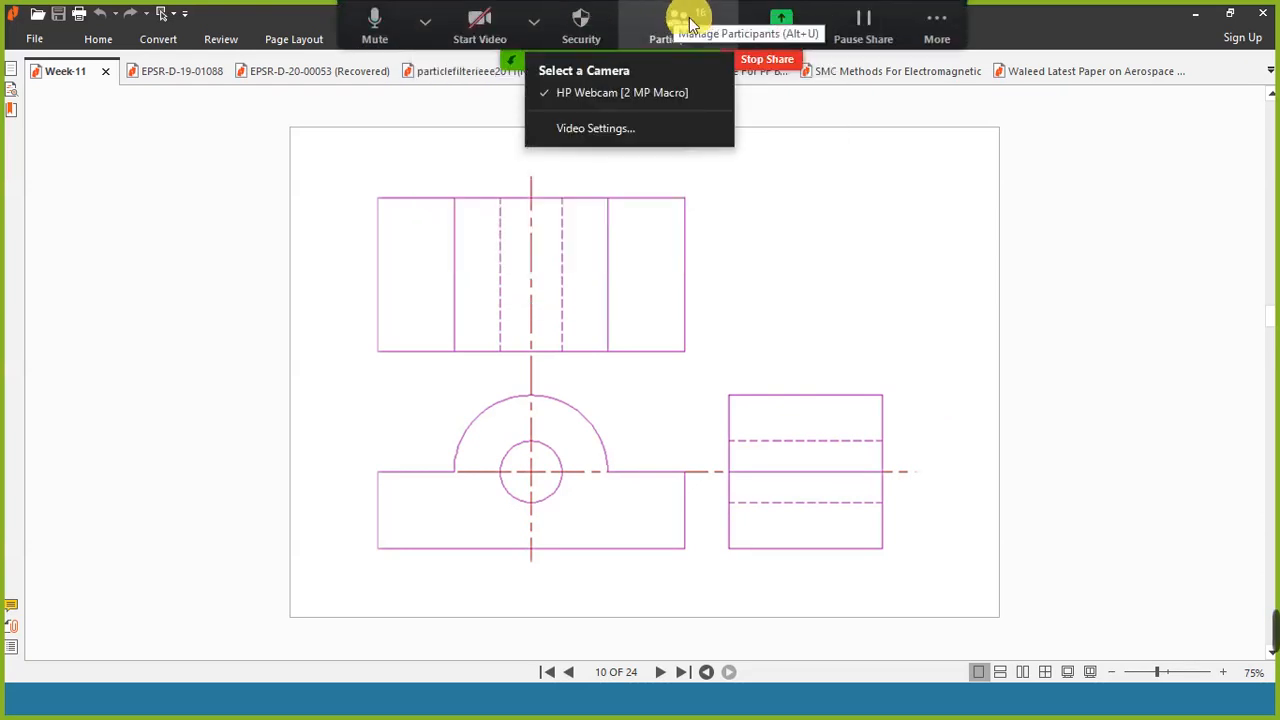
click(690, 22)
click(690, 22)
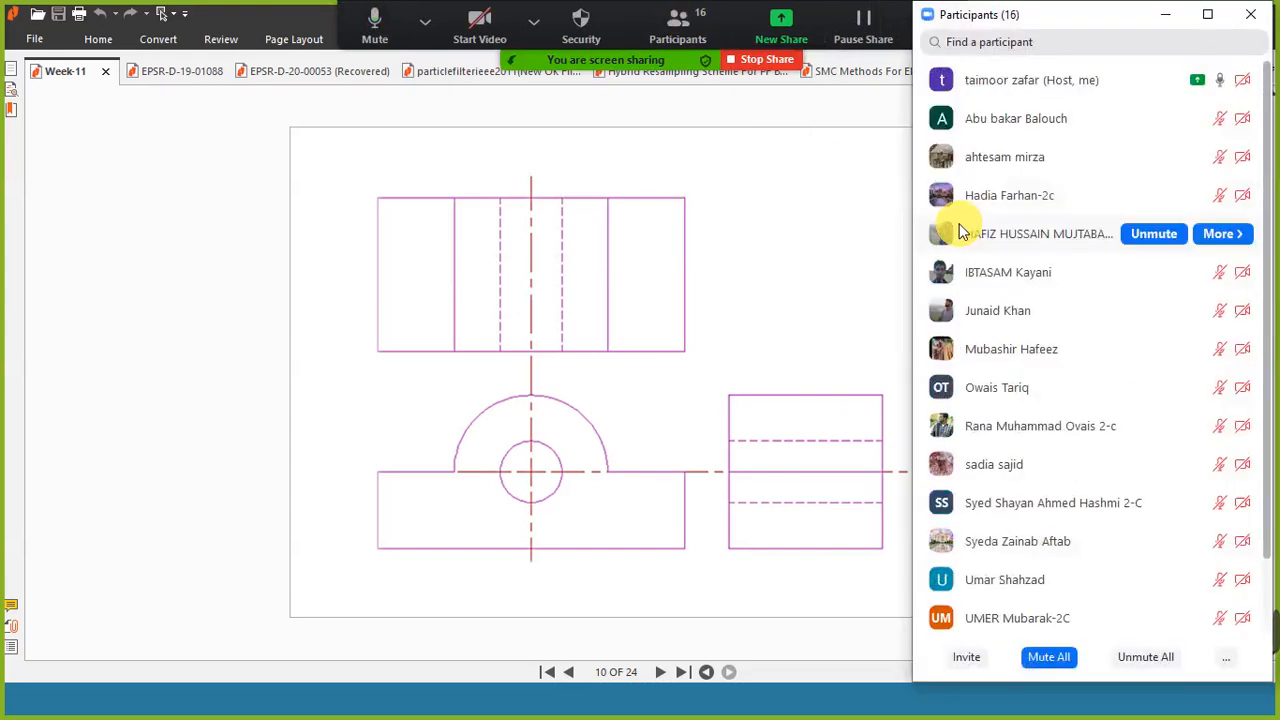
click(1268, 140)
drag(1268, 140, 1276, 450)
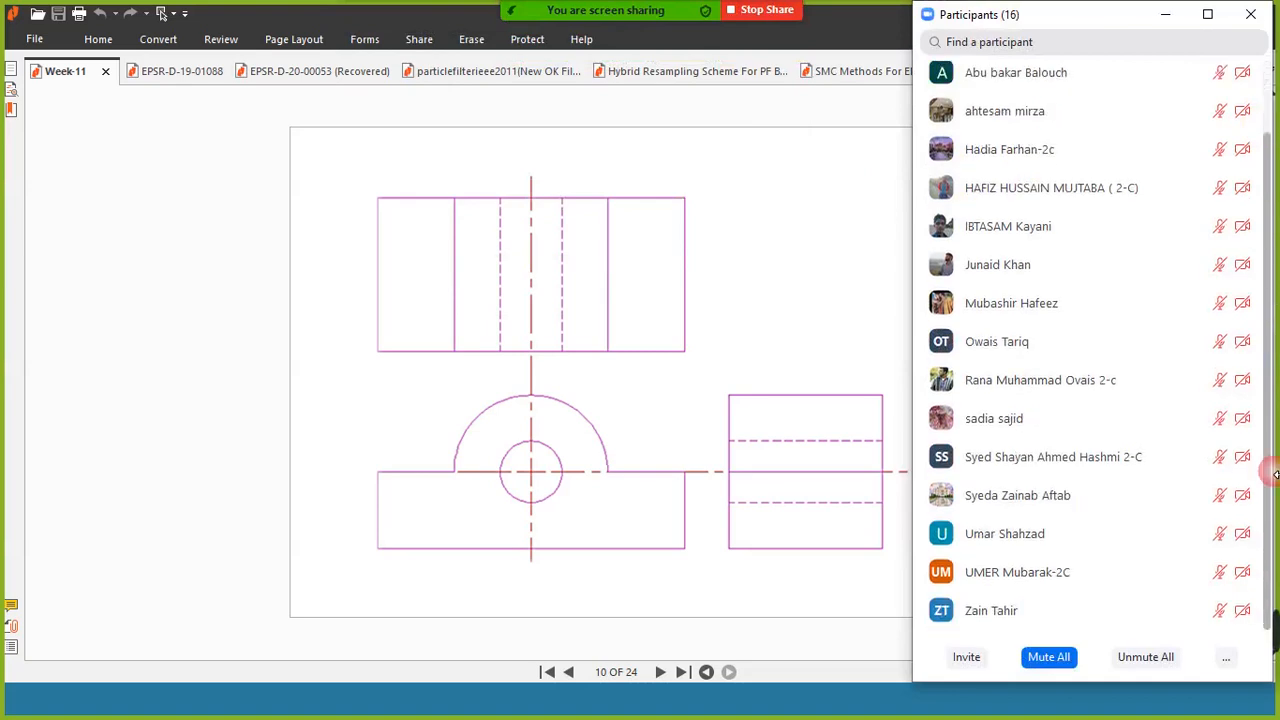
click(1266, 524)
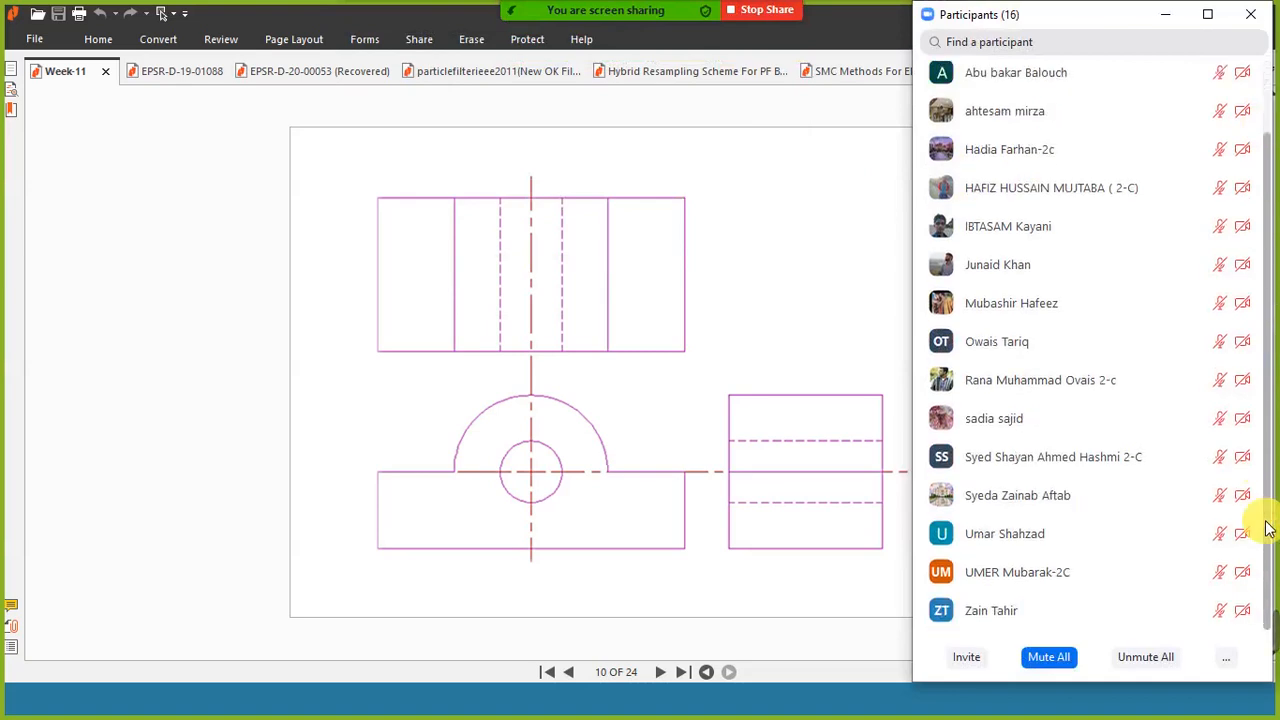
mouse_move(1219, 553)
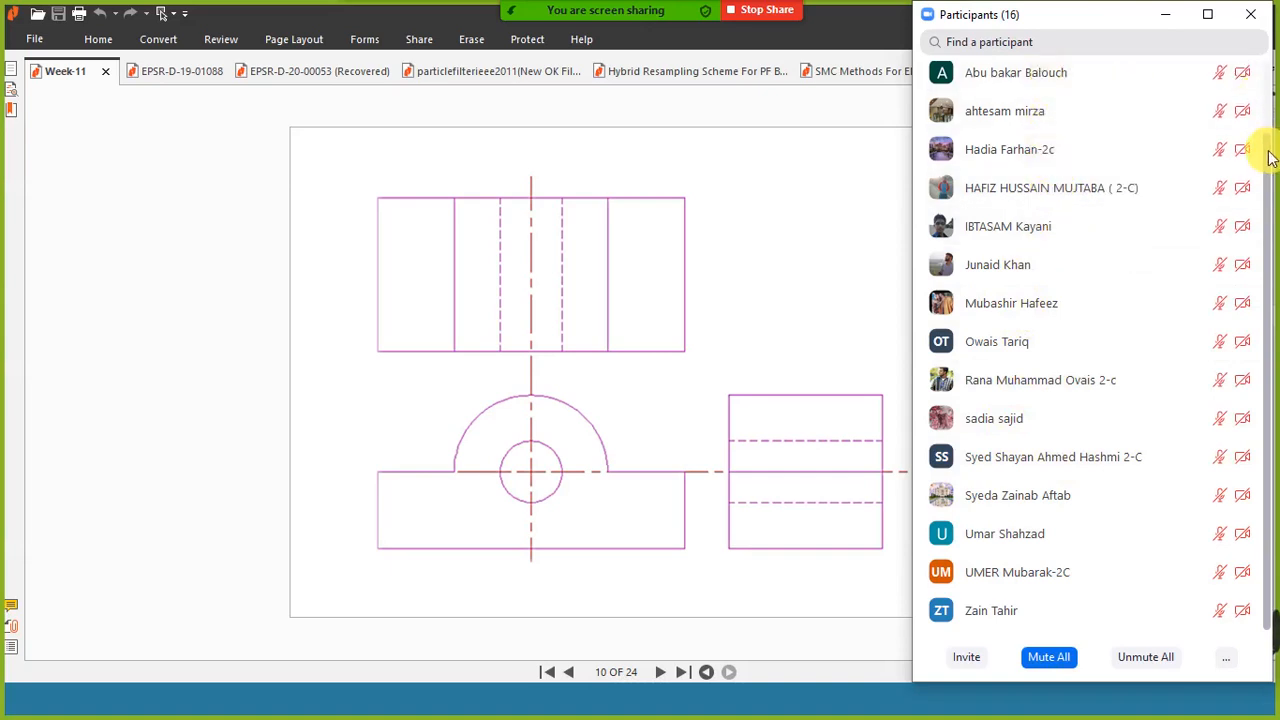
drag(1270, 157, 1270, 48)
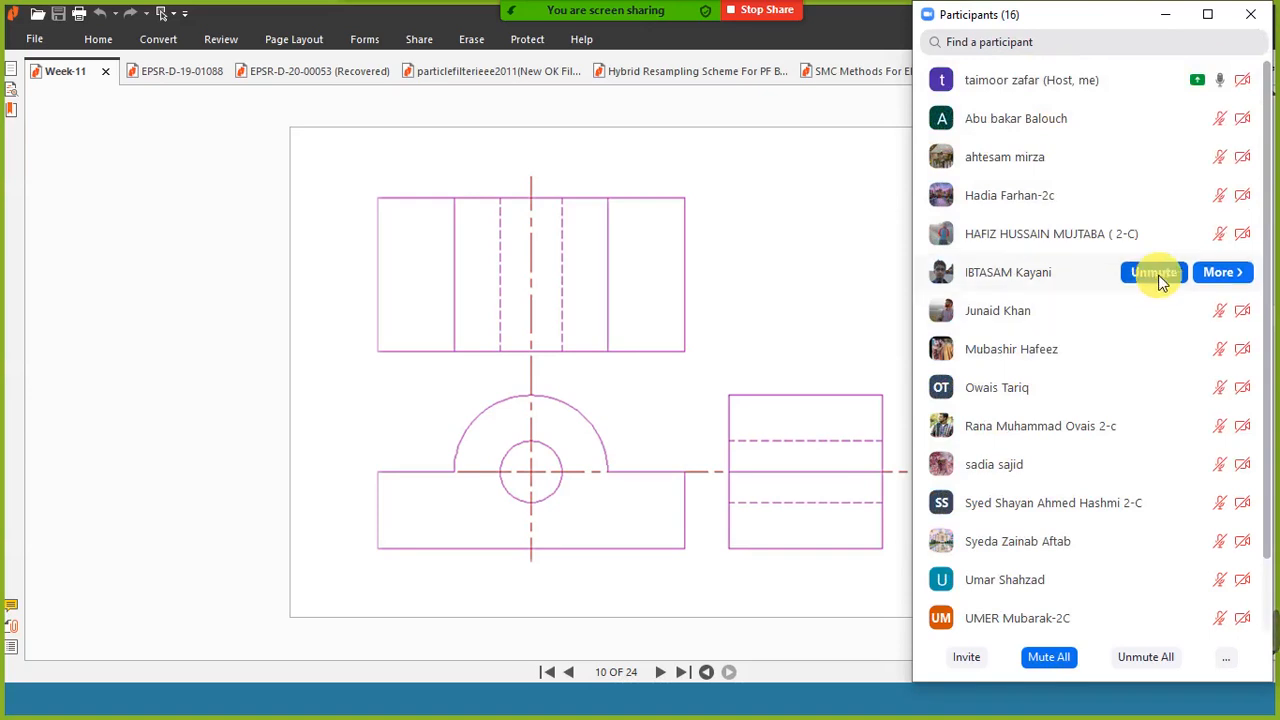
Unmute one attendee to let them speak, mute them again and minimize the participants list.
click(1155, 273)
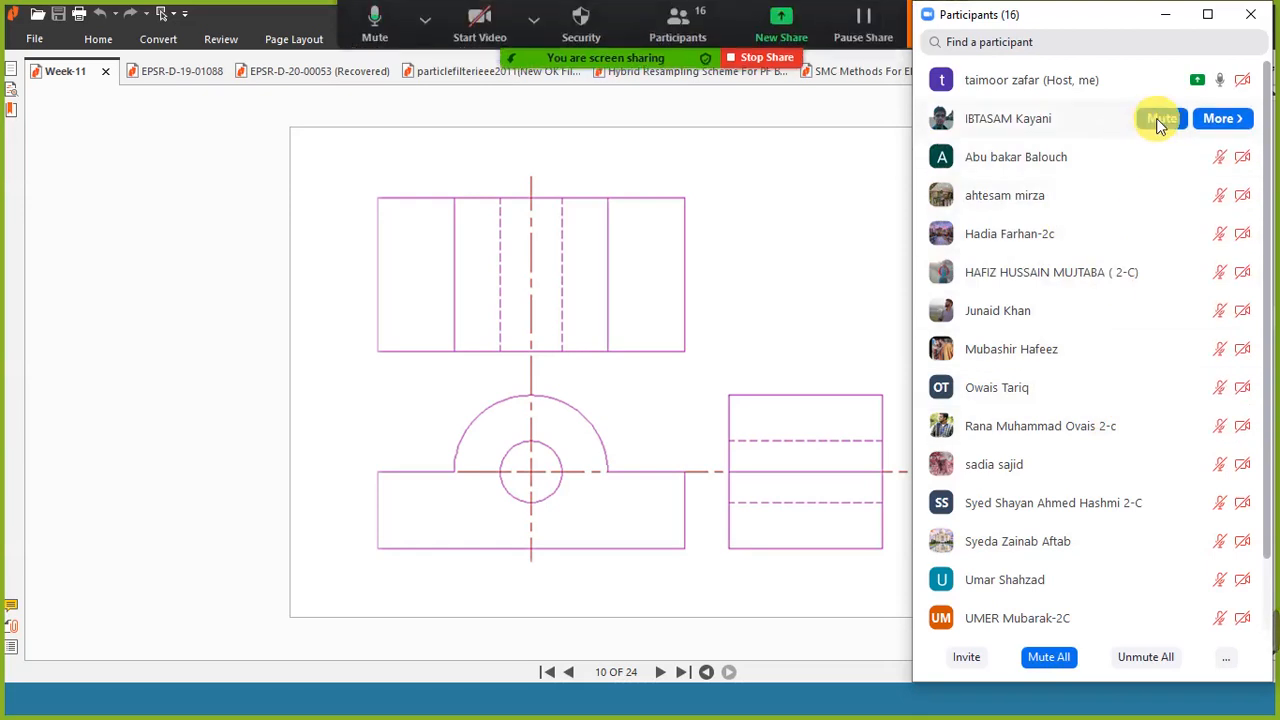
click(1160, 120)
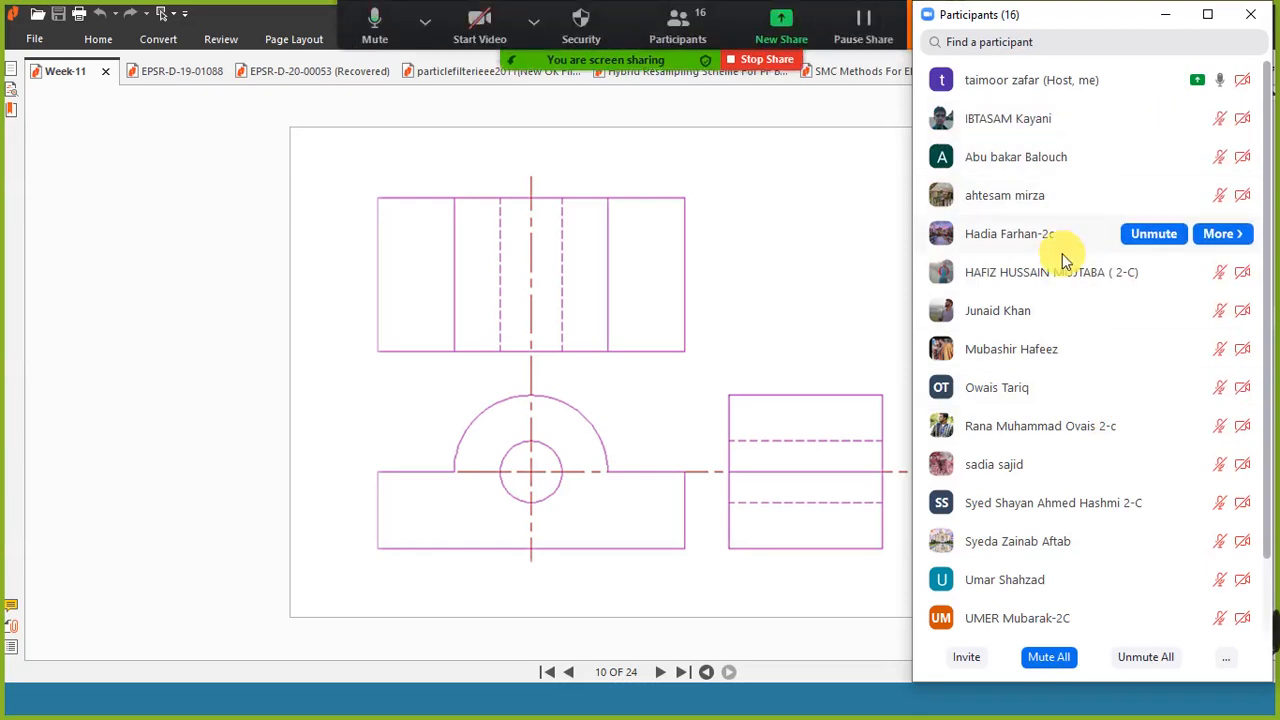
click(1163, 14)
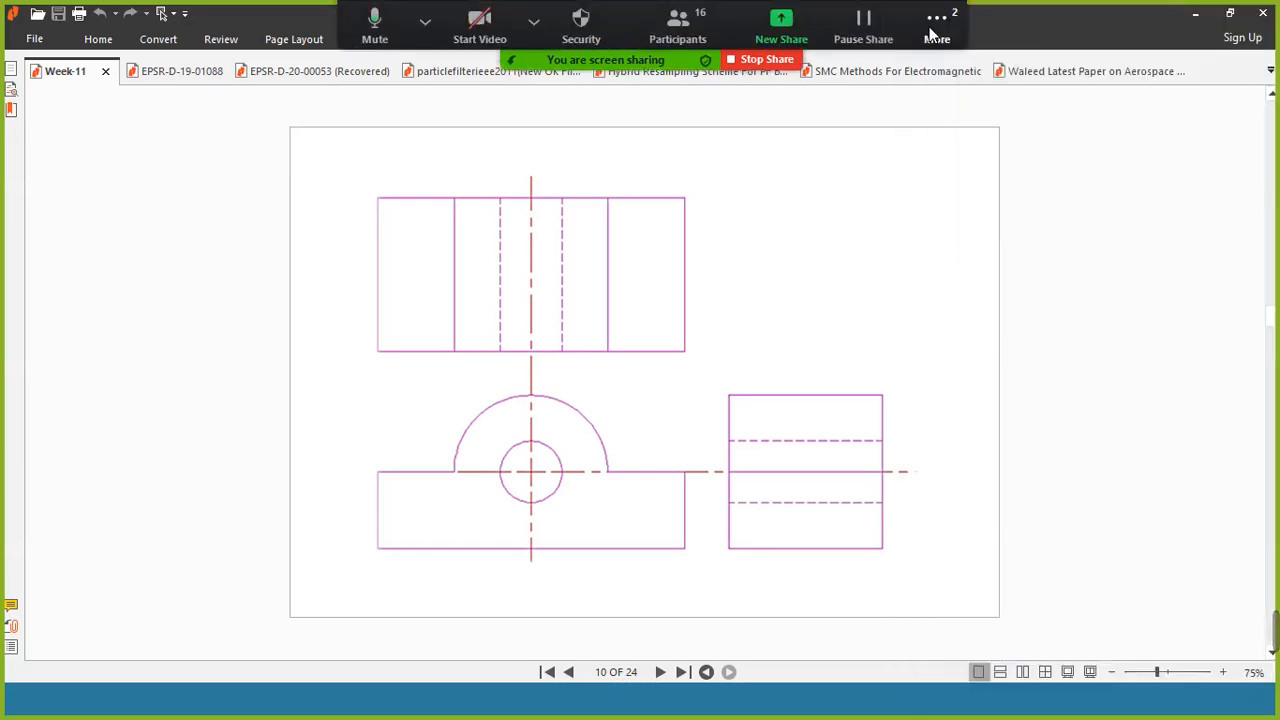
Read the messages in the Zoom group chat and minimize the chat window.
click(940, 45)
click(947, 67)
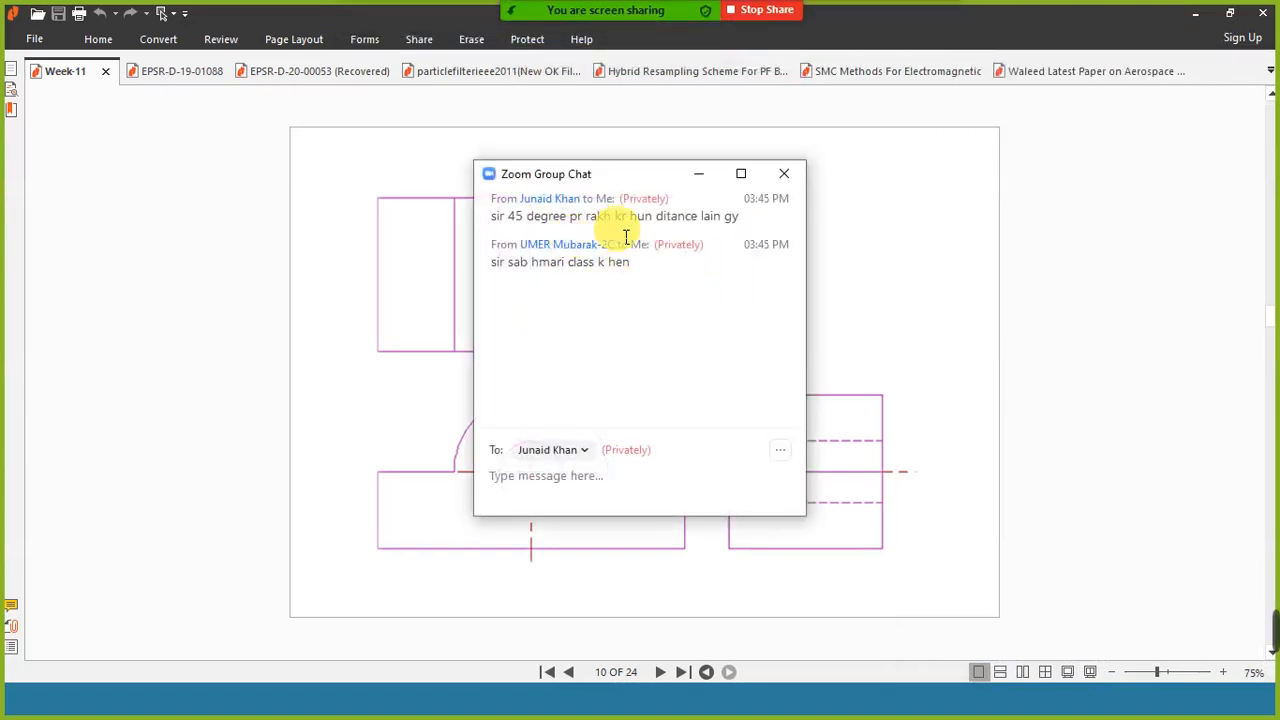
click(702, 178)
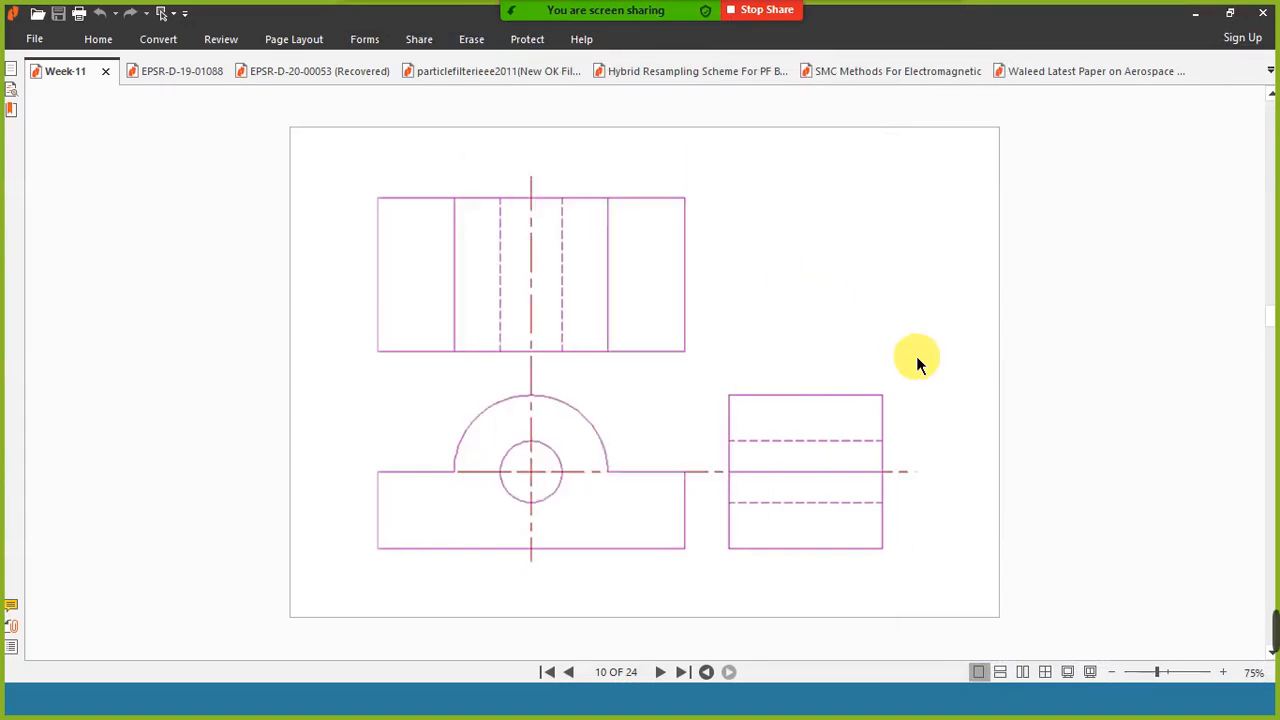
Compare slides 9 and 10, and continue to the page 11 exercise on conversion of a 2D object into a 3D object.
scroll(917, 357, up, 1)
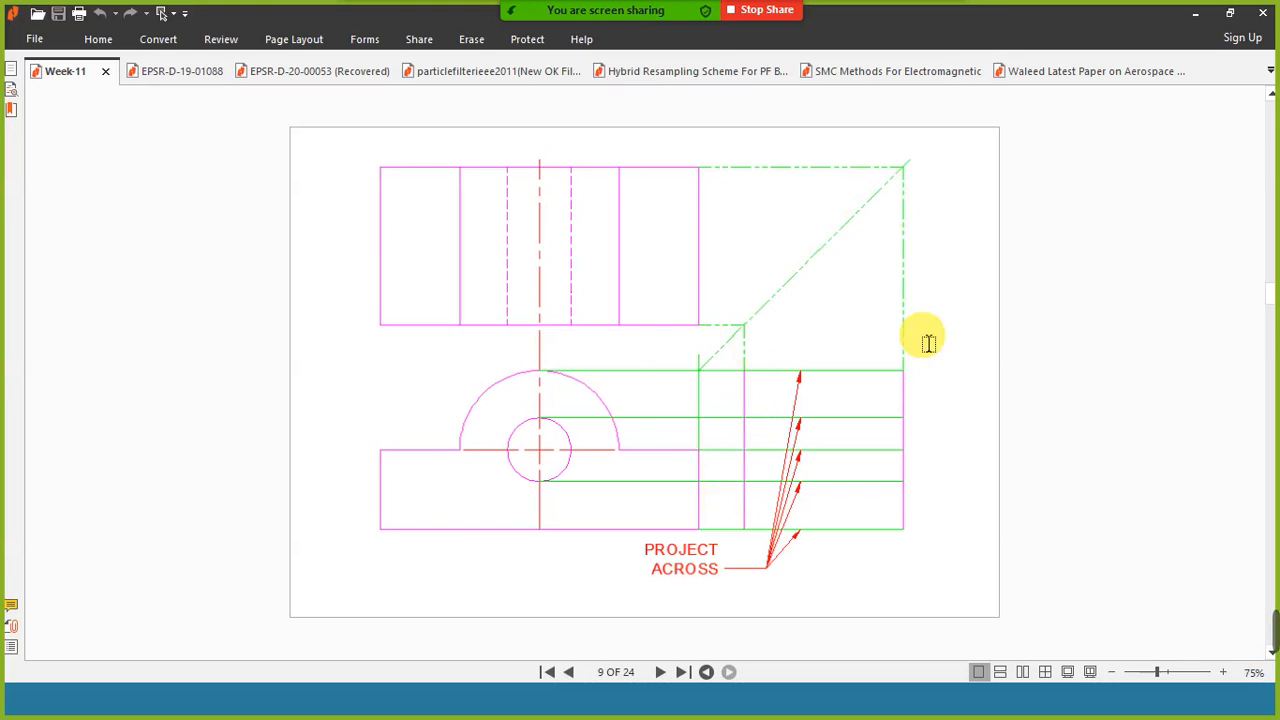
scroll(944, 352, down, 1)
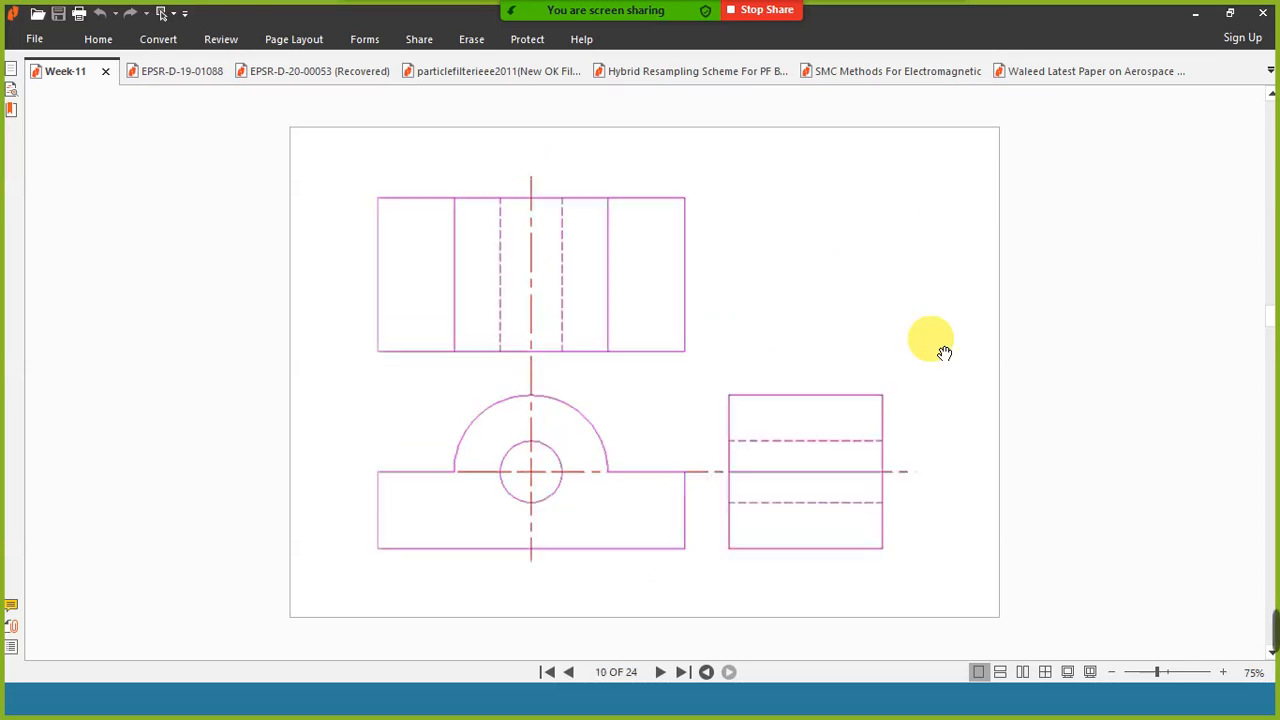
scroll(944, 352, down, 1)
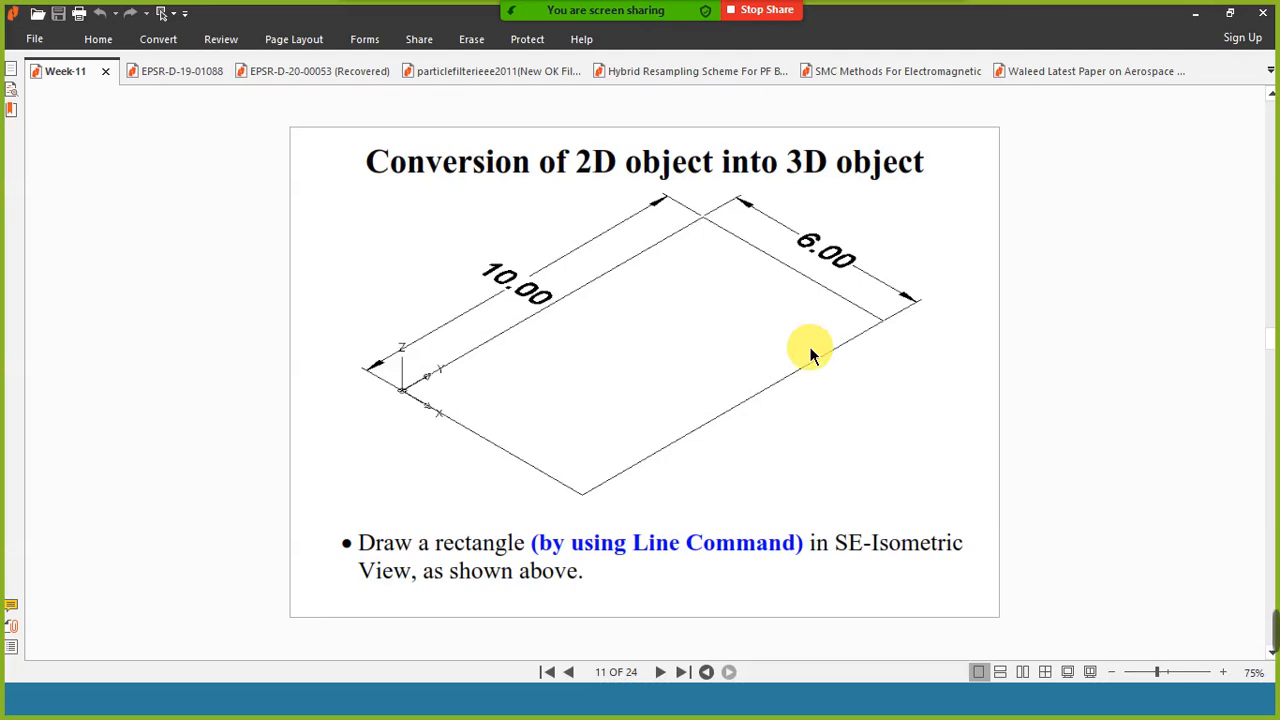
mouse_move(1275, 648)
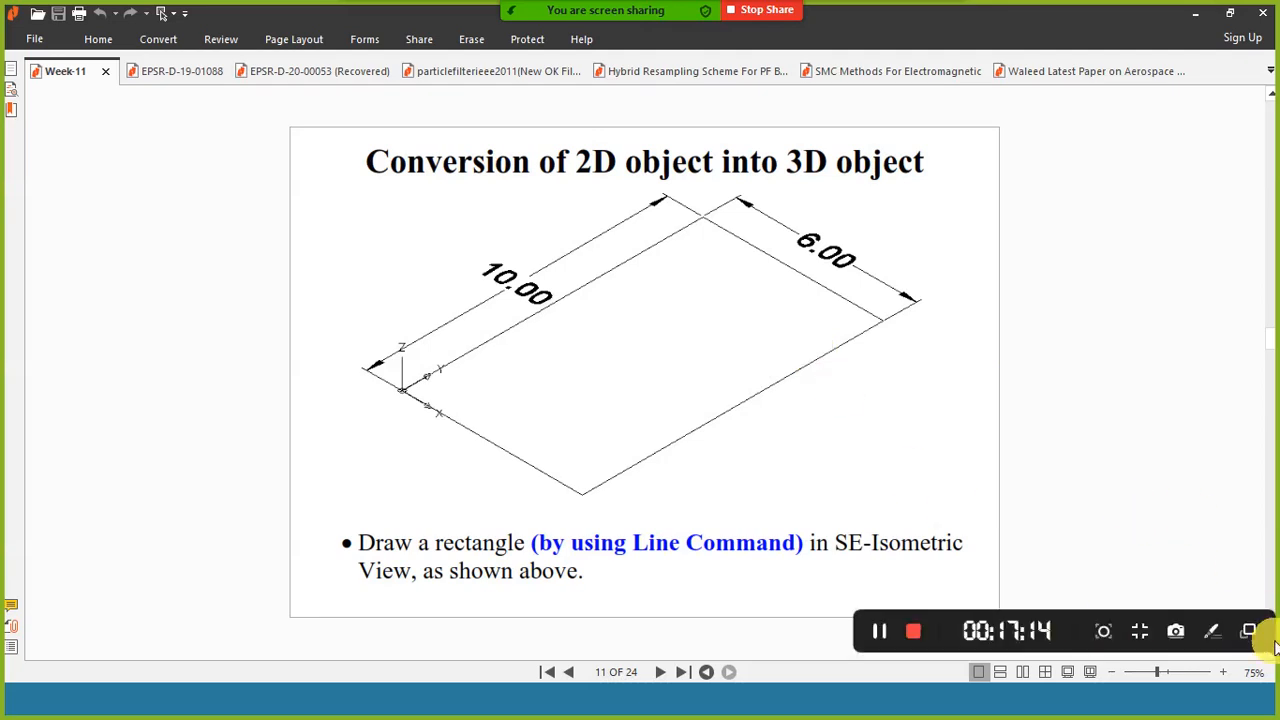
click(954, 437)
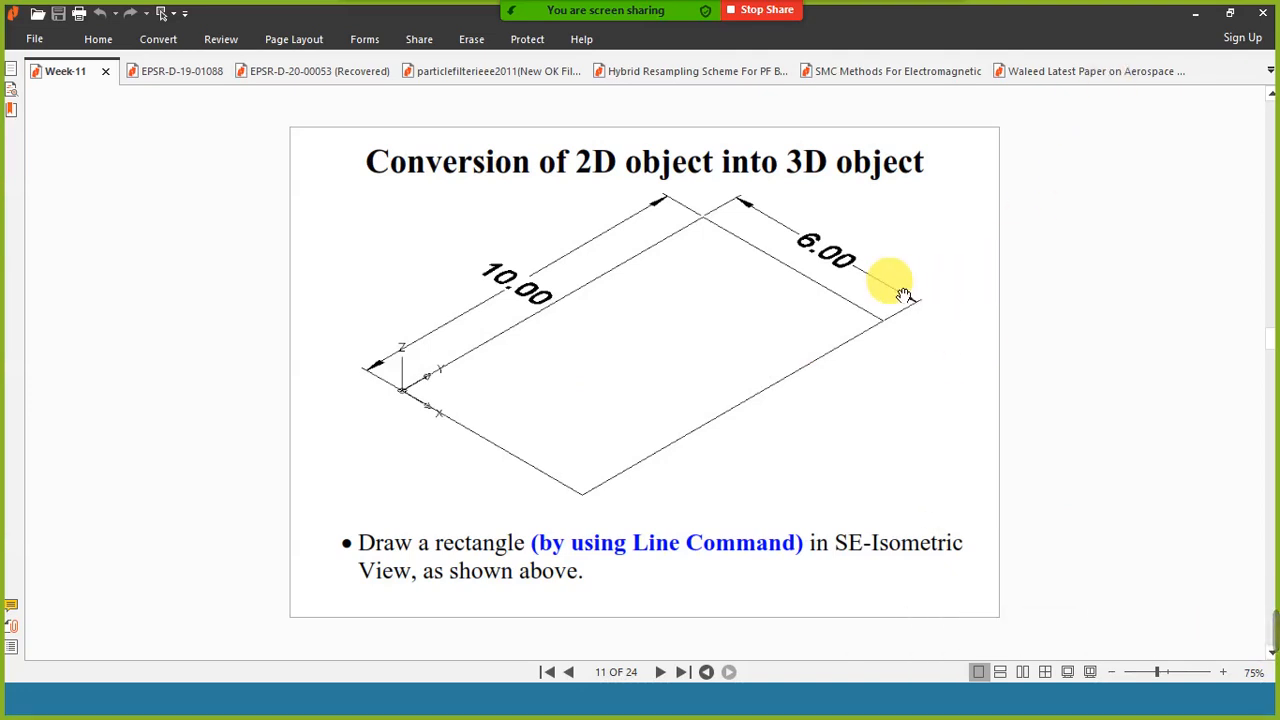
Switch to AutoCAD 2009 with Drawing2.dwg and set the view to SE Isometric.
key(alt+Tab)
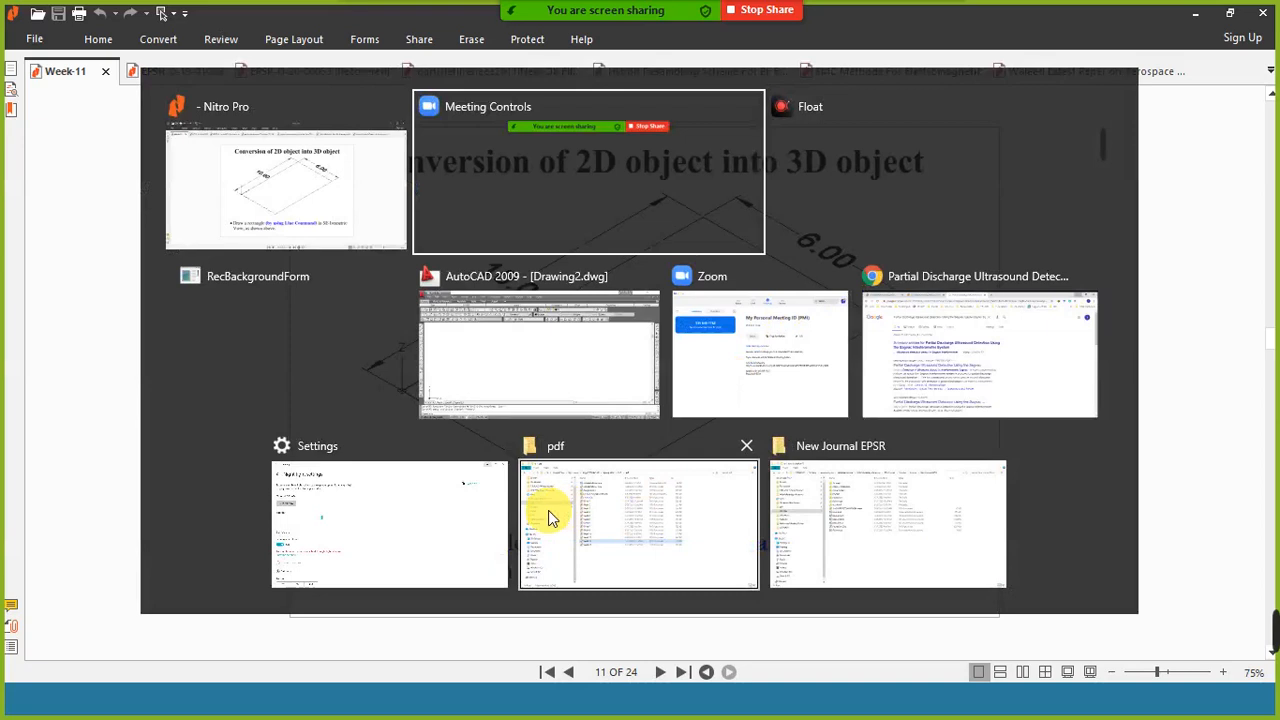
click(531, 362)
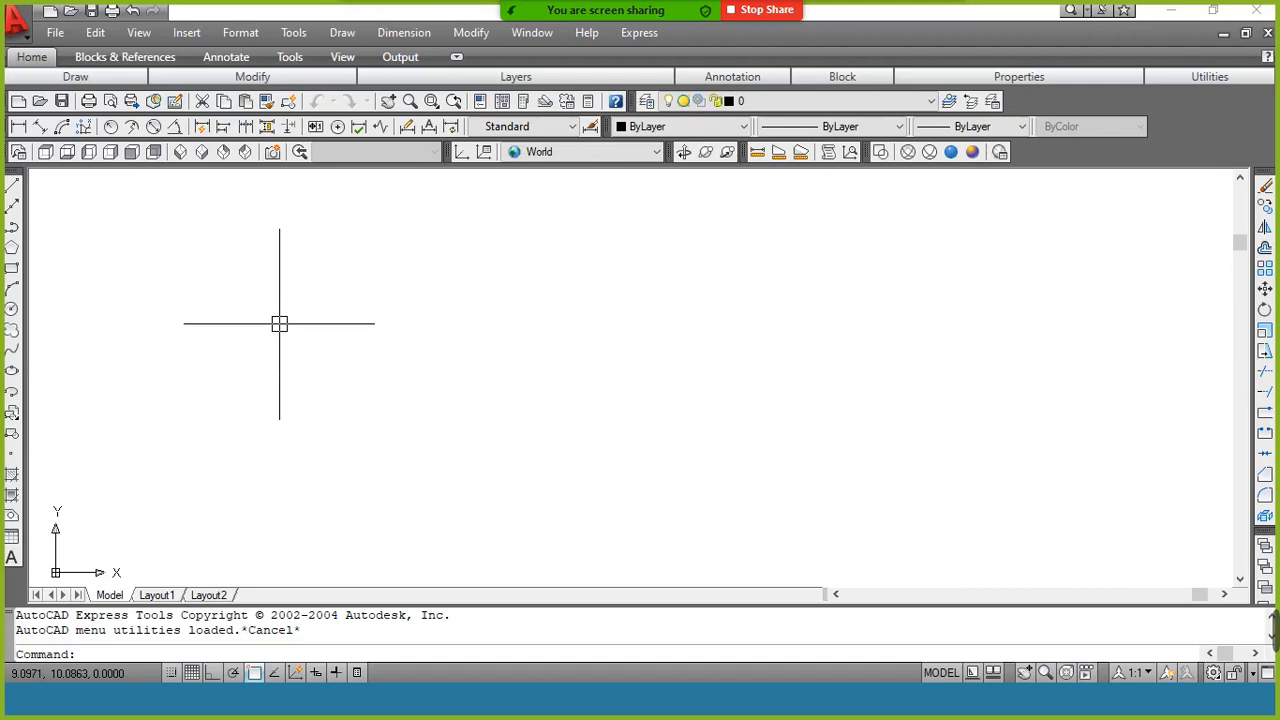
click(201, 165)
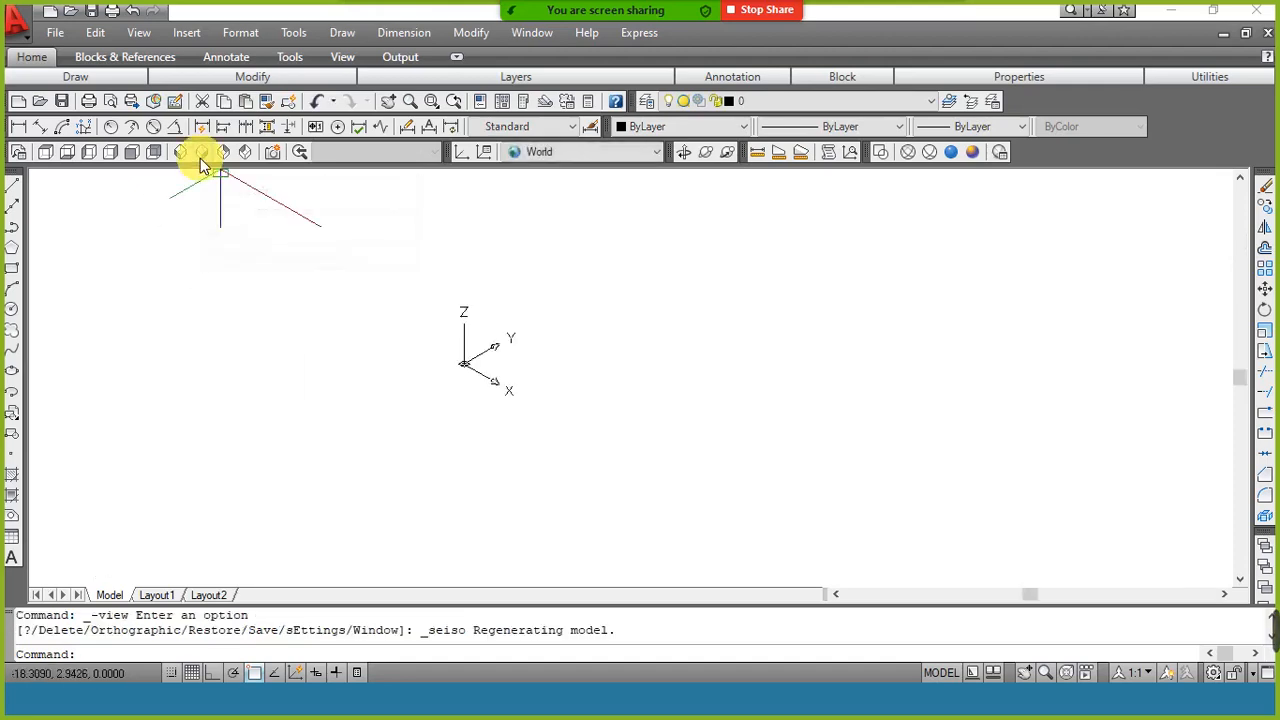
click(200, 158)
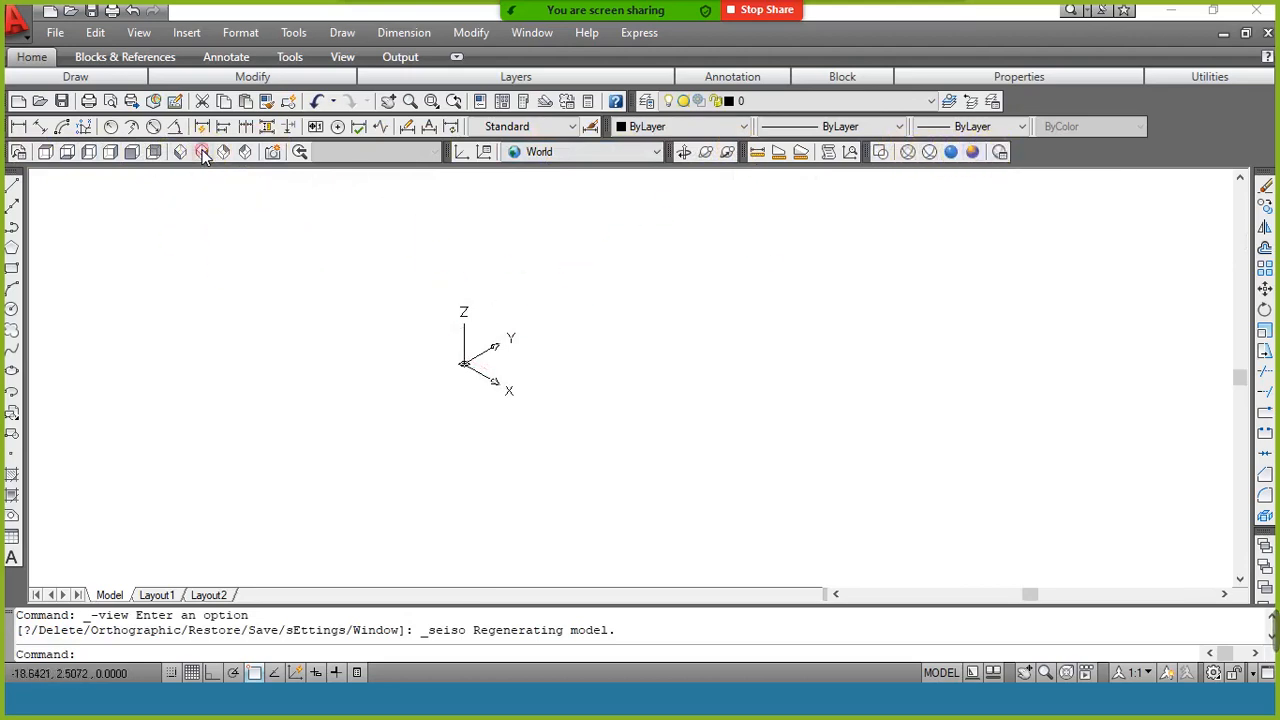
Draw lines from 0,0 with Ortho on: 6 units along the X axis, followed by 10 units along the Y axis.
click(11, 188)
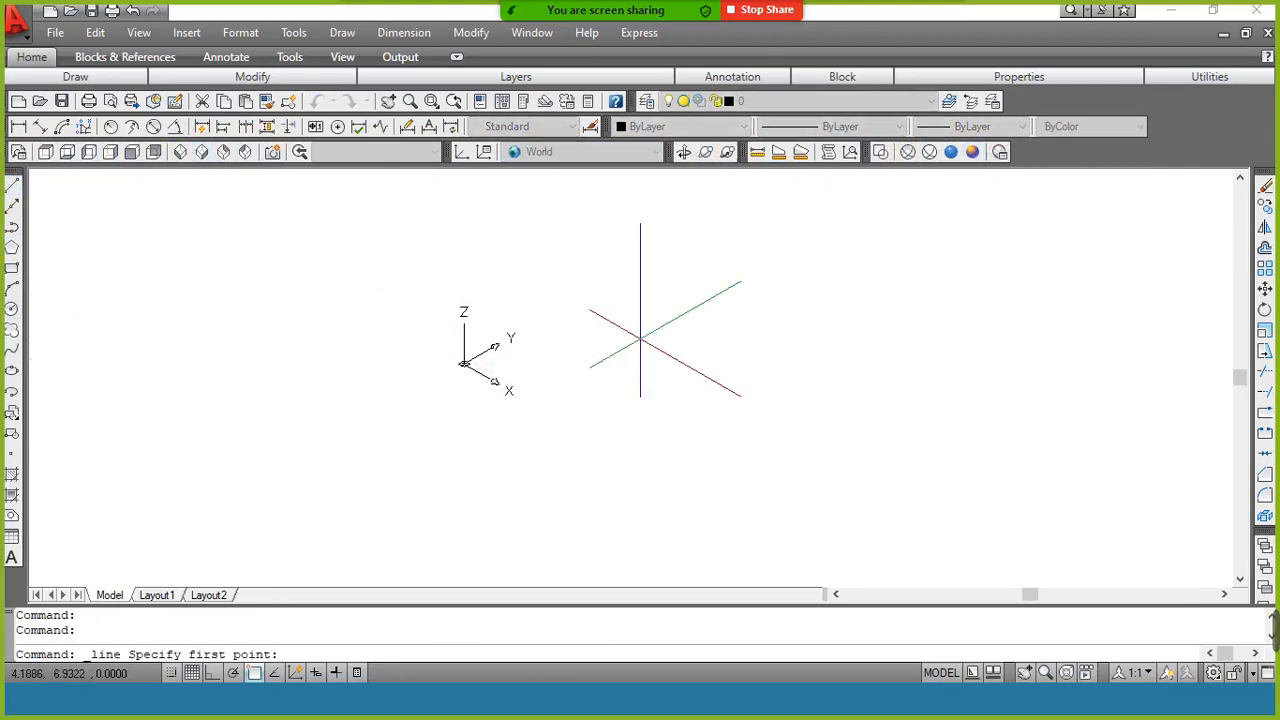
text(0,0)
key(Return)
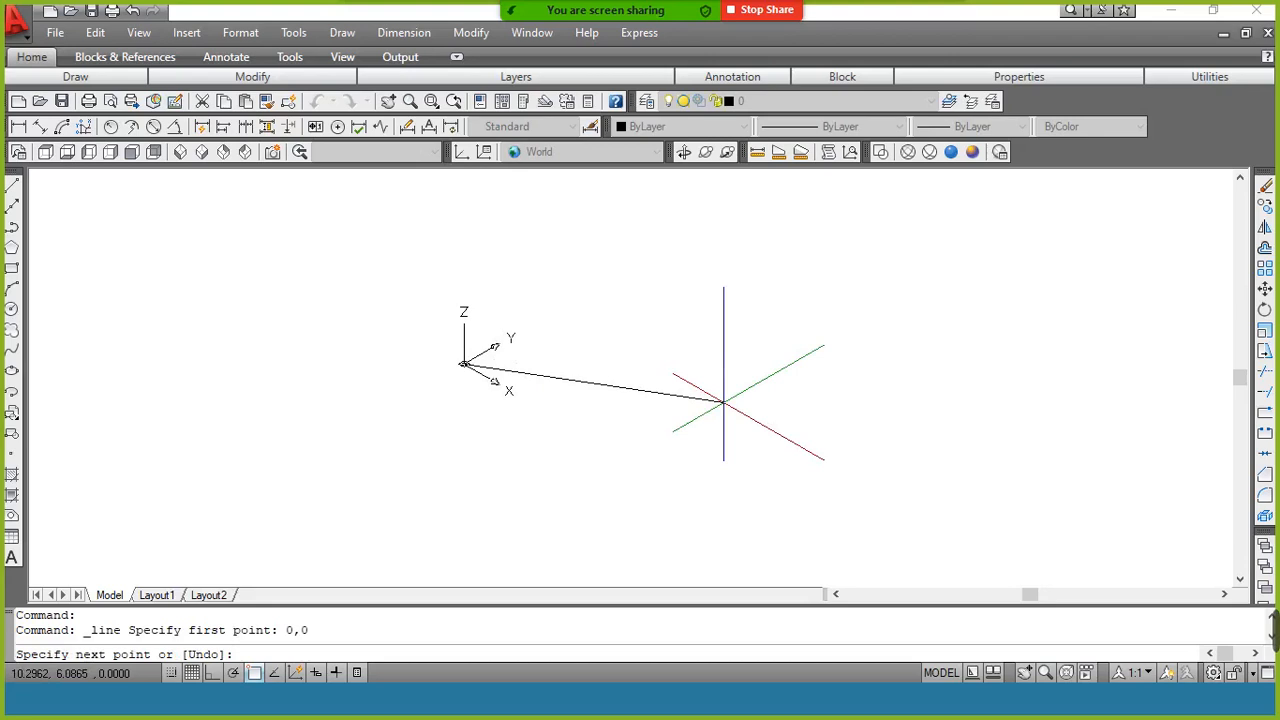
click(211, 672)
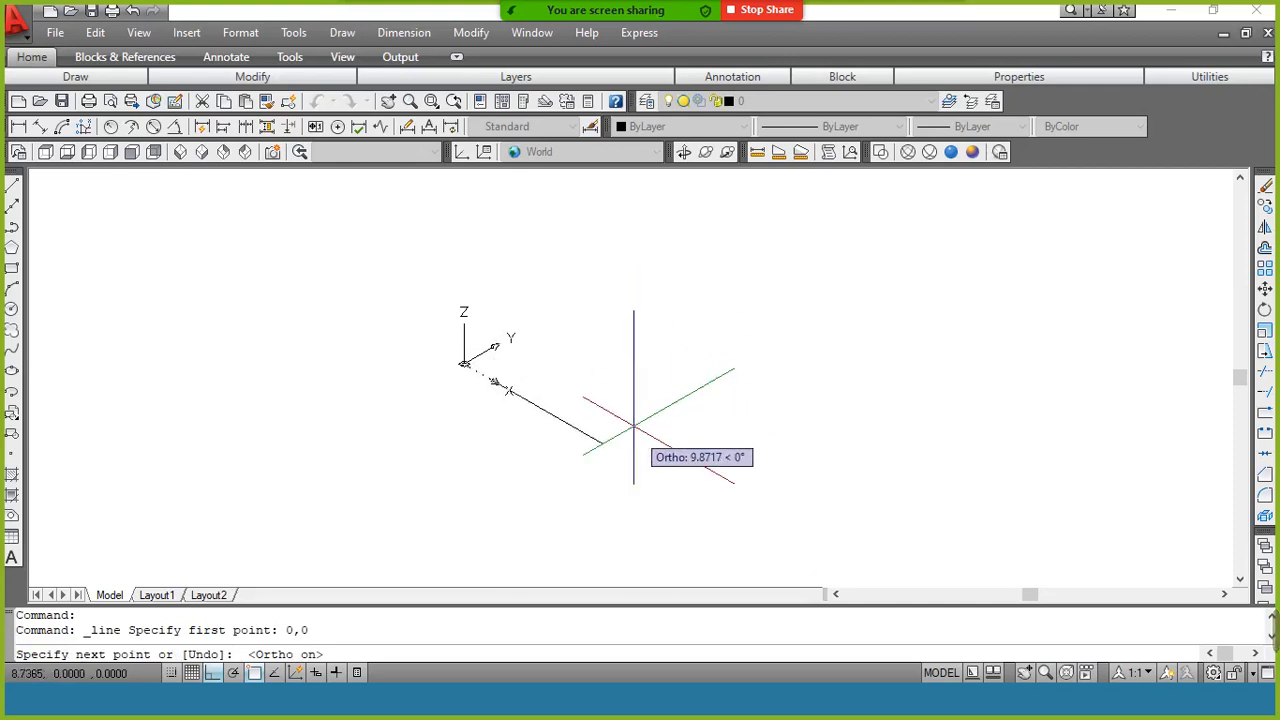
text(6)
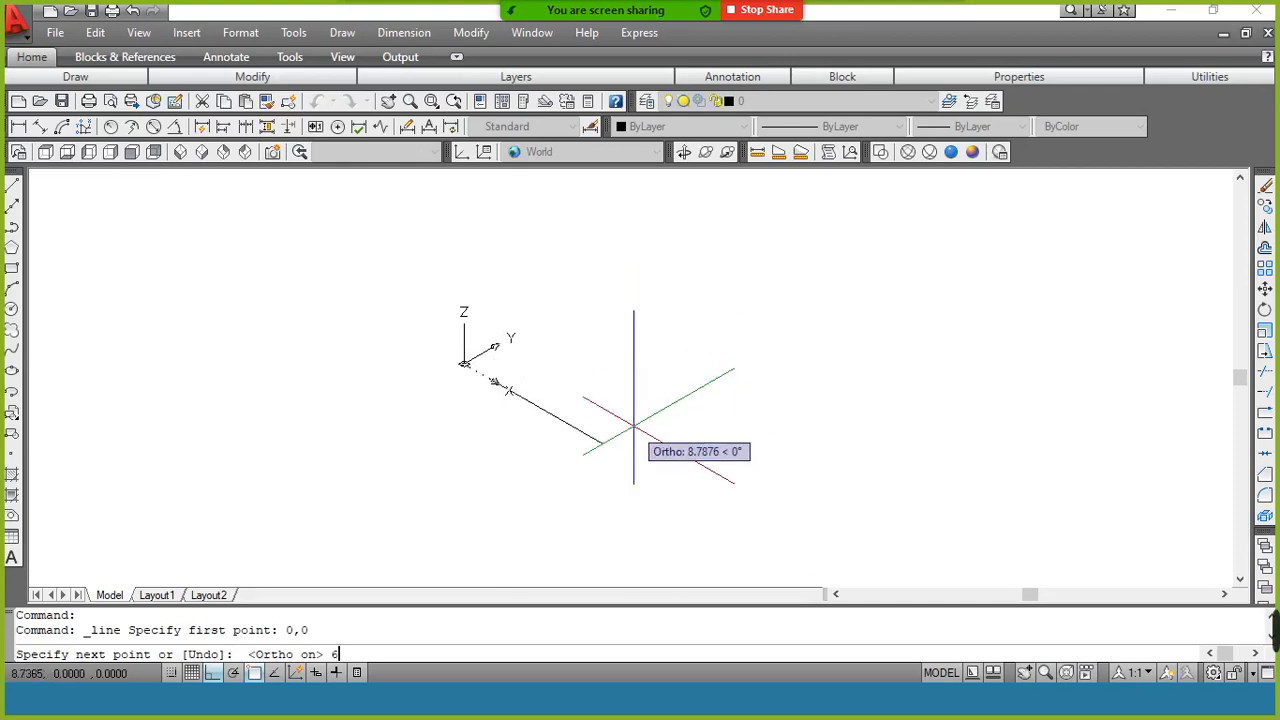
key(Return)
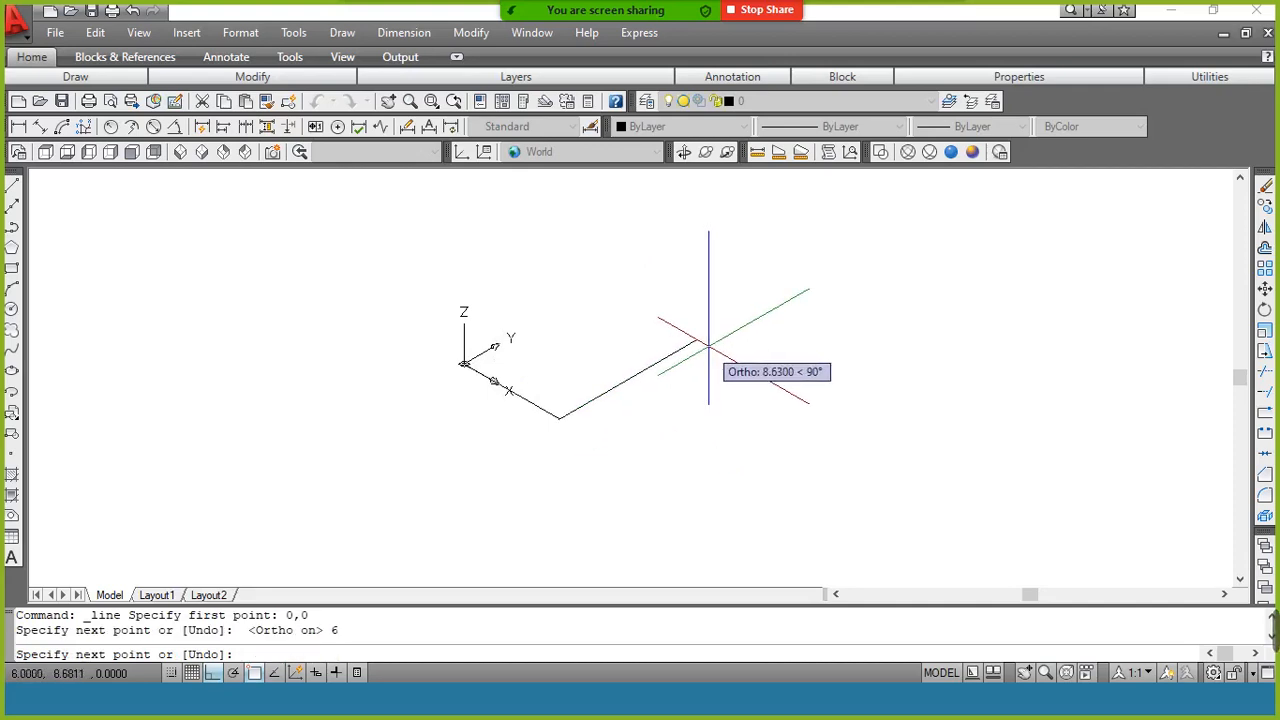
text(10)
key(Return)
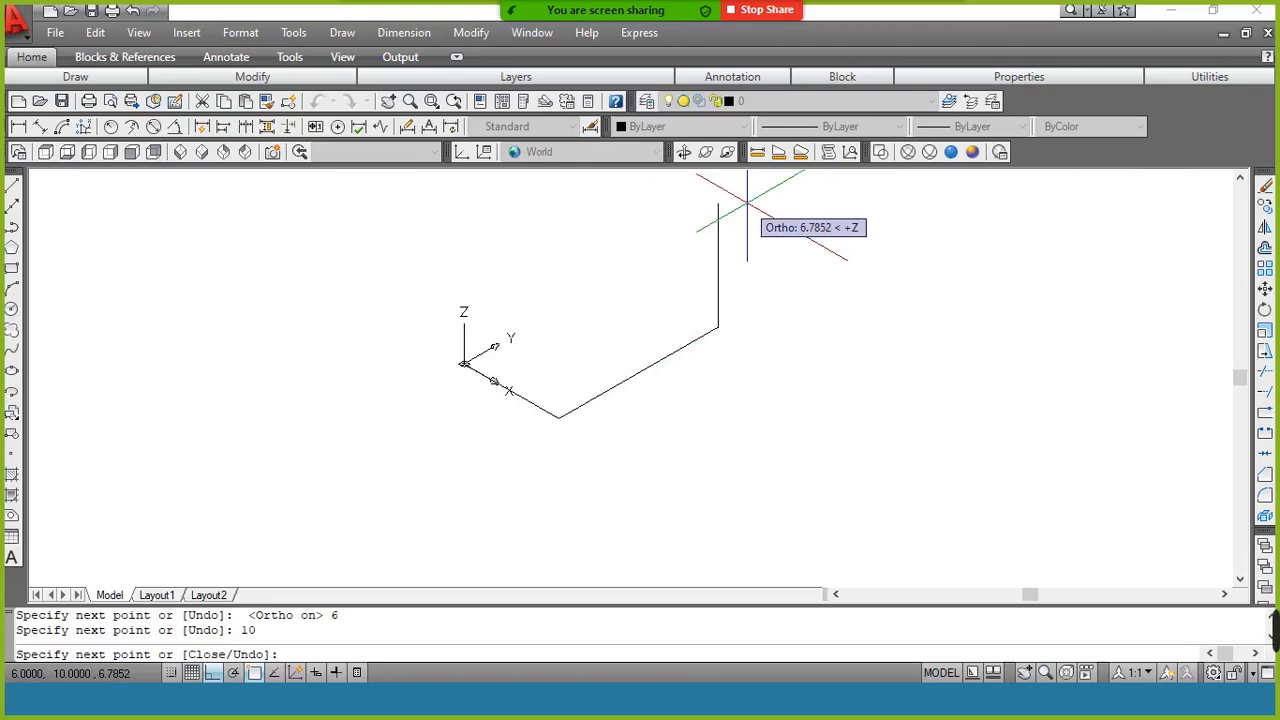
Continue with a 6-unit line along the positive Z axis and a closing line back to the origin.
text(6)
key(Return)
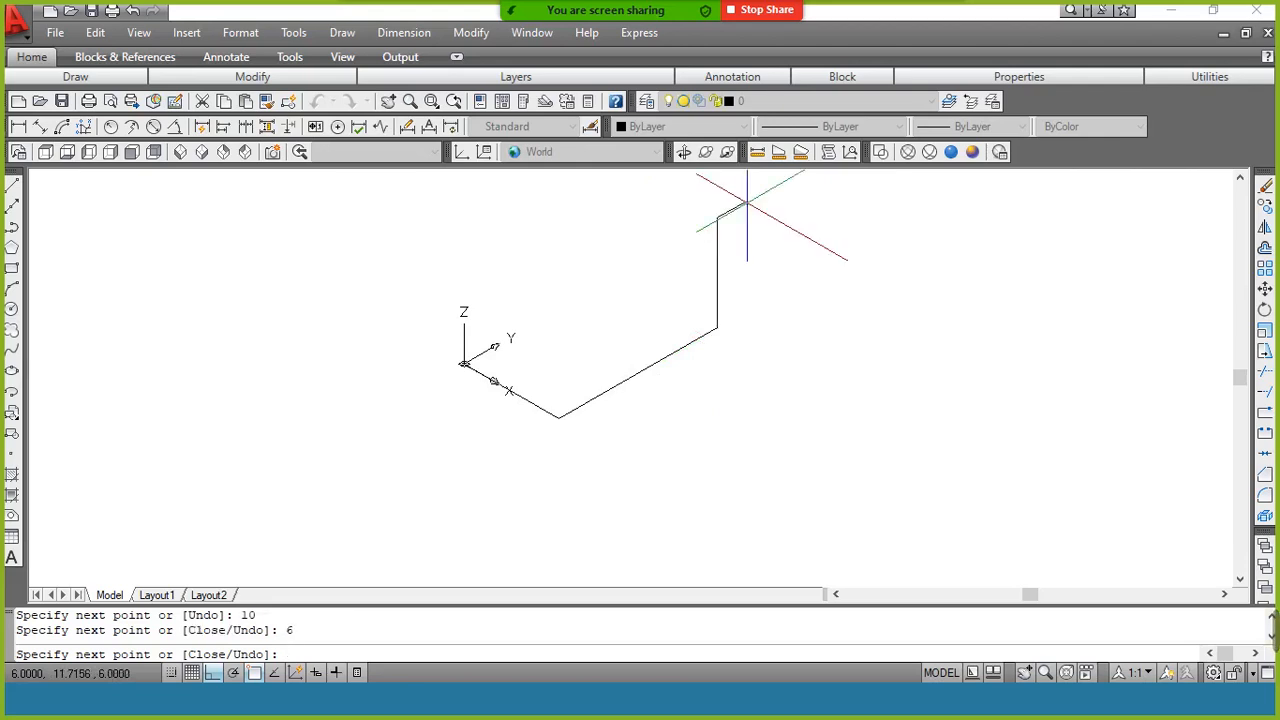
click(463, 363)
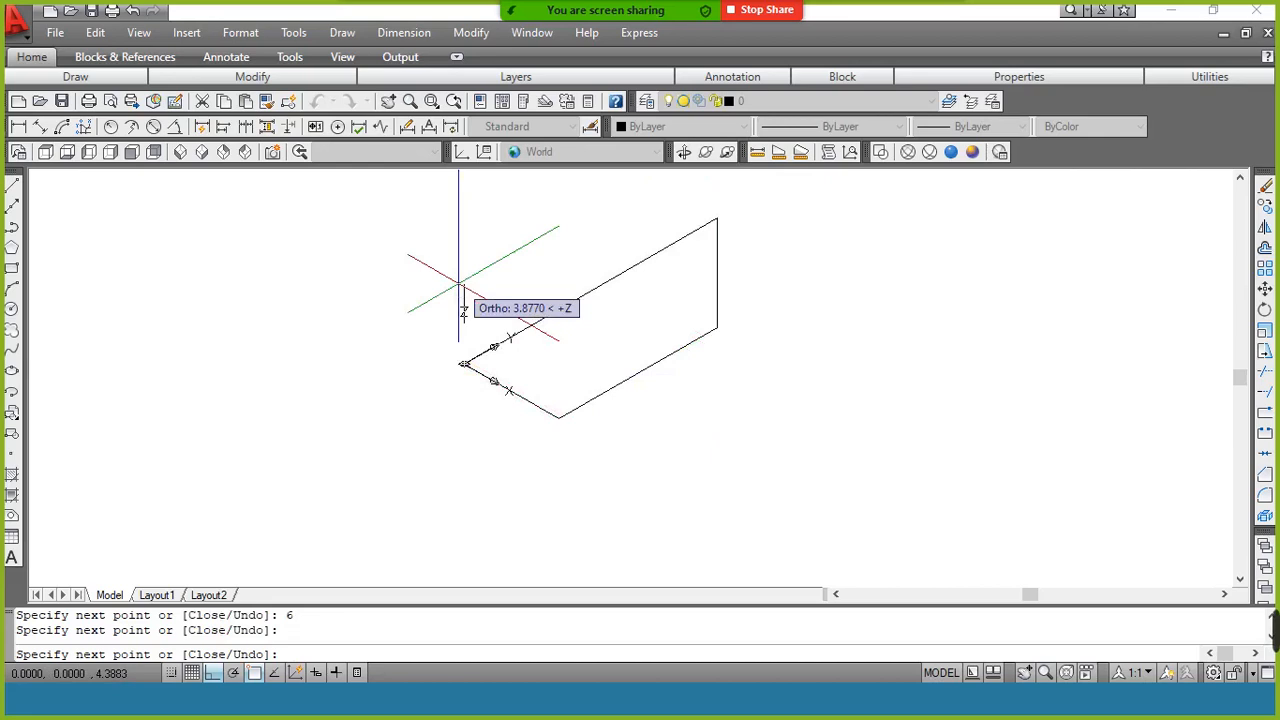
key(Return)
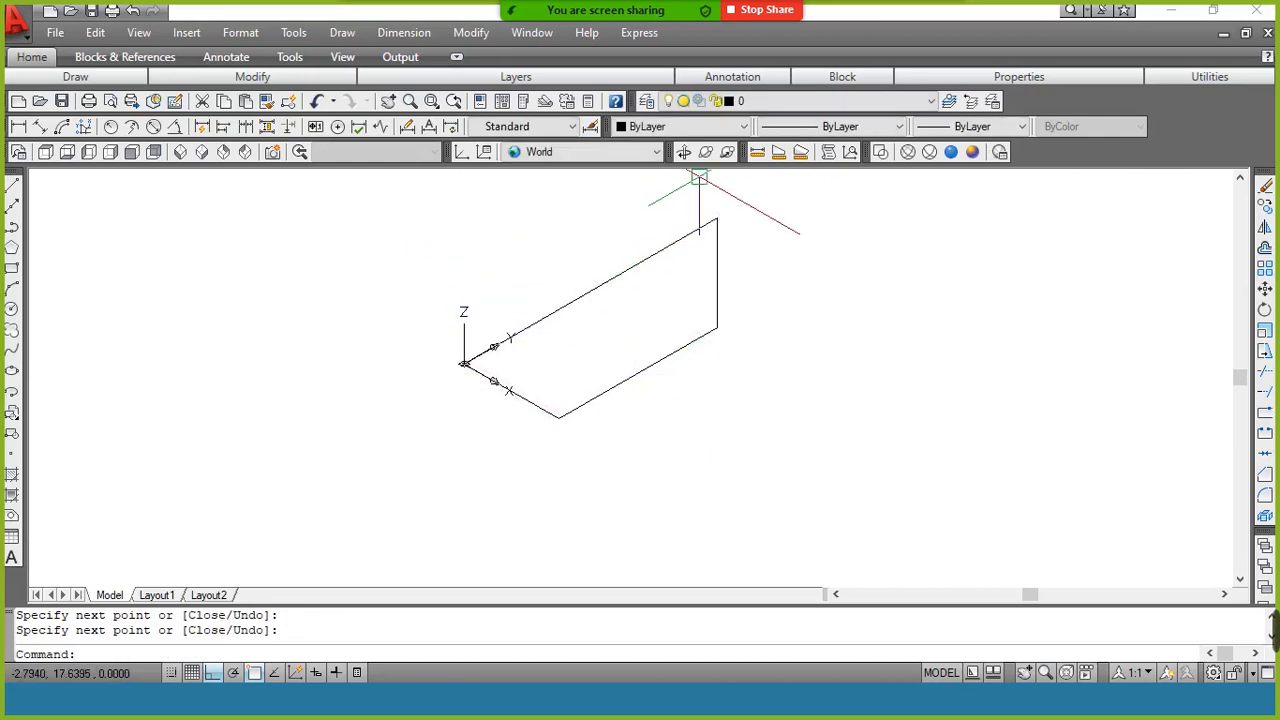
Orbit around the four-line outline to inspect its shape from other angles and restore the SE Isometric view.
click(684, 160)
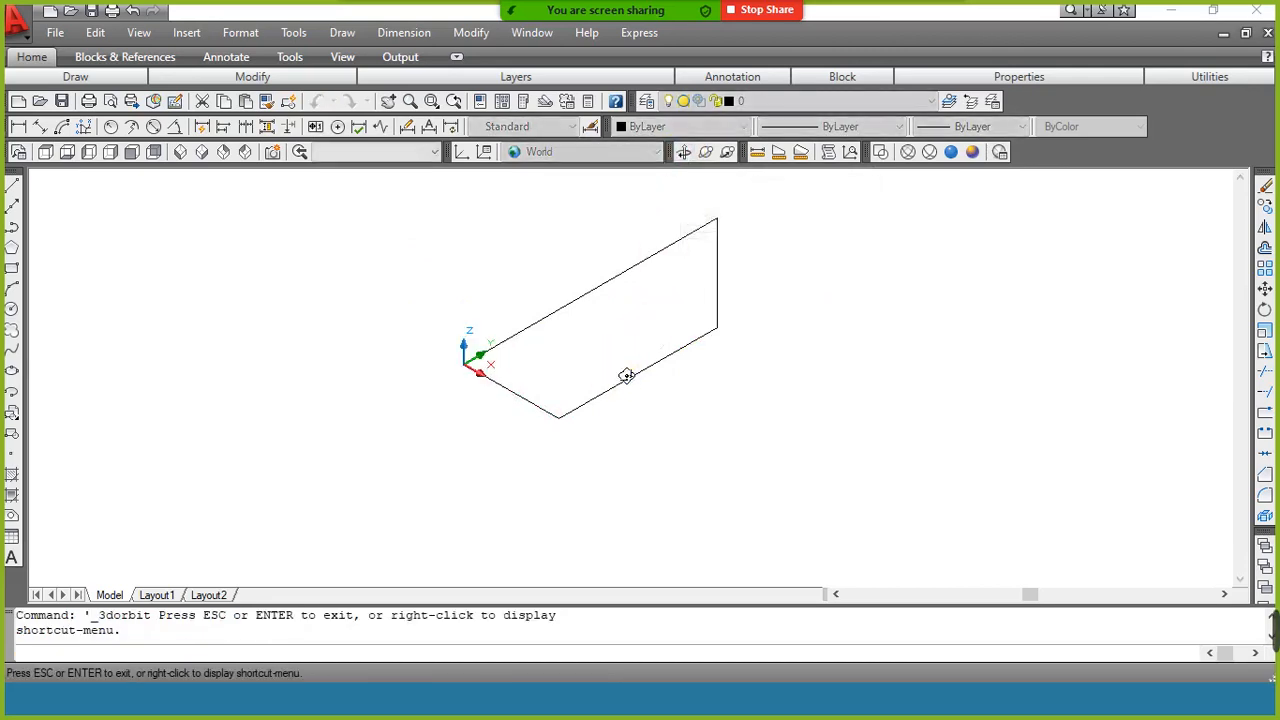
drag(626, 374, 663, 355)
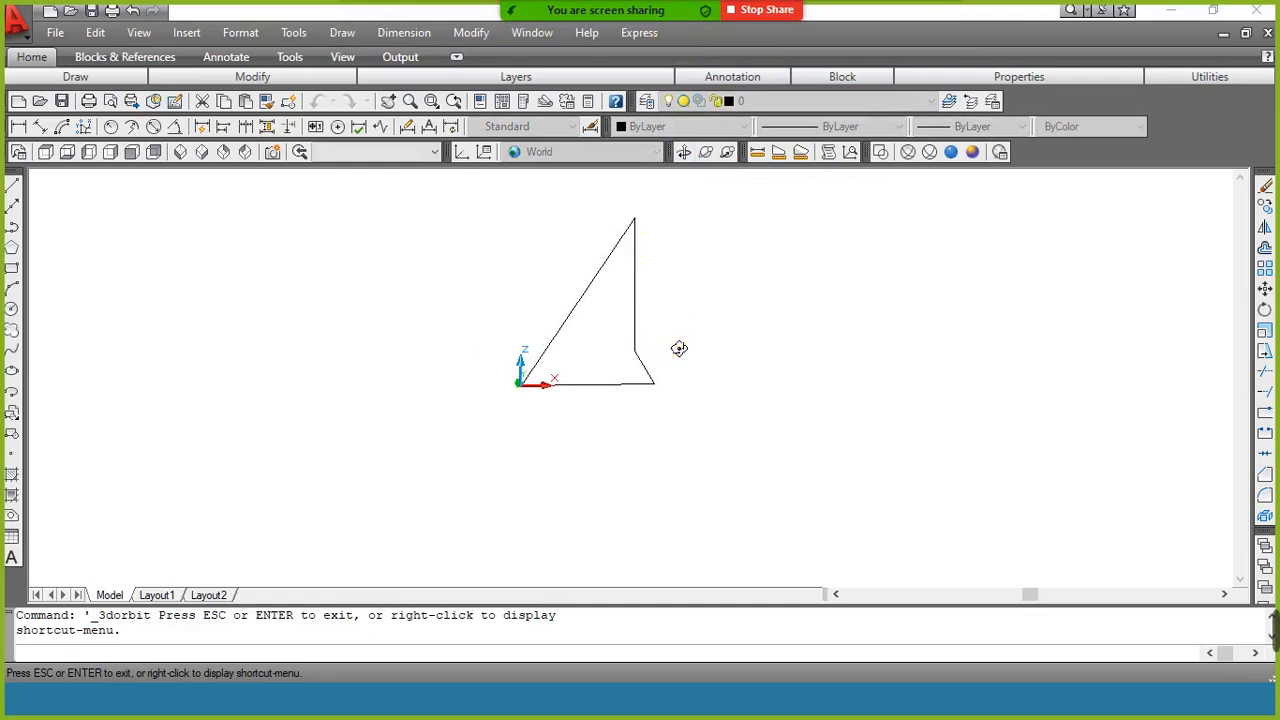
mouse_move(680, 349)
mouse_down()
mouse_move(611, 349)
mouse_move(603, 374)
mouse_move(580, 383)
mouse_up()
right_click(585, 293)
click(612, 295)
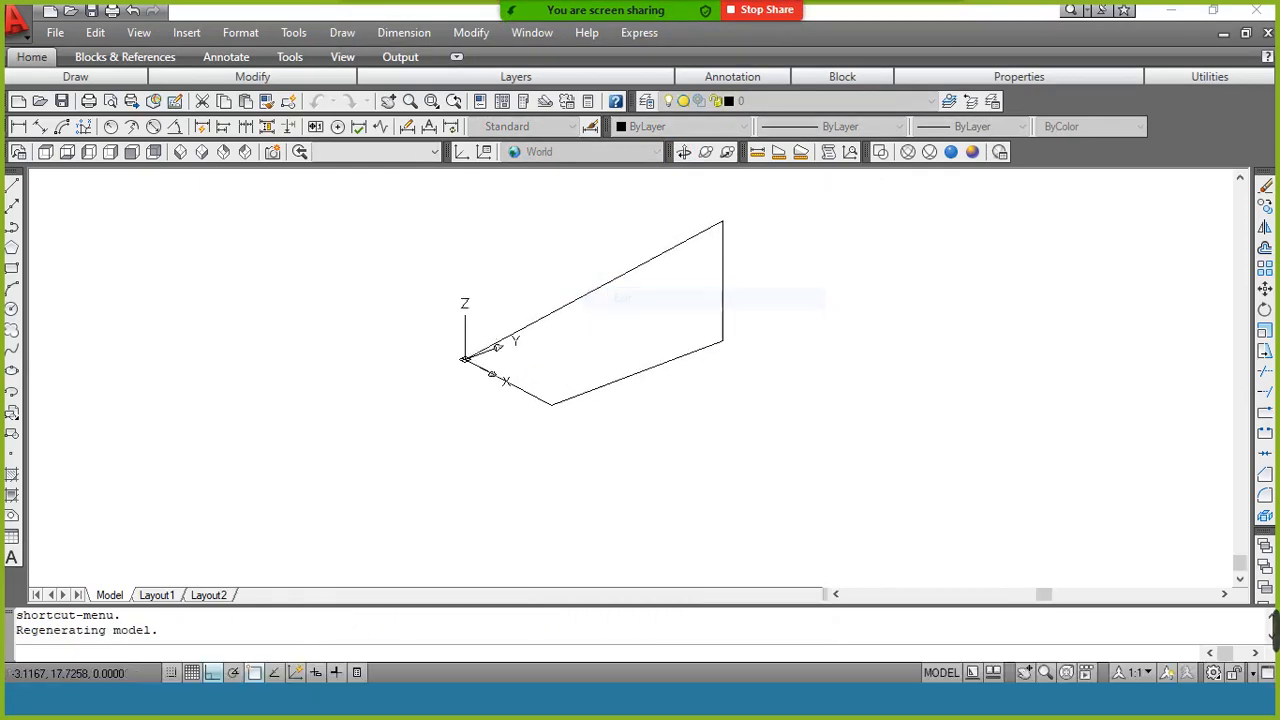
click(197, 153)
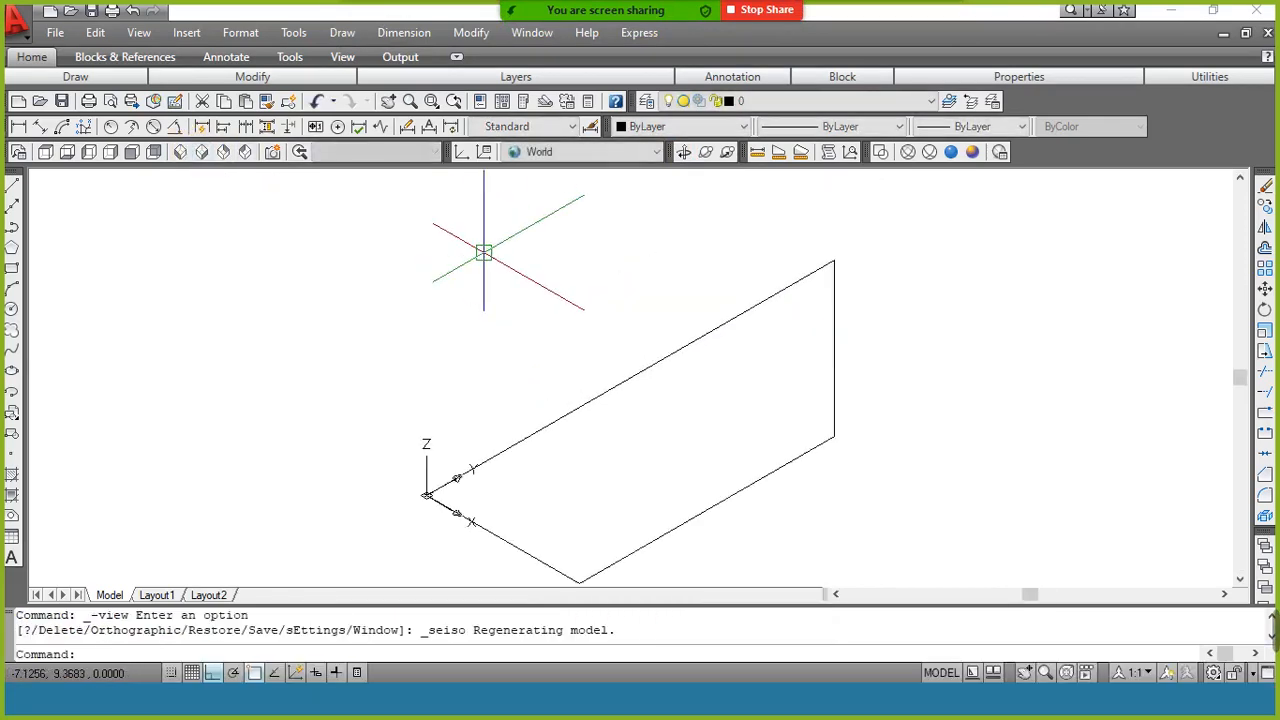
Erase the vertical line and the sloping line that returns to the origin.
click(851, 237)
click(787, 290)
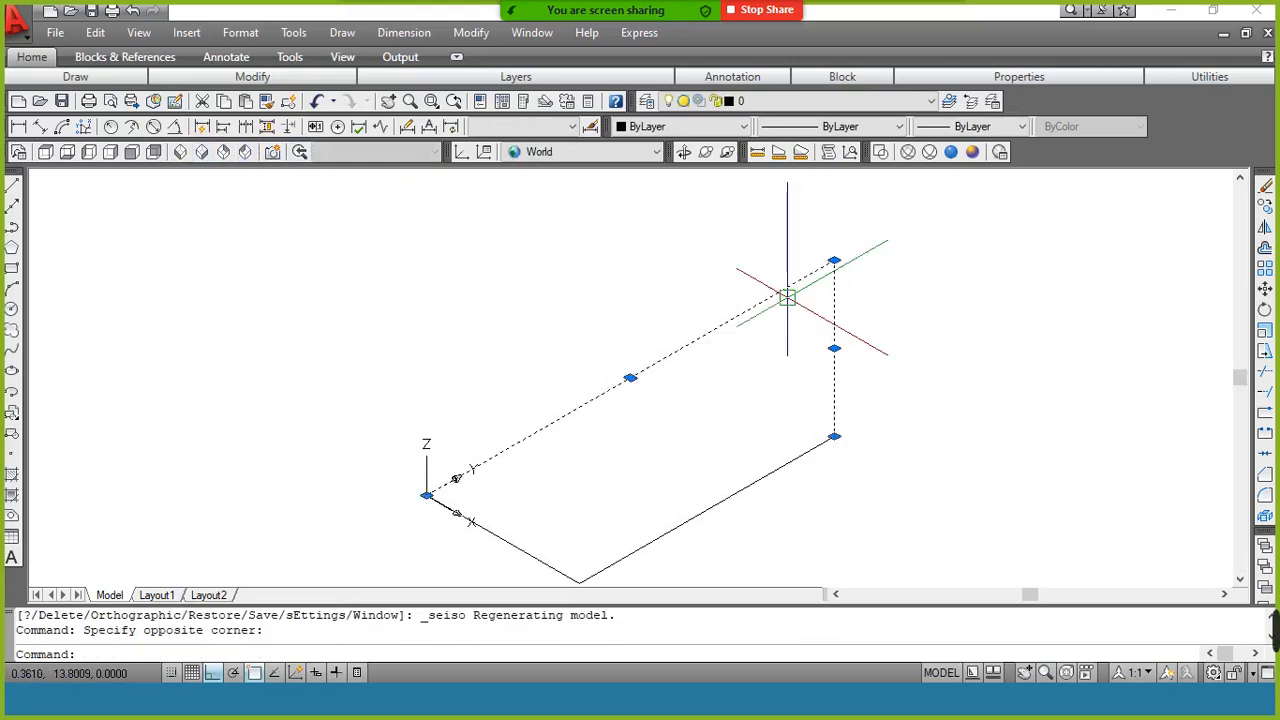
text(e)
key(Return)
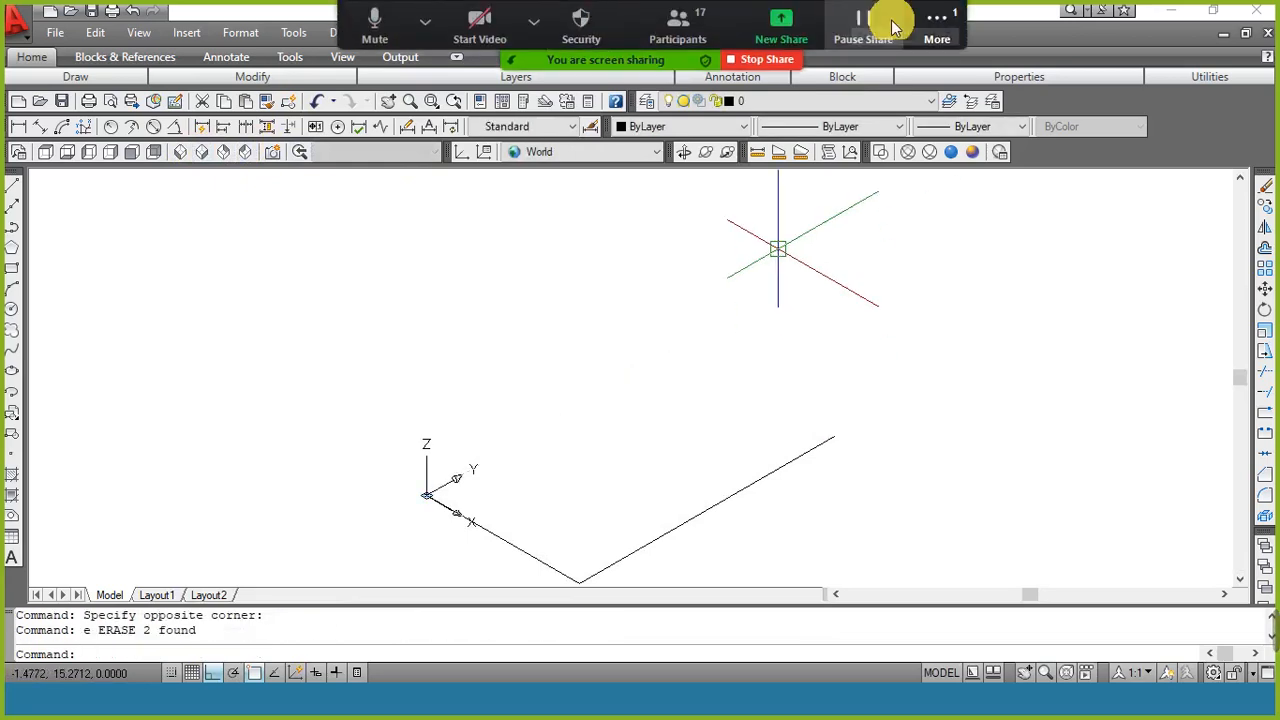
Check the Zoom group chat for new messages, look again for replies, and minimize the chat window each time.
click(936, 22)
click(950, 68)
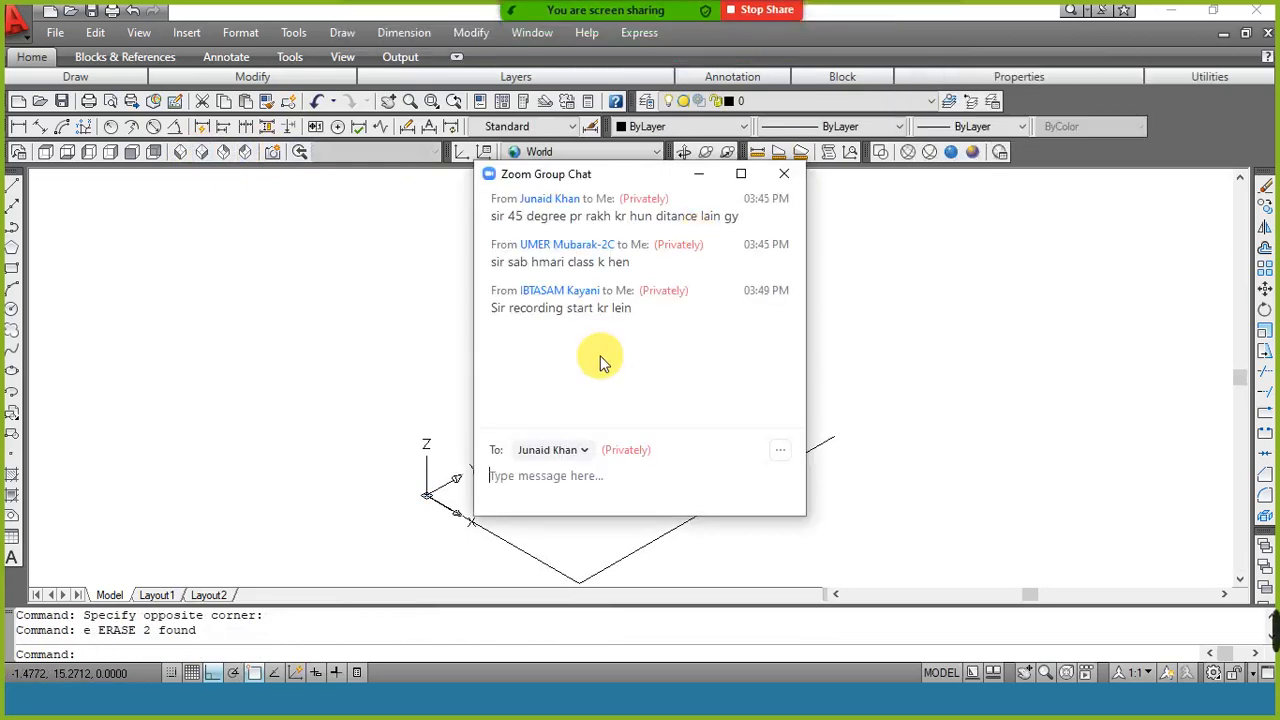
click(698, 174)
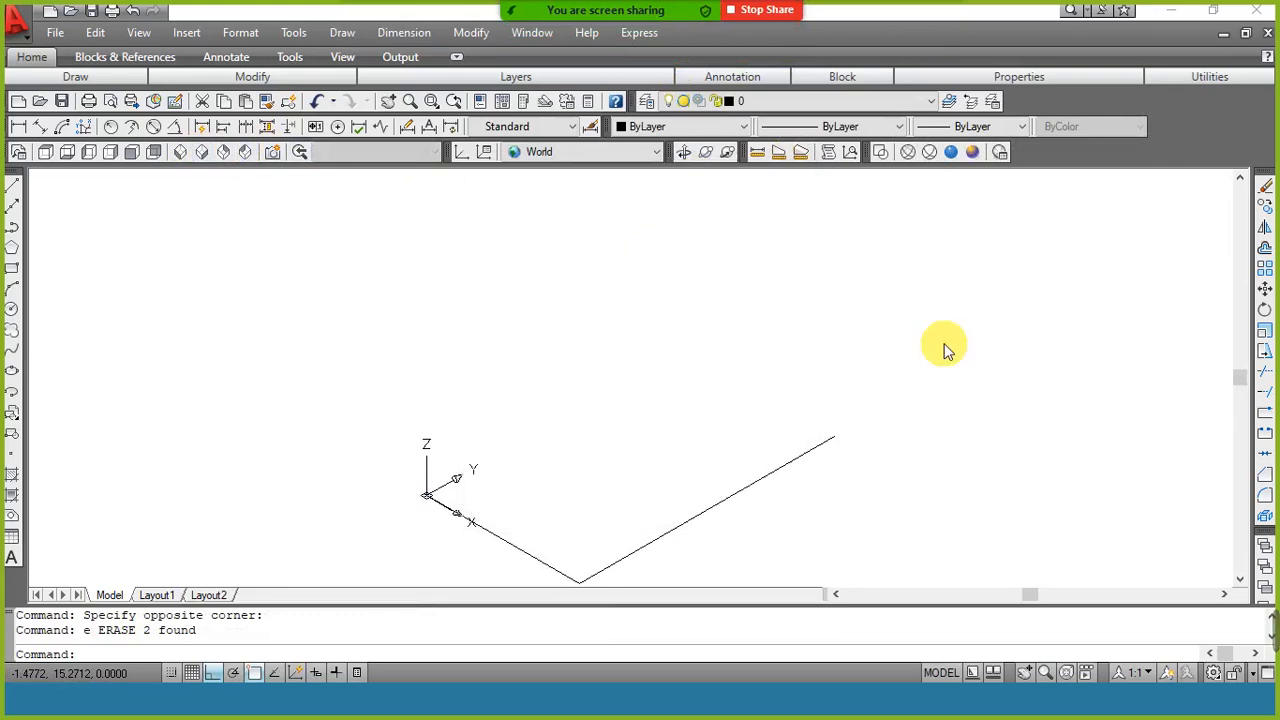
mouse_move(1276, 618)
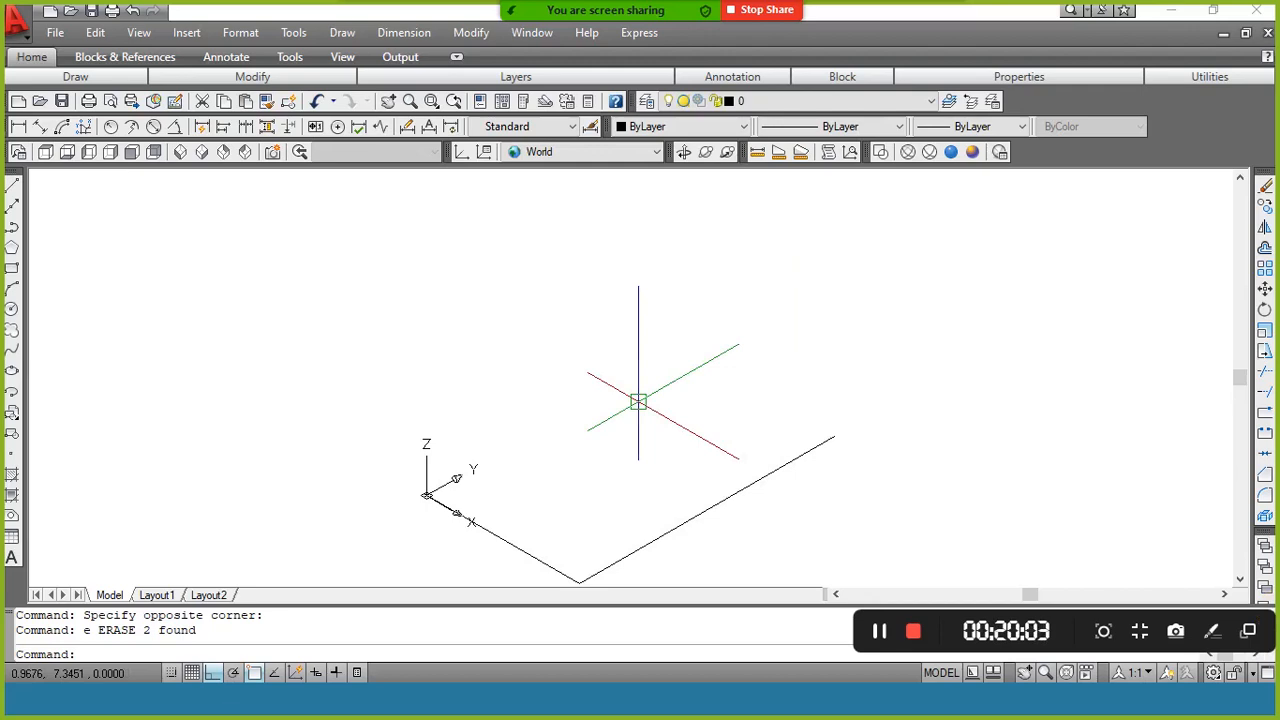
click(508, 346)
click(344, 382)
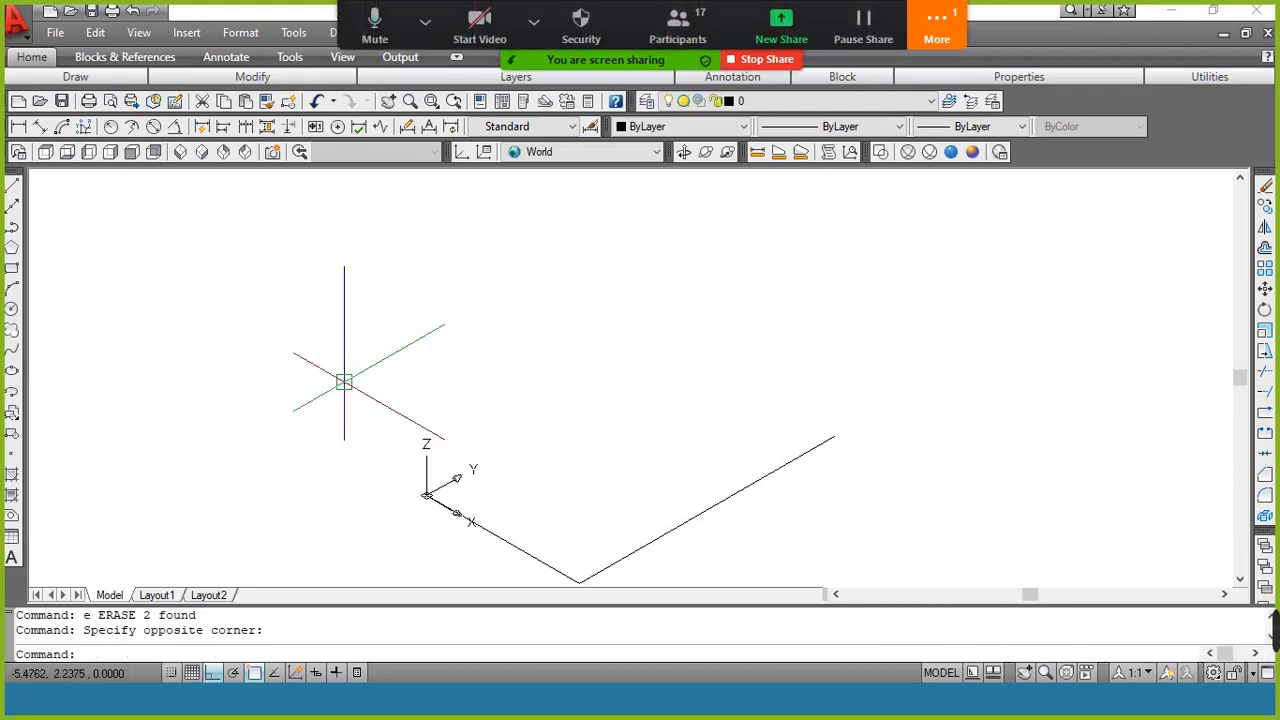
click(925, 42)
click(958, 66)
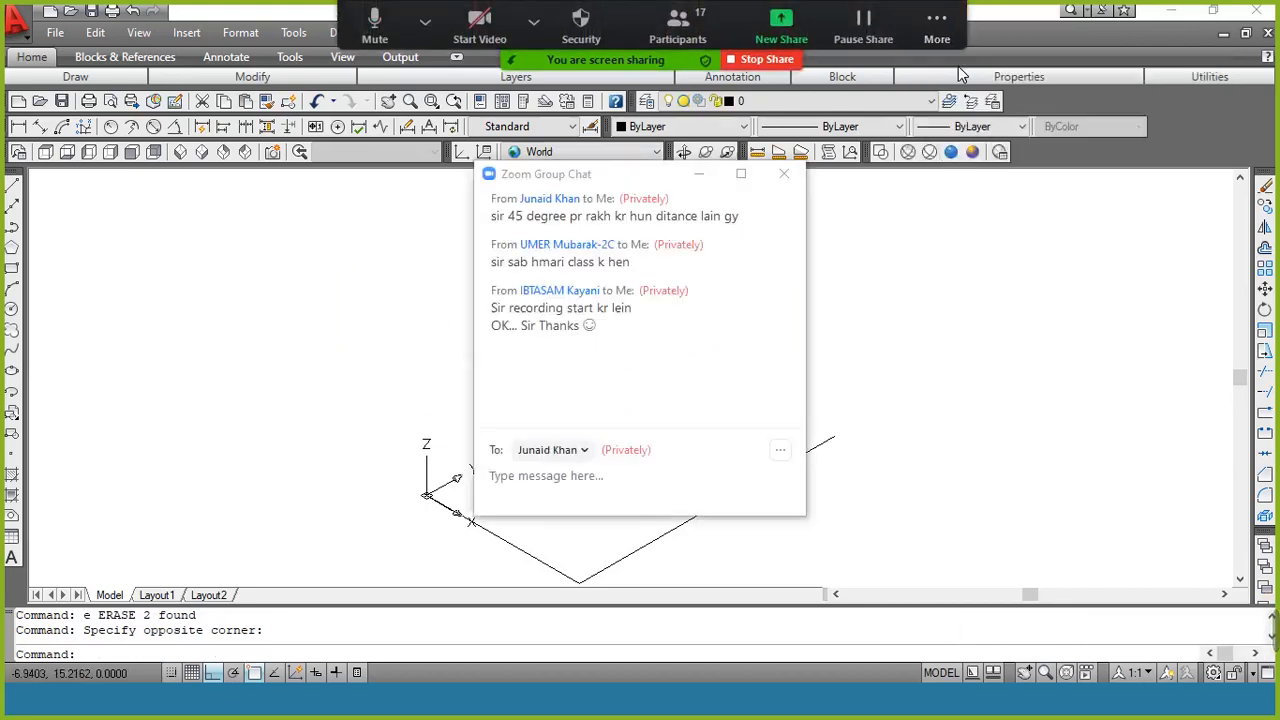
click(700, 179)
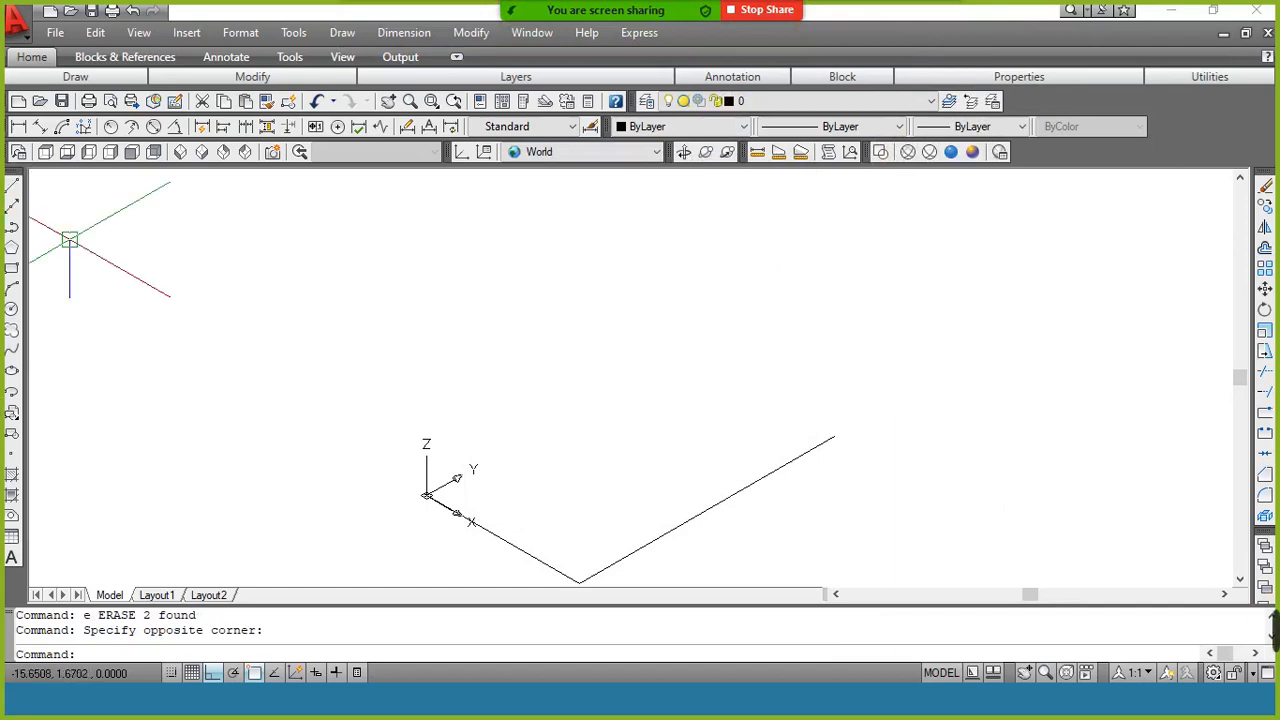
Complete the rectangle from the 10-unit line's free end with lines 6 units along negative X and 10 units along negative Y.
click(12, 187)
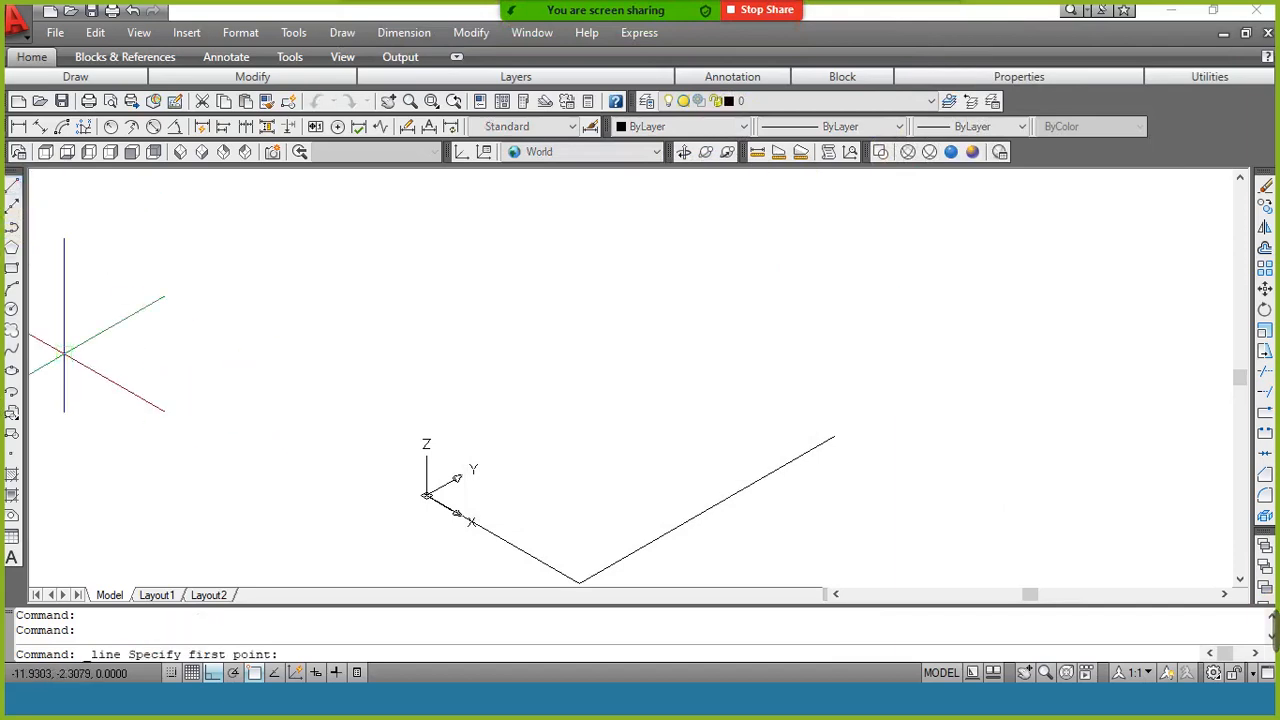
click(833, 436)
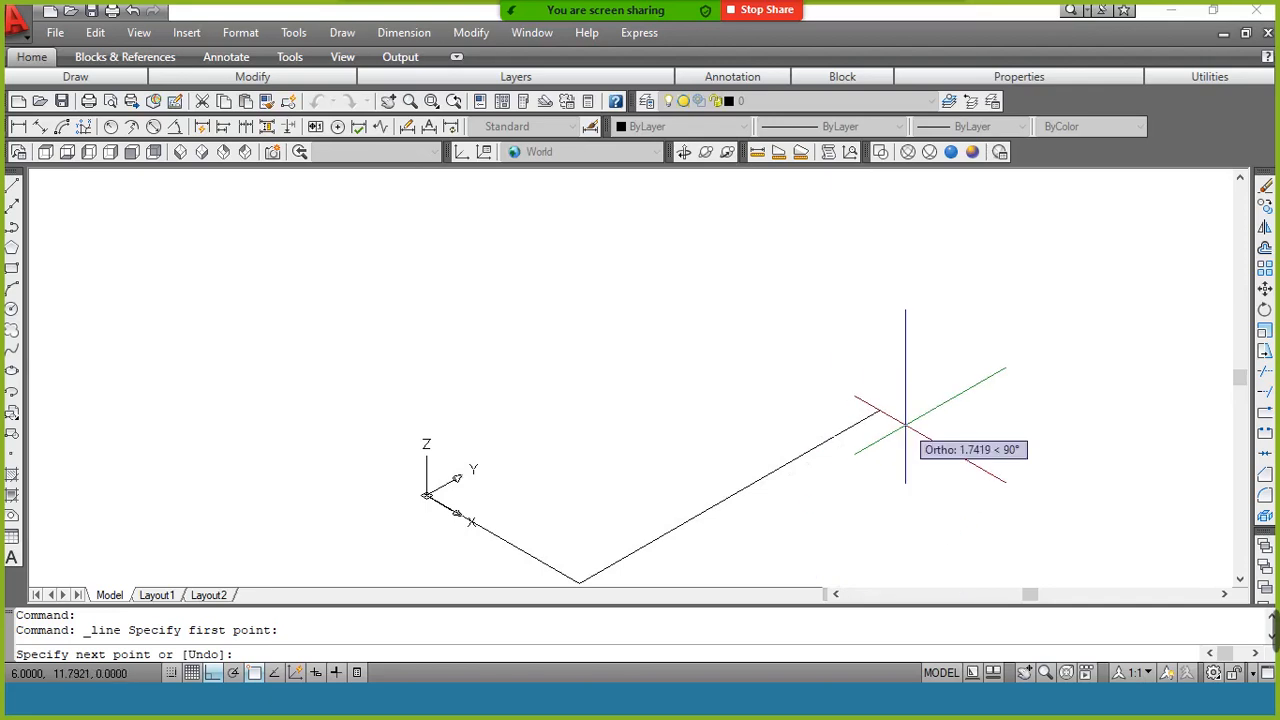
click(910, 410)
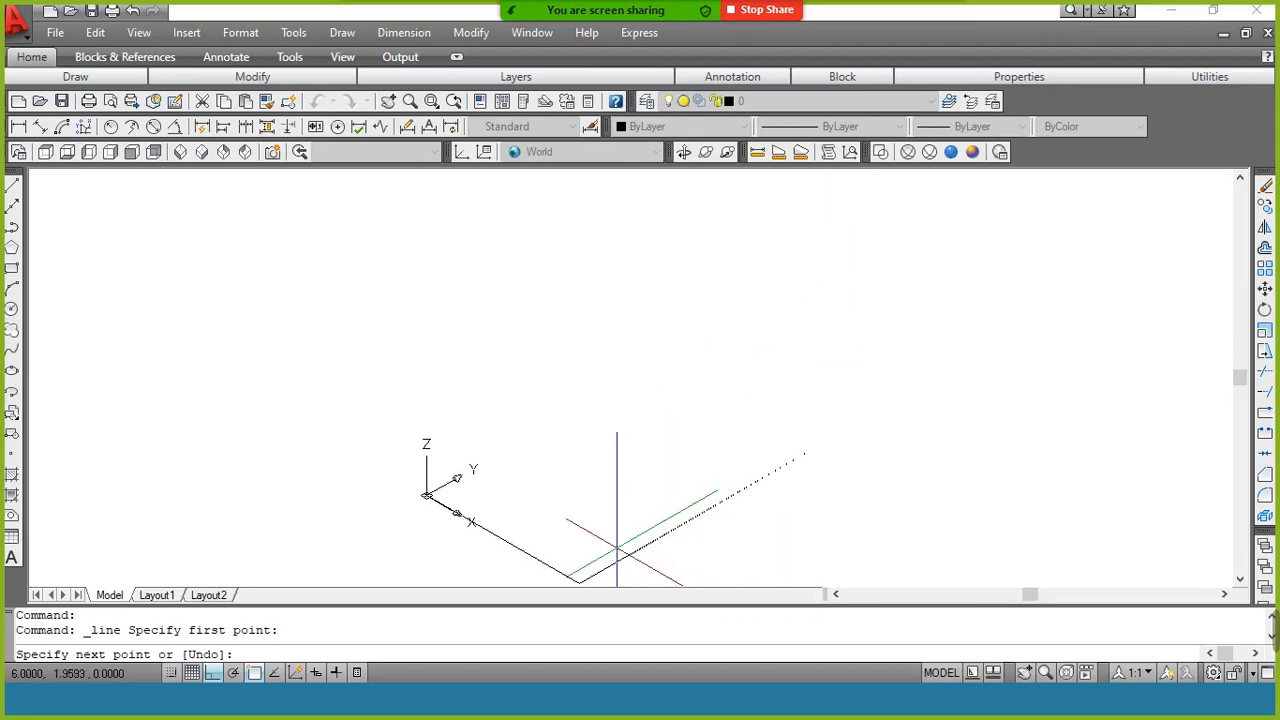
click(834, 437)
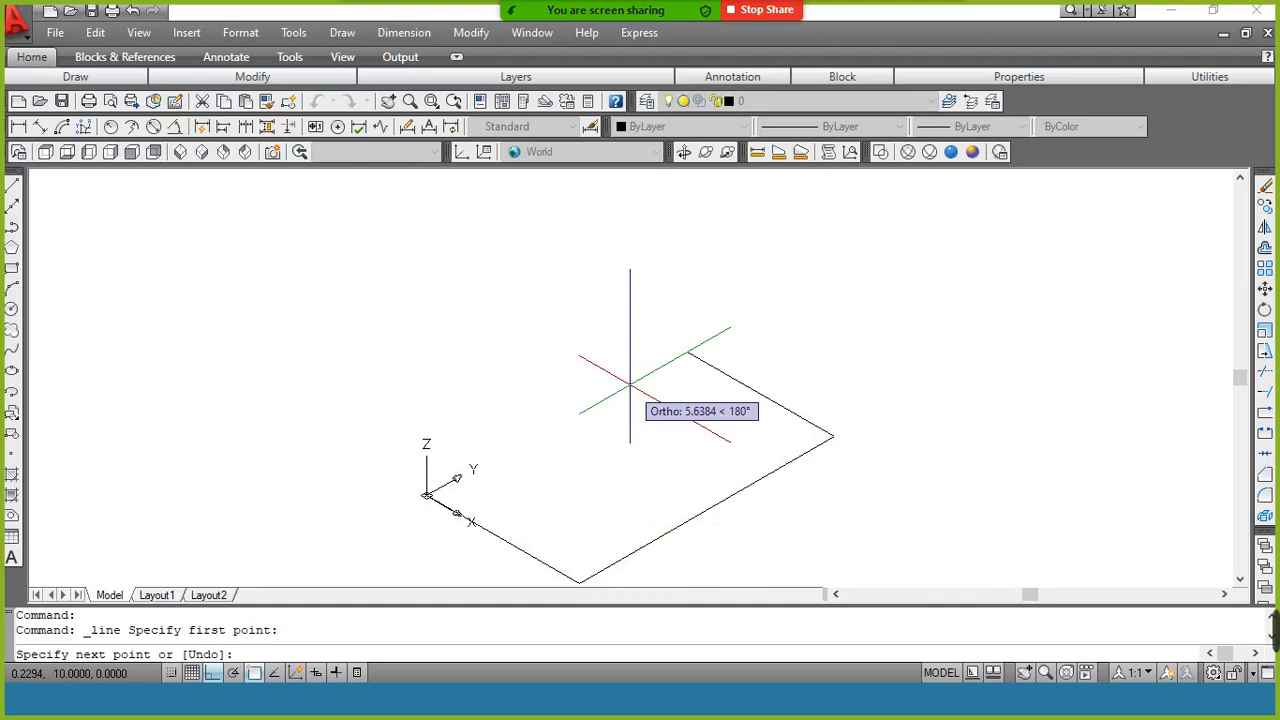
text(6)
key(Return)
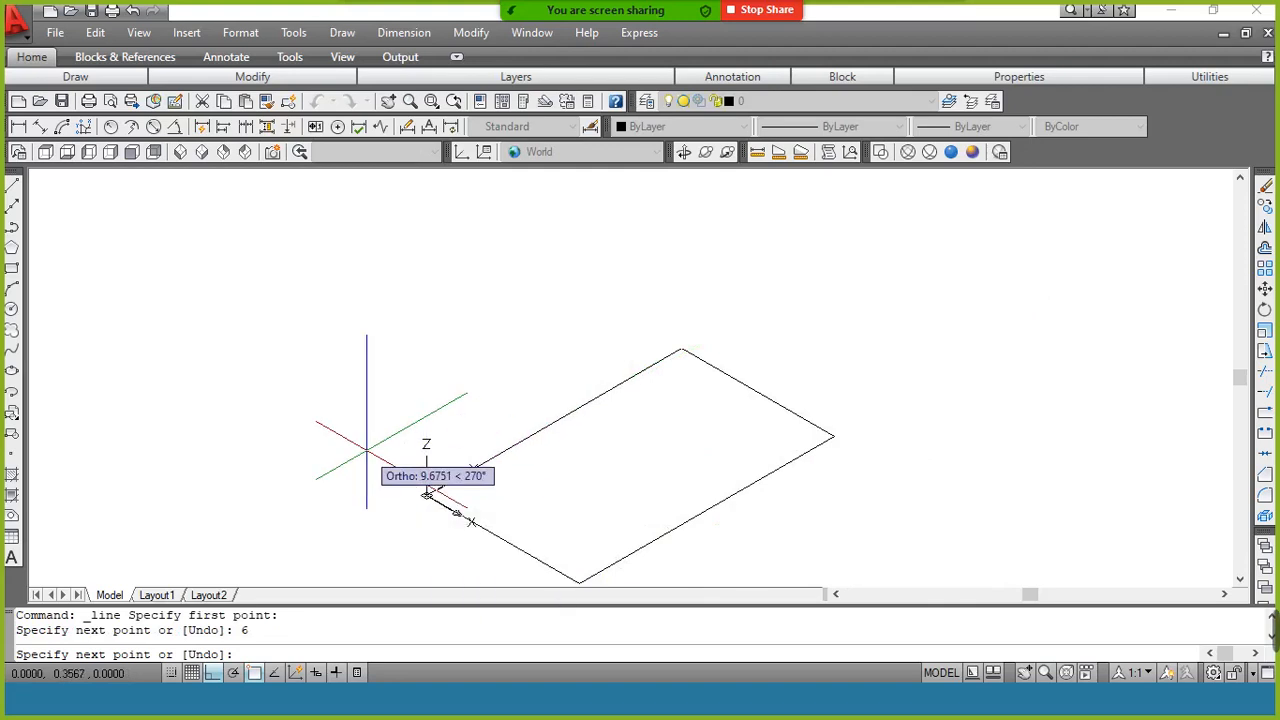
text(10)
key(Return)
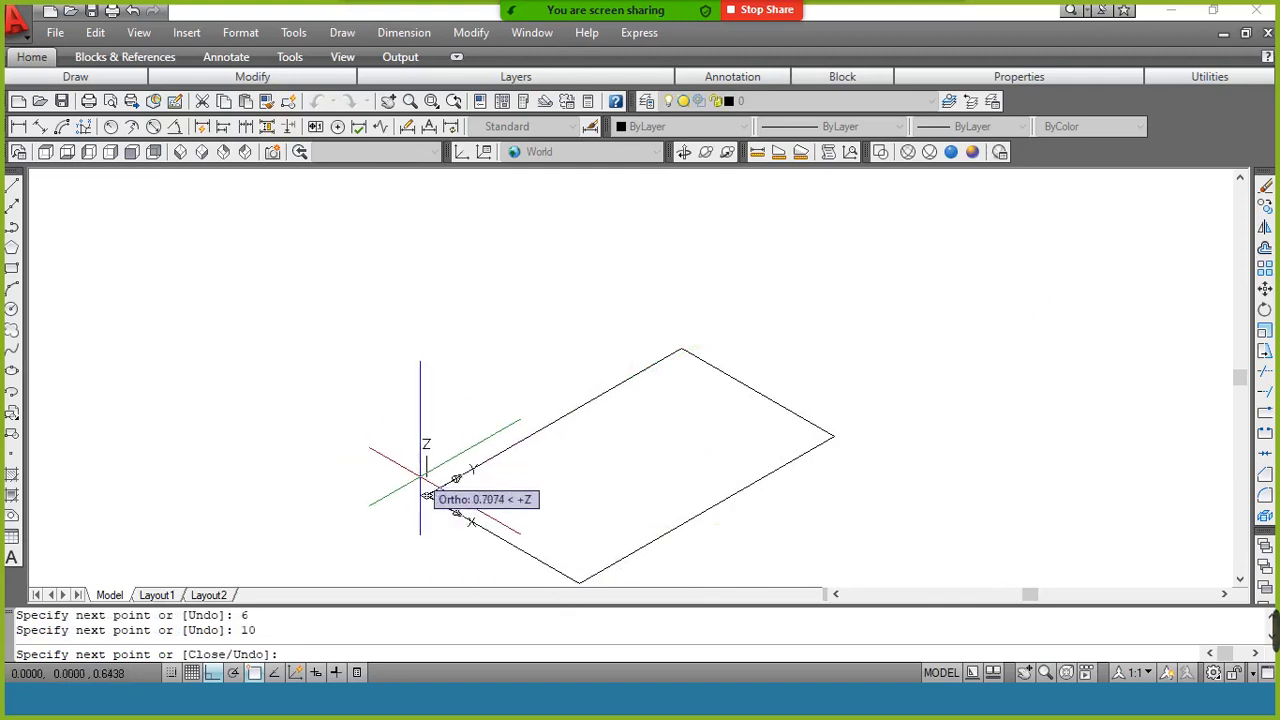
key(Return)
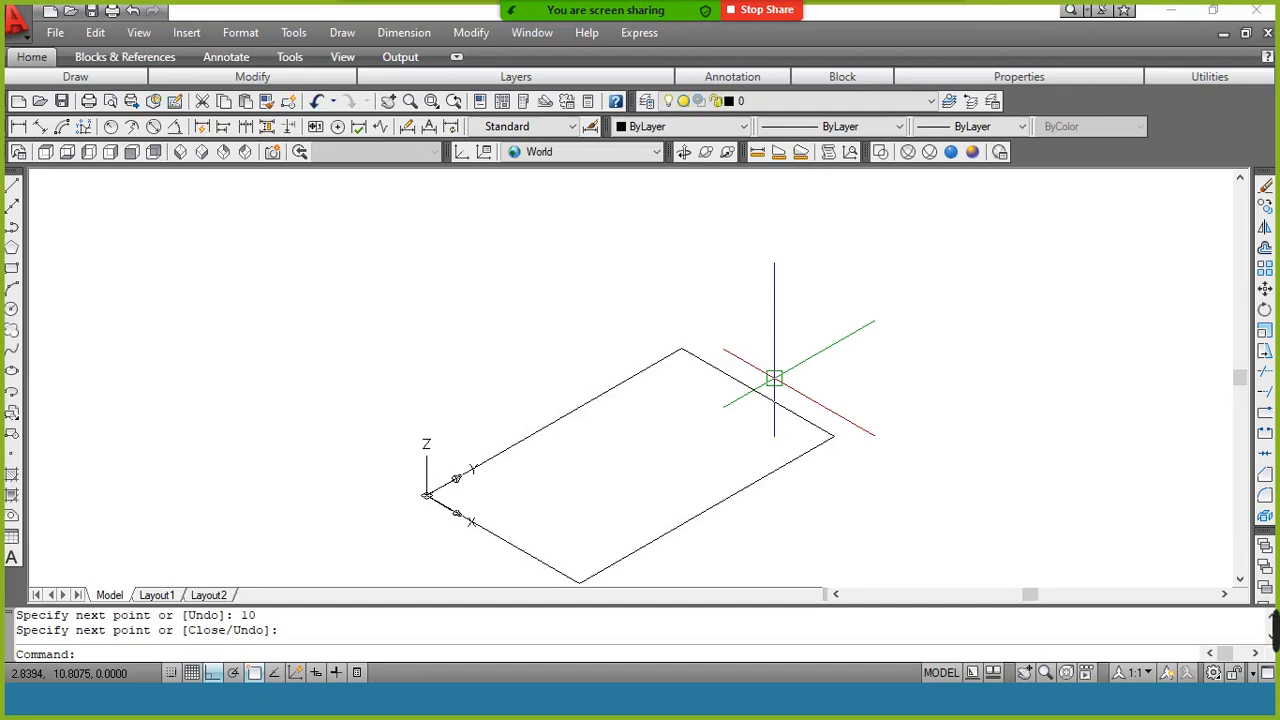
Extrude the rectangle's four lines to a height of 20.
text(ext)
key(Return)
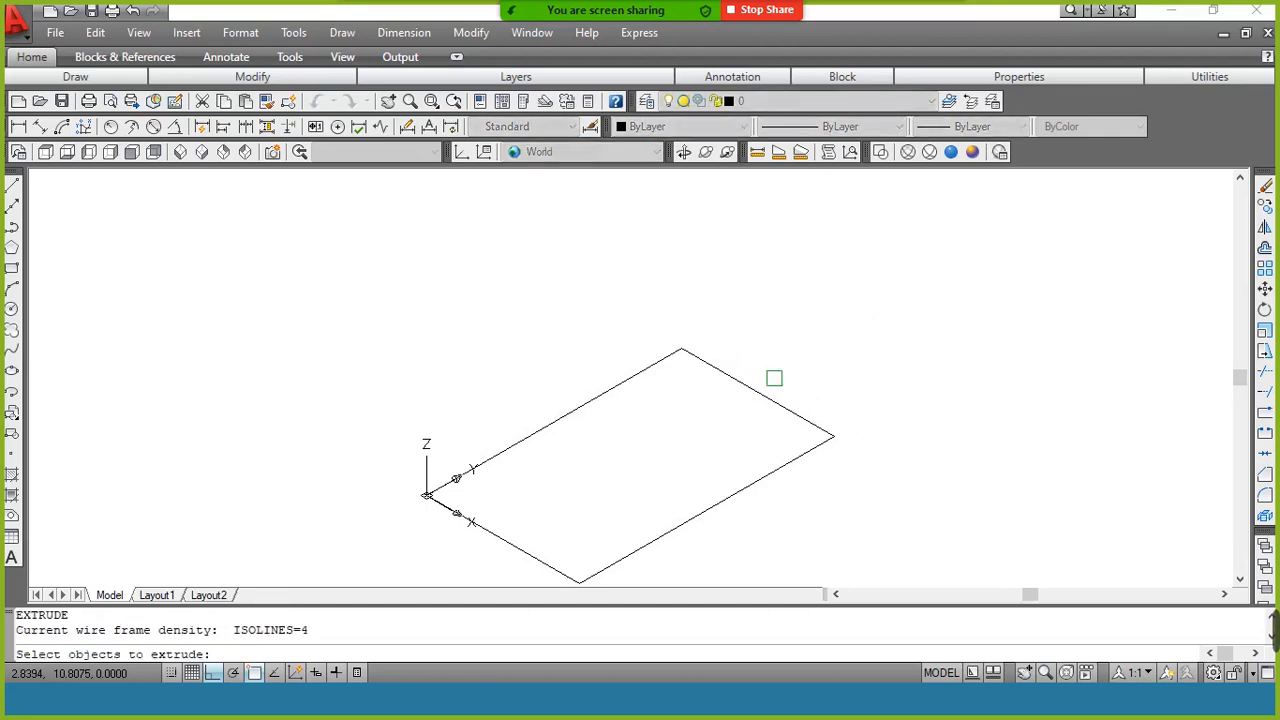
click(804, 324)
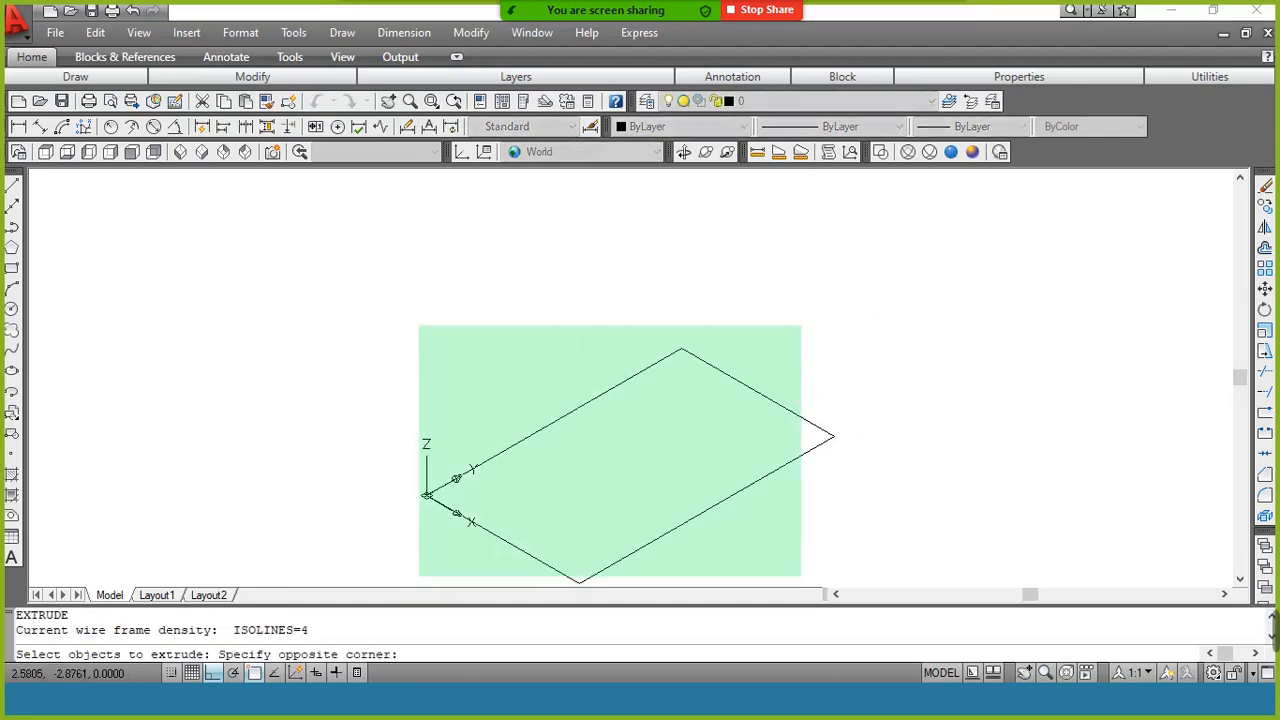
click(420, 557)
key(Return)
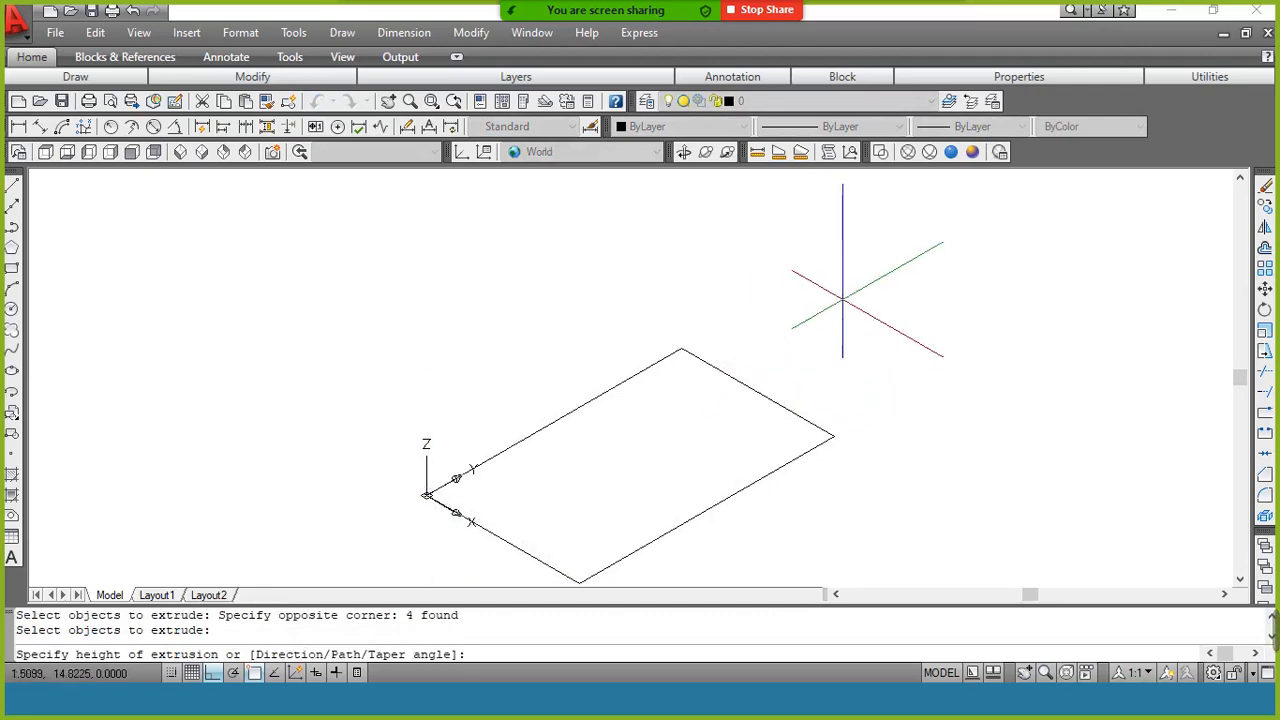
text(20)
key(Return)
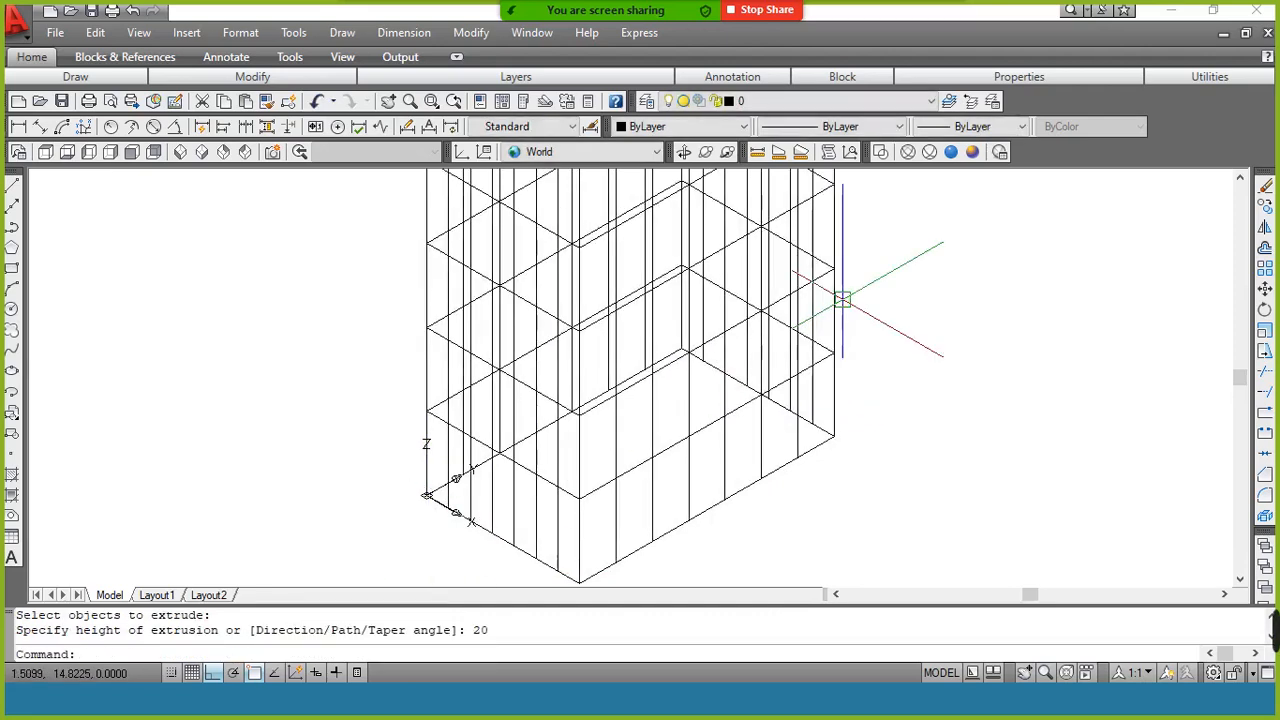
Display the whole extruded box in the Conceptual visual style and switch it to the Realistic visual style.
text(z)
key(Return)
text(e)
key(Return)
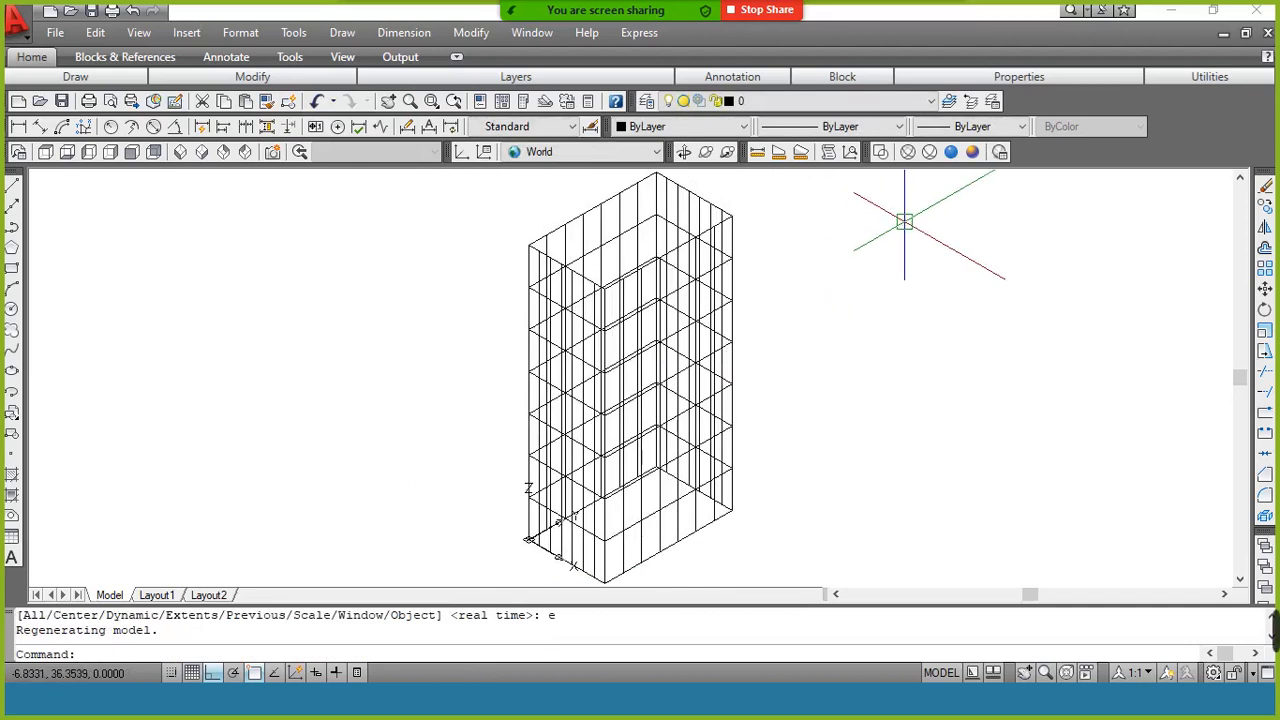
click(971, 156)
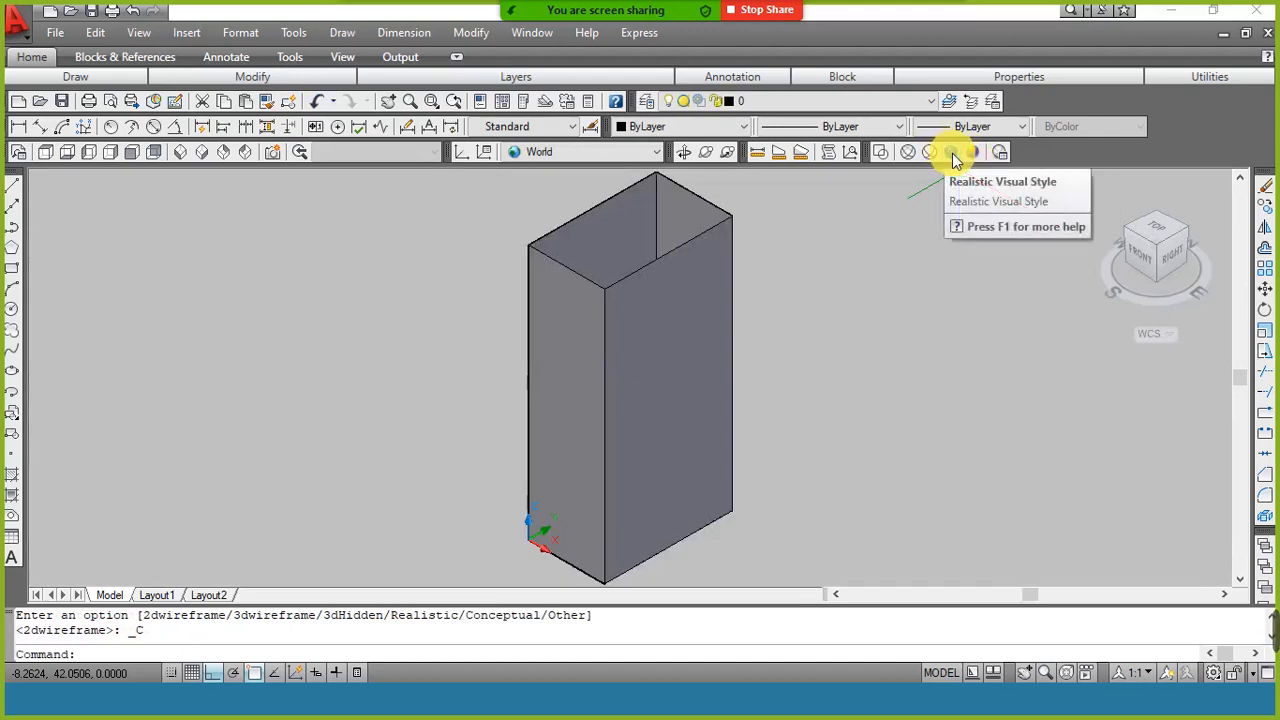
click(953, 156)
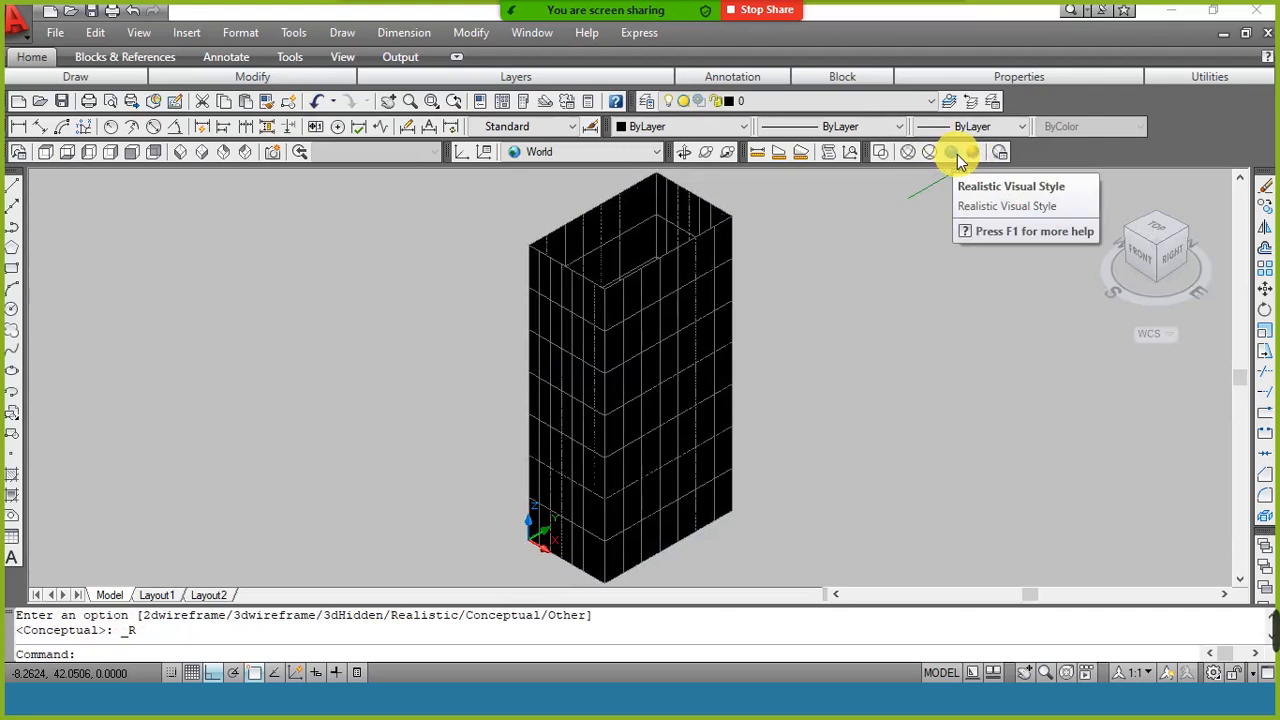
Shade the hollow extruded box in the Conceptual visual style and orbit it to view its open interior.
click(971, 156)
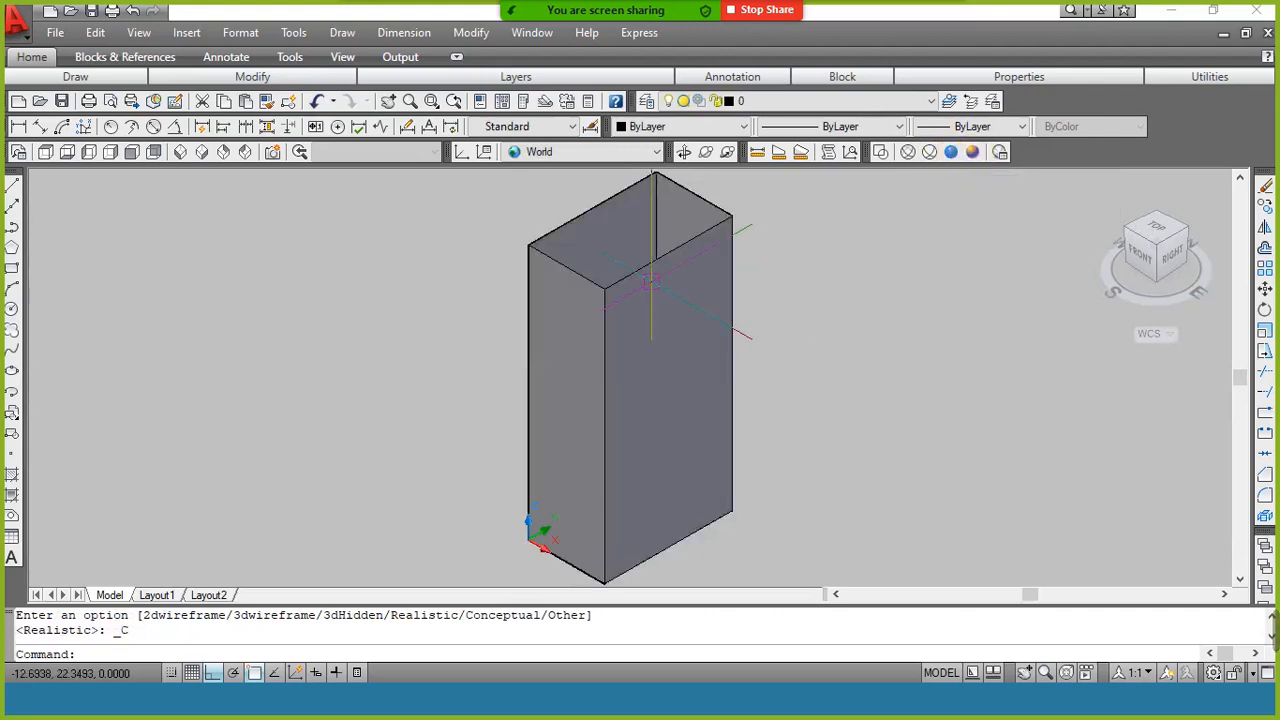
click(682, 153)
mouse_move(691, 189)
mouse_down()
mouse_move(704, 310)
mouse_move(749, 251)
mouse_move(763, 257)
mouse_up()
right_click(787, 267)
click(820, 277)
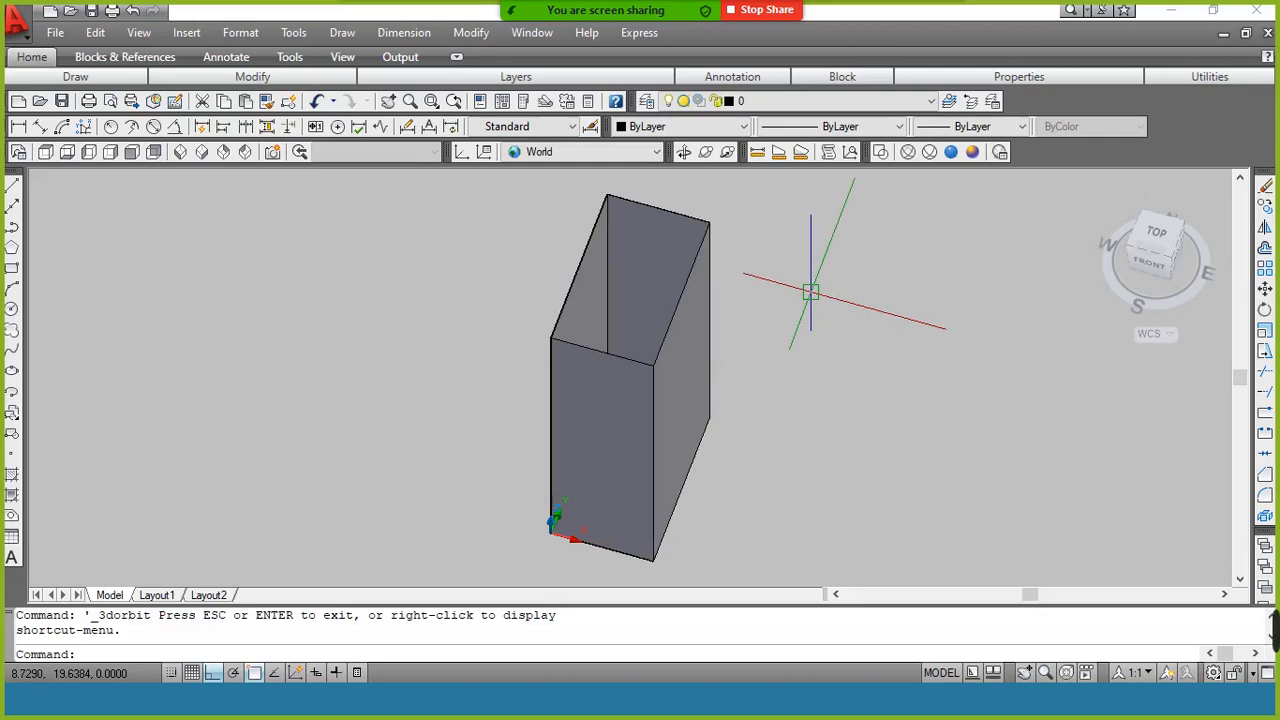
Undo the orbit, the visual style changes, the zoom and the extrusion to return to the flat rectangle.
key(ctrl+z)
key(ctrl+z)
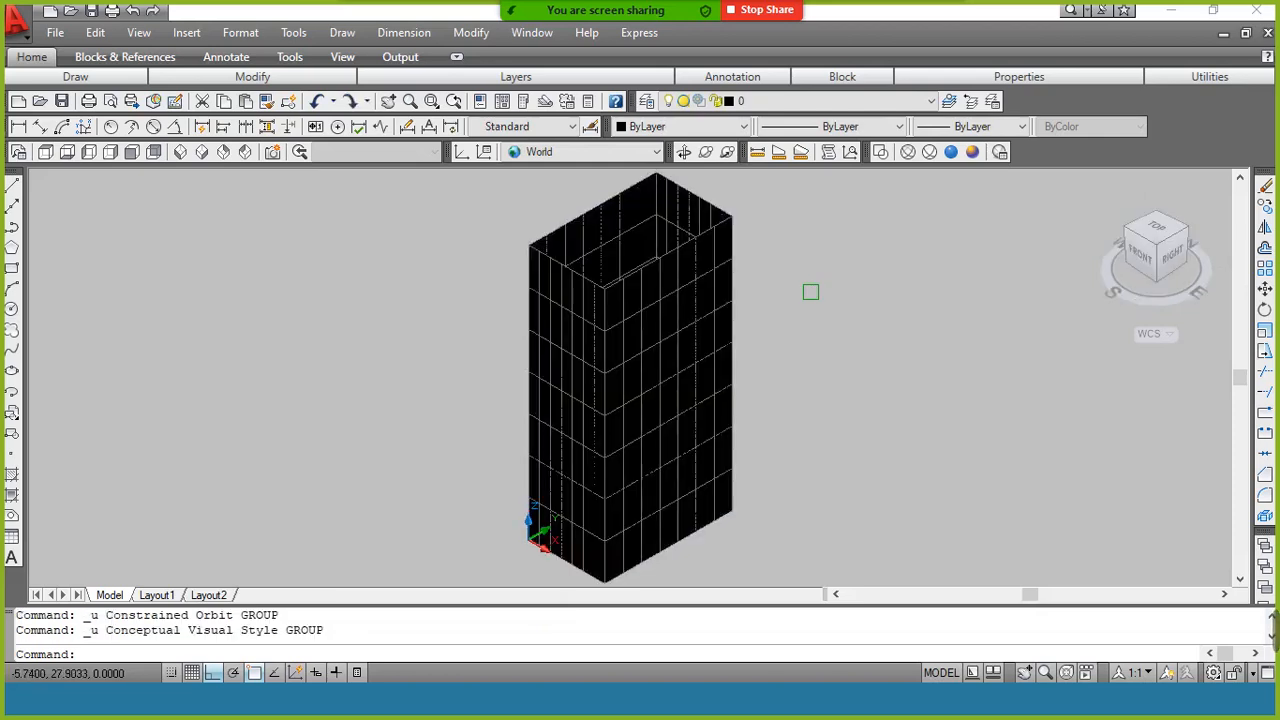
key(ctrl+z)
key(ctrl+z)
key(ctrl+z)
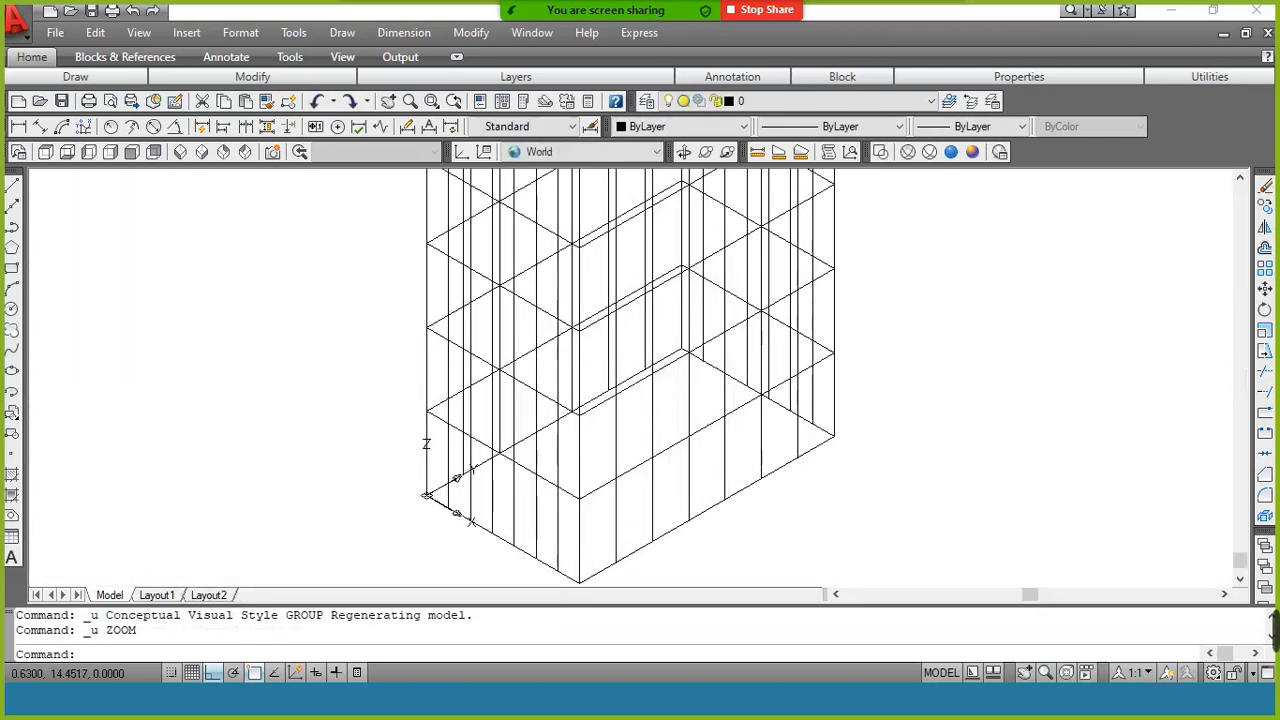
key(ctrl+z)
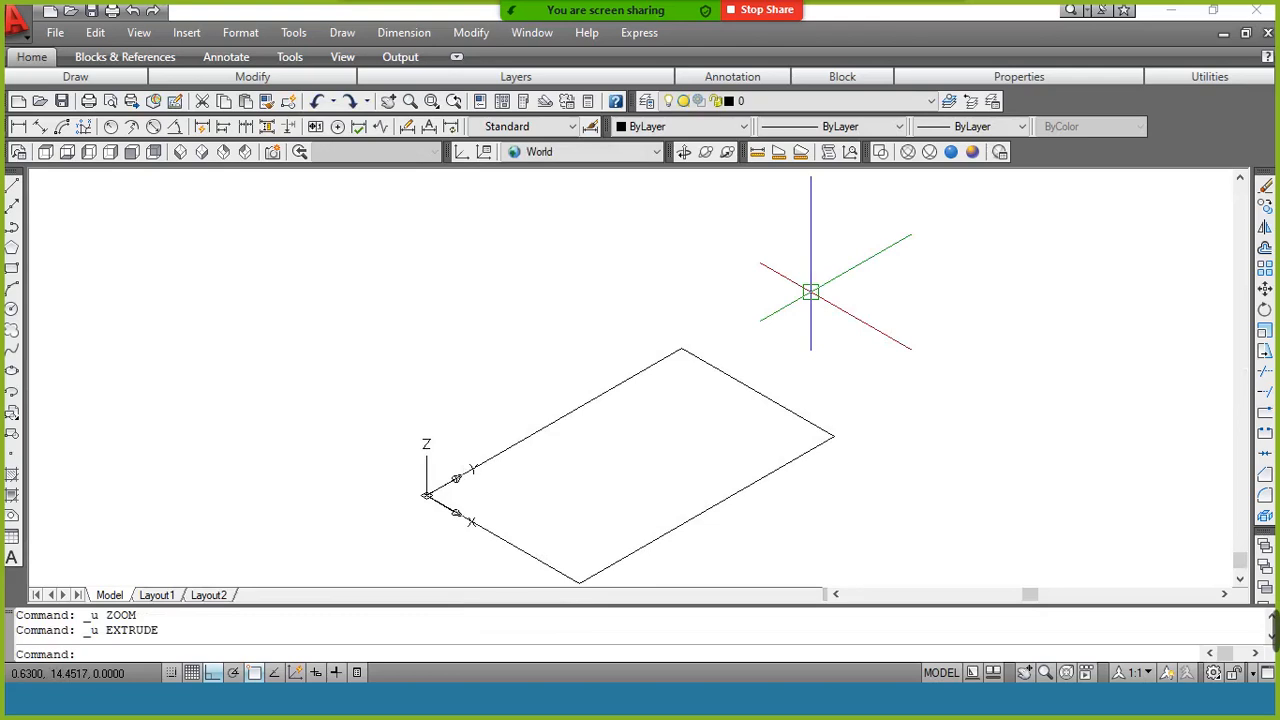
Convert one rectangle line to a polyline with PEDIT and join all four lines into a single closed polyline.
text(pe)
key(Return)
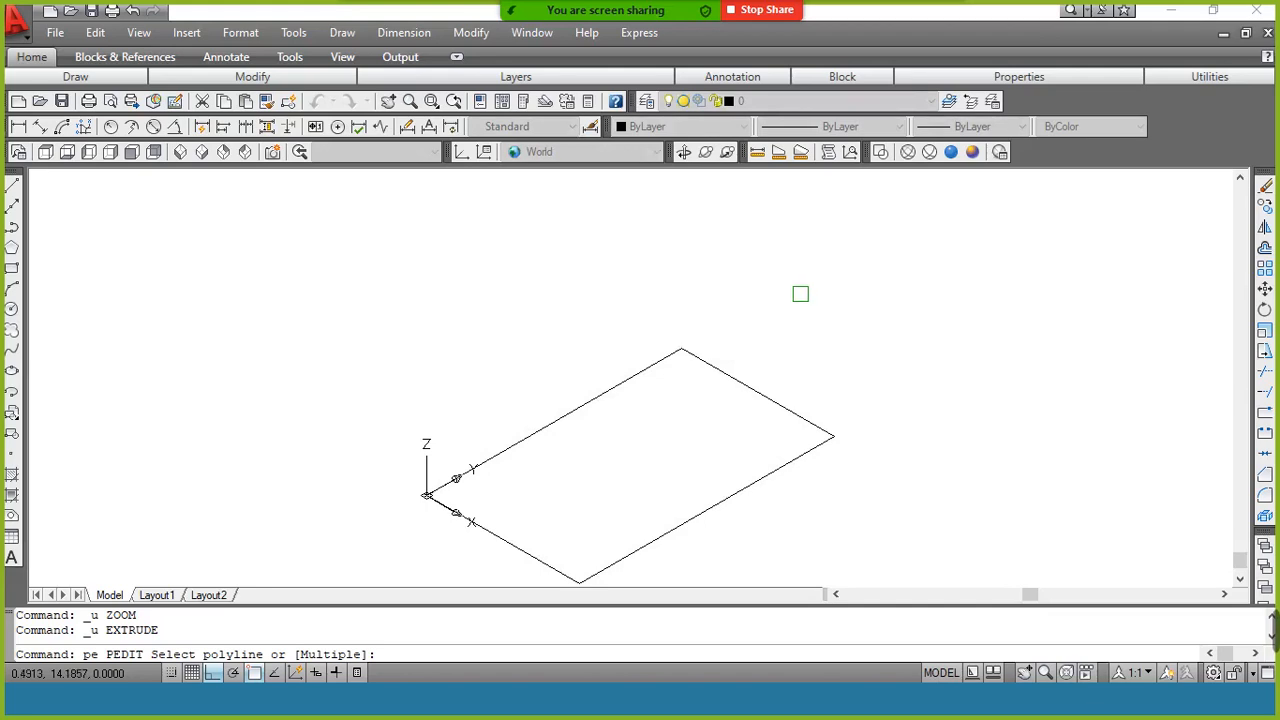
click(775, 400)
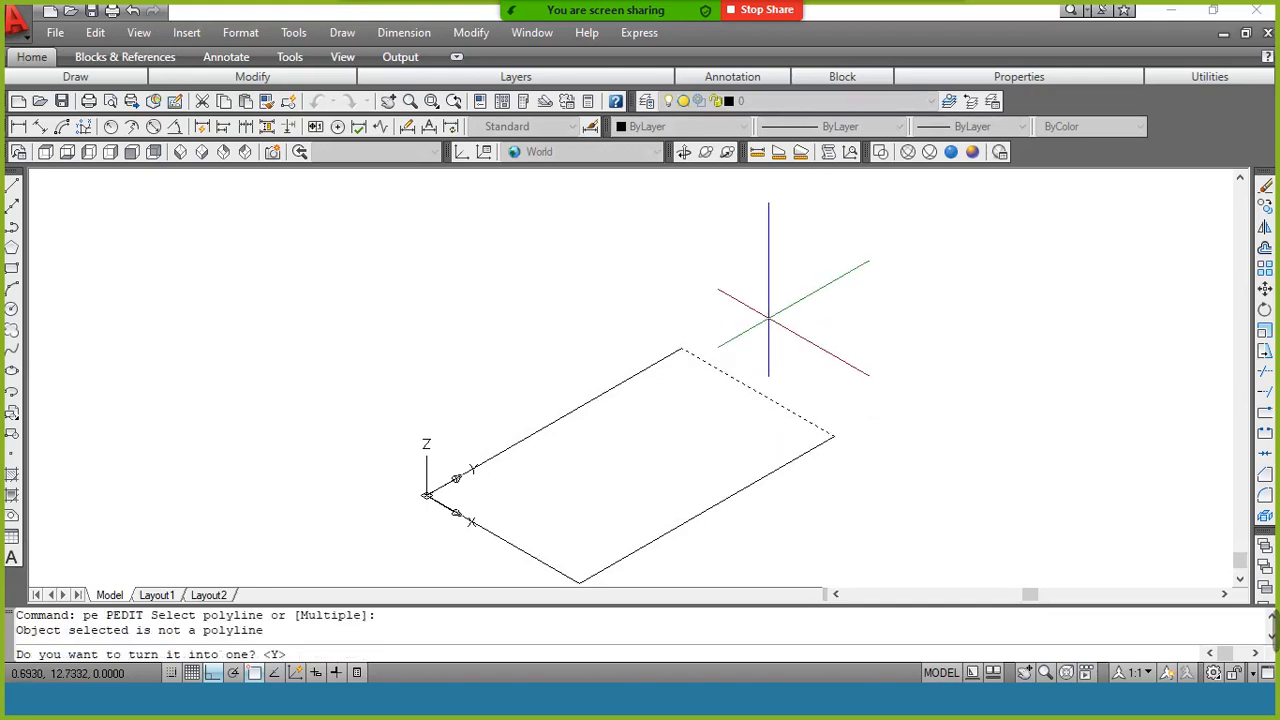
text(y)
key(Return)
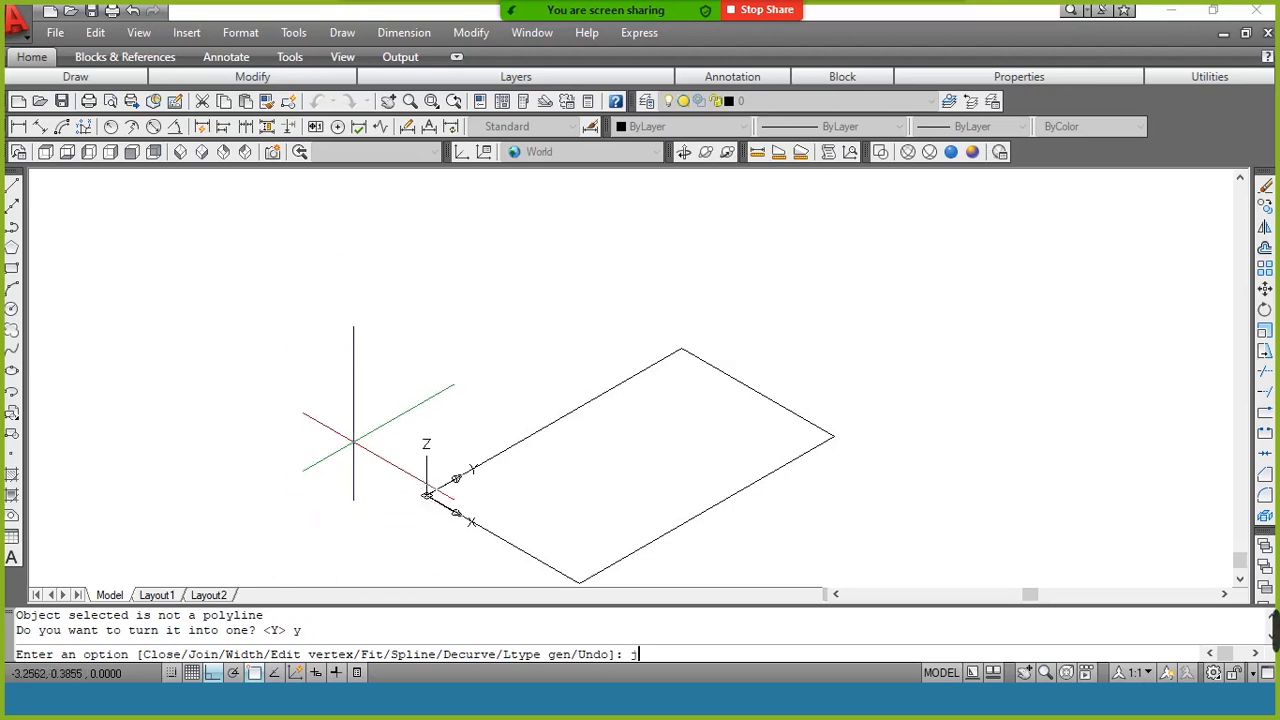
text(j)
key(Return)
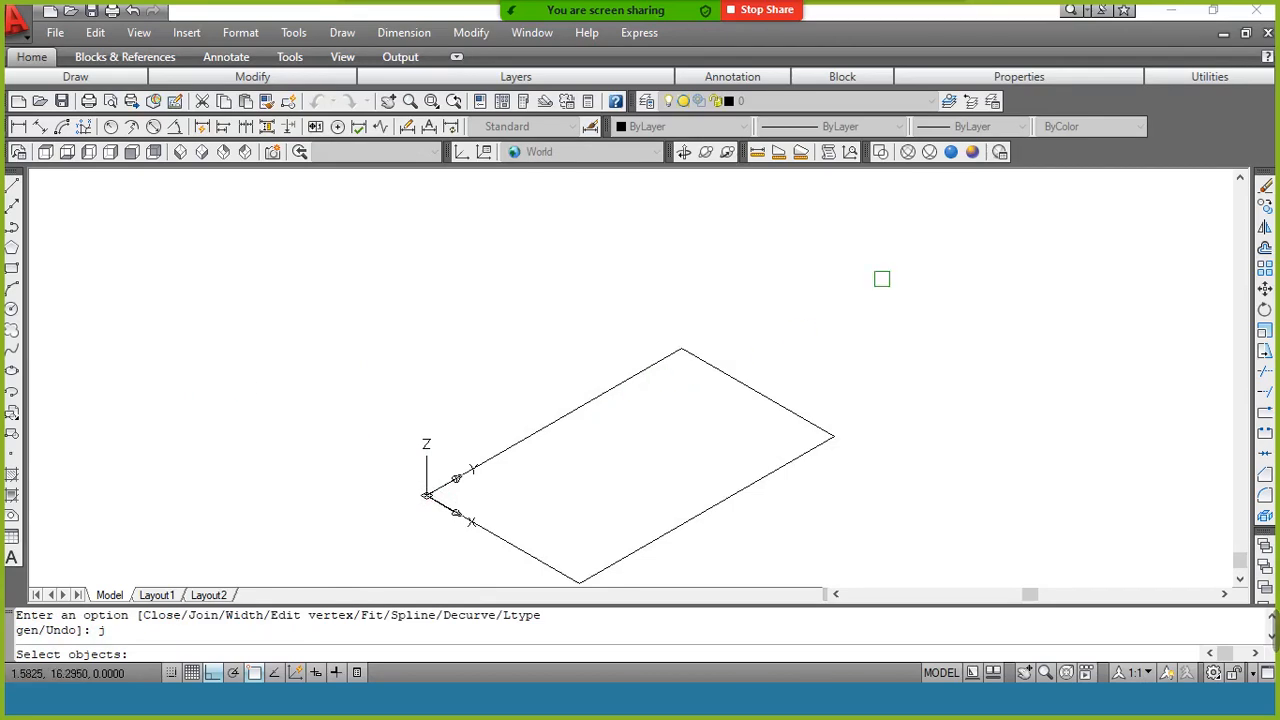
click(880, 277)
click(428, 556)
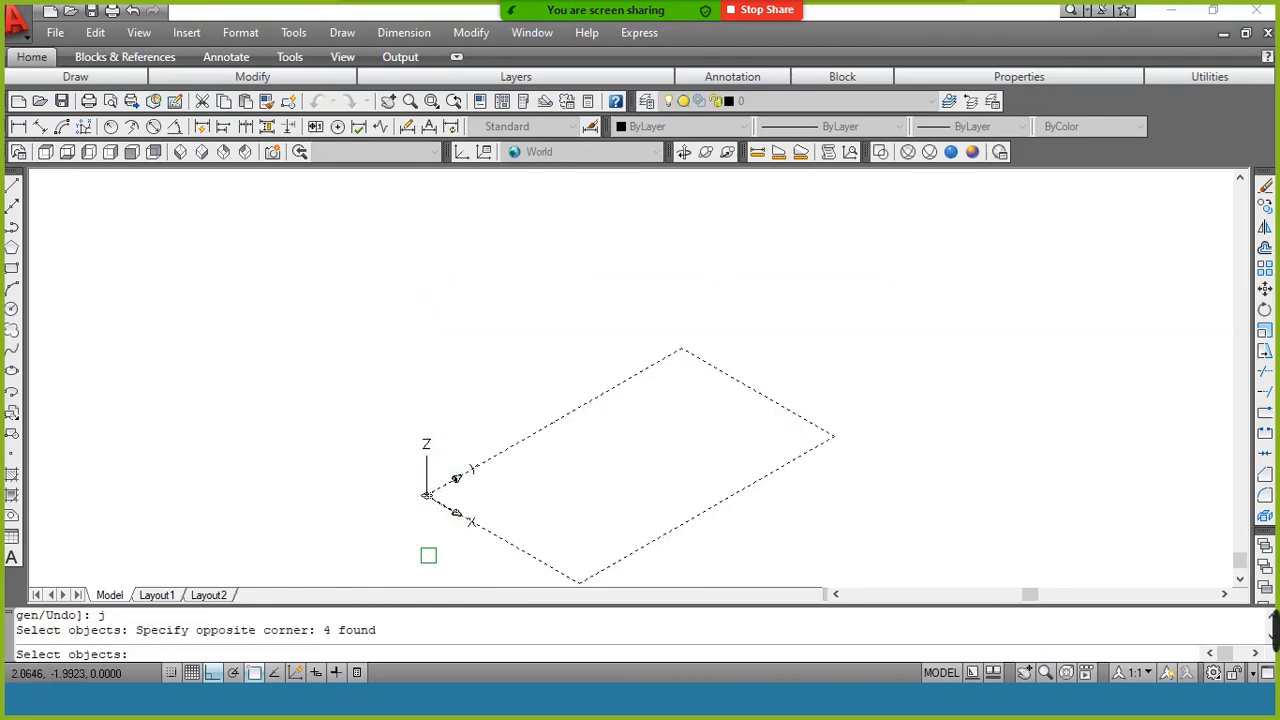
key(Return)
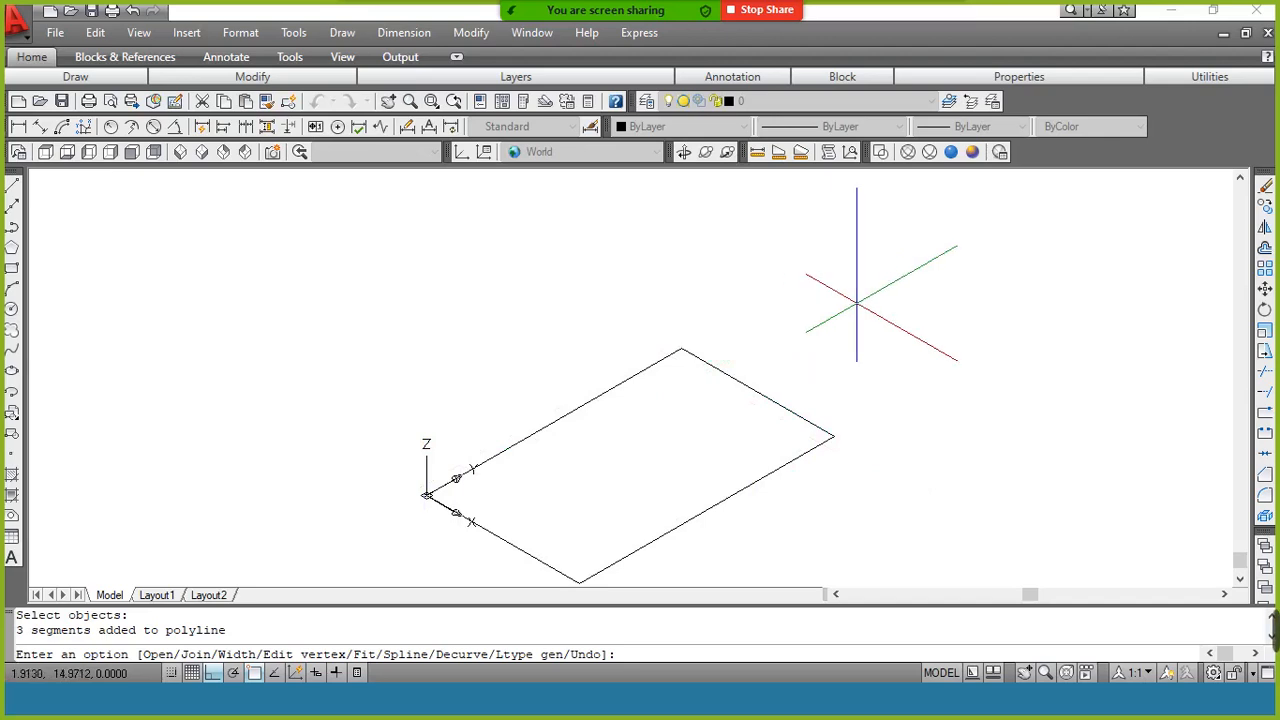
key(Return)
Extrude the joined rectangle to a height of 20.
text(ext)
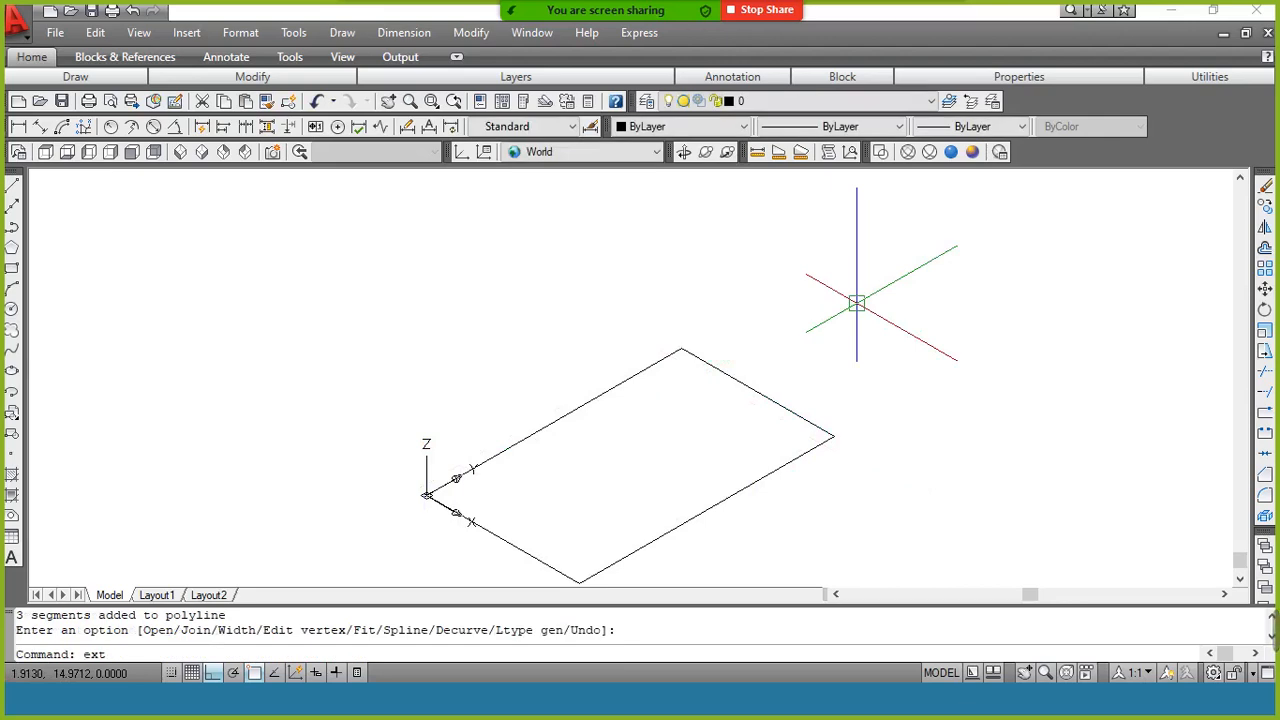
key(Return)
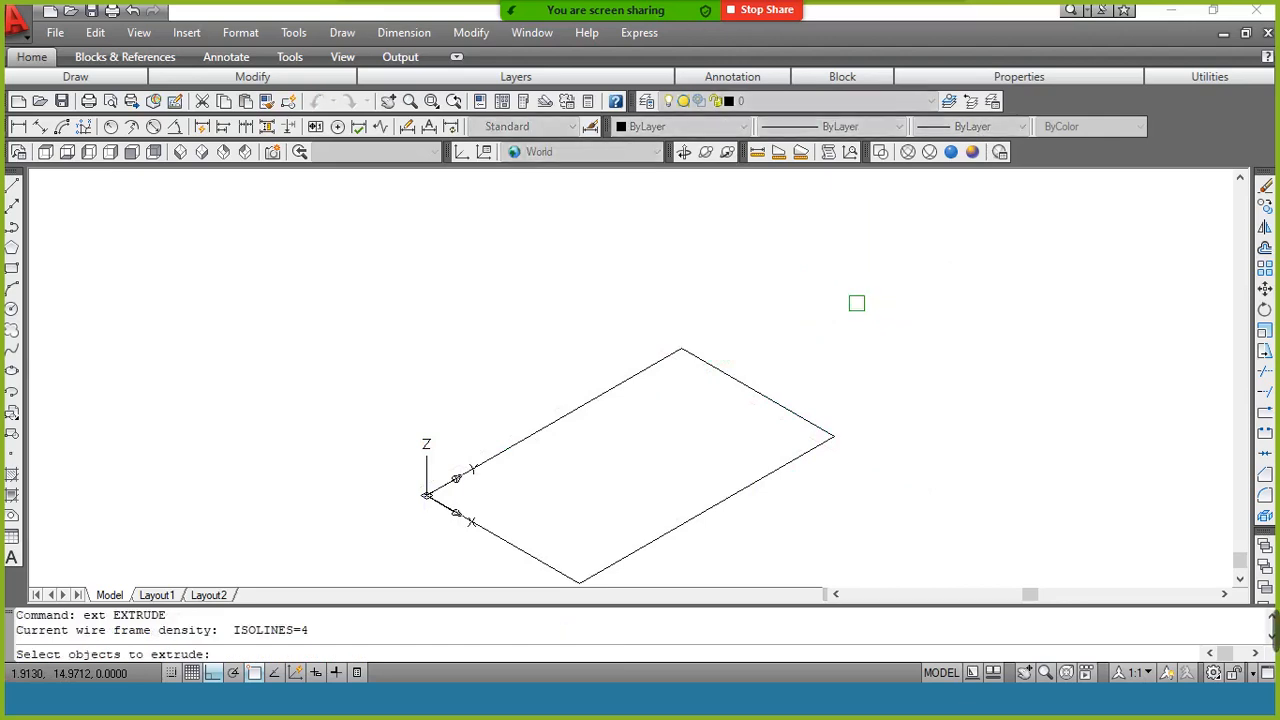
click(796, 418)
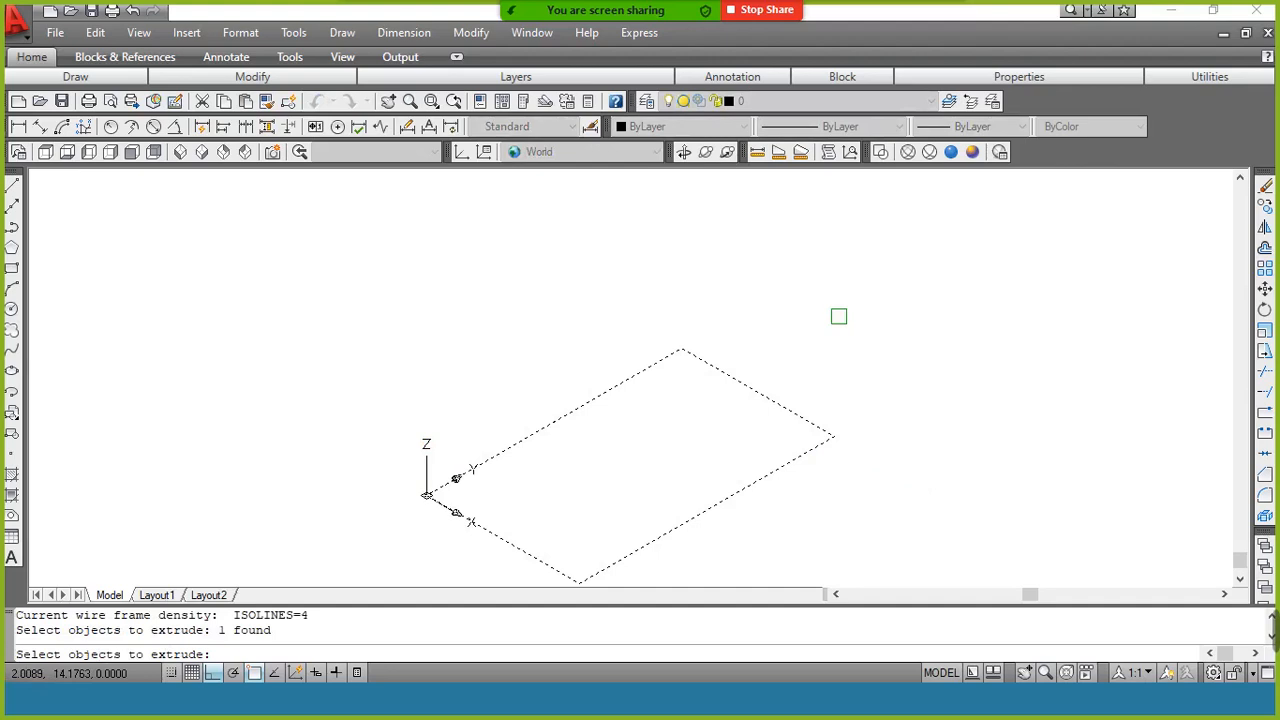
key(Return)
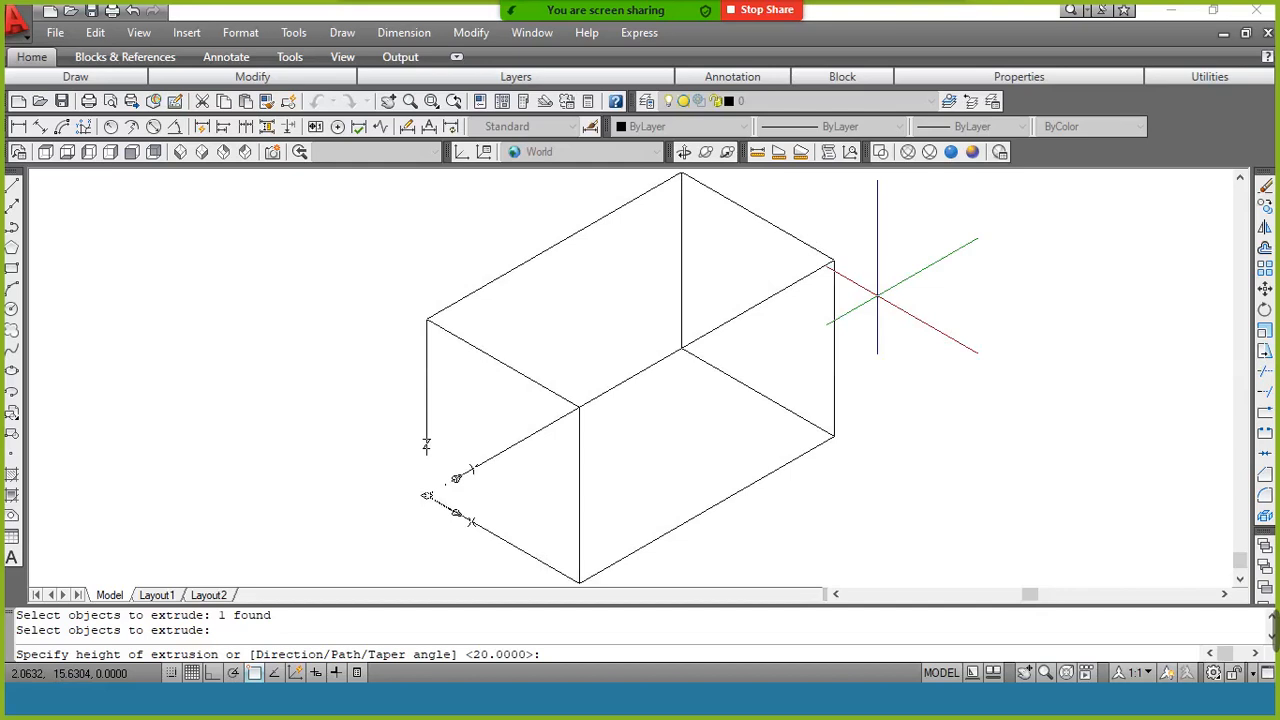
text(29)
text(0)
key(Return)
Shade the solid box in the Conceptual visual style and inspect its sides and underside by orbiting, ending in SE Isometric view.
click(972, 155)
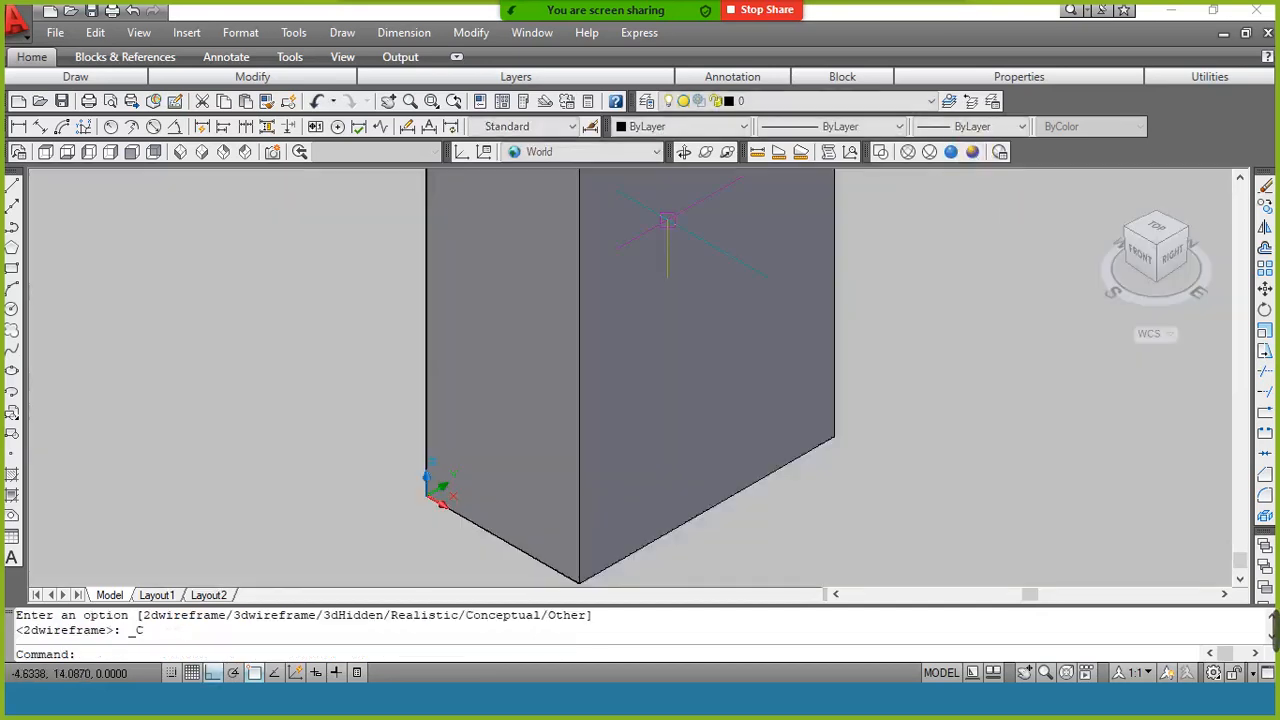
click(206, 157)
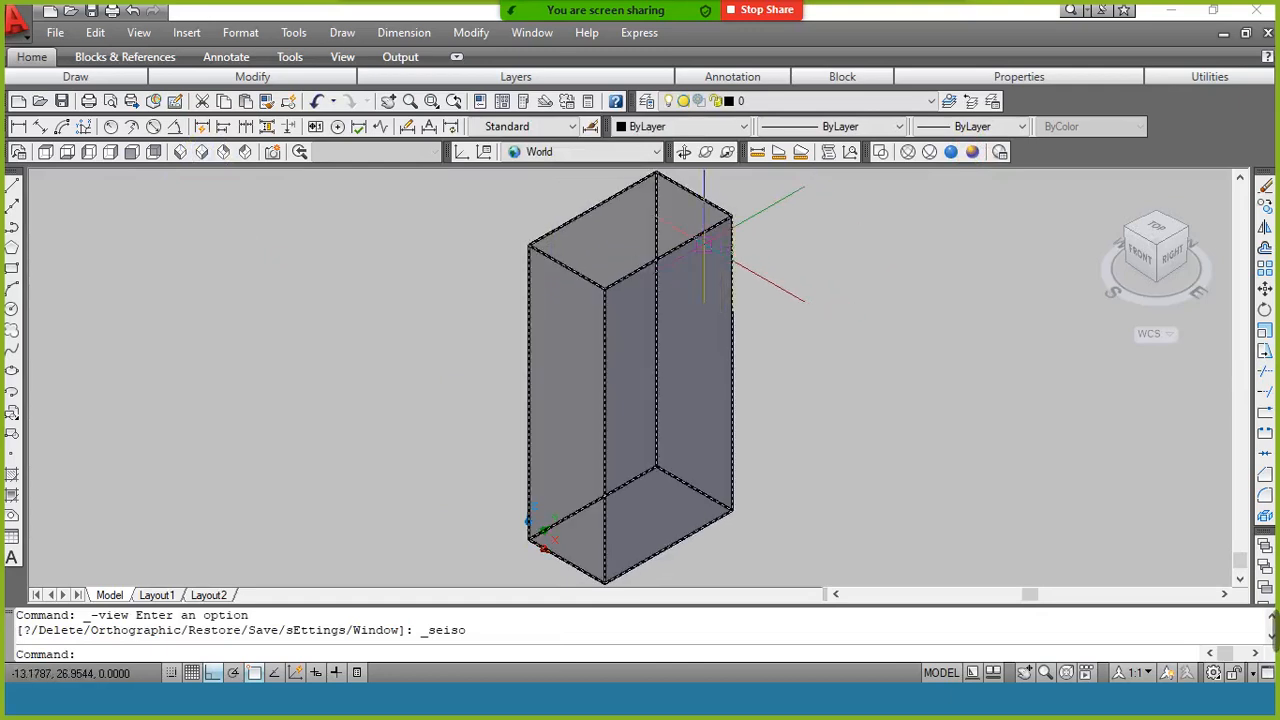
click(684, 155)
drag(694, 214, 897, 284)
drag(619, 369, 709, 217)
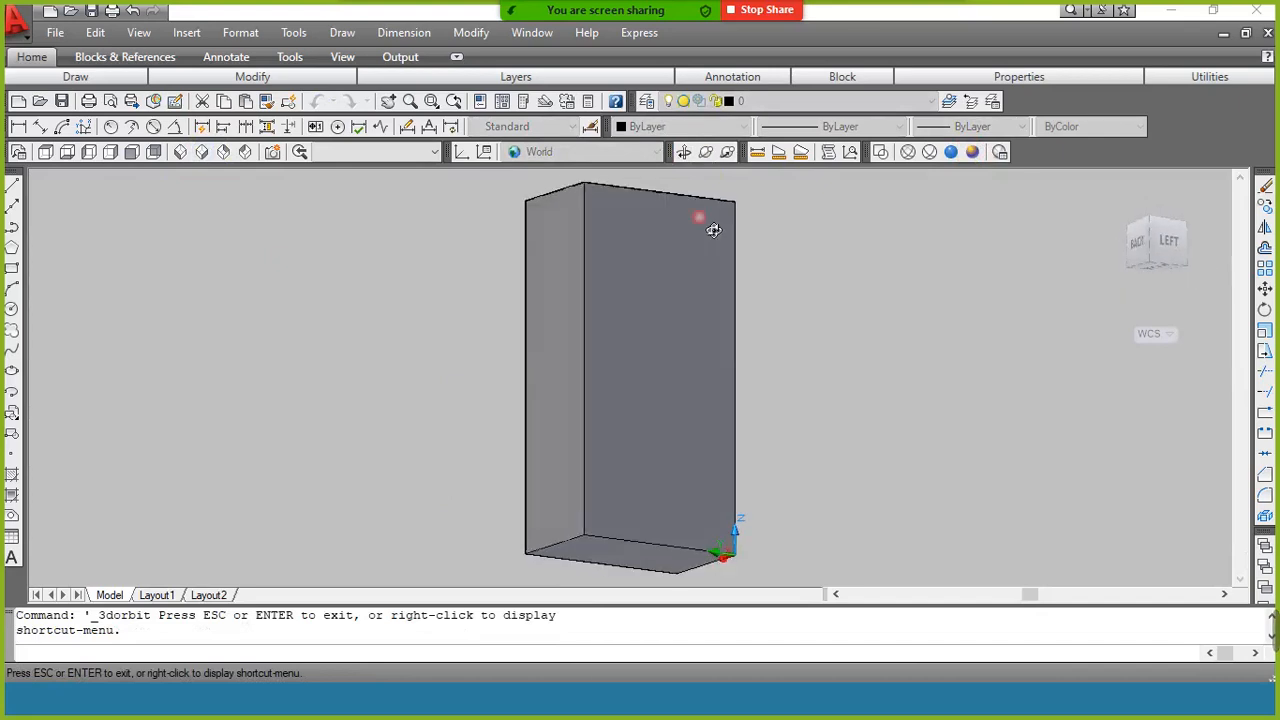
drag(563, 500, 643, 358)
right_click(777, 303)
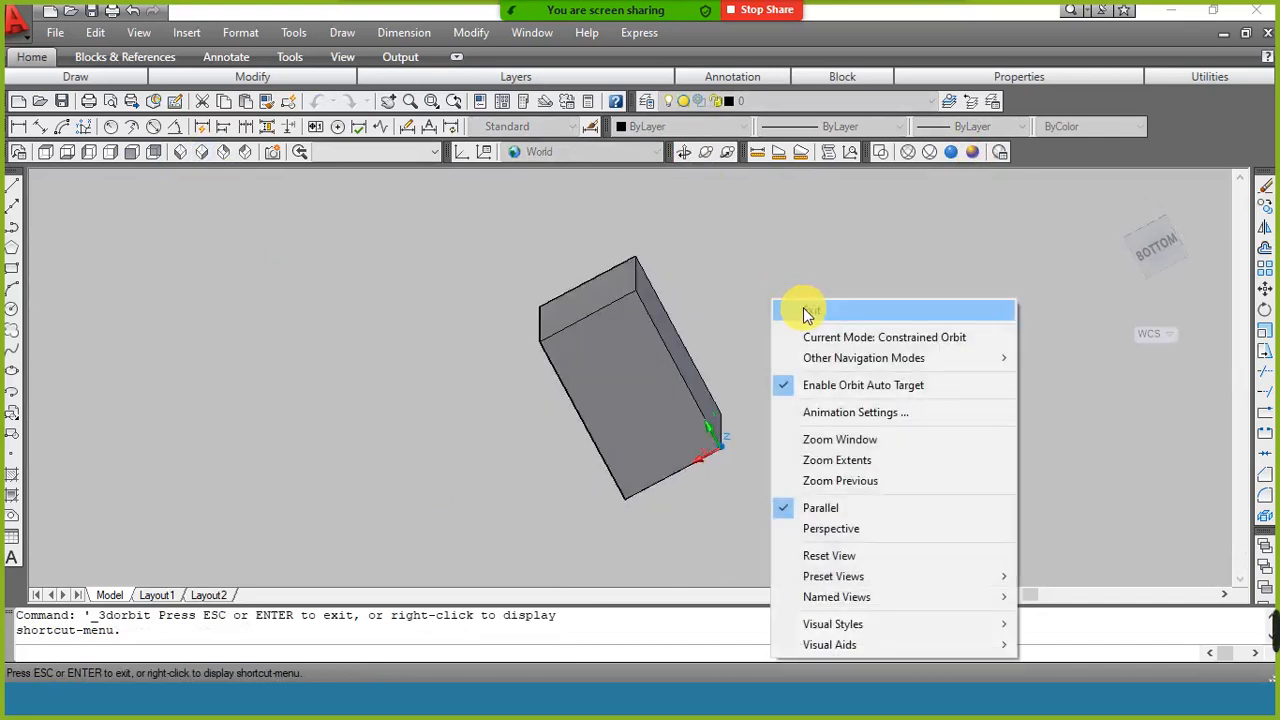
click(803, 307)
click(203, 152)
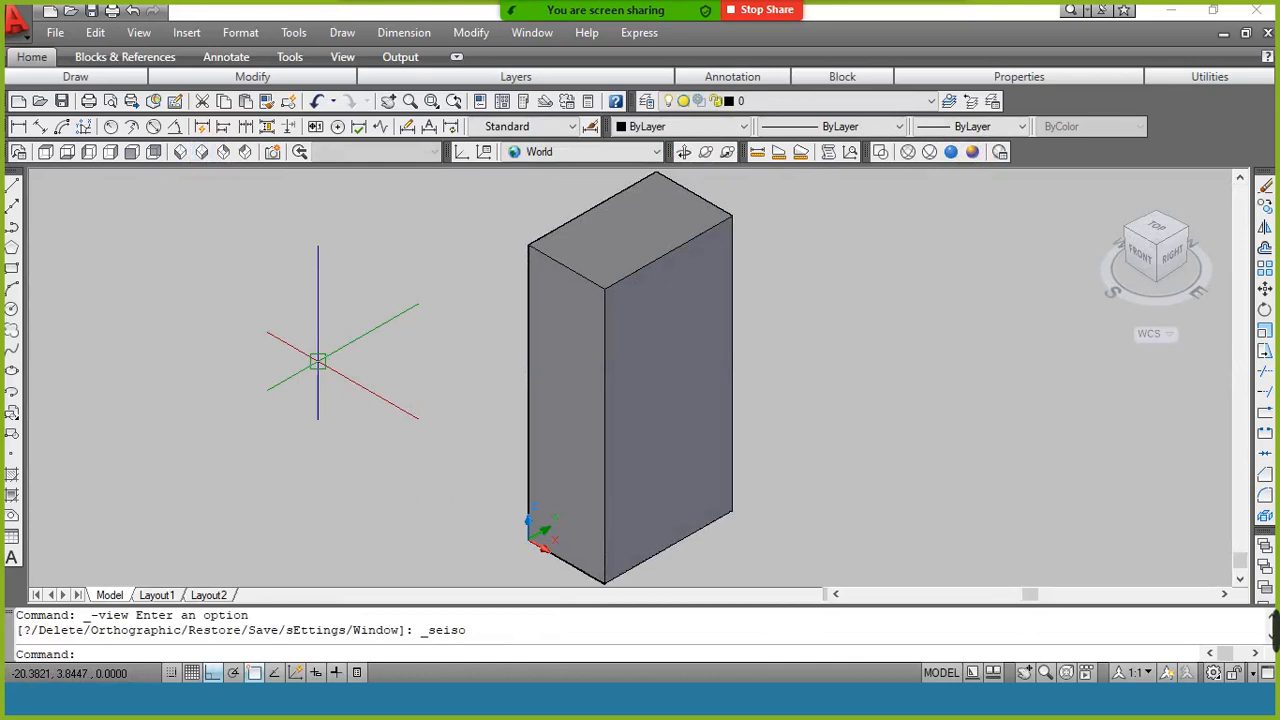
click(530, 312)
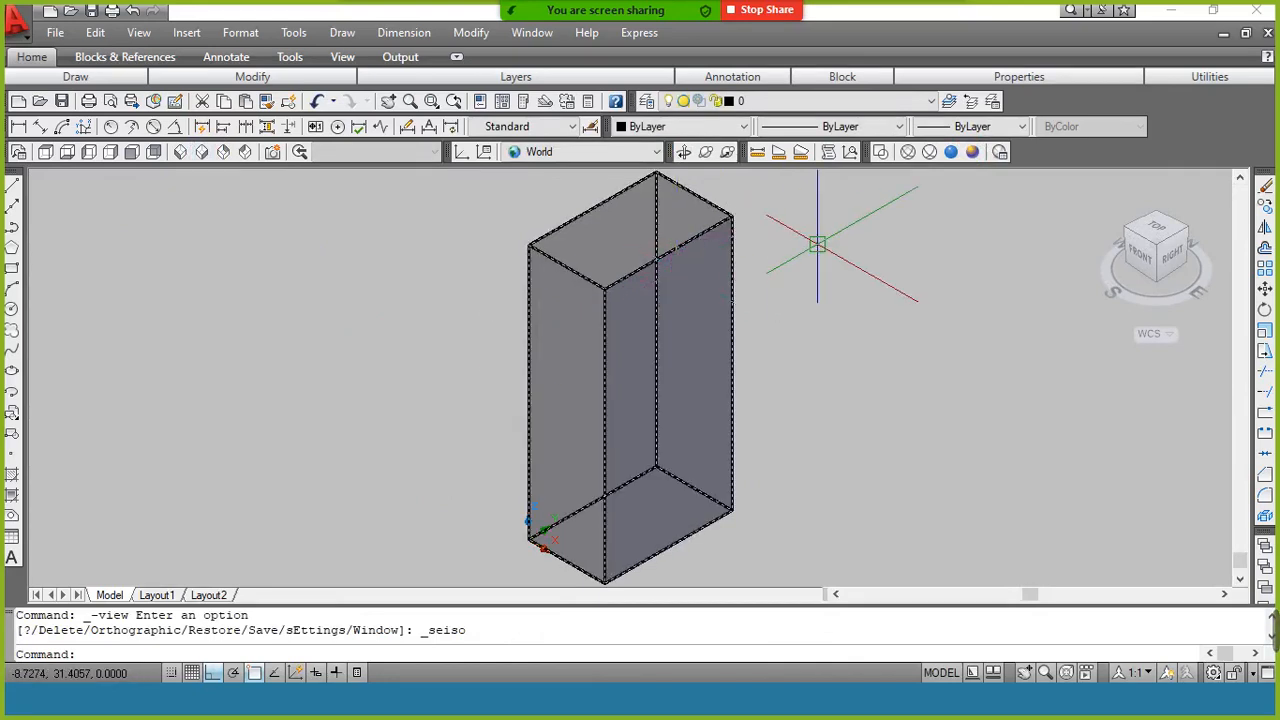
key(Escape)
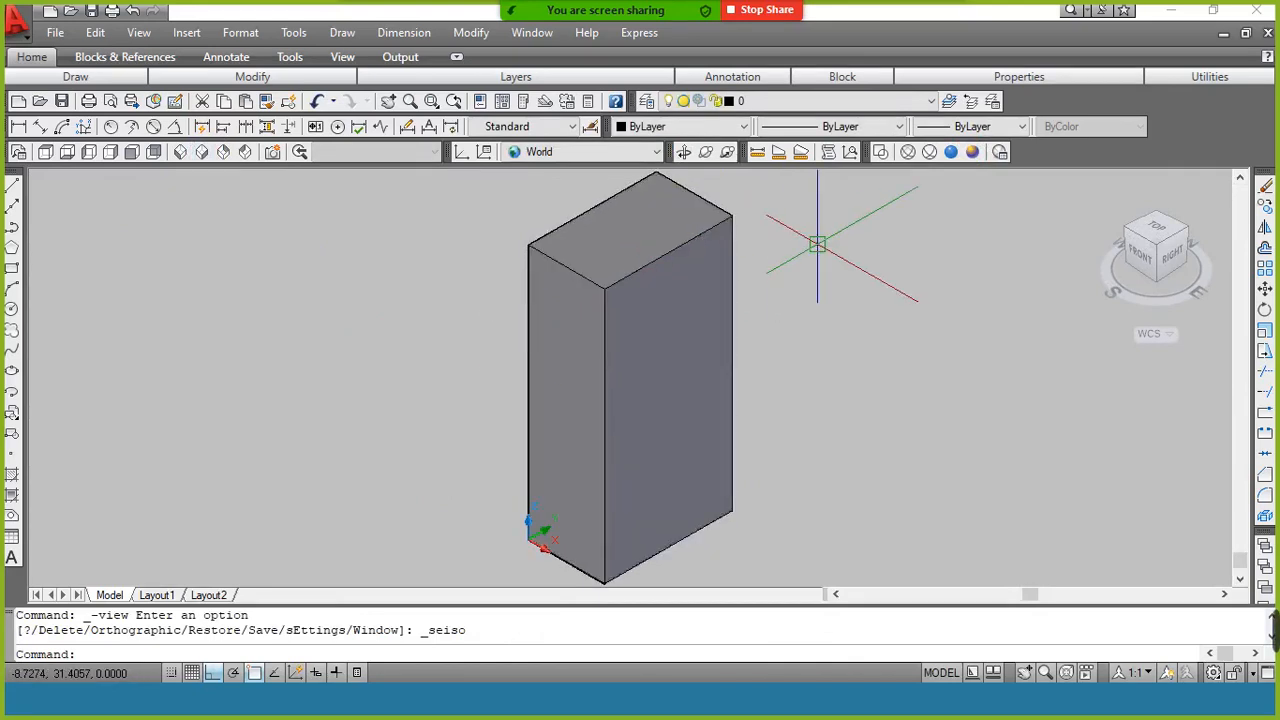
click(655, 153)
click(546, 185)
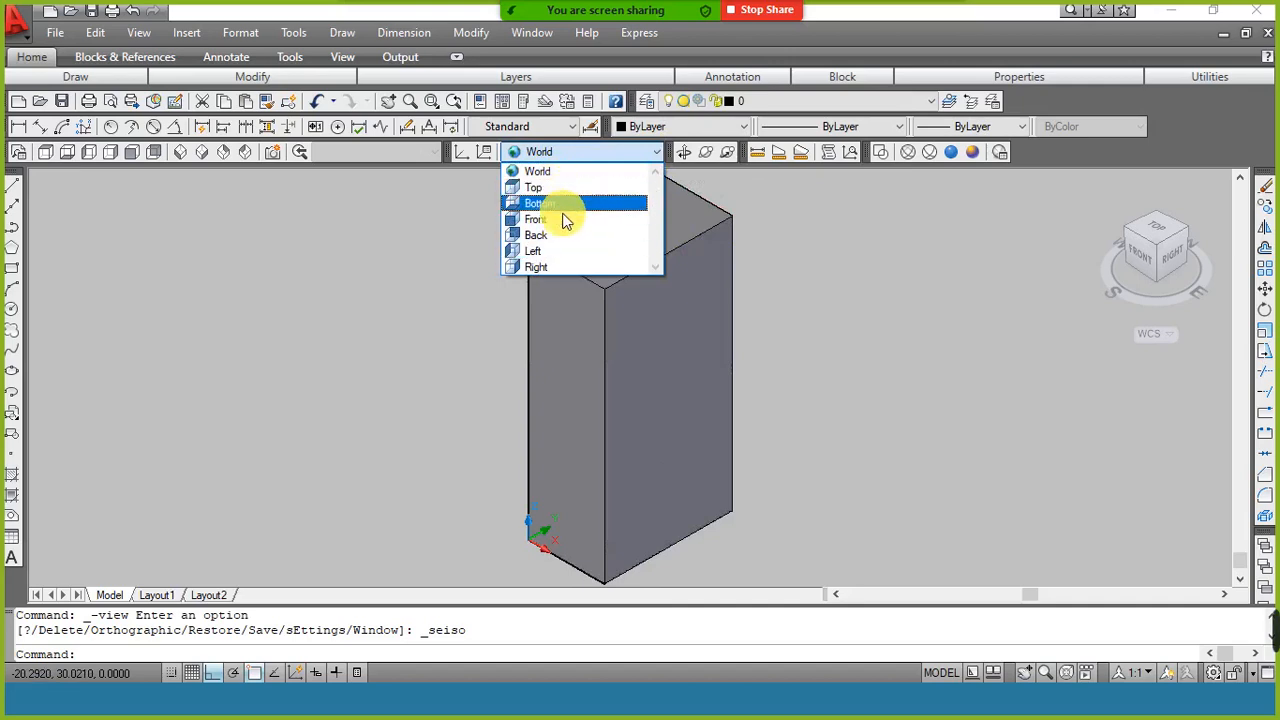
click(900, 352)
Switch the display to 2D Wireframe and erase the extruded box.
click(880, 156)
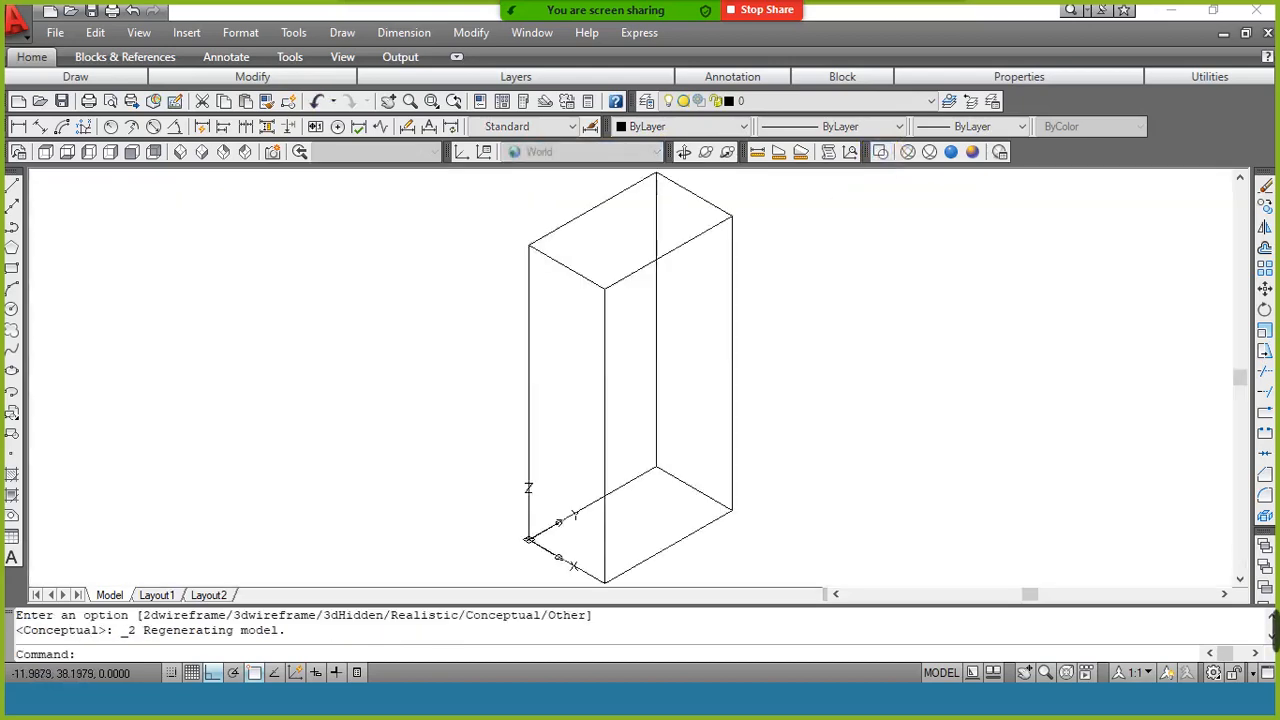
click(726, 220)
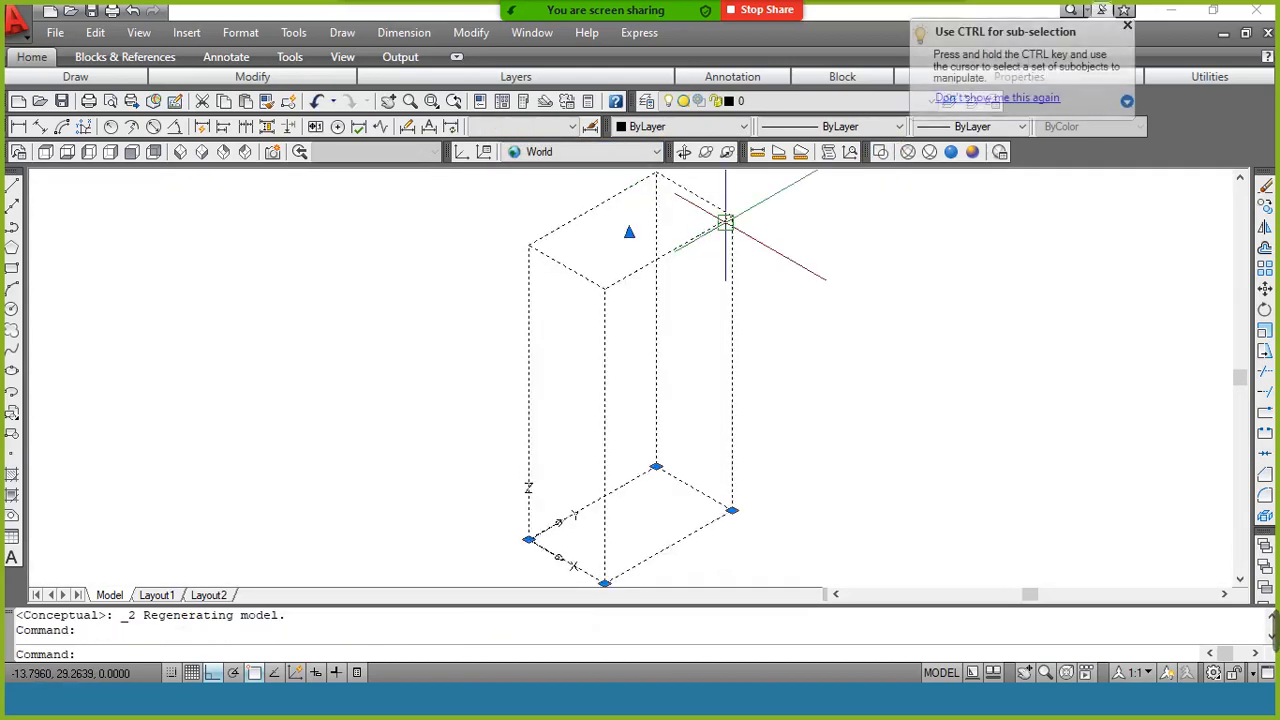
text(e)
key(Return)
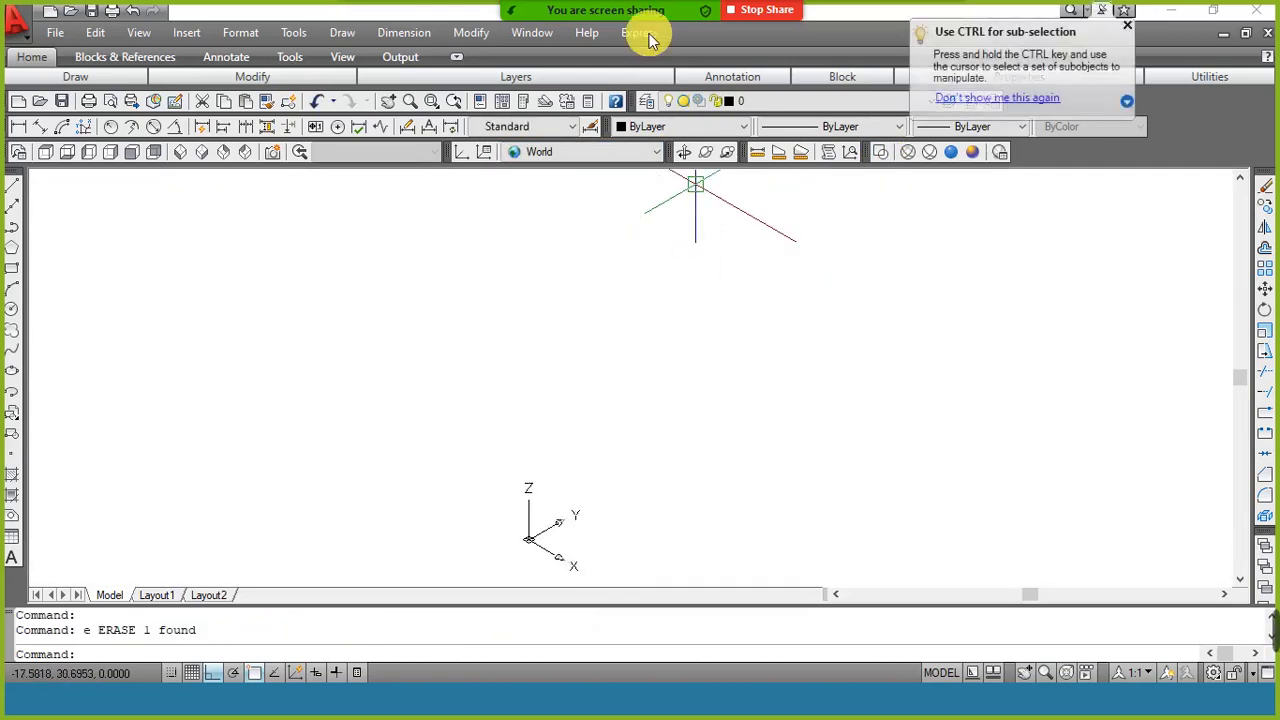
Open the Zoom participants list and look through it for raised hands.
click(678, 18)
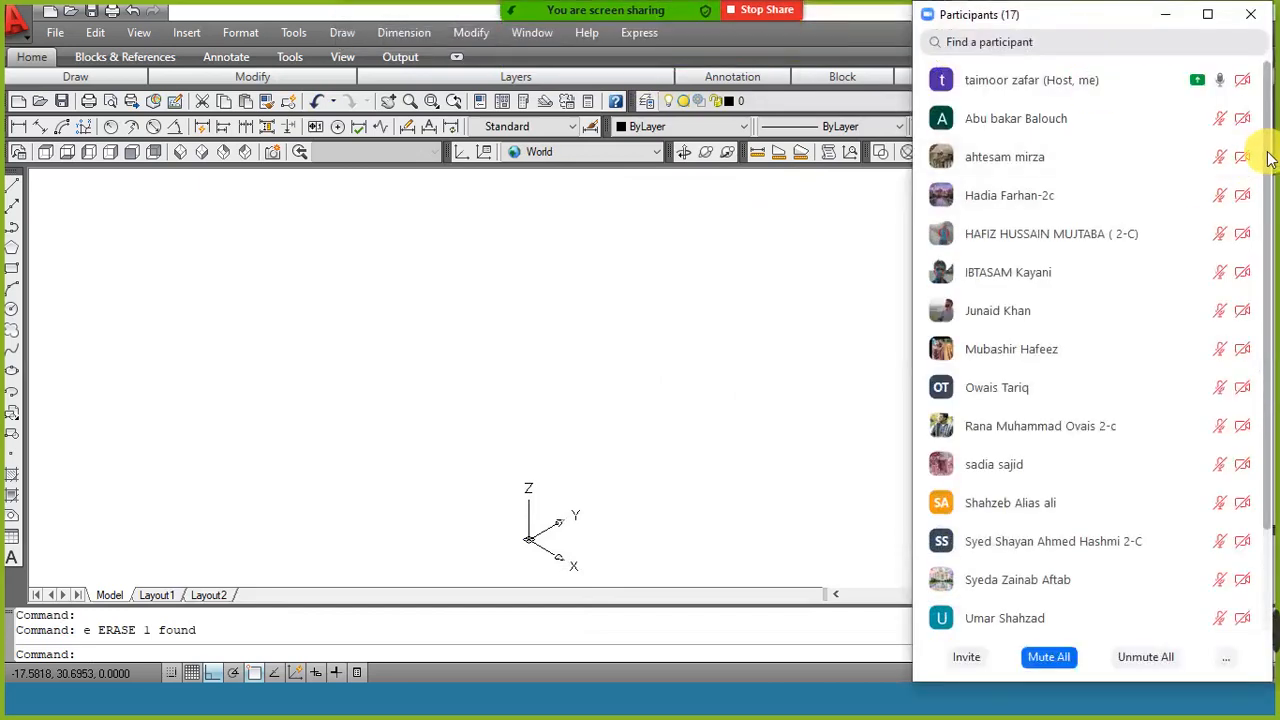
drag(1268, 157, 1276, 390)
mouse_move(1049, 614)
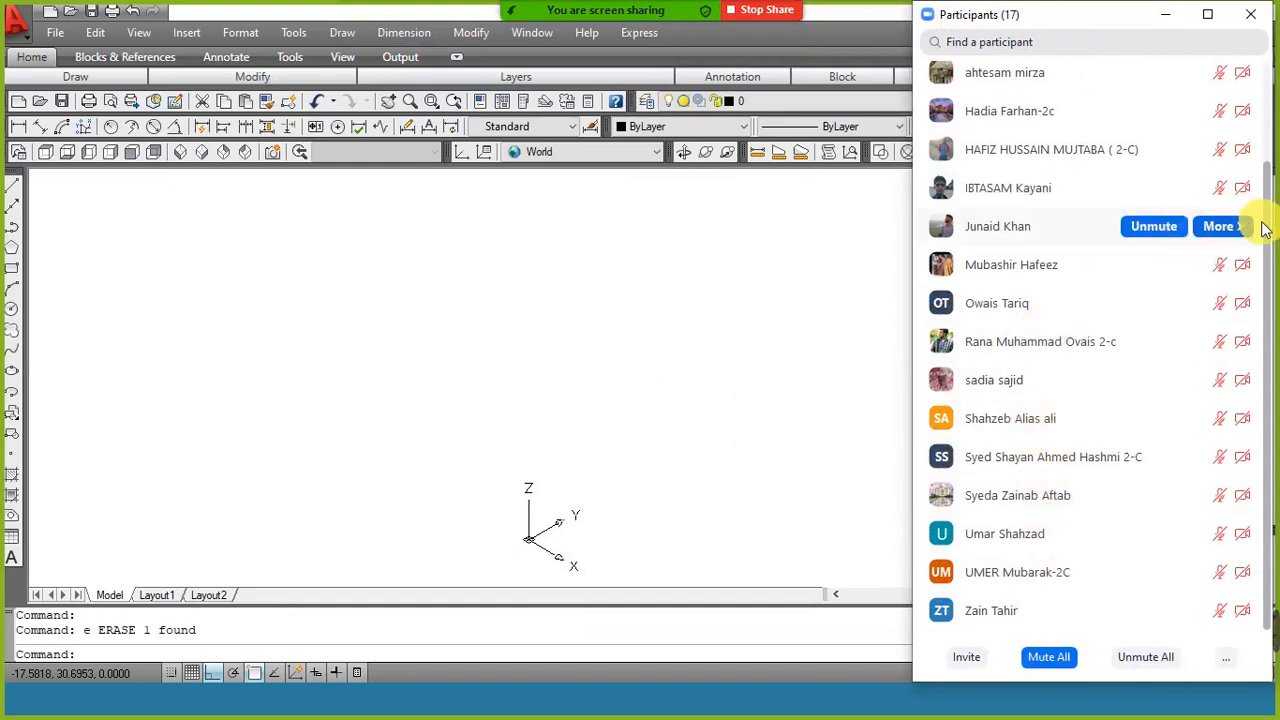
drag(1264, 198, 1272, 74)
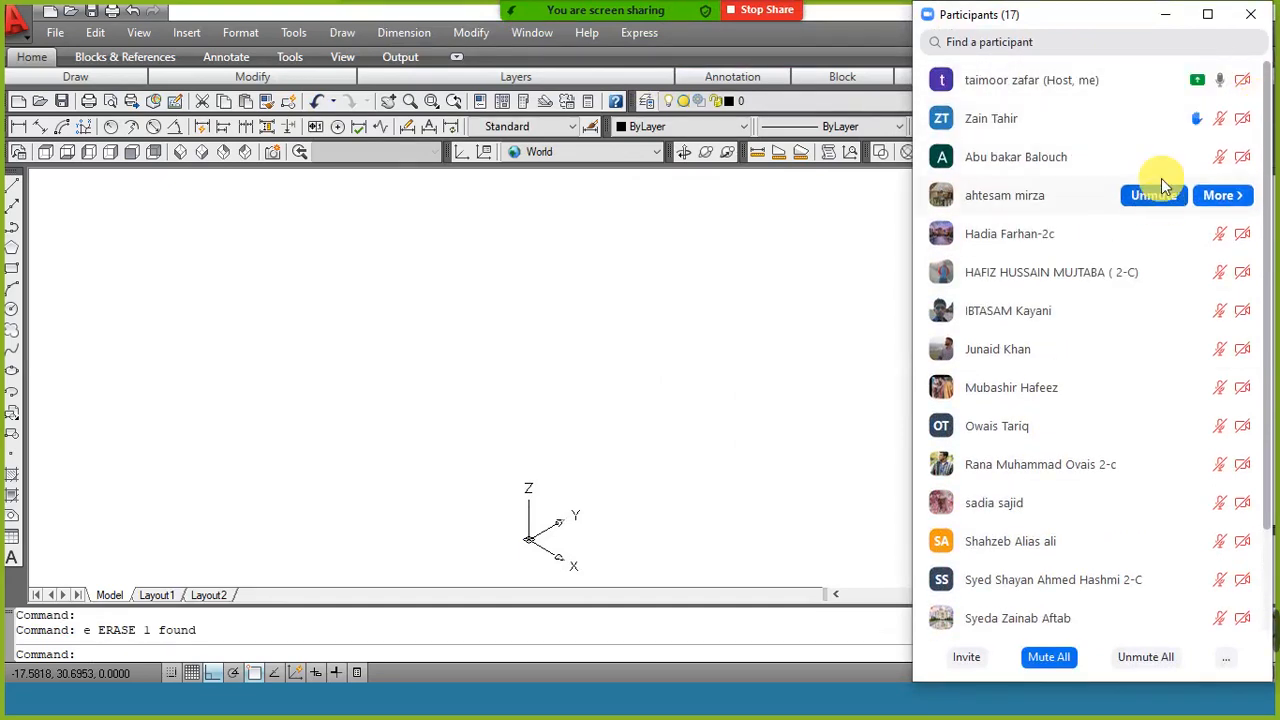
Unmute the participant with the raised hand, mute them again, and minimize the participants window.
click(1161, 124)
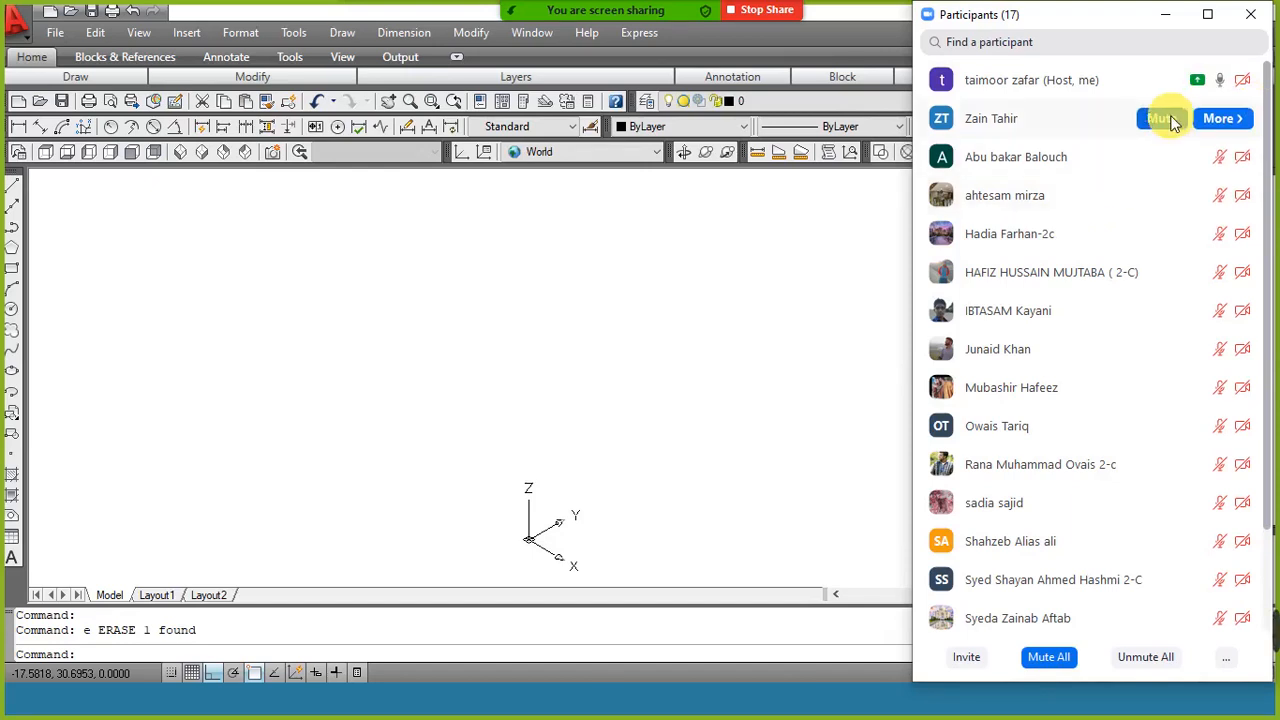
click(1162, 118)
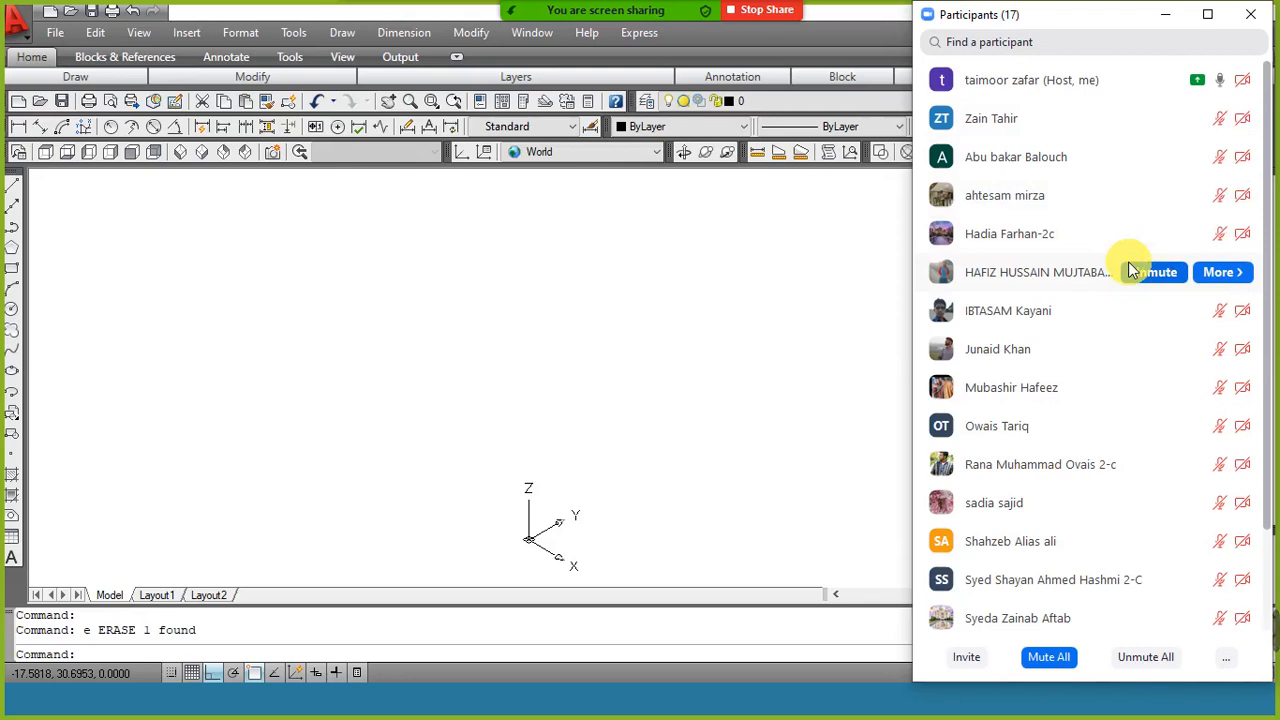
click(1165, 16)
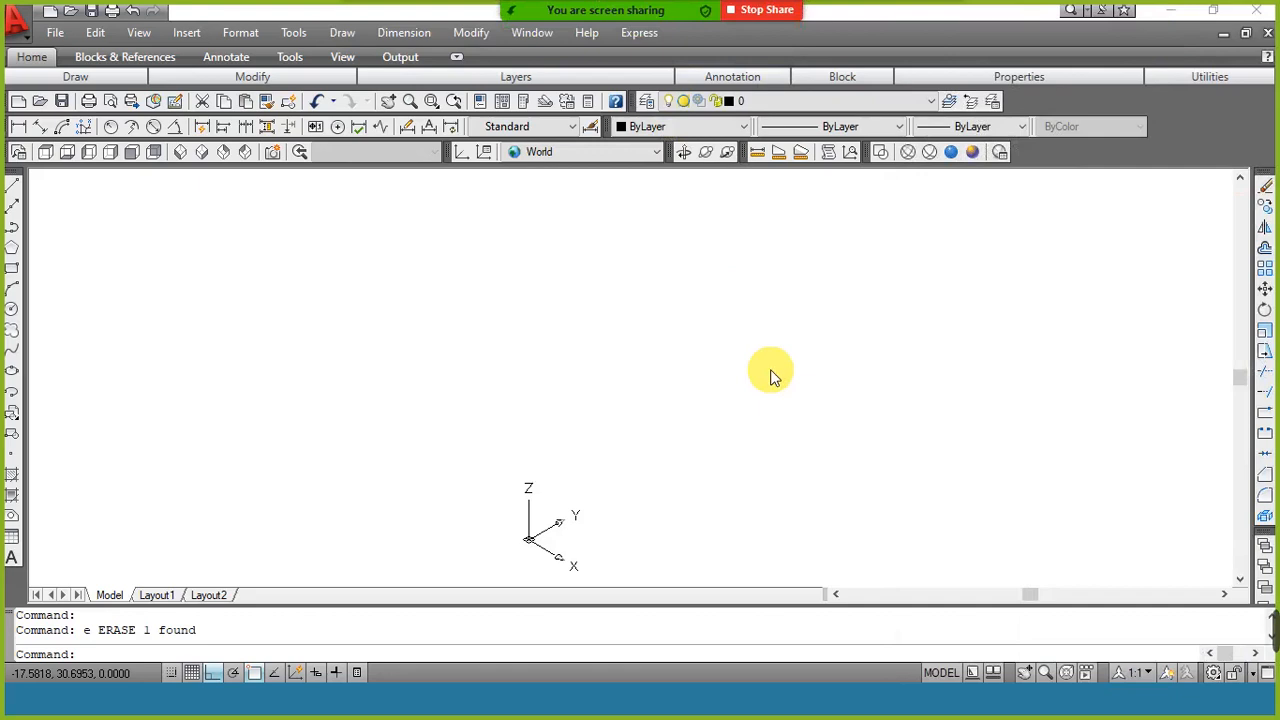
Switch to the Week-11 document in Nitro Pro and read the extrude procedure on page 12.
key(super+Tab)
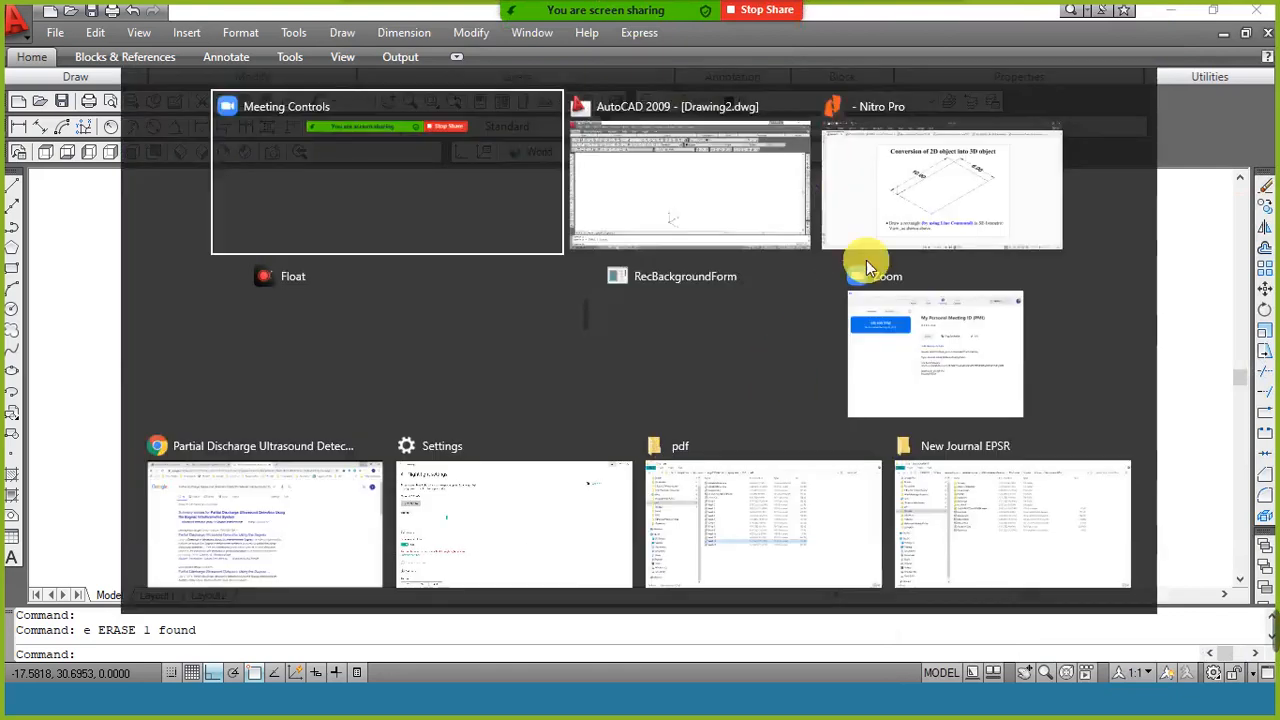
click(910, 215)
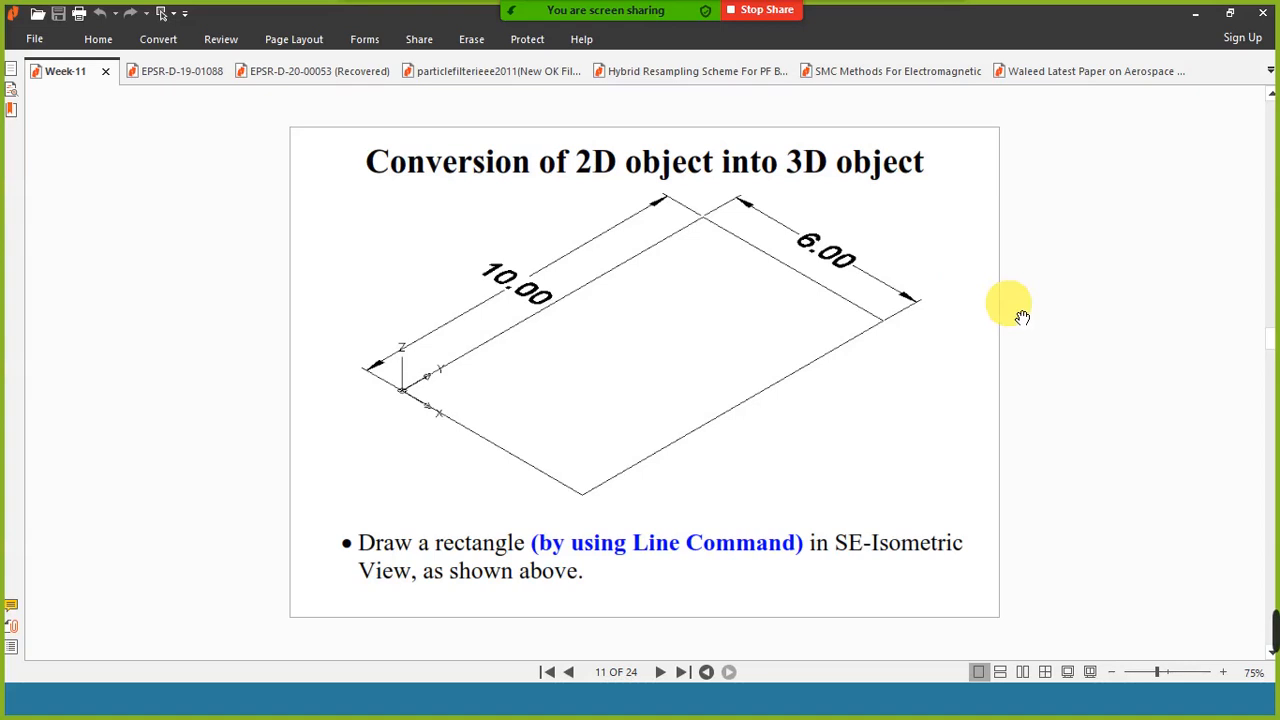
scroll(1022, 317, down, 2)
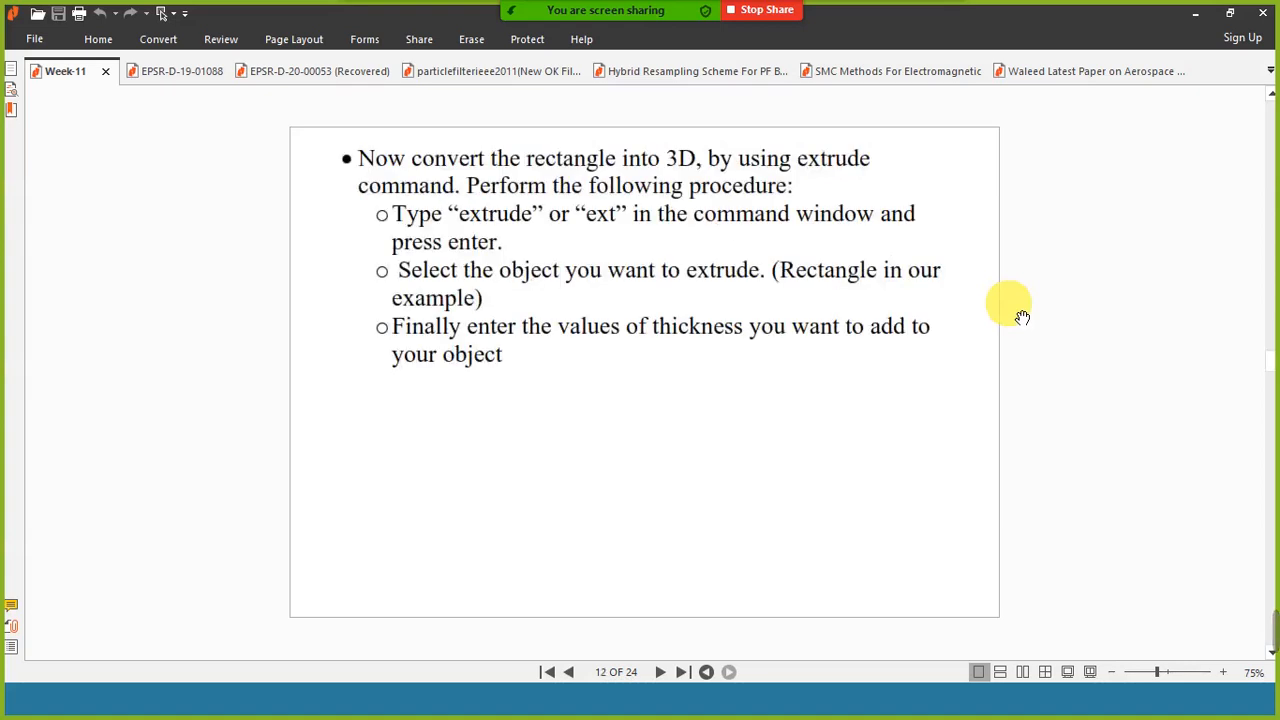
Read on through the Week-11 document from the Final Result page to Example 2 (Extrusion along a Path) on page 14.
scroll(1022, 317, down, 2)
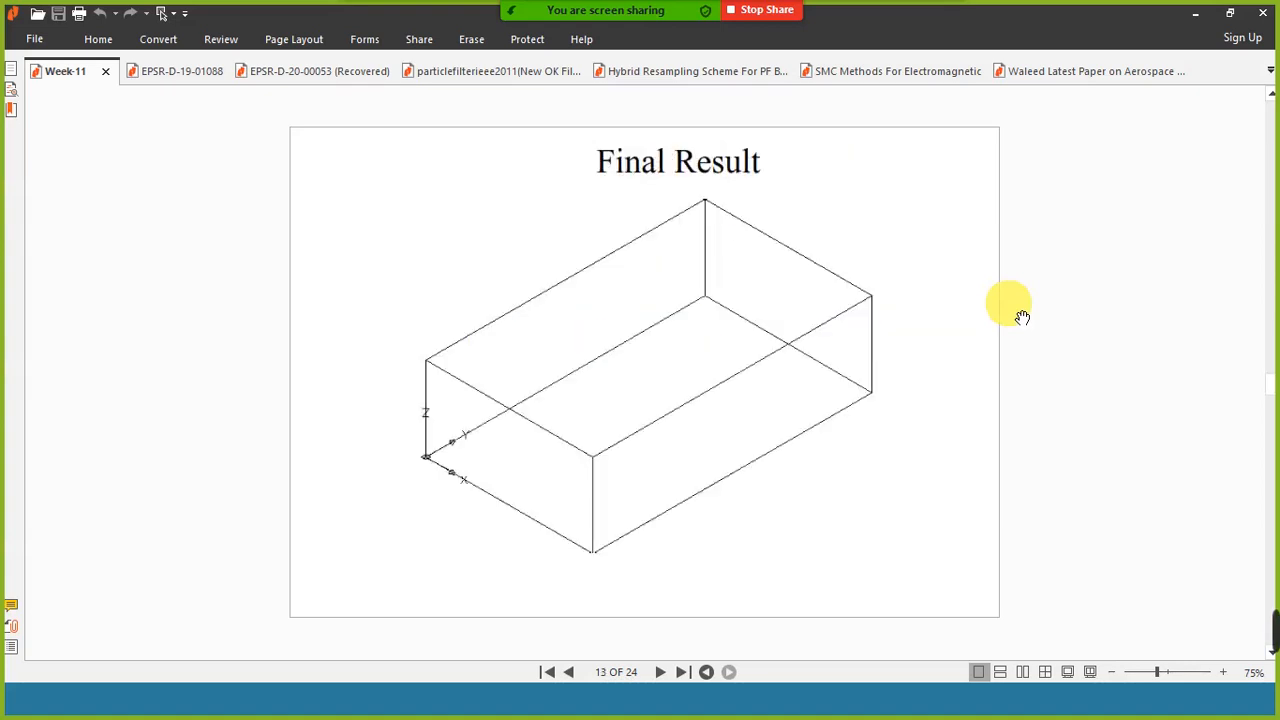
scroll(1022, 317, down, 2)
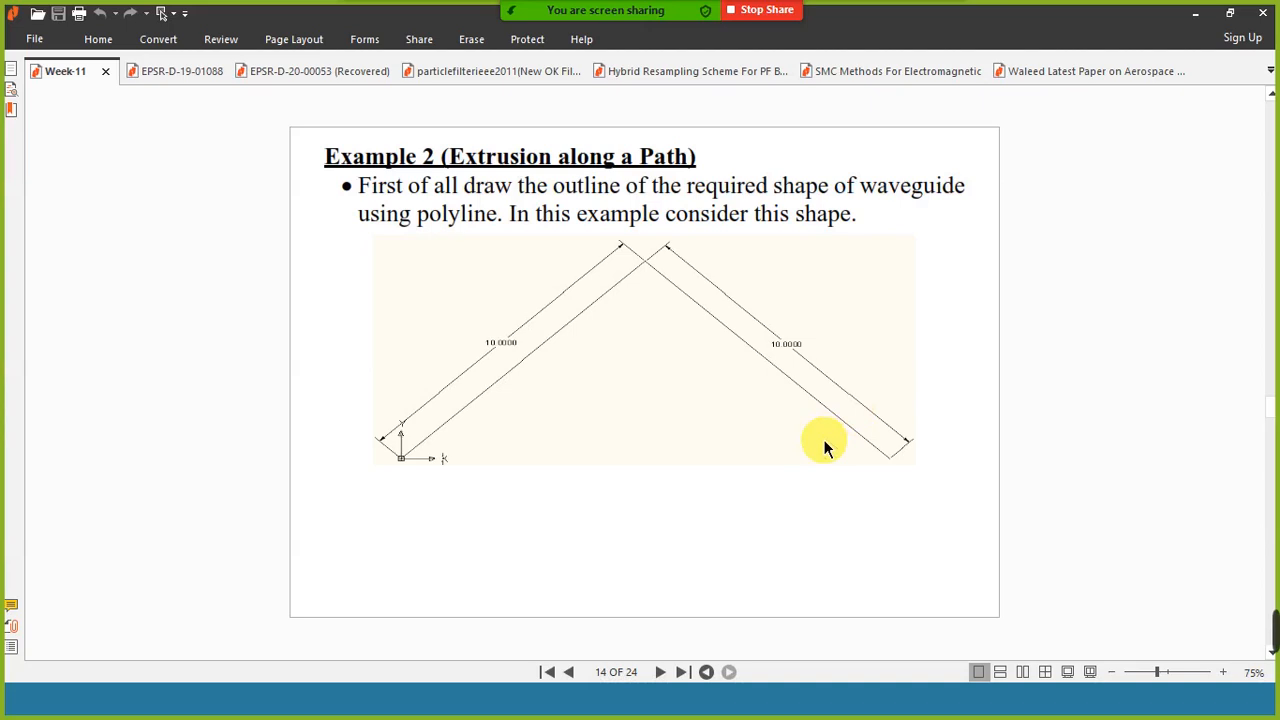
Switch to AutoCAD, set the SE Isometric view and change the UCS to Front.
key(alt+Tab)
key(alt+Tab)
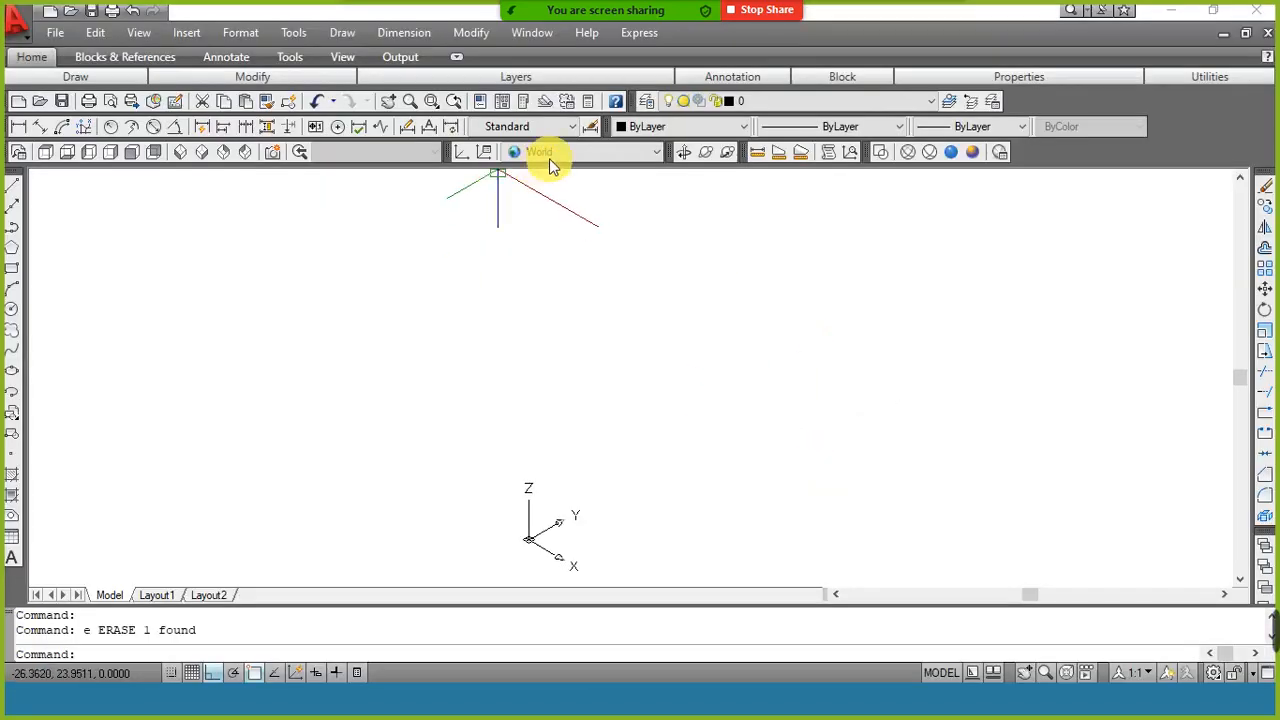
click(245, 152)
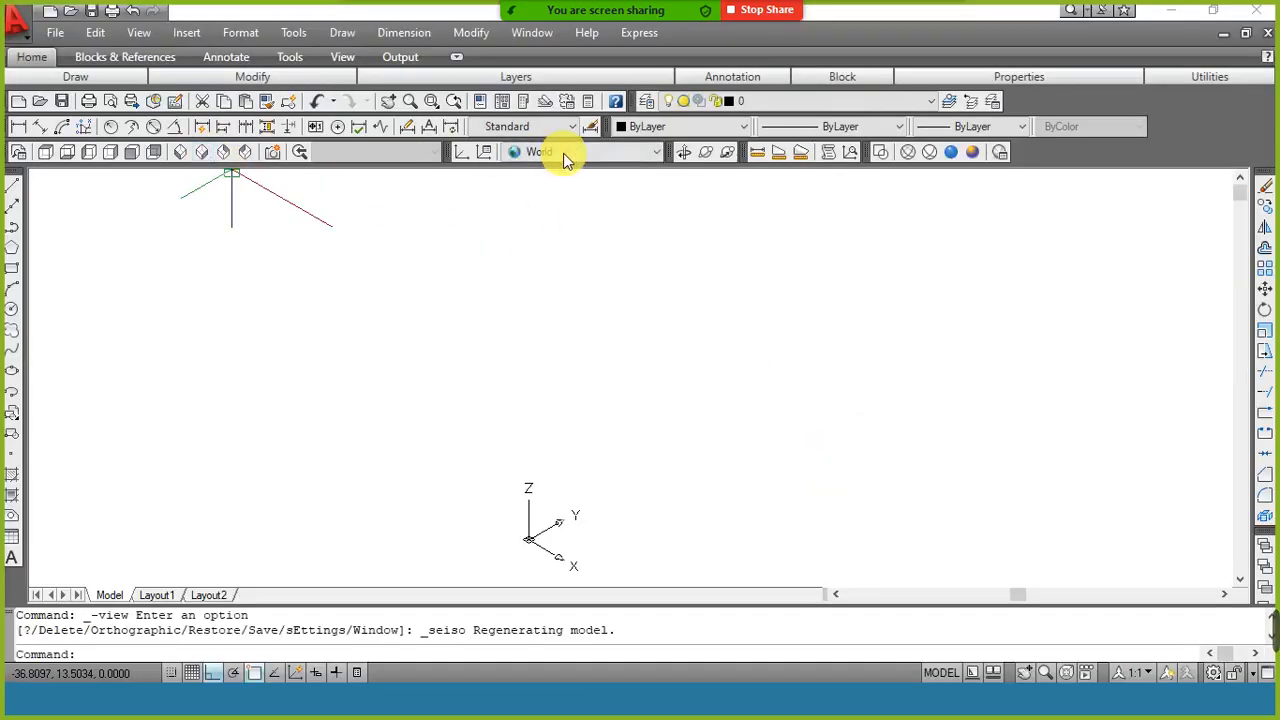
click(563, 153)
click(565, 219)
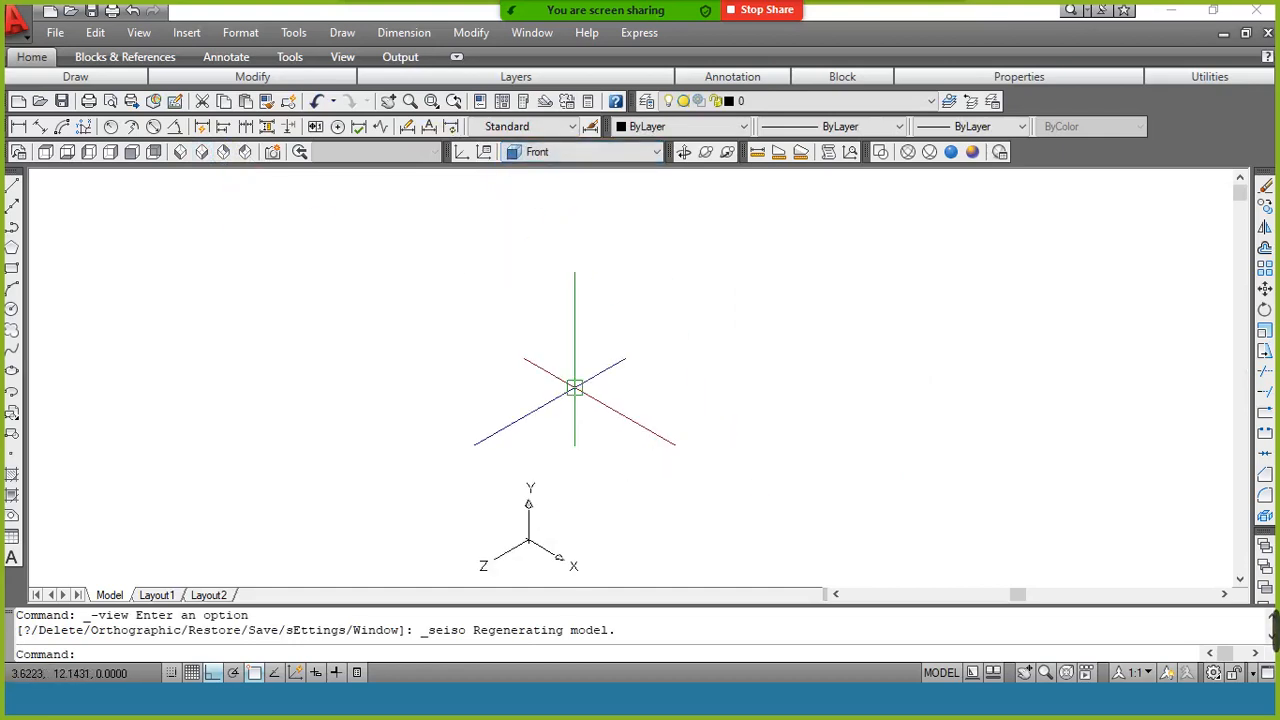
click(388, 101)
drag(497, 417, 437, 283)
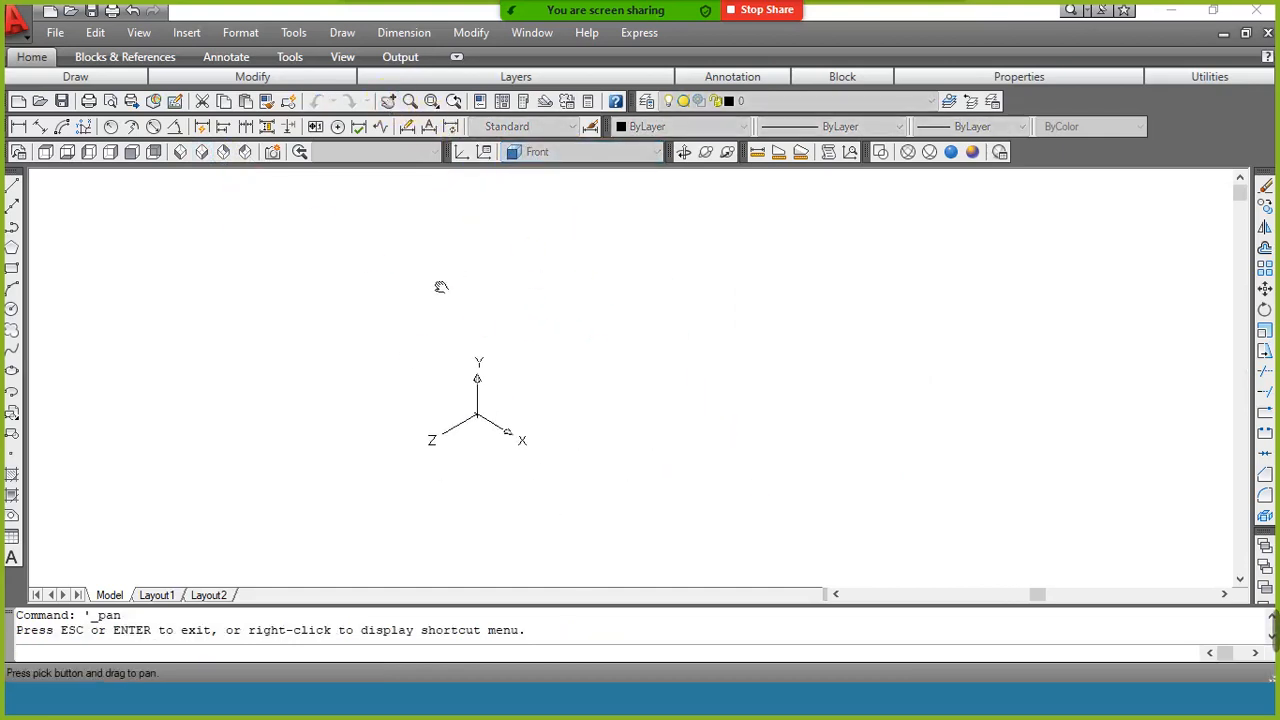
right_click(500, 355)
click(537, 367)
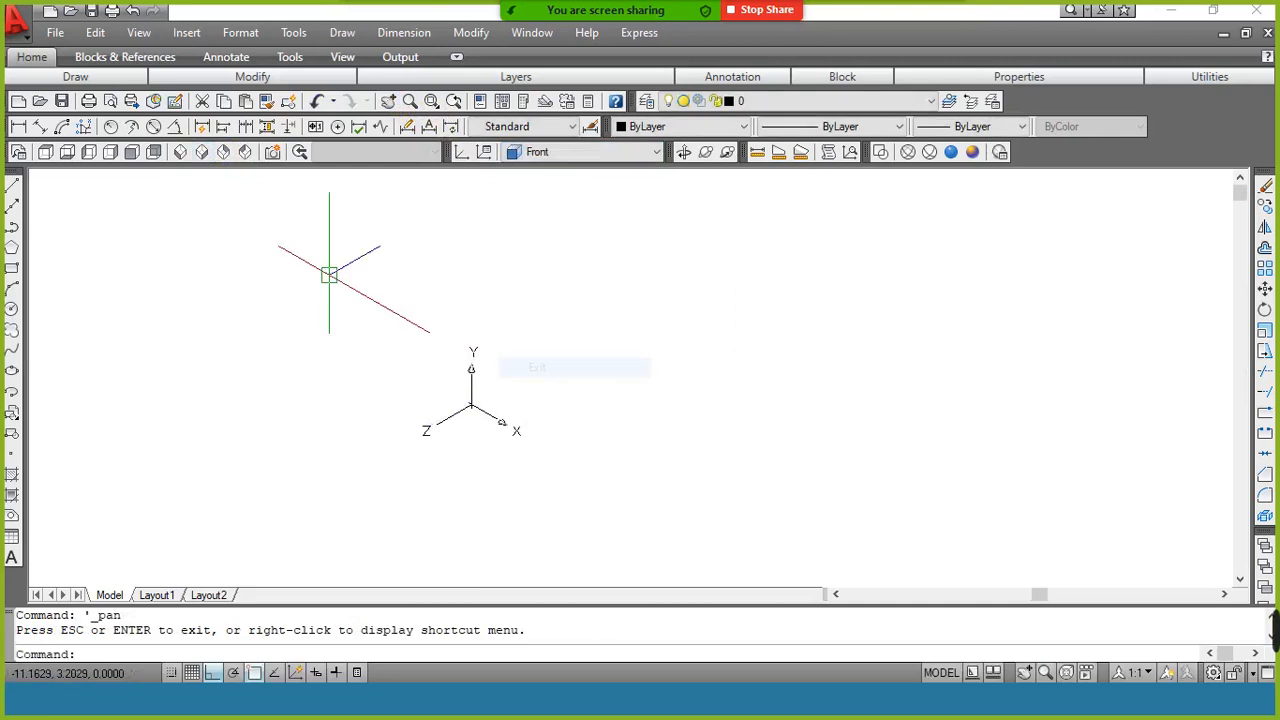
click(12, 185)
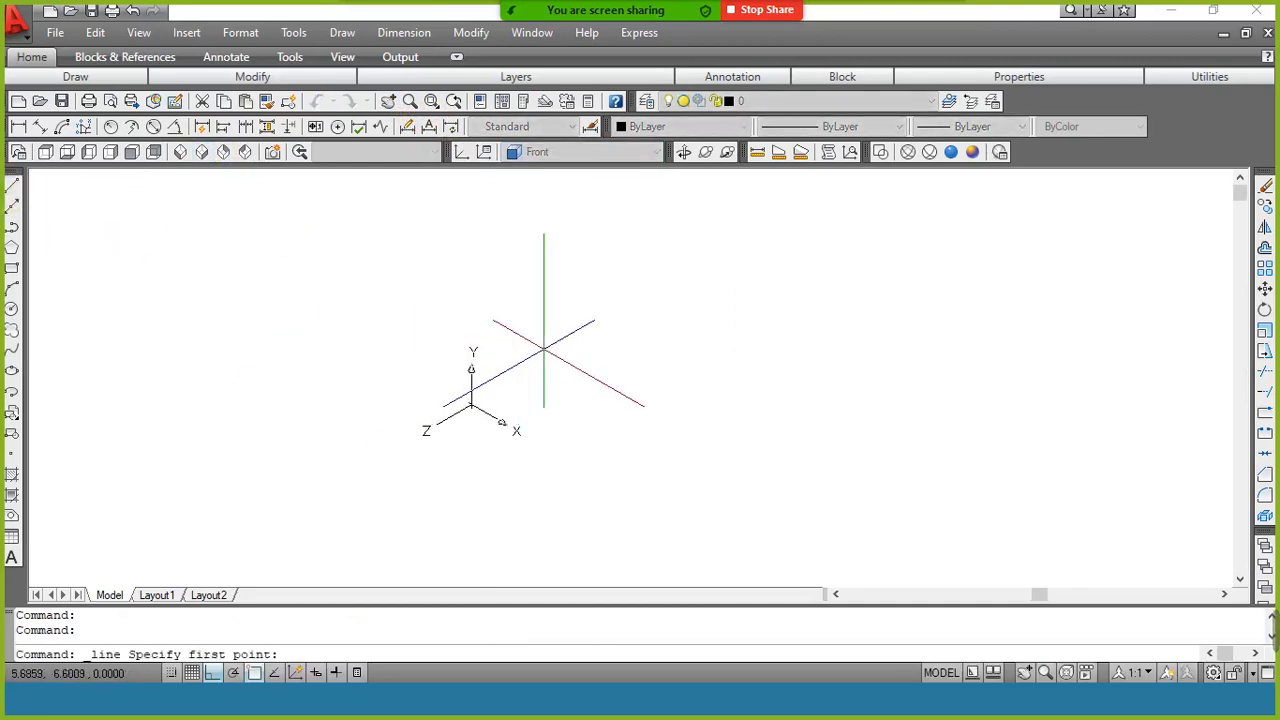
text(0,0)
key(Return)
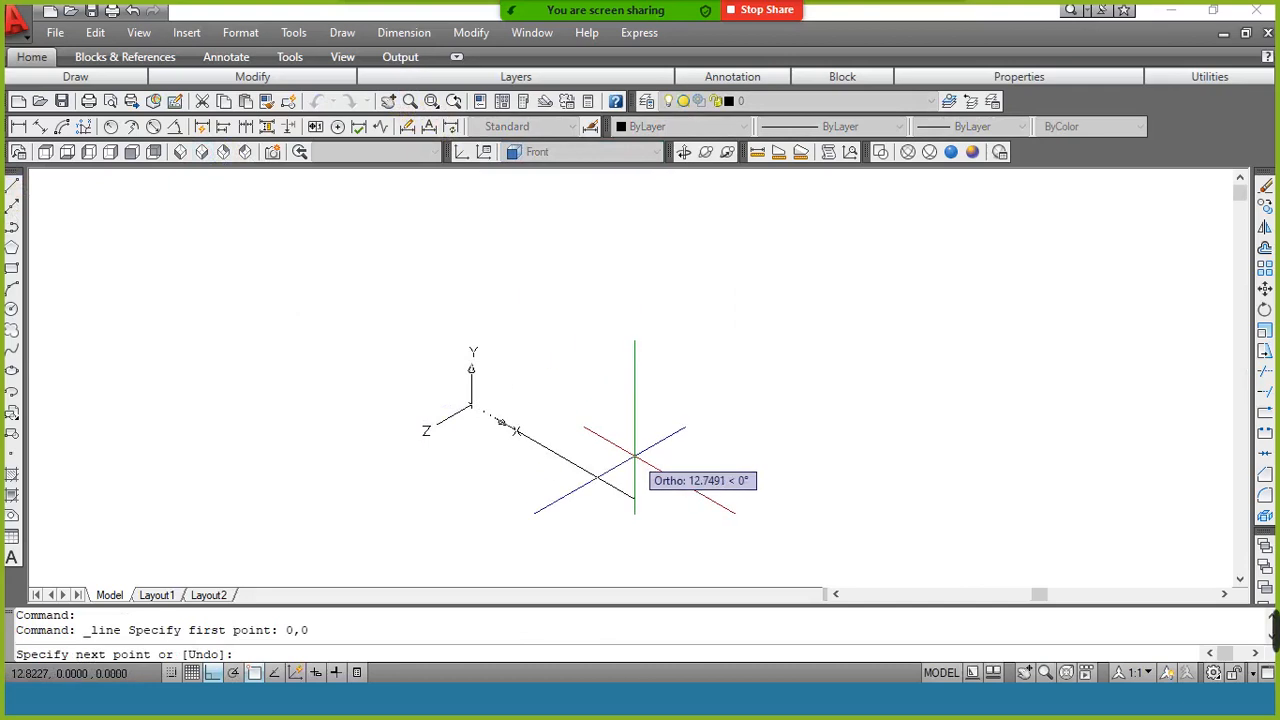
text(@10<)
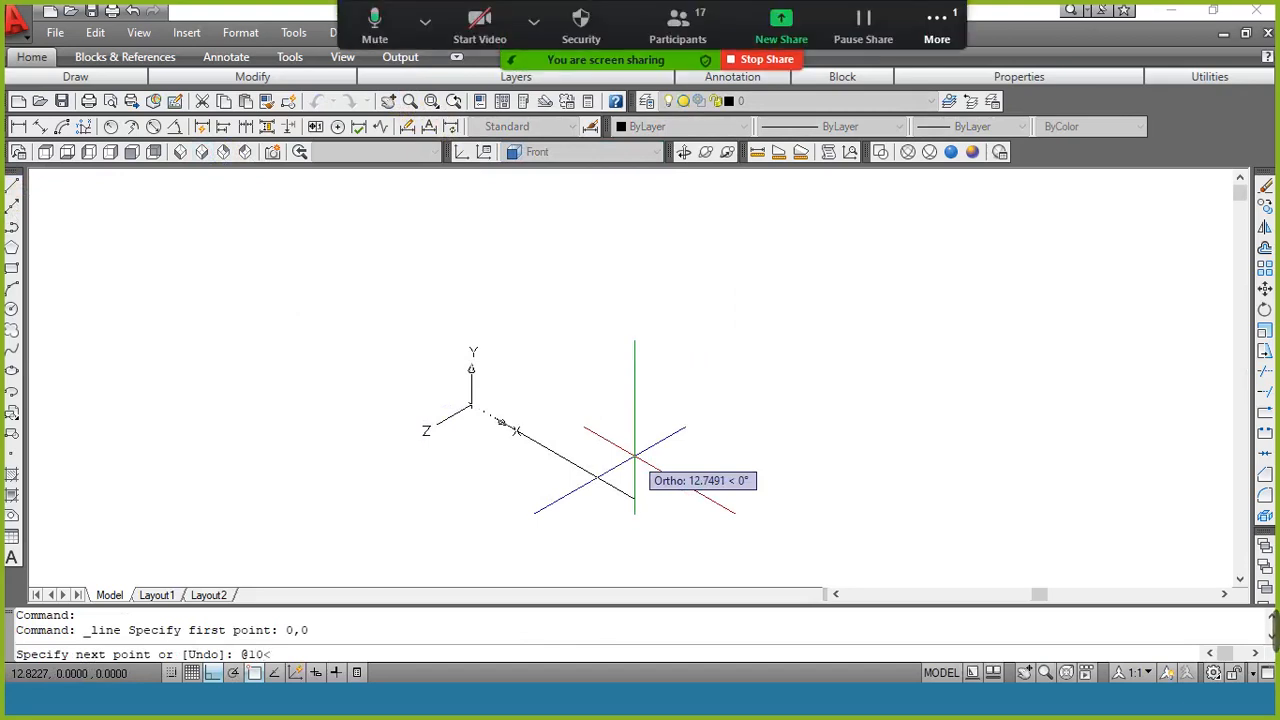
text(45)
key(Return)
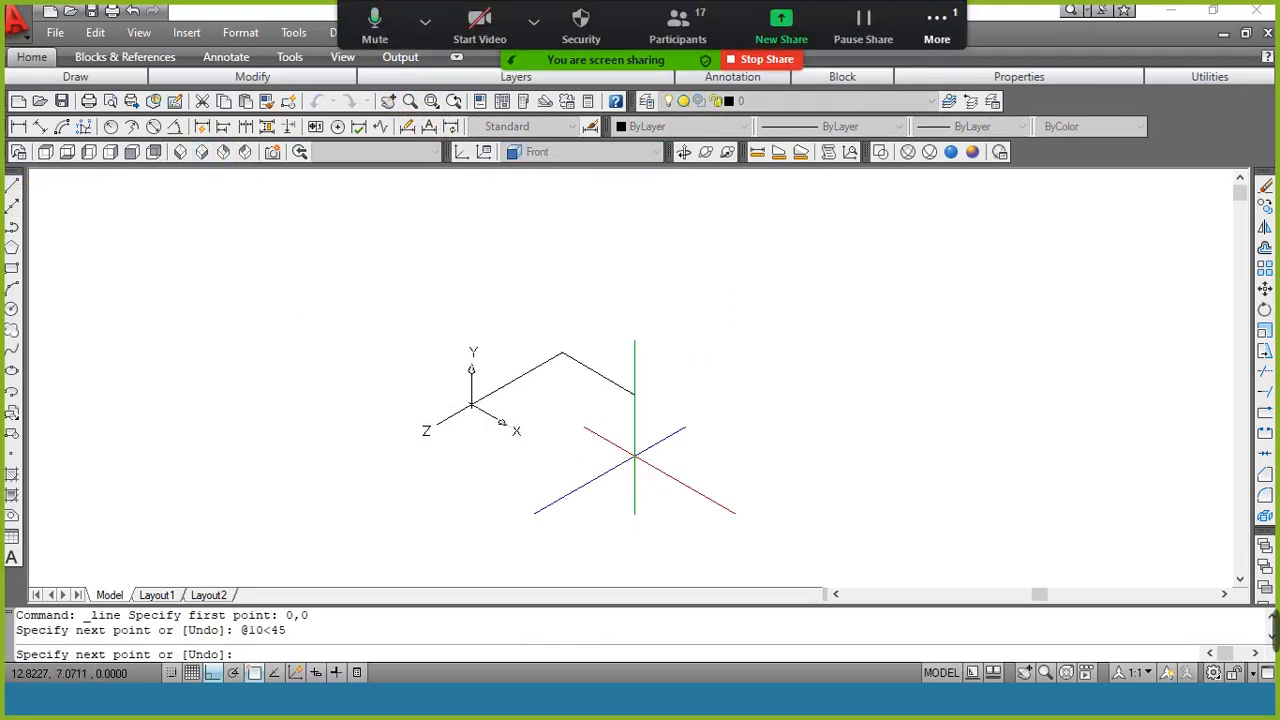
key(Return)
Read the incoming messages in the Zoom group chat, minimizing the chat window after each look.
click(937, 25)
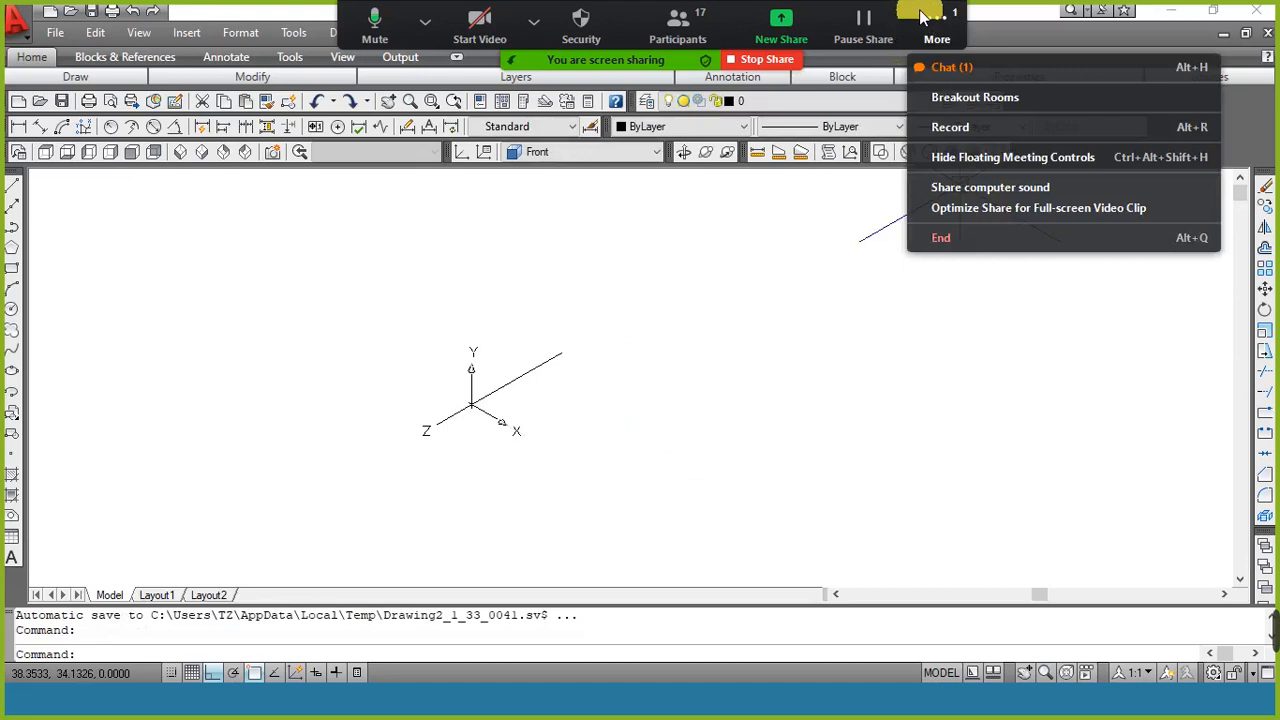
click(960, 70)
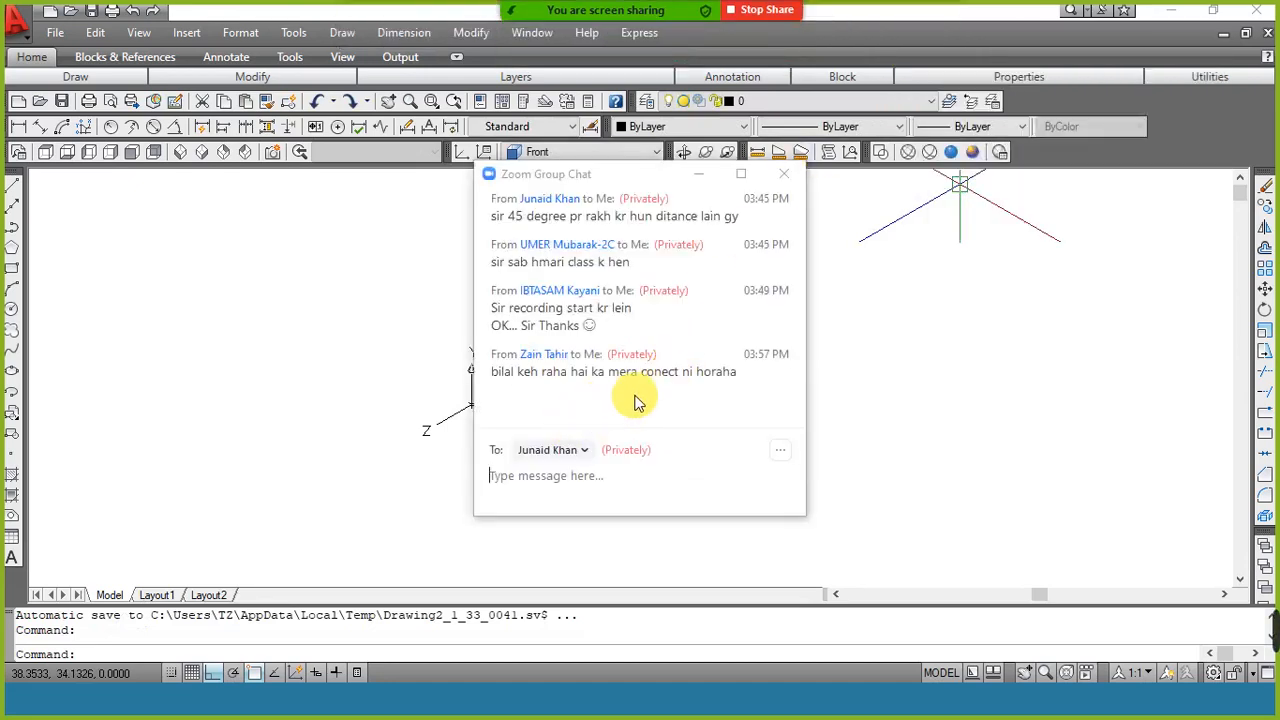
click(700, 176)
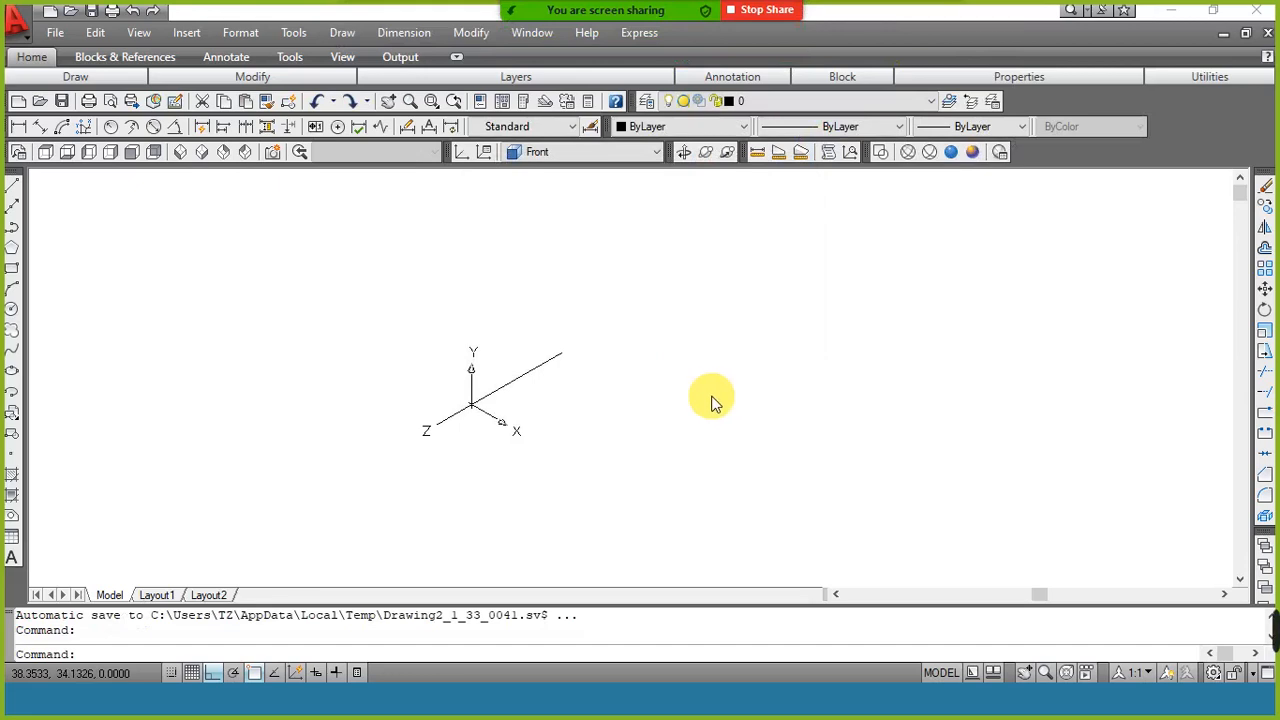
mouse_move(706, 7)
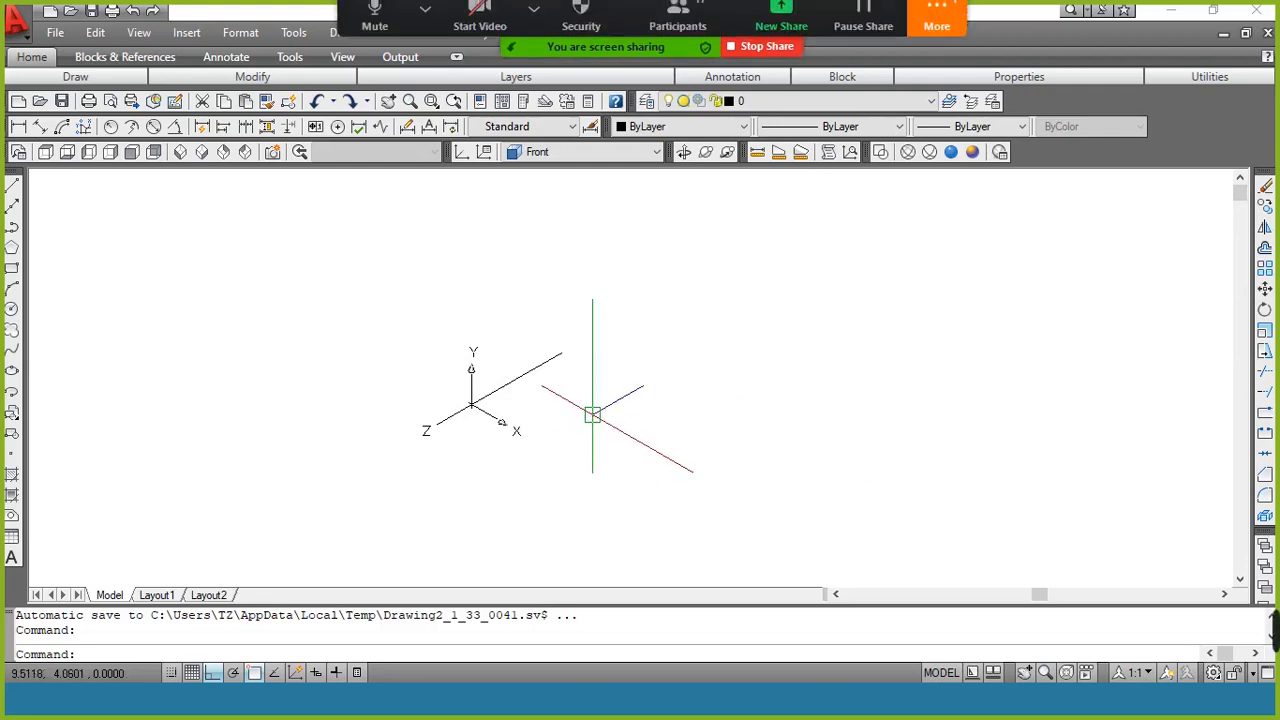
click(933, 20)
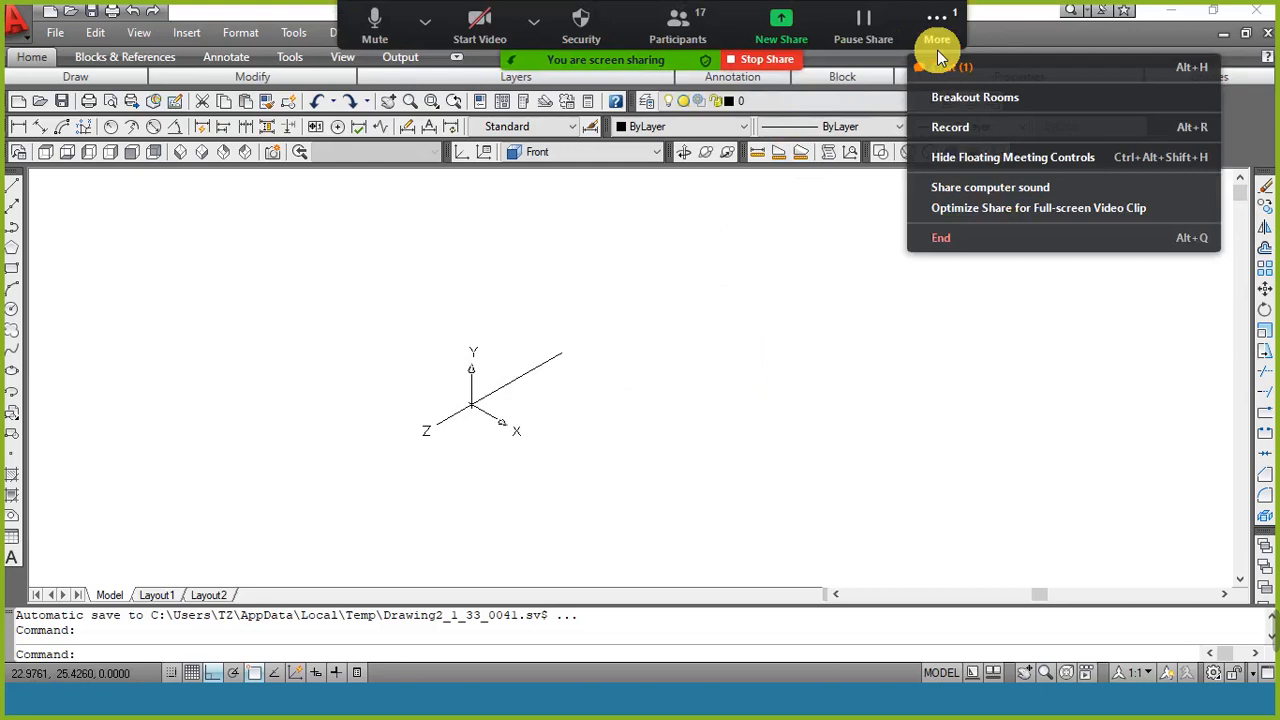
click(946, 68)
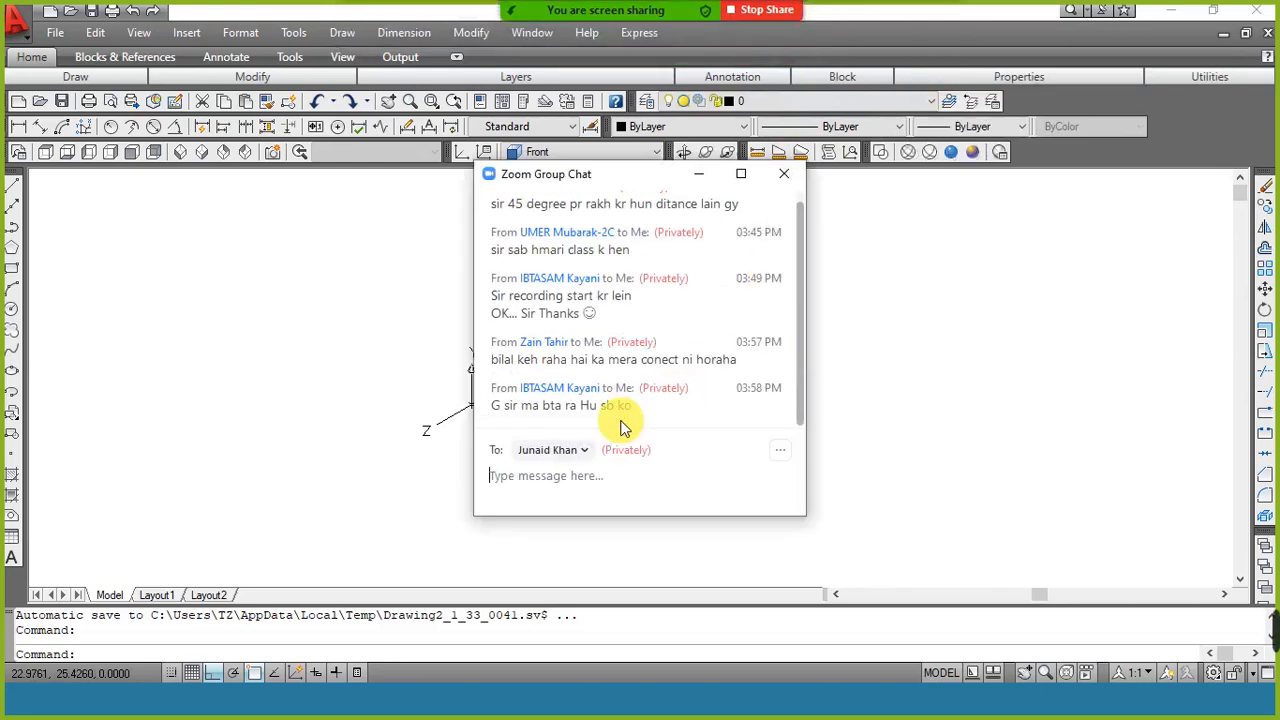
click(698, 174)
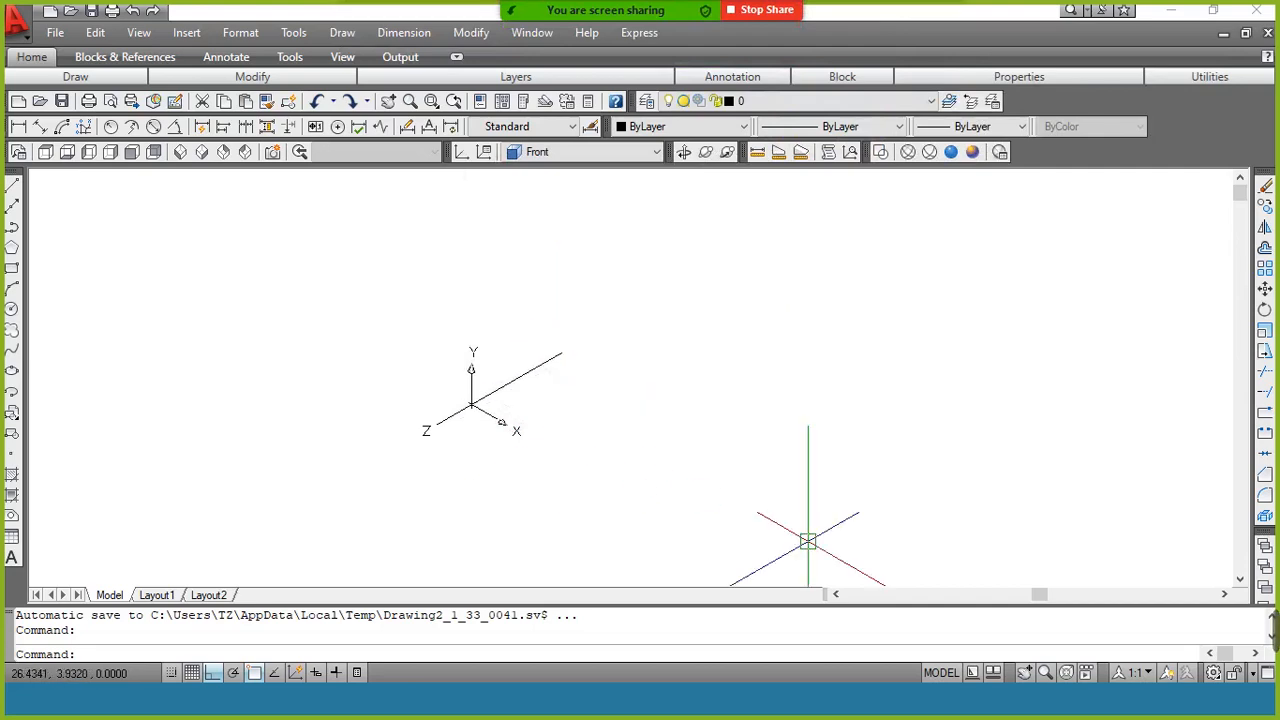
Check the Example 2 waveguide outline on page 14 of the Week-11 document in Nitro Pro, and return to AutoCAD.
key(alt+Tab)
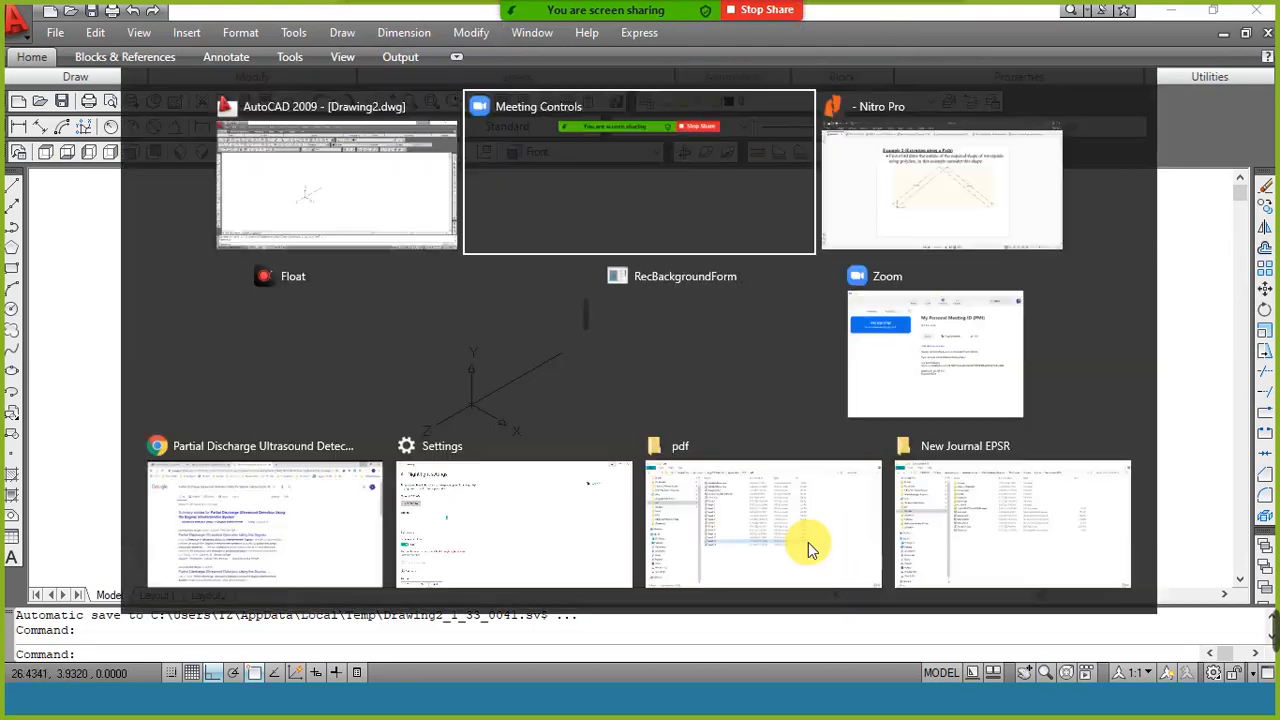
key(alt+Tab)
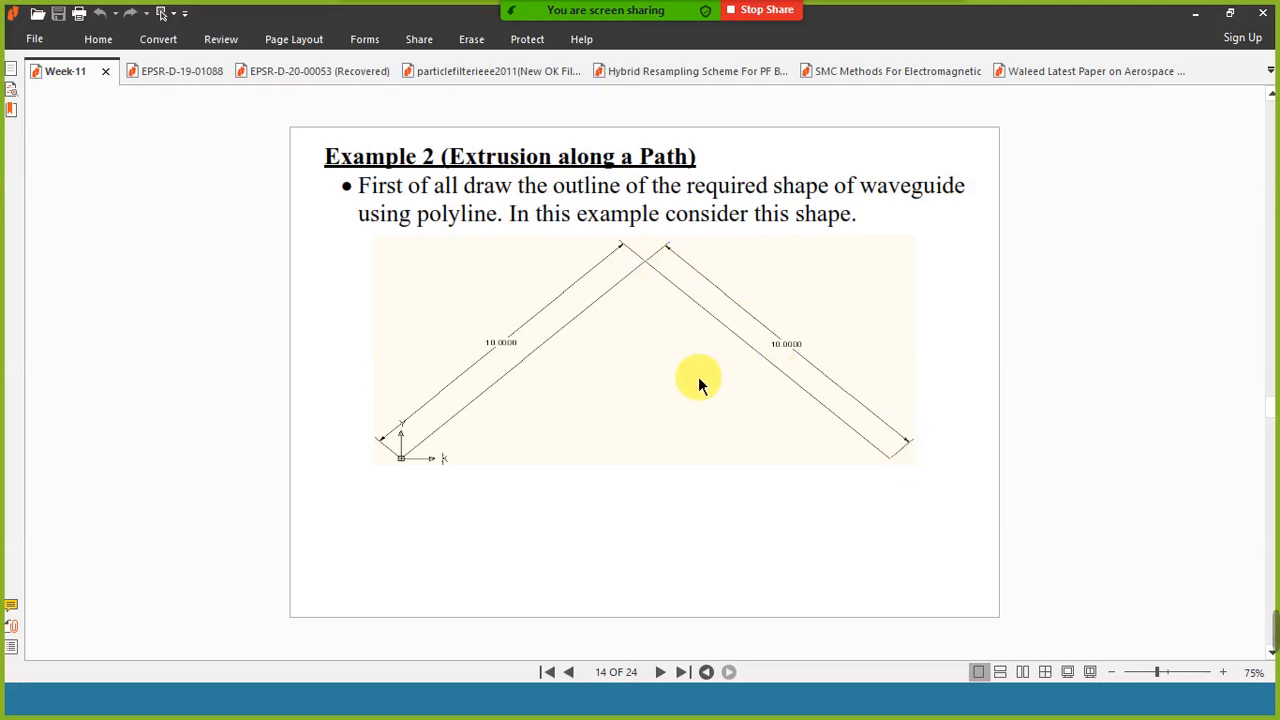
key(alt+Tab)
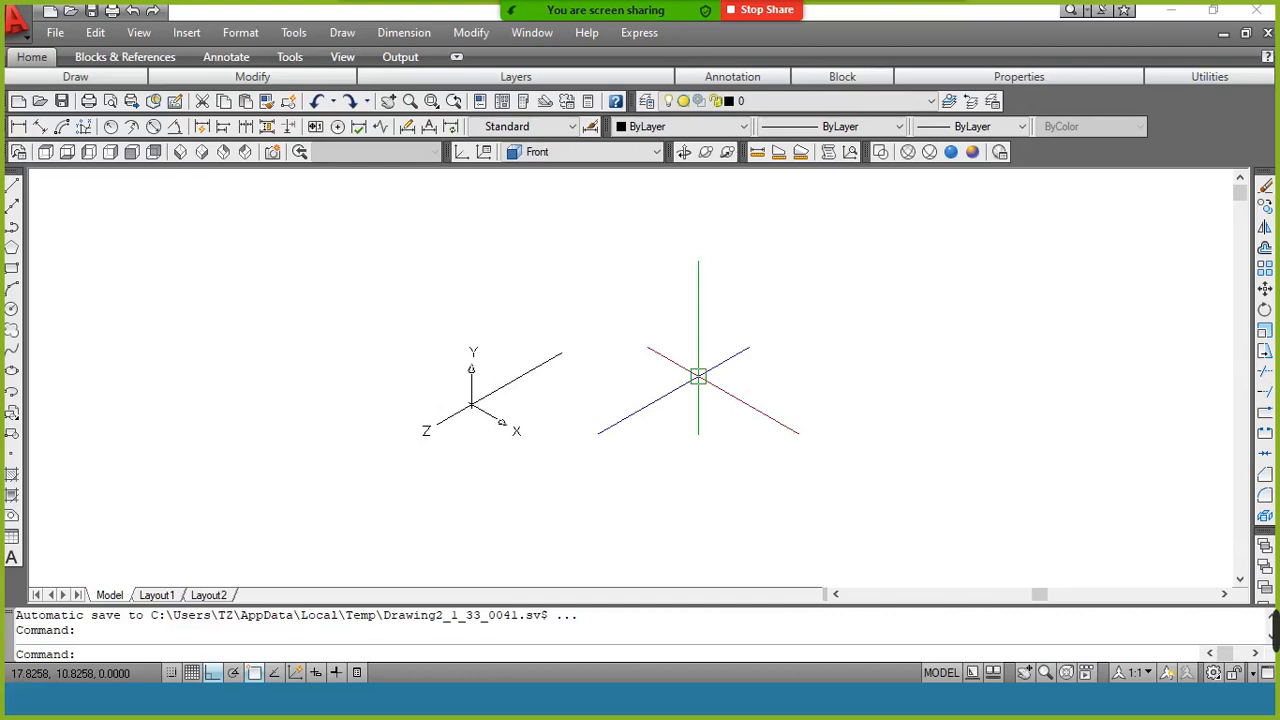
Mirror the line about an axis along Y through its upper endpoint, keeping the source line, and dismiss the Zoom time-limit notice.
text(mi)
key(Return)
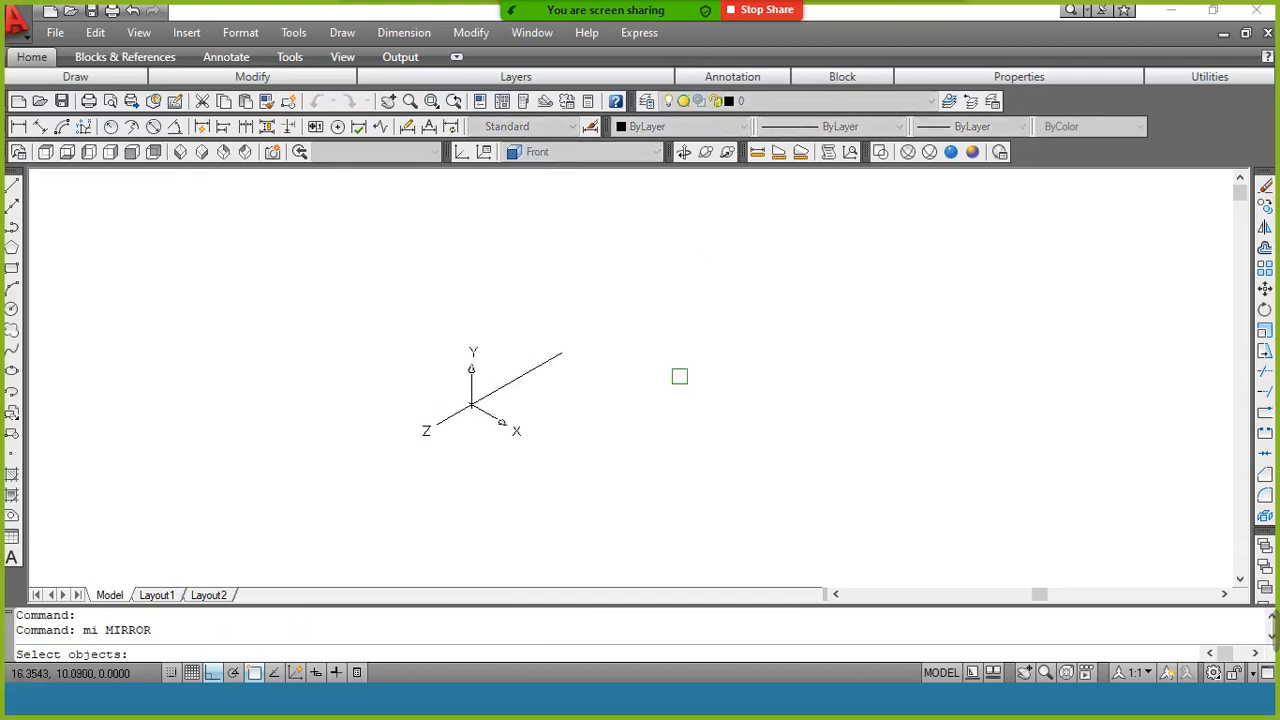
click(543, 363)
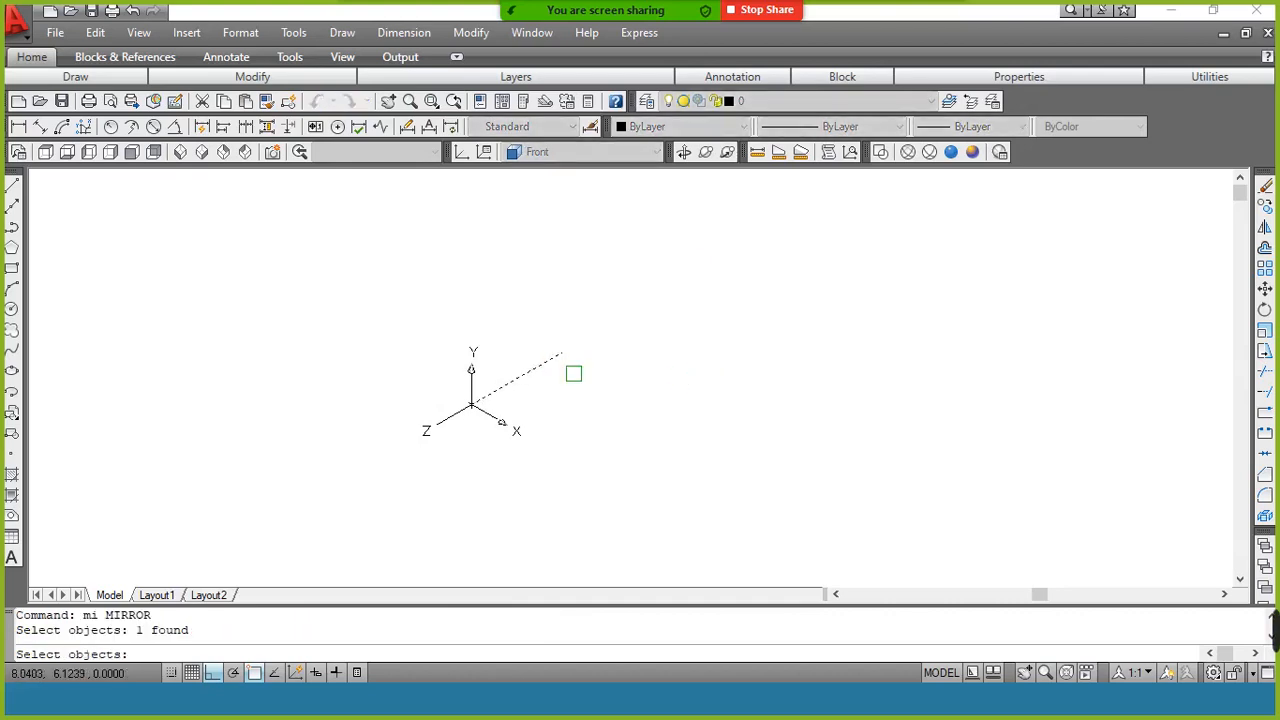
key(Return)
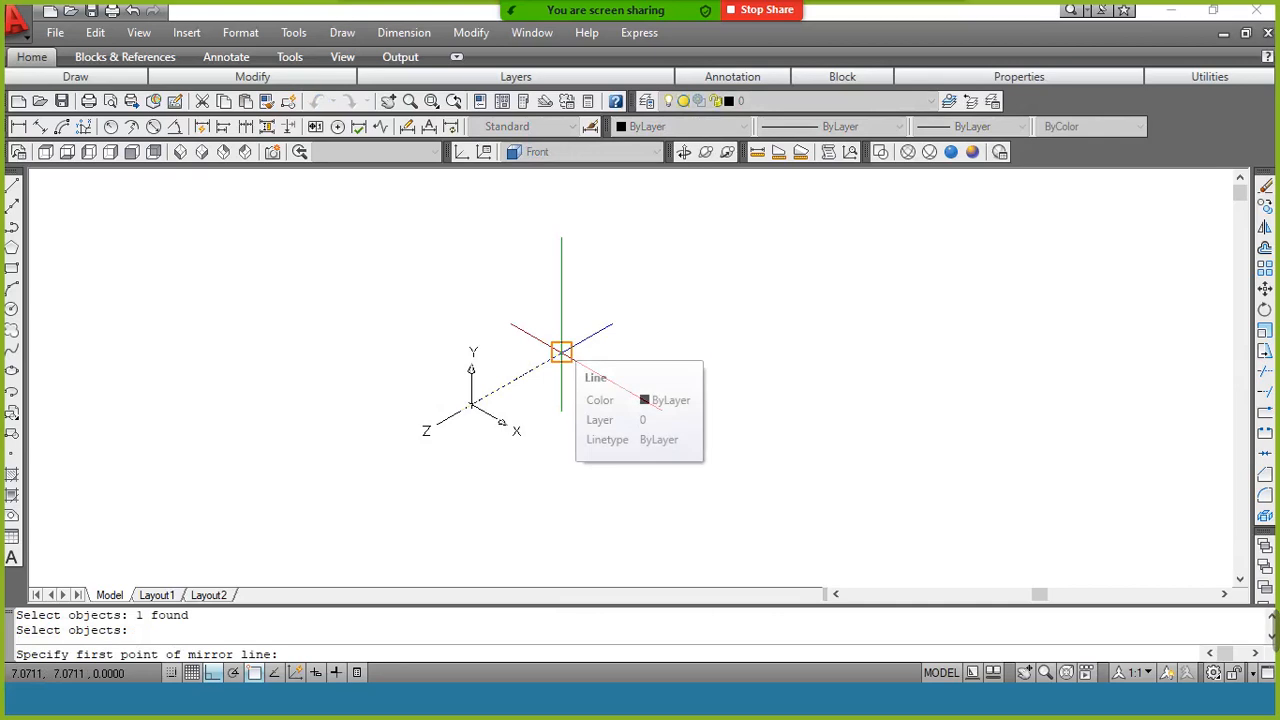
click(561, 352)
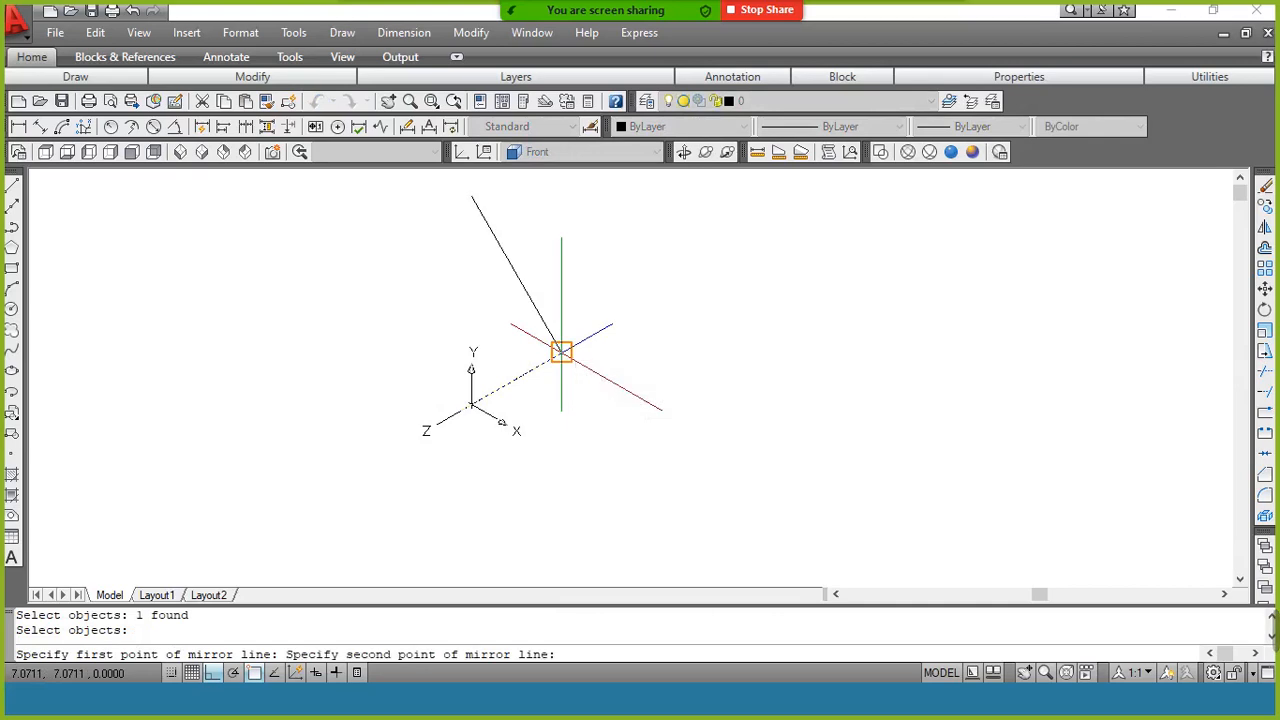
click(558, 495)
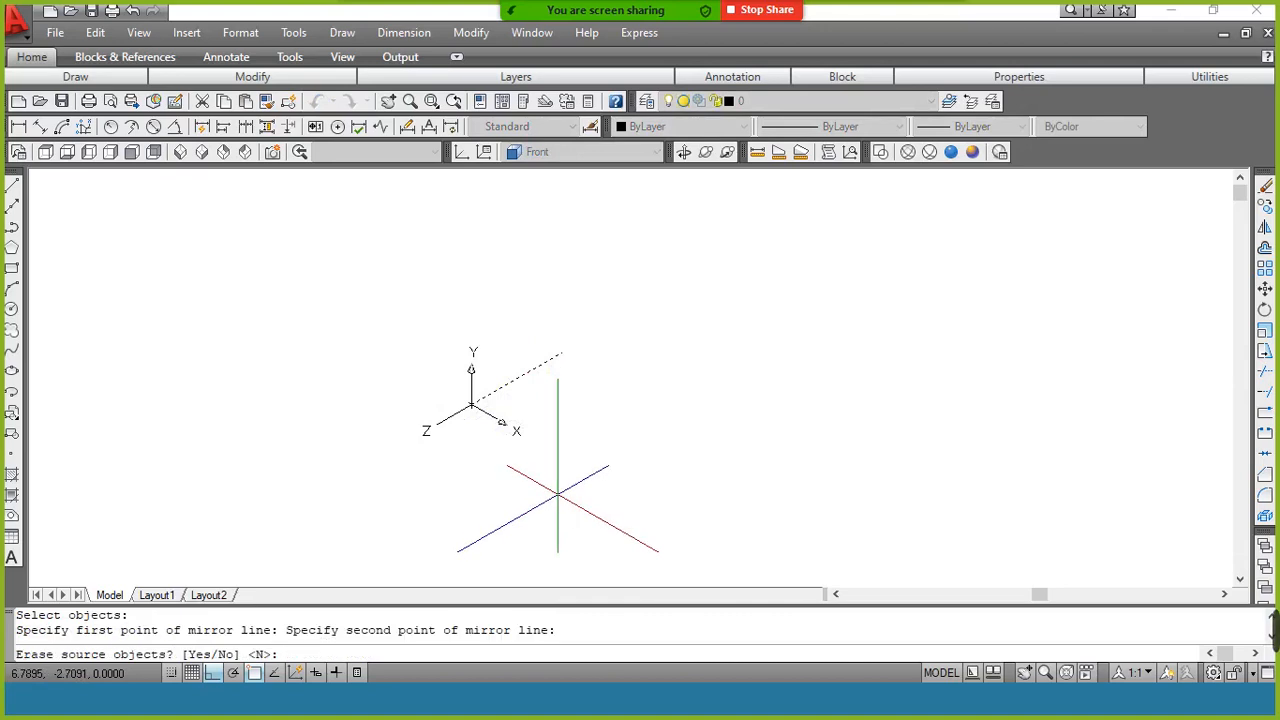
text(n)
key(Return)
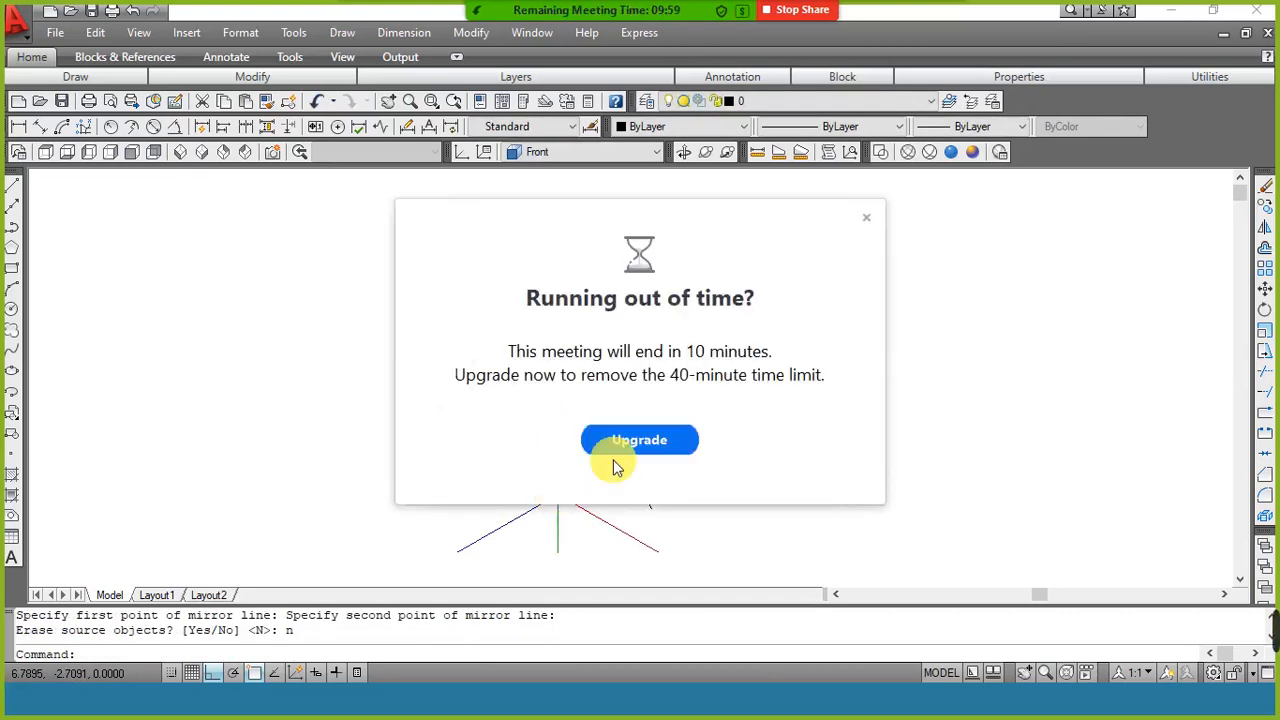
click(868, 223)
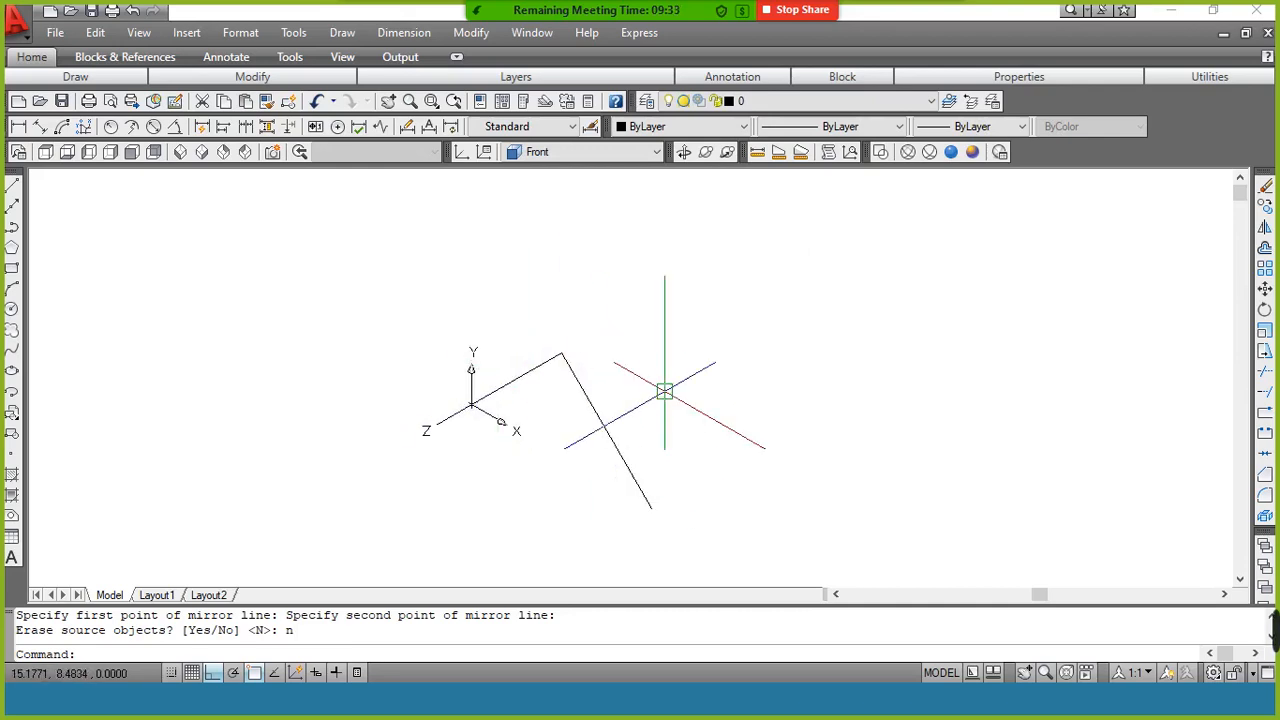
Orbit around the two joined lines to inspect them in 3D, and restore the SE Isometric view.
mouse_move(684, 330)
shift+middle_down()
mouse_move(686, 349)
mouse_move(633, 388)
mouse_move(604, 386)
mouse_move(642, 388)
shift+middle_up()
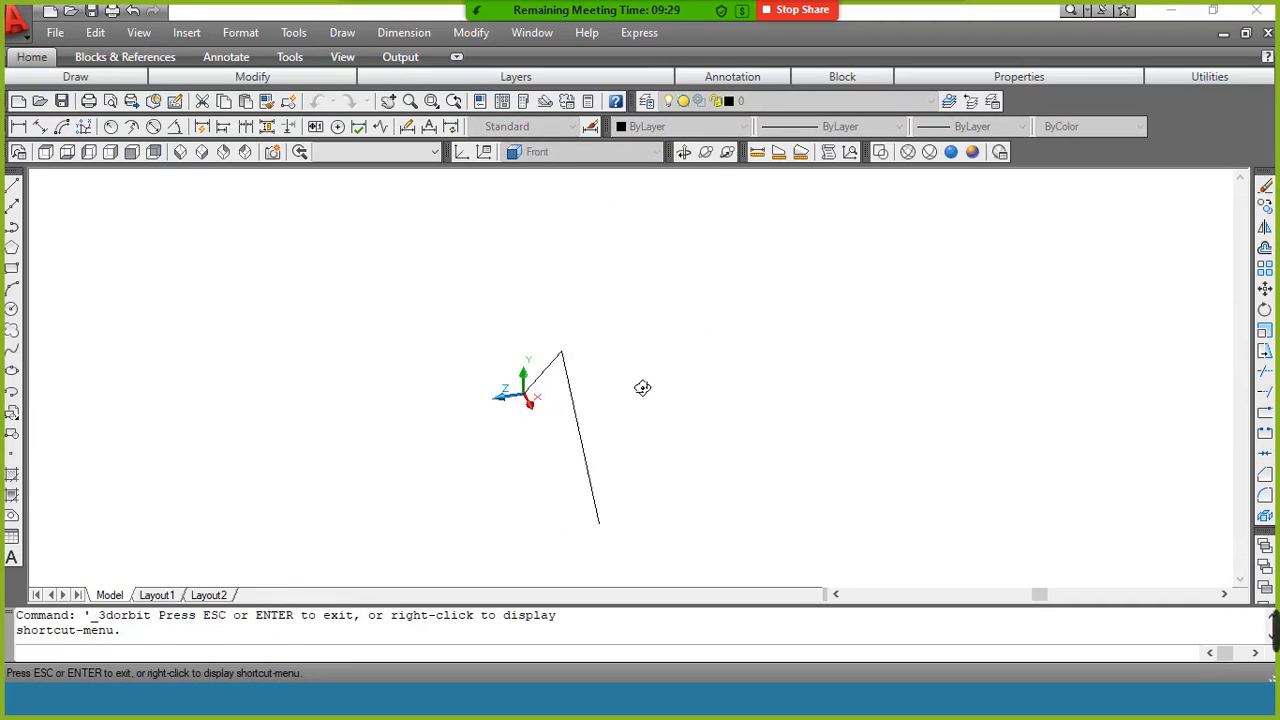
right_click(634, 374)
click(677, 26)
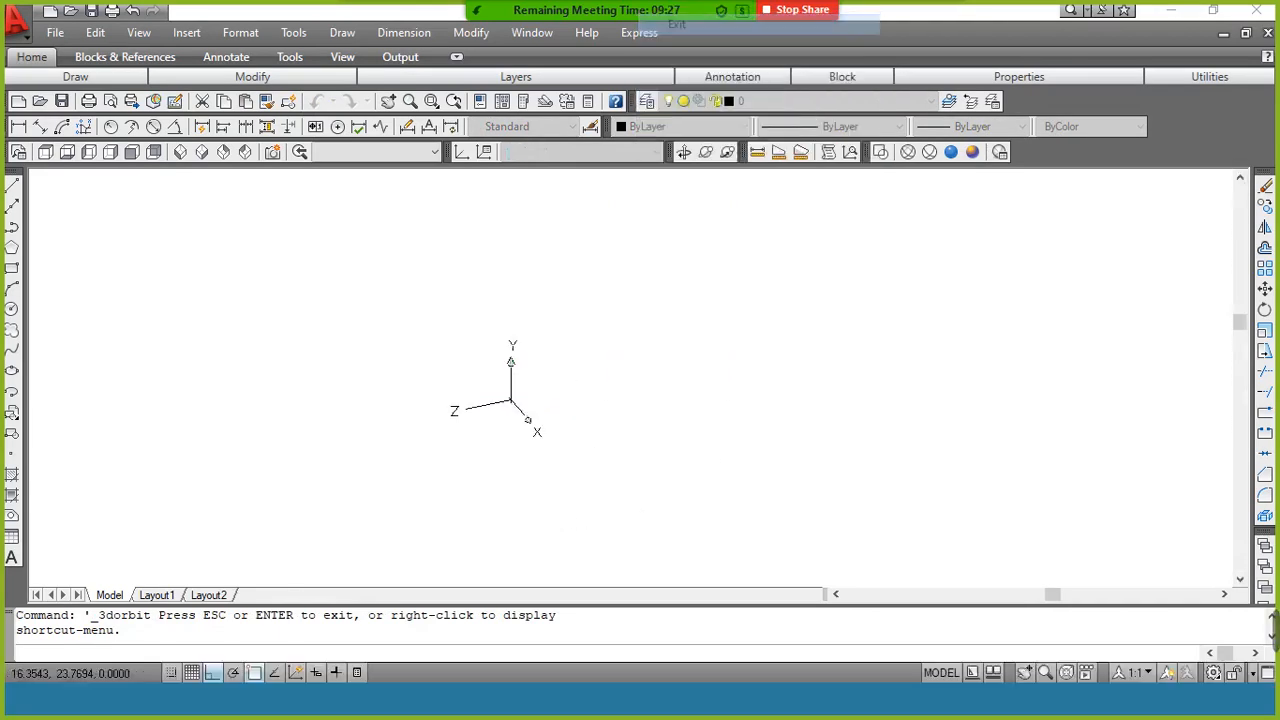
click(202, 152)
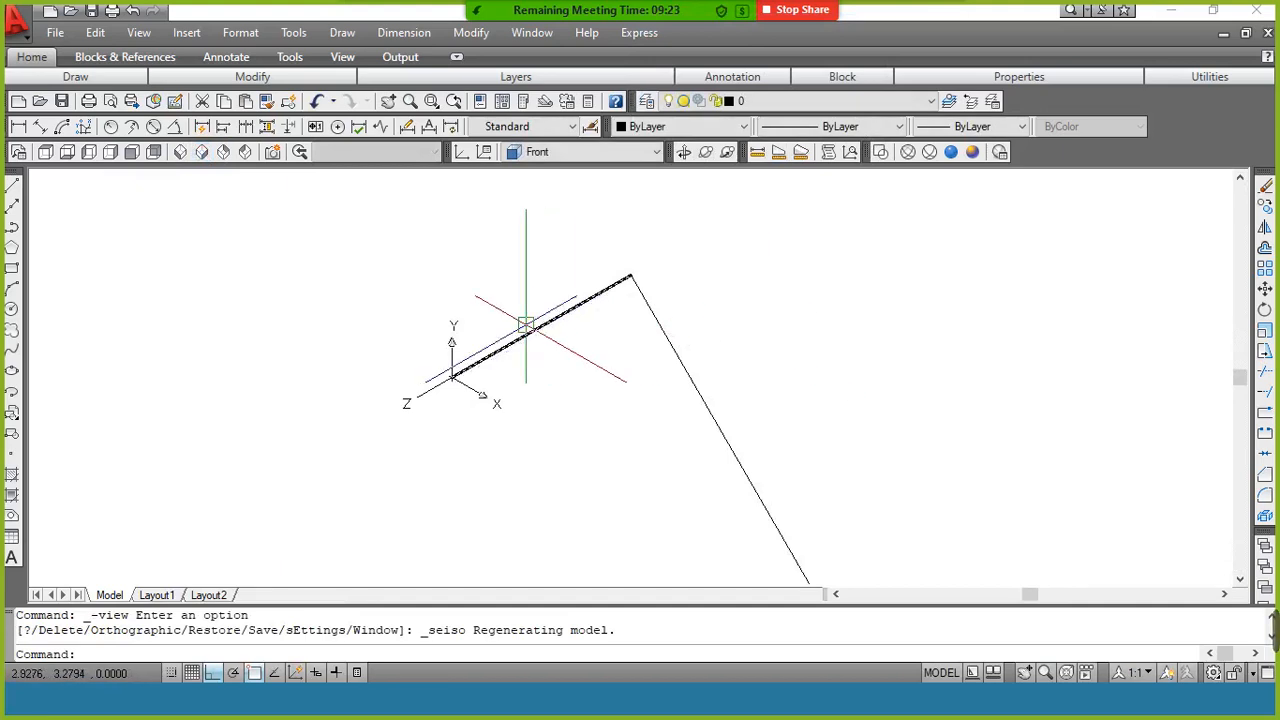
scroll(526, 325, down, 2)
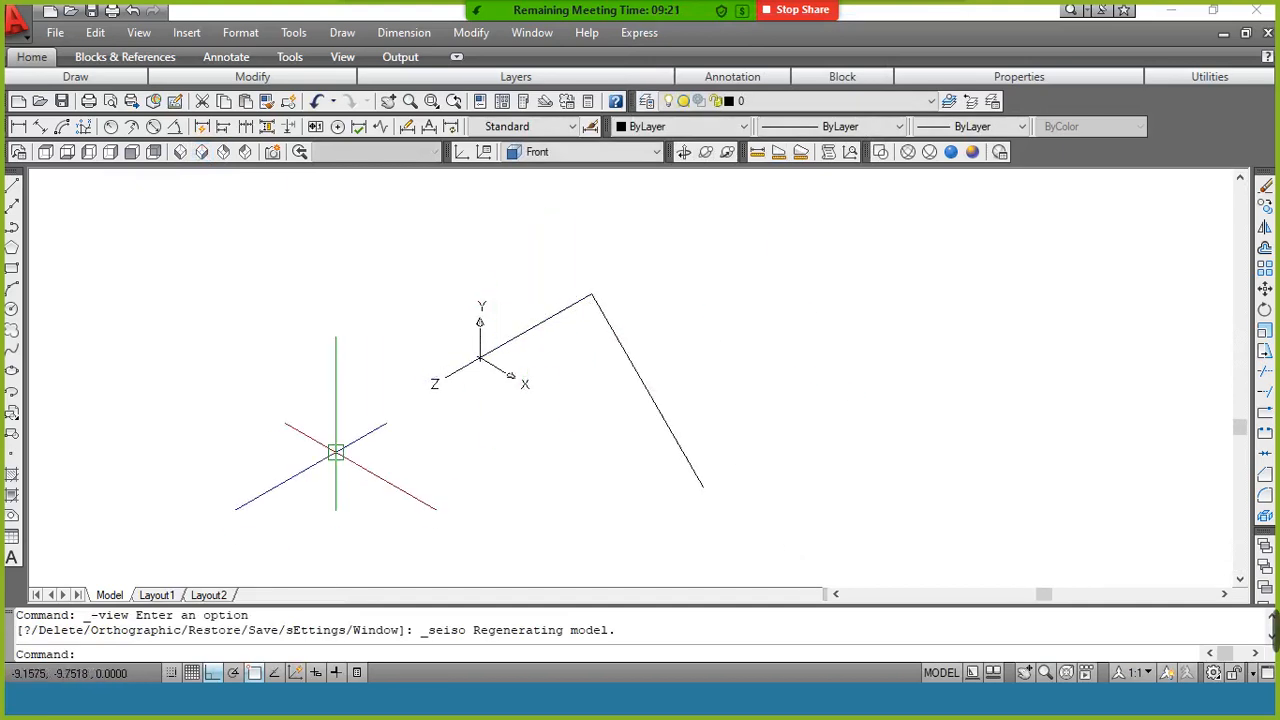
Read the rounded-corner outline on page 15 of the Week-11 document in Nitro Pro, and return to AutoCAD.
key(alt+Tab)
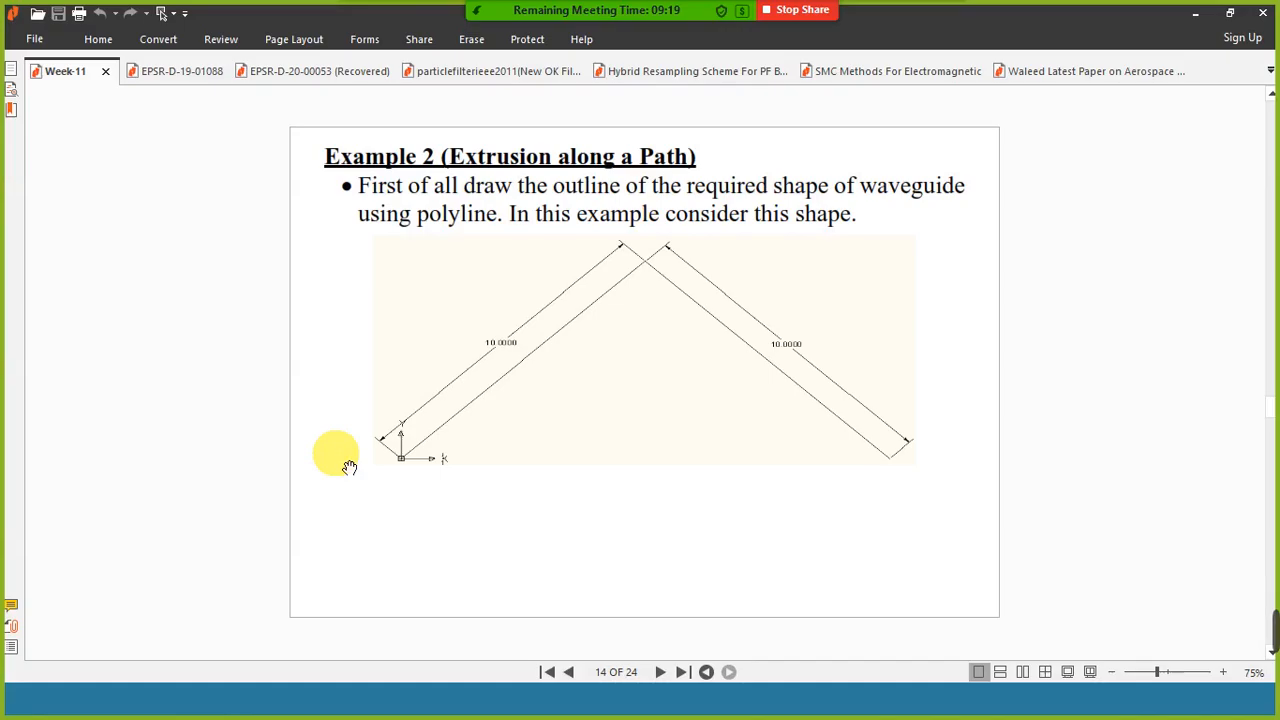
scroll(349, 467, down, 1)
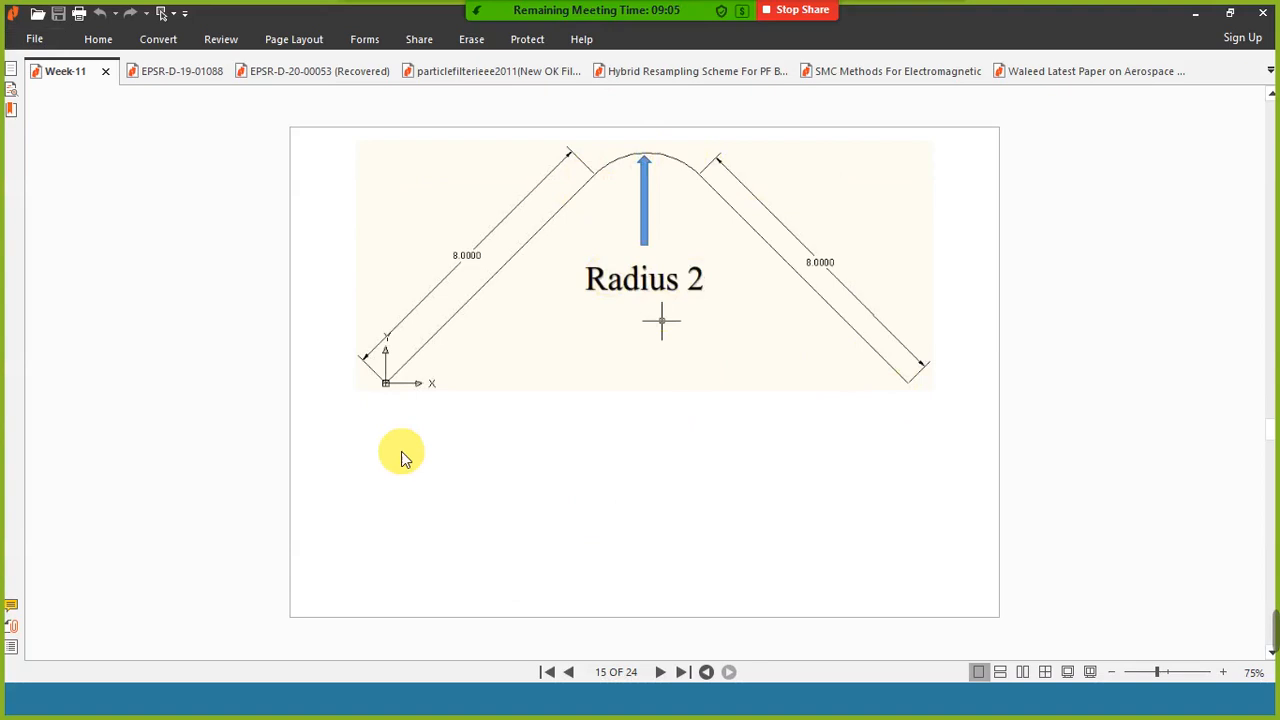
key(alt+Tab)
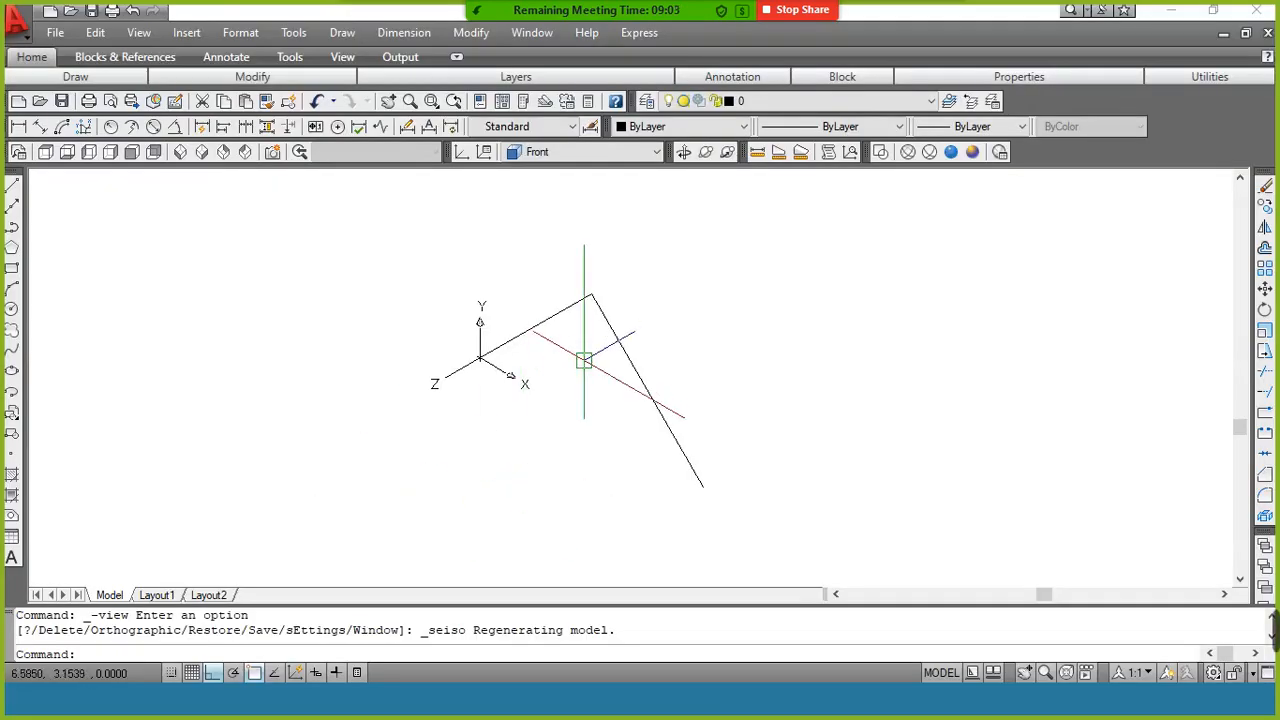
Fillet the corner between the two joined lines with a radius of 2.
text(f)
key(Return)
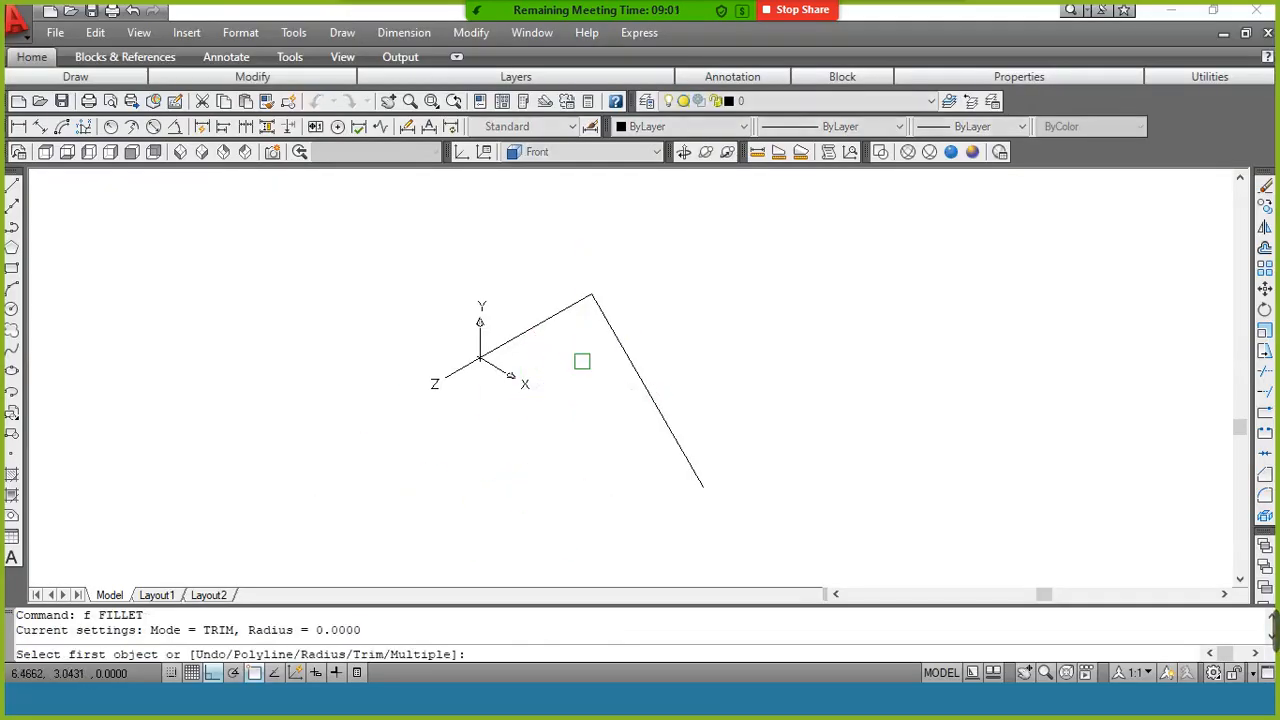
text(r)
key(Return)
text(2)
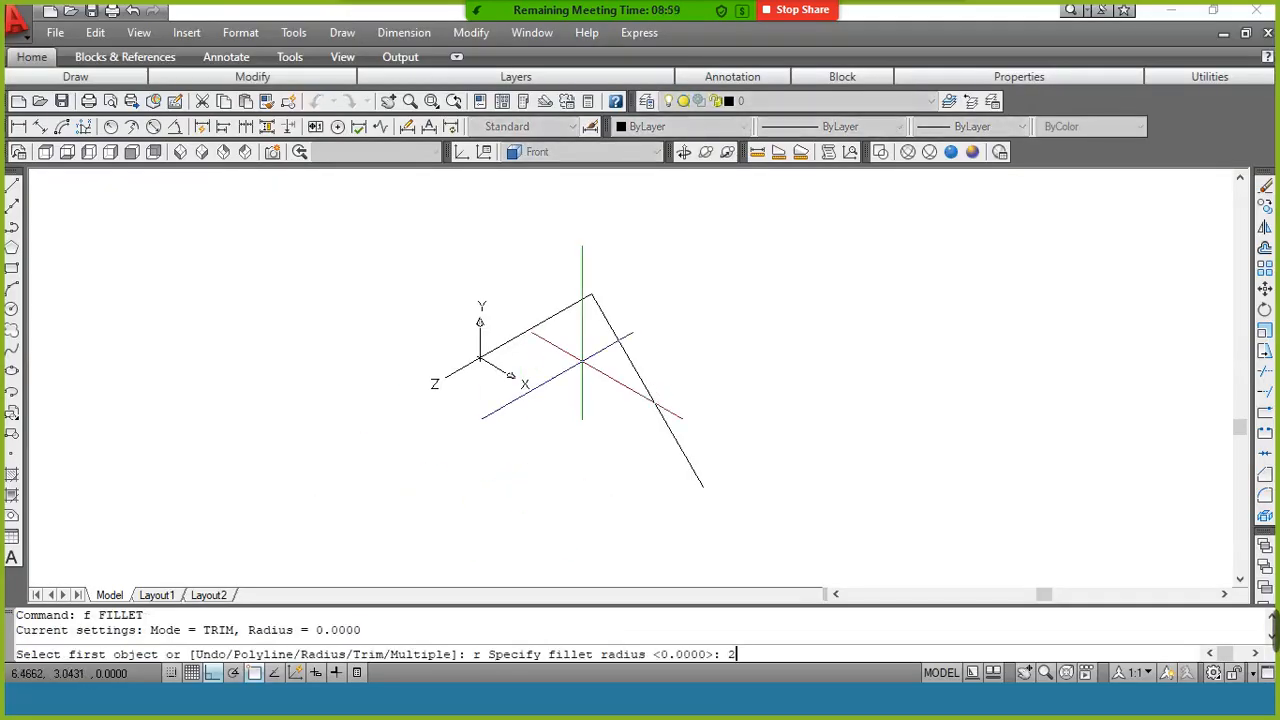
key(Return)
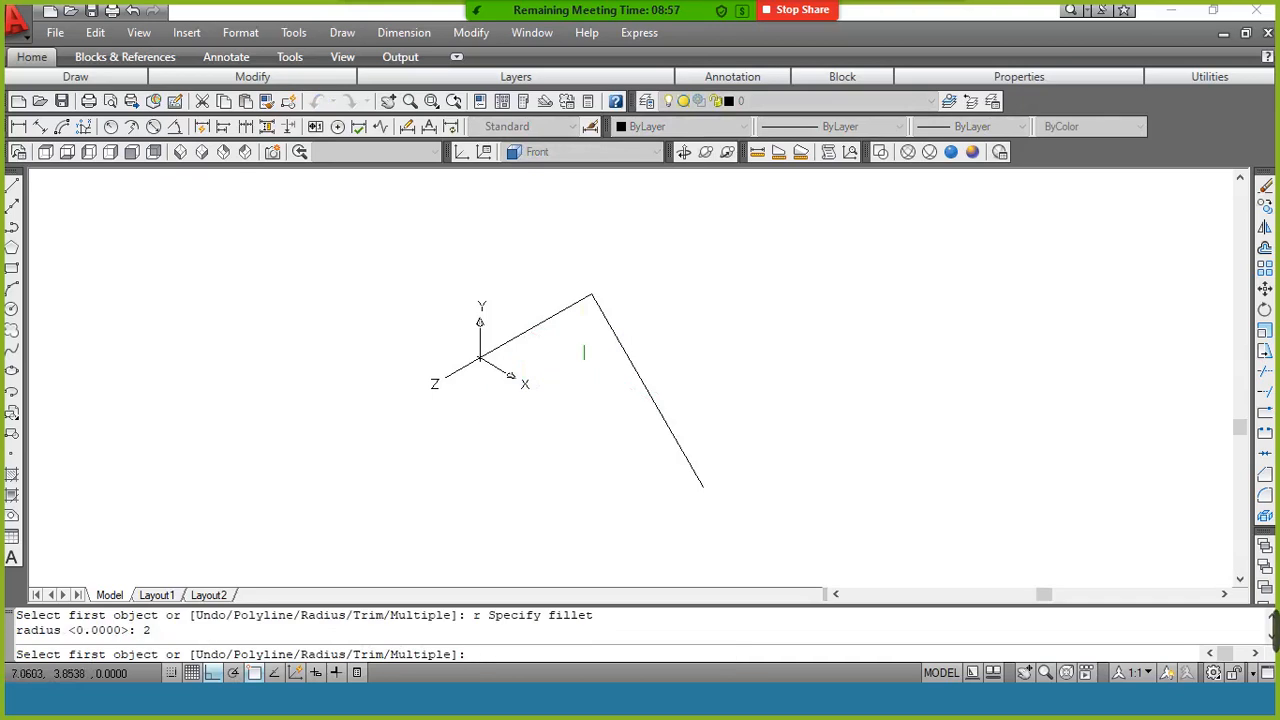
click(609, 327)
click(579, 307)
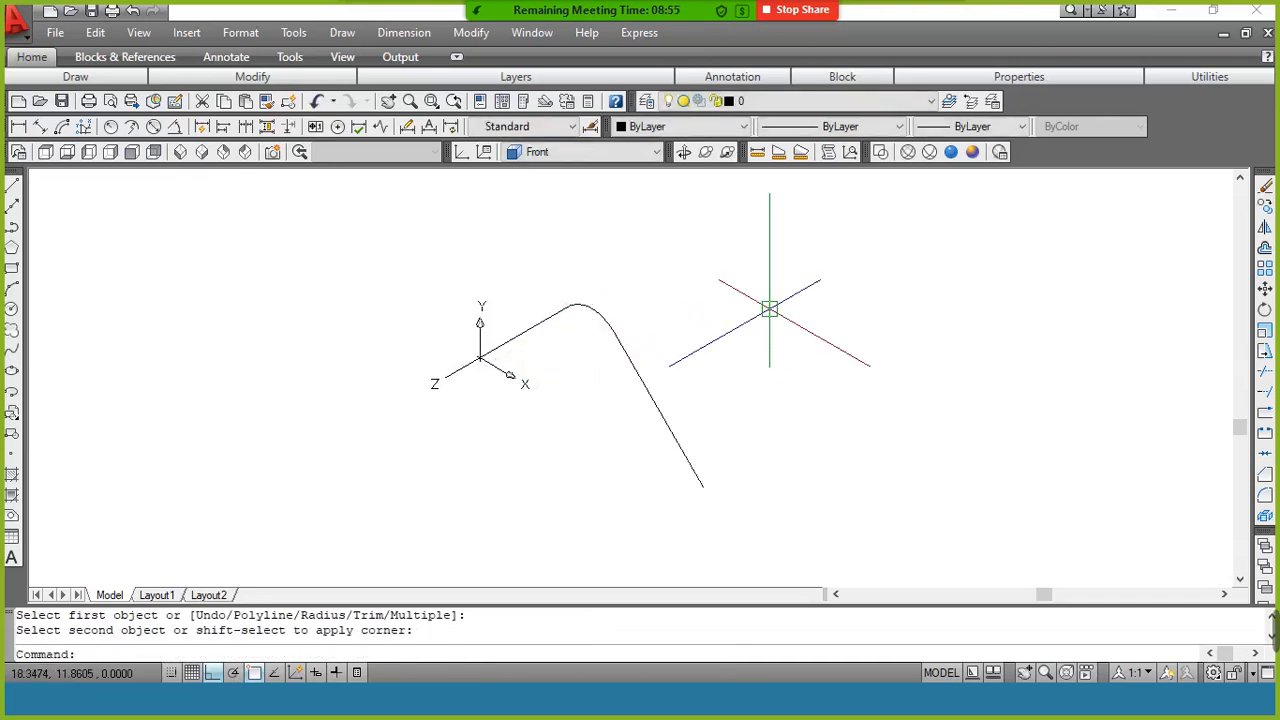
Convert the lower line to a polyline and join the fillet arc and the other line into it as one path.
text(pe)
key(Return)
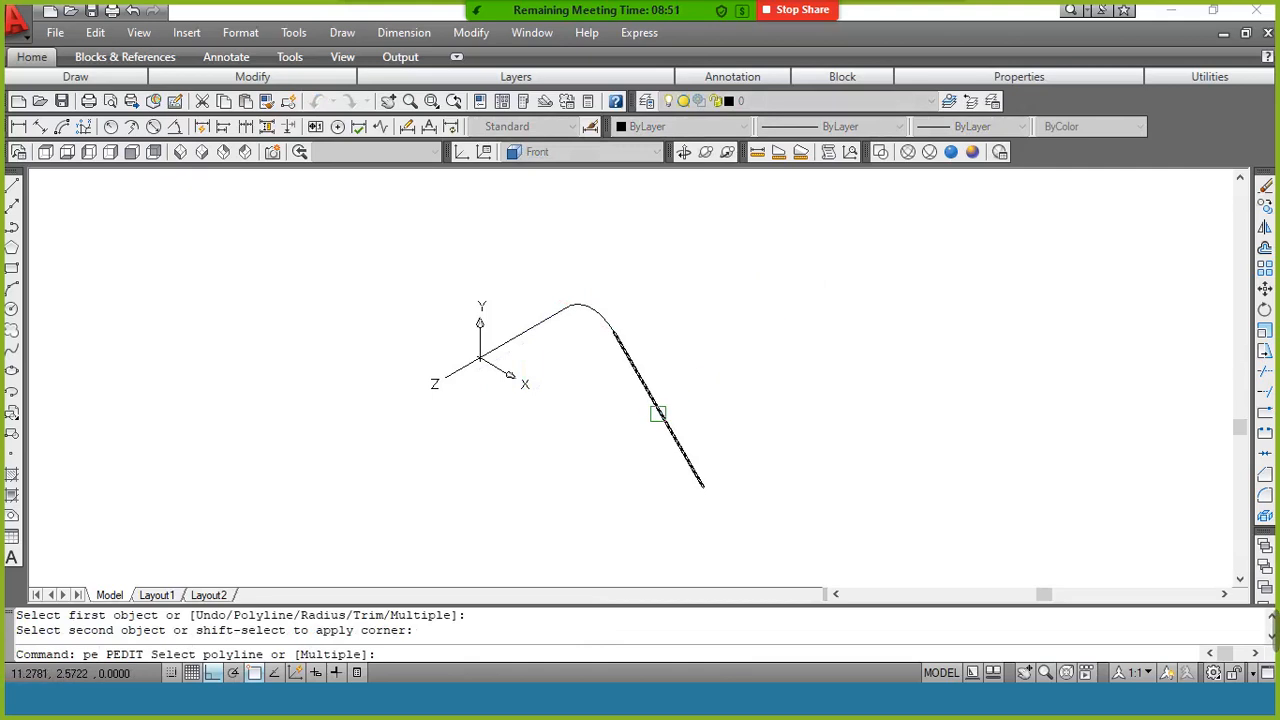
click(661, 416)
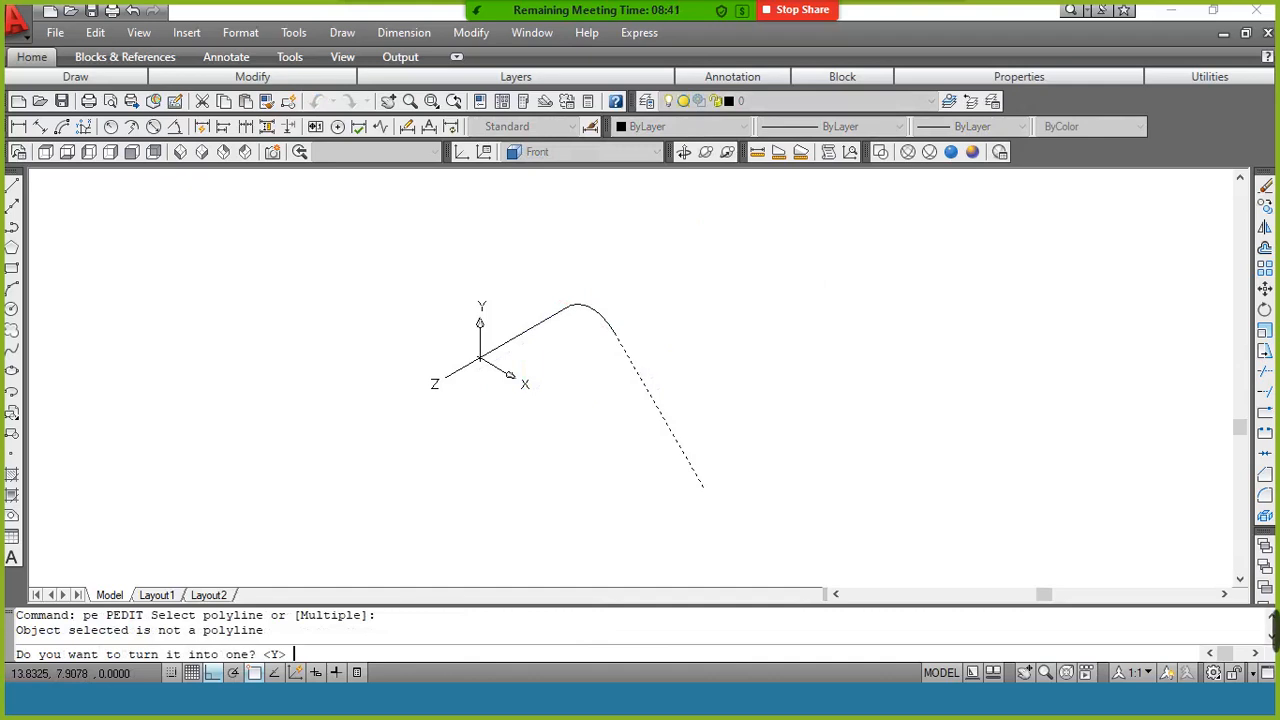
key(Return)
text(j)
key(Return)
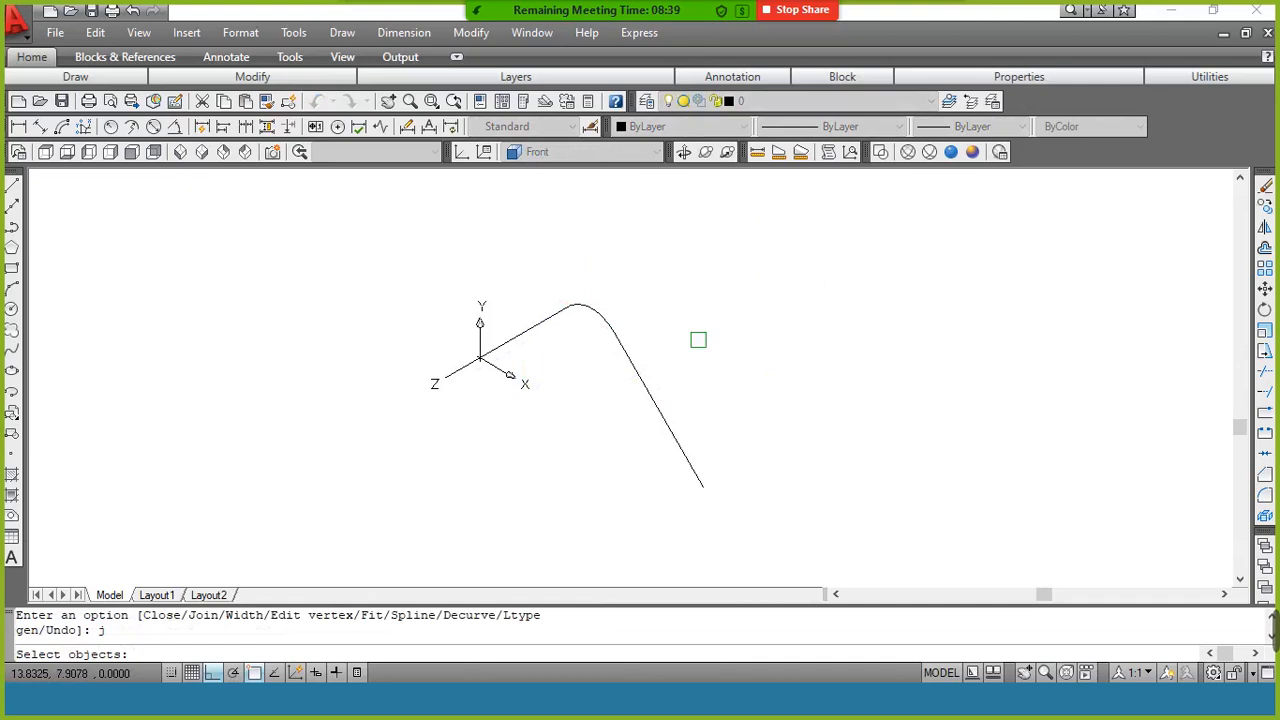
click(698, 340)
click(505, 353)
key(Return)
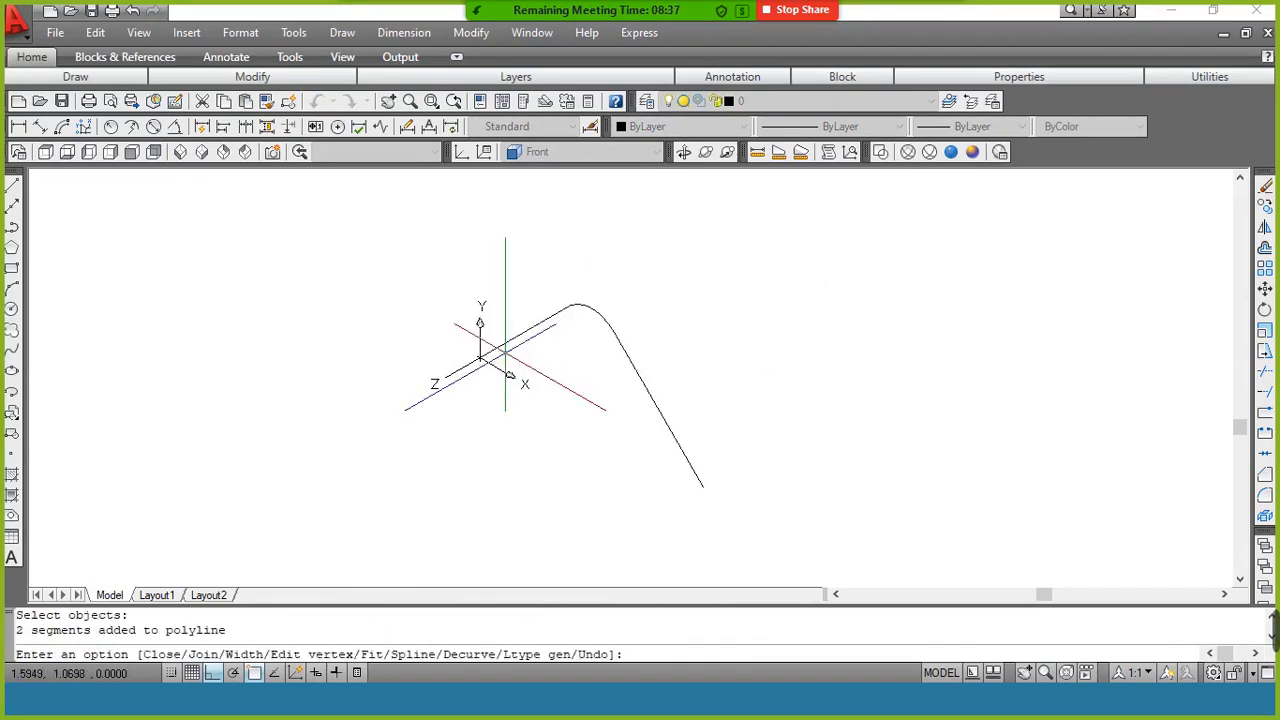
key(Return)
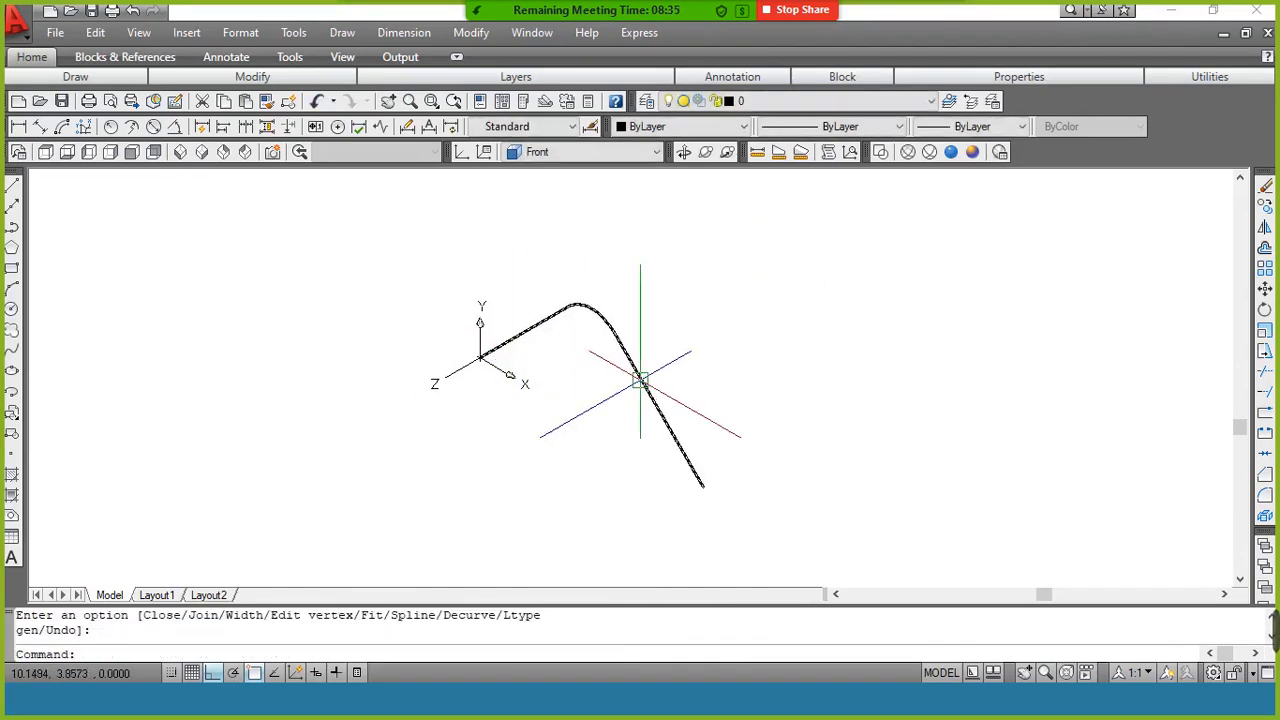
click(637, 372)
key(Escape)
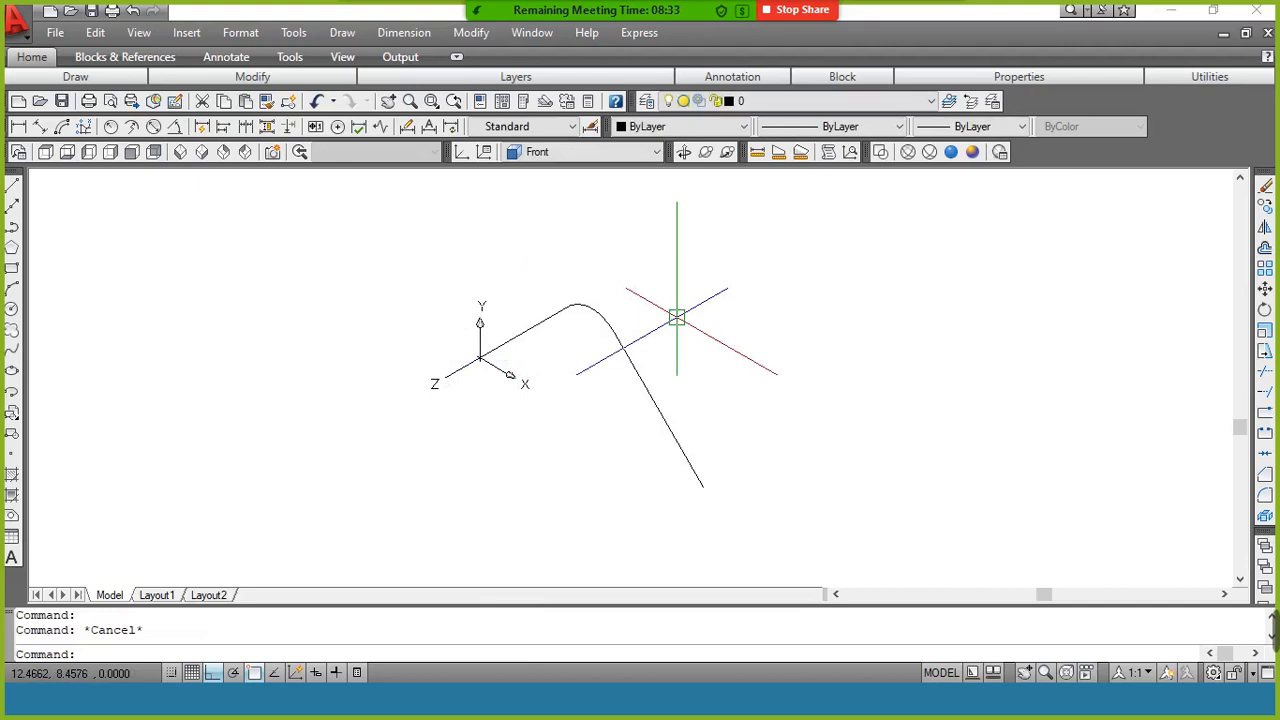
Read the square profile instructions on page 16 of the Week-11 document in Nitro Pro, and return to AutoCAD.
key(alt+Tab)
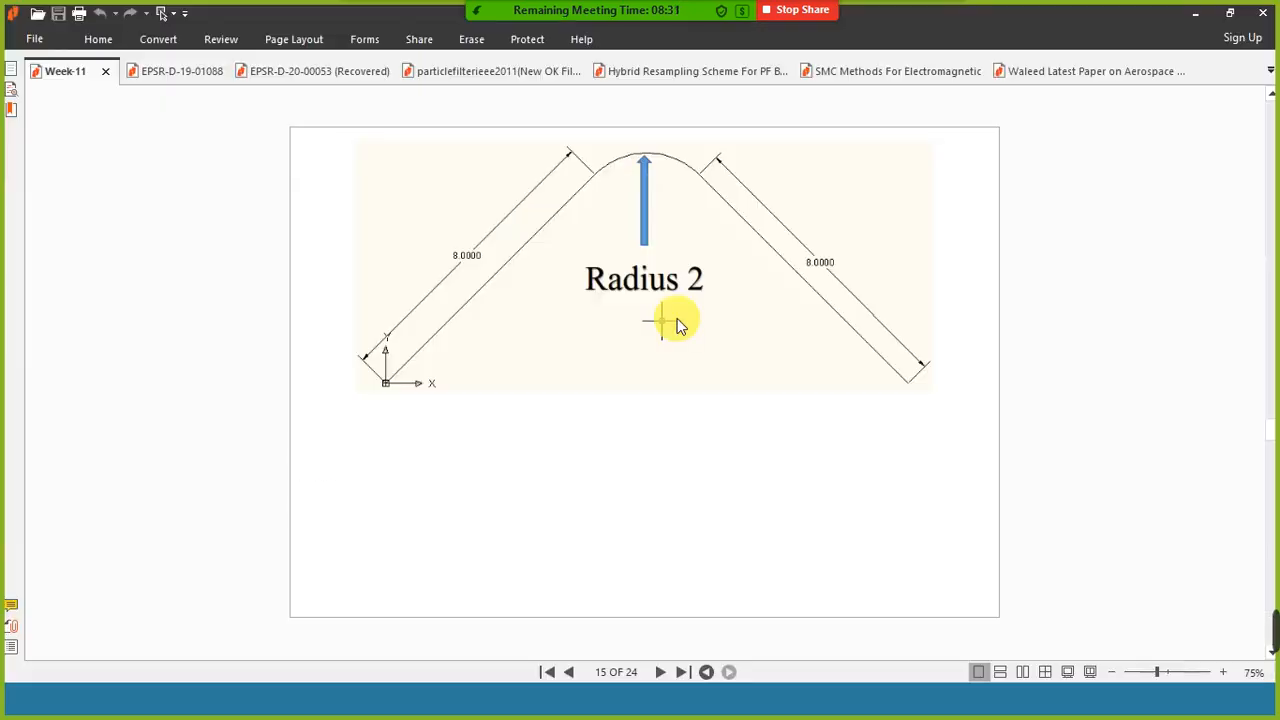
scroll(690, 332, down, 3)
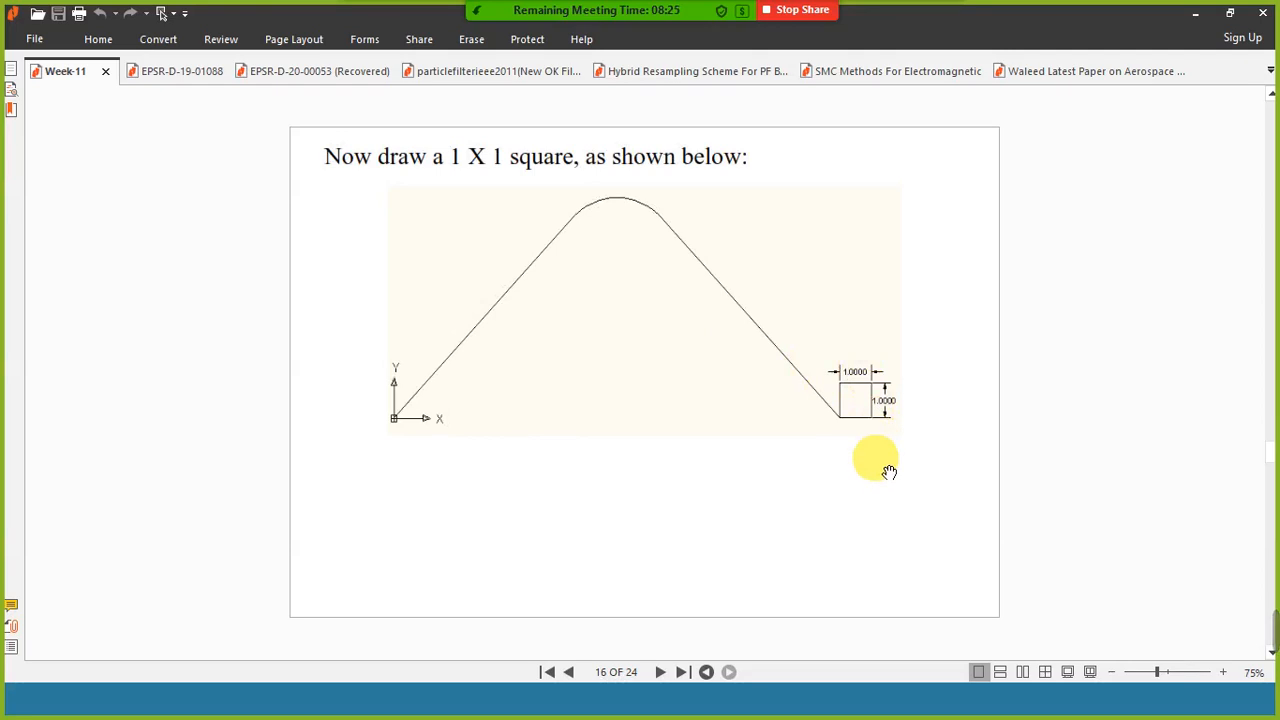
key(alt+Tab)
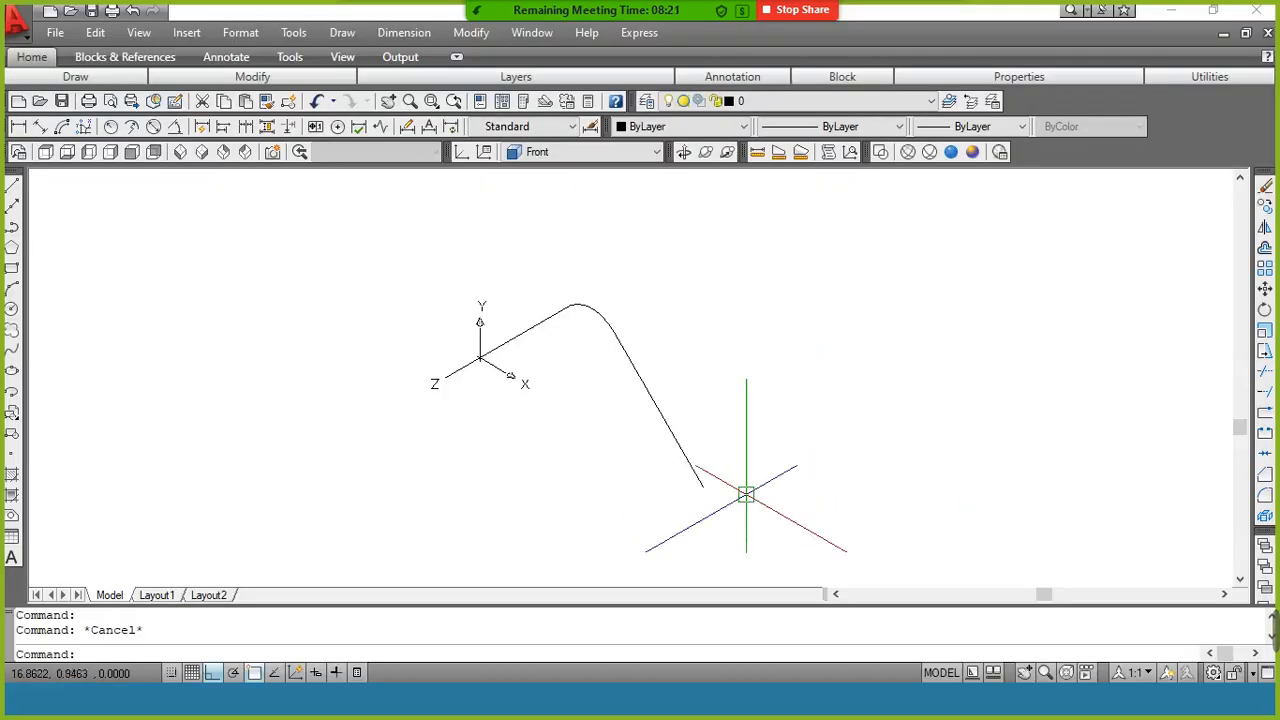
Draw a 1 x 1 square with its first corner on the path's lower endpoint, using the relative corner @1,1.
click(12, 267)
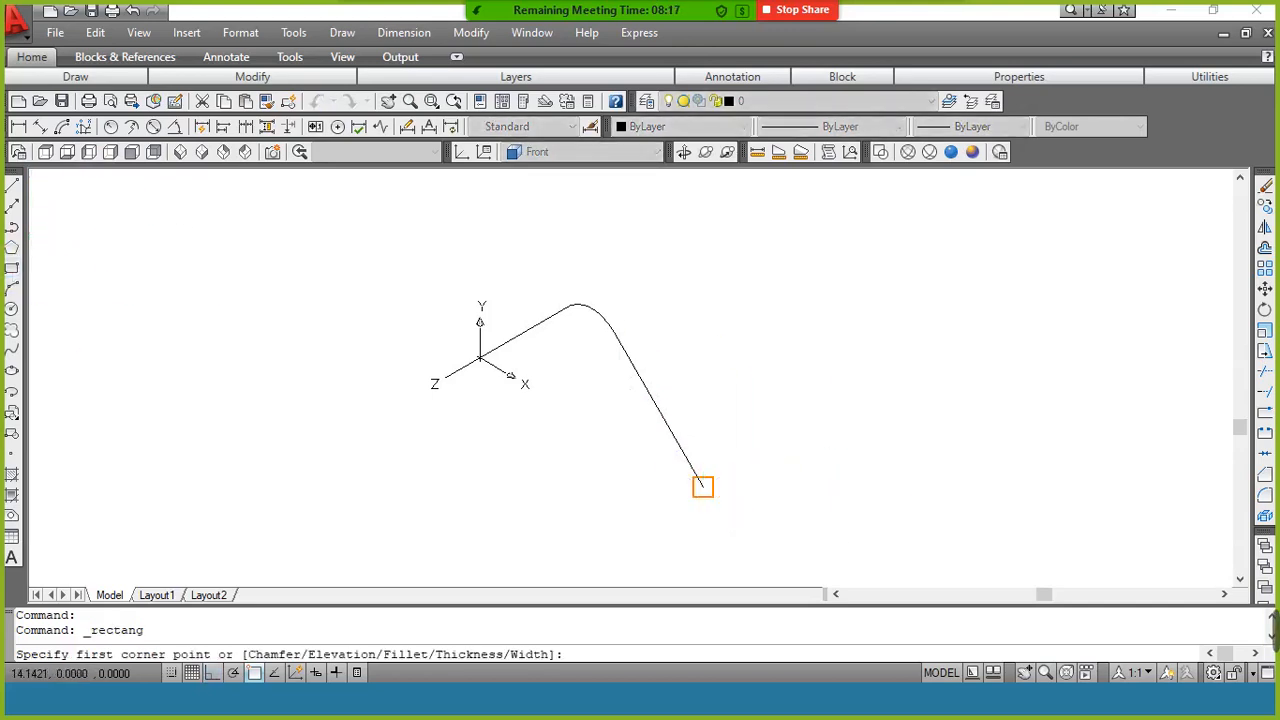
click(703, 487)
text(@)
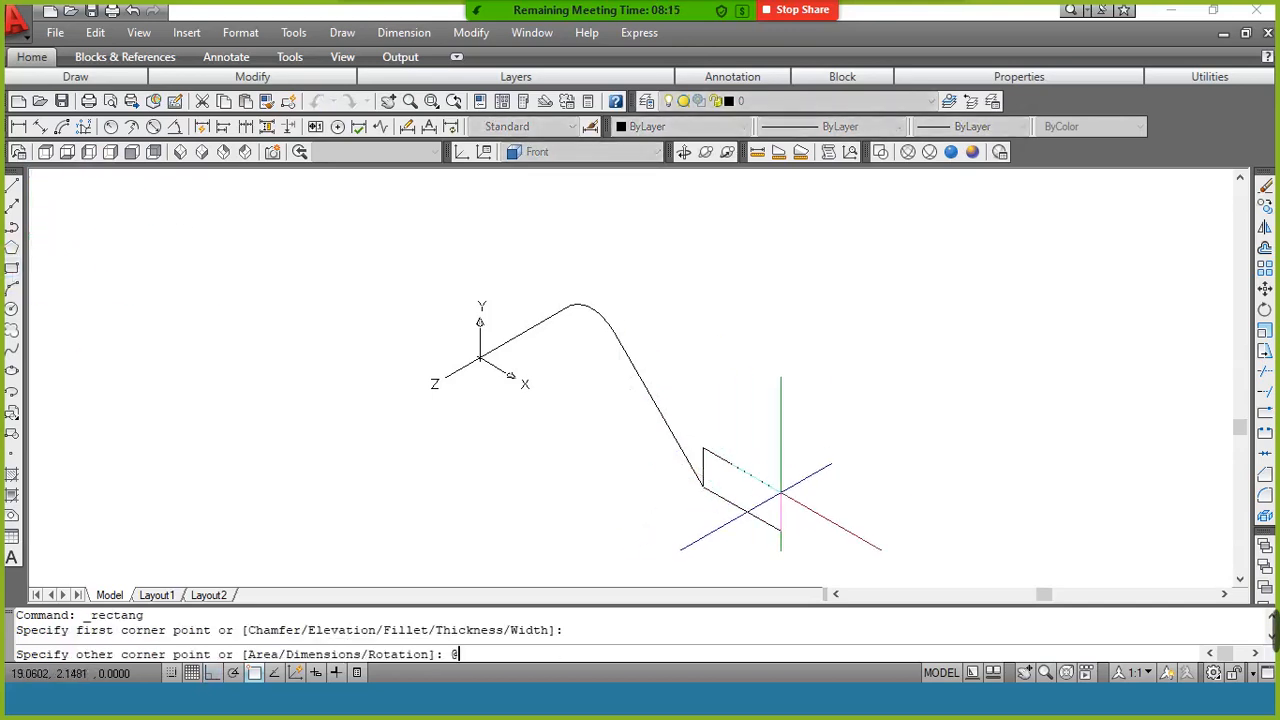
text(1,1)
key(Return)
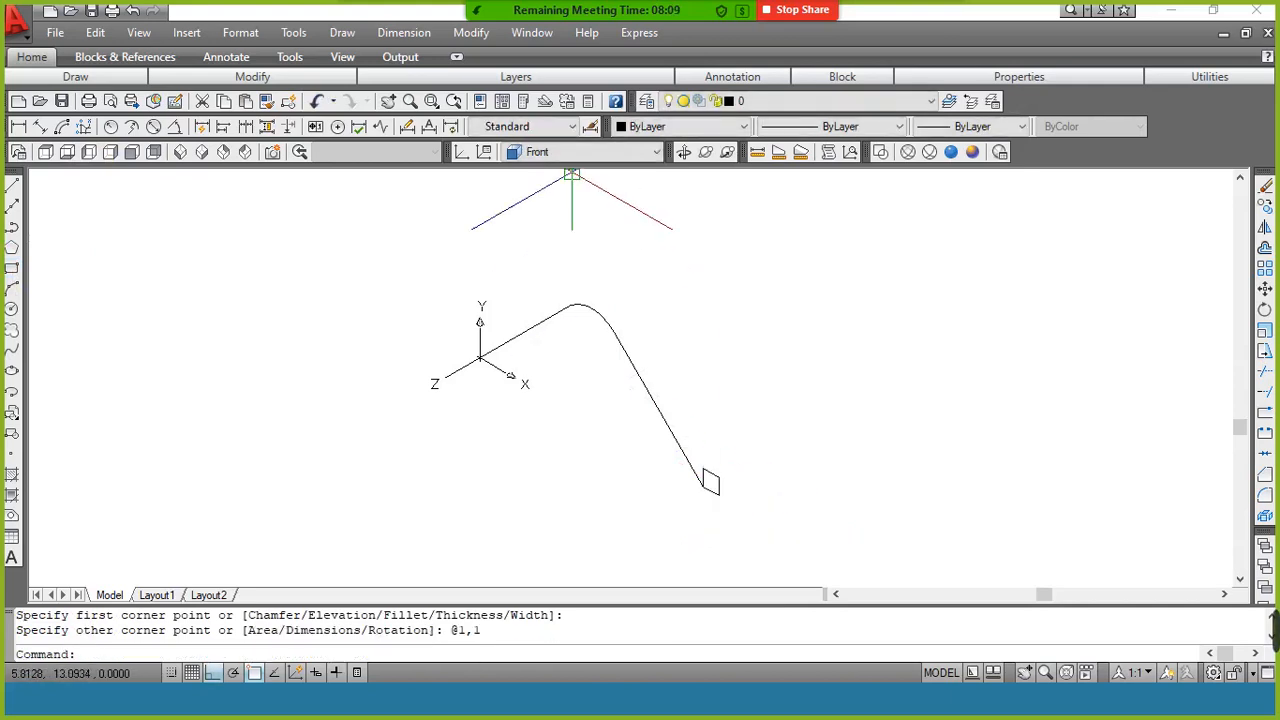
Inspect the square up close and orbit to an edge-on view to check its plane against the path, then restore the SE Isometric view.
click(432, 101)
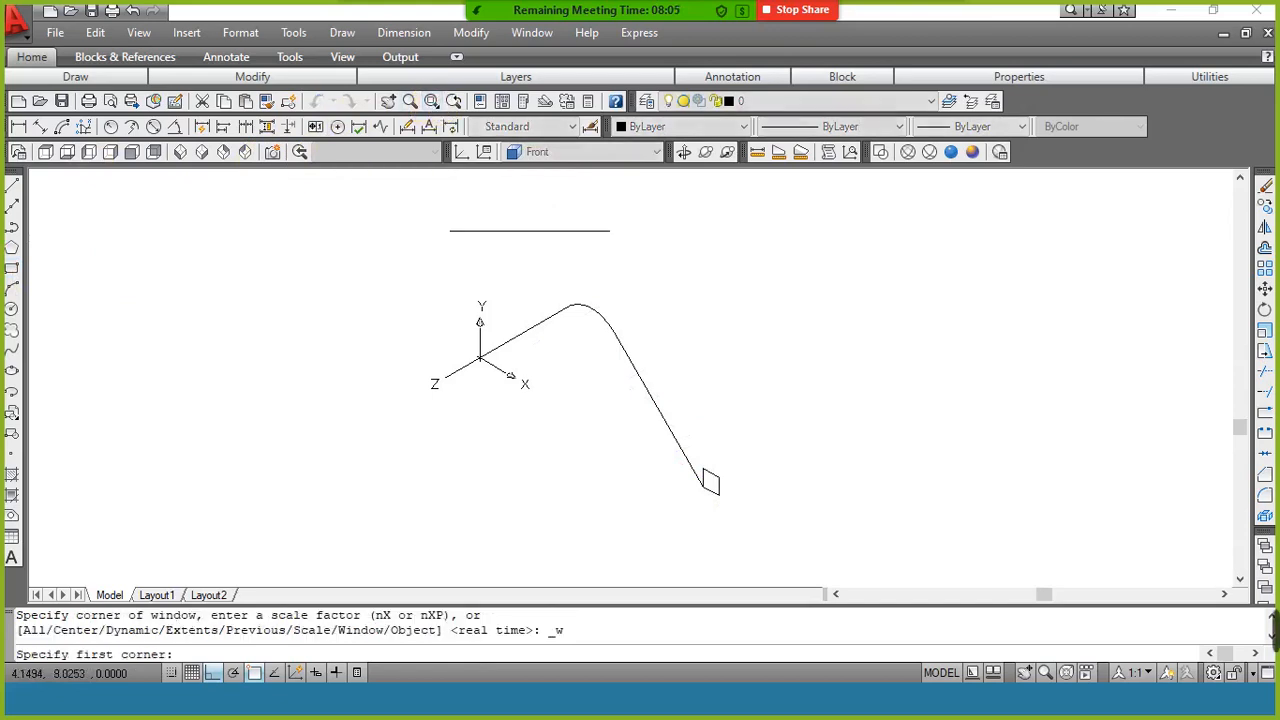
click(778, 400)
click(631, 518)
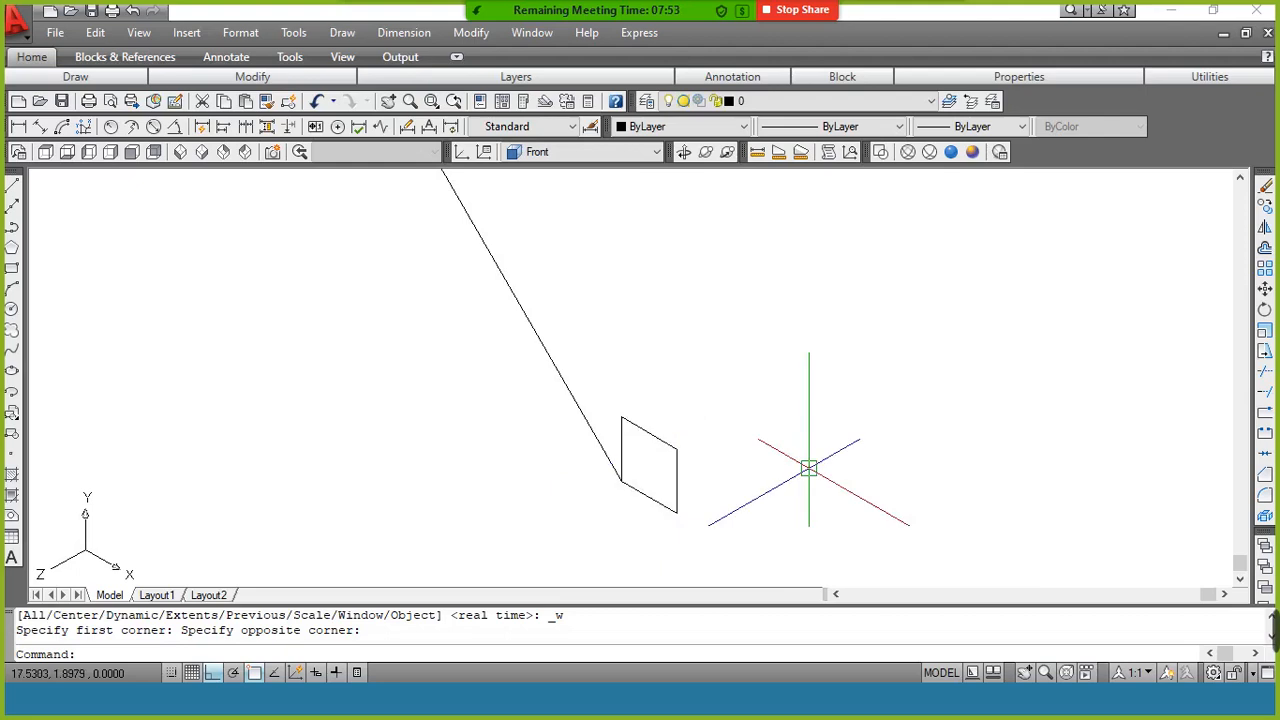
click(201, 152)
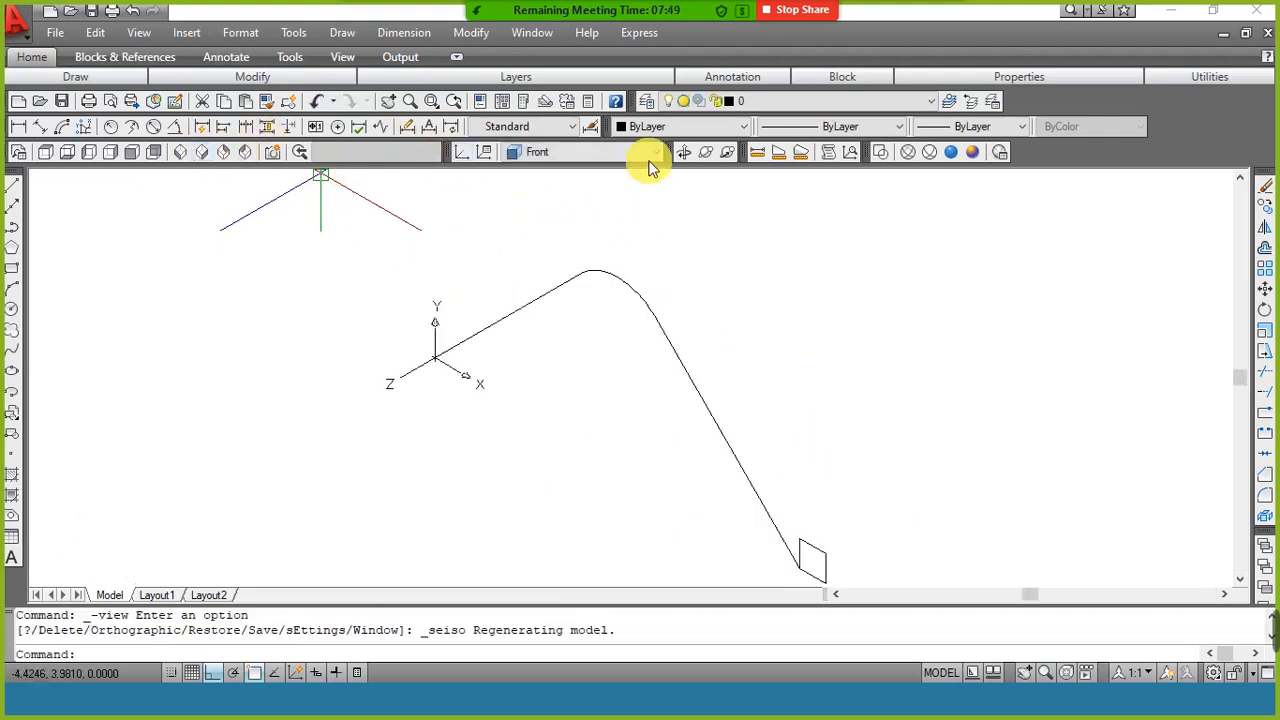
click(684, 151)
drag(729, 294, 675, 426)
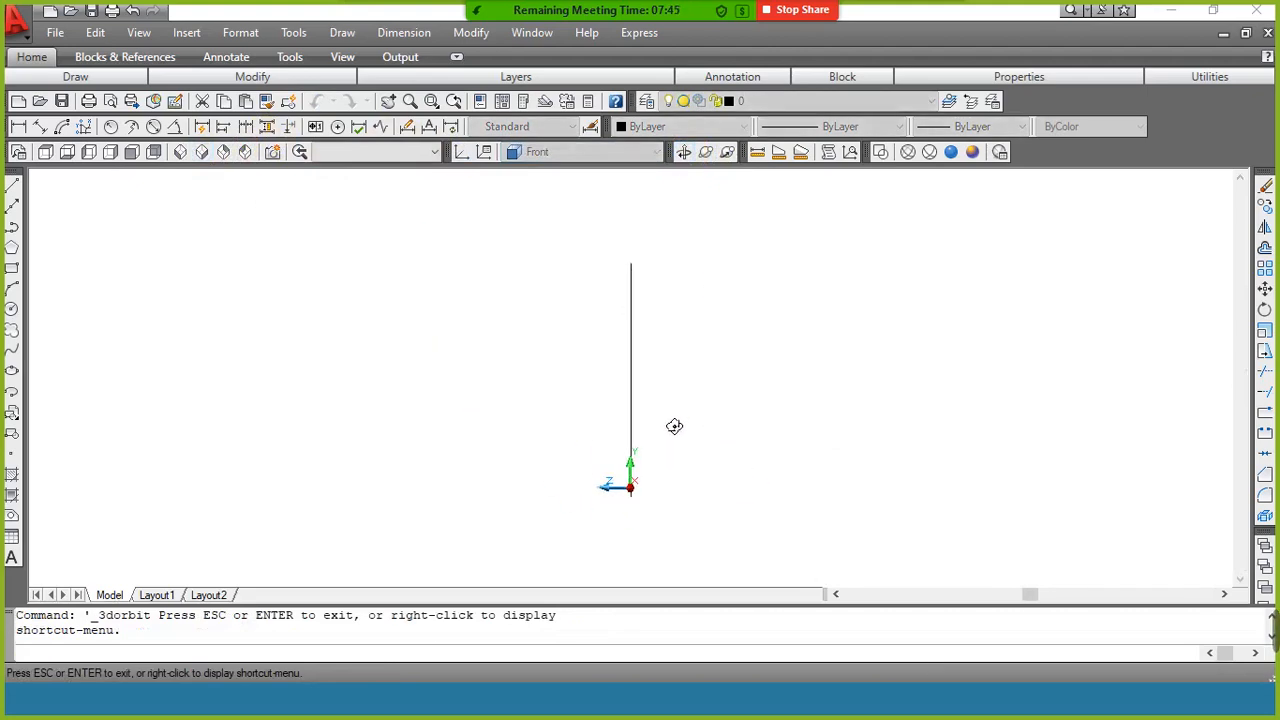
click(675, 426)
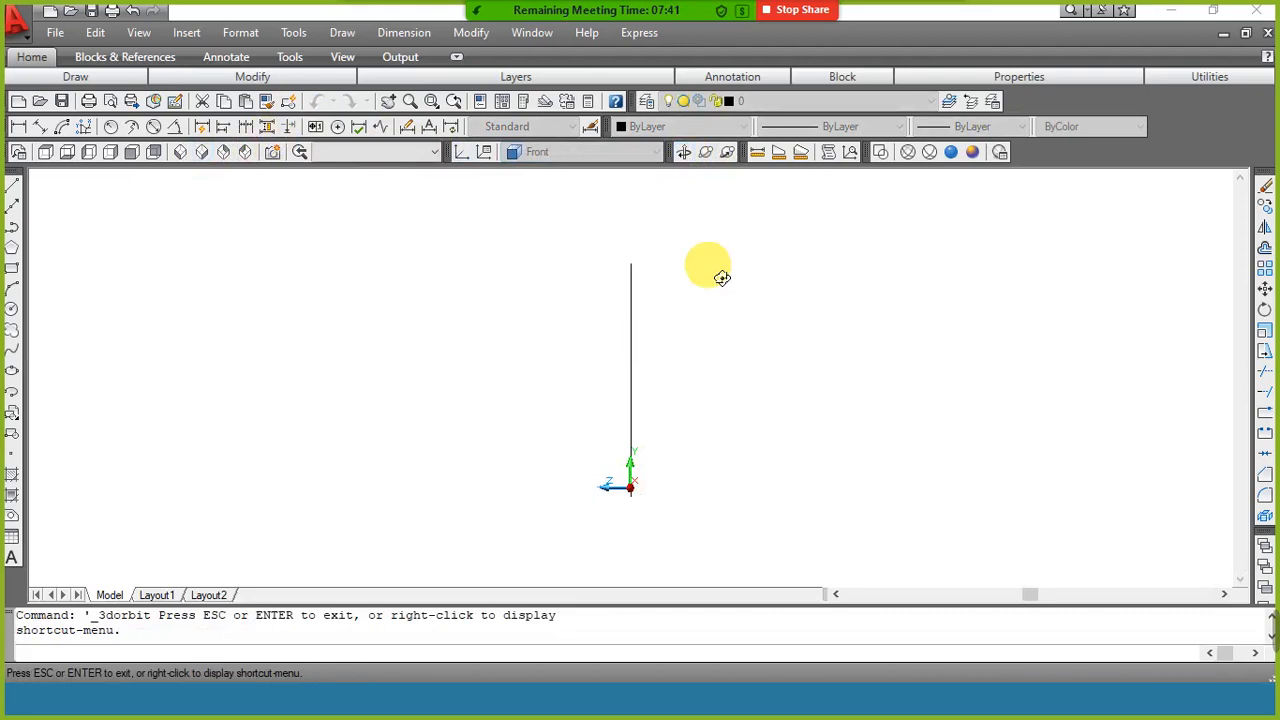
right_click(626, 284)
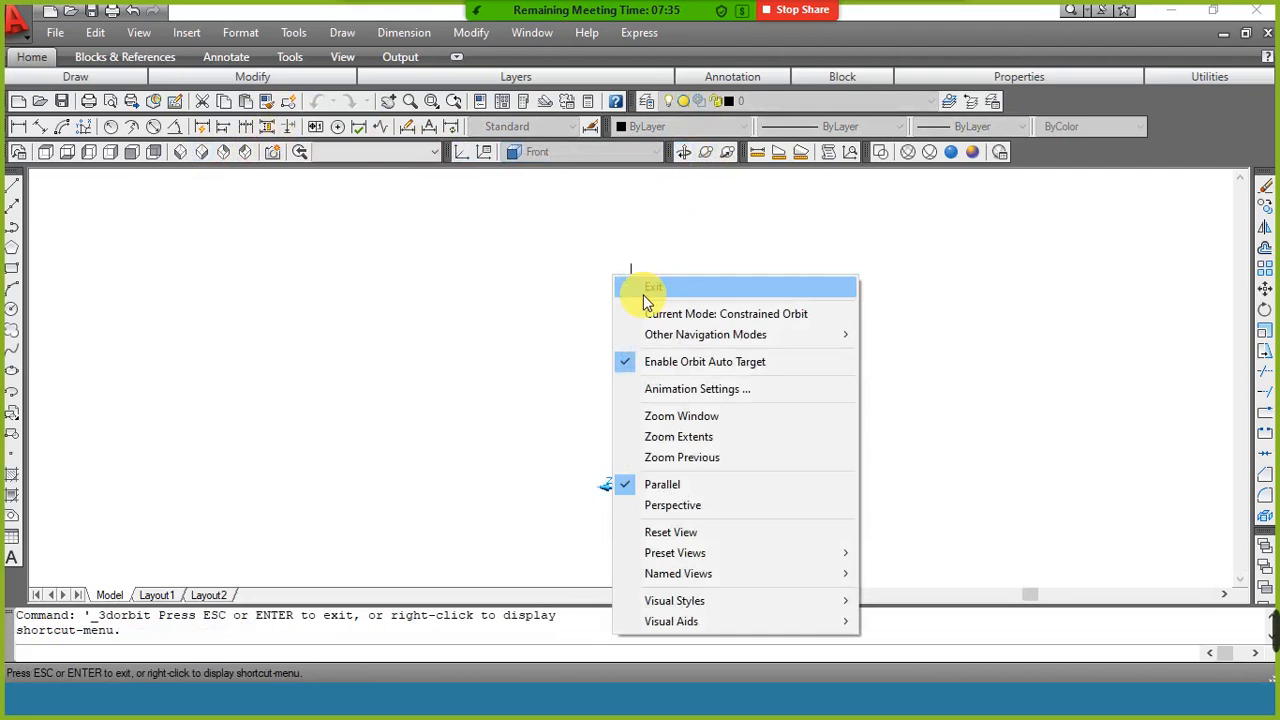
click(646, 288)
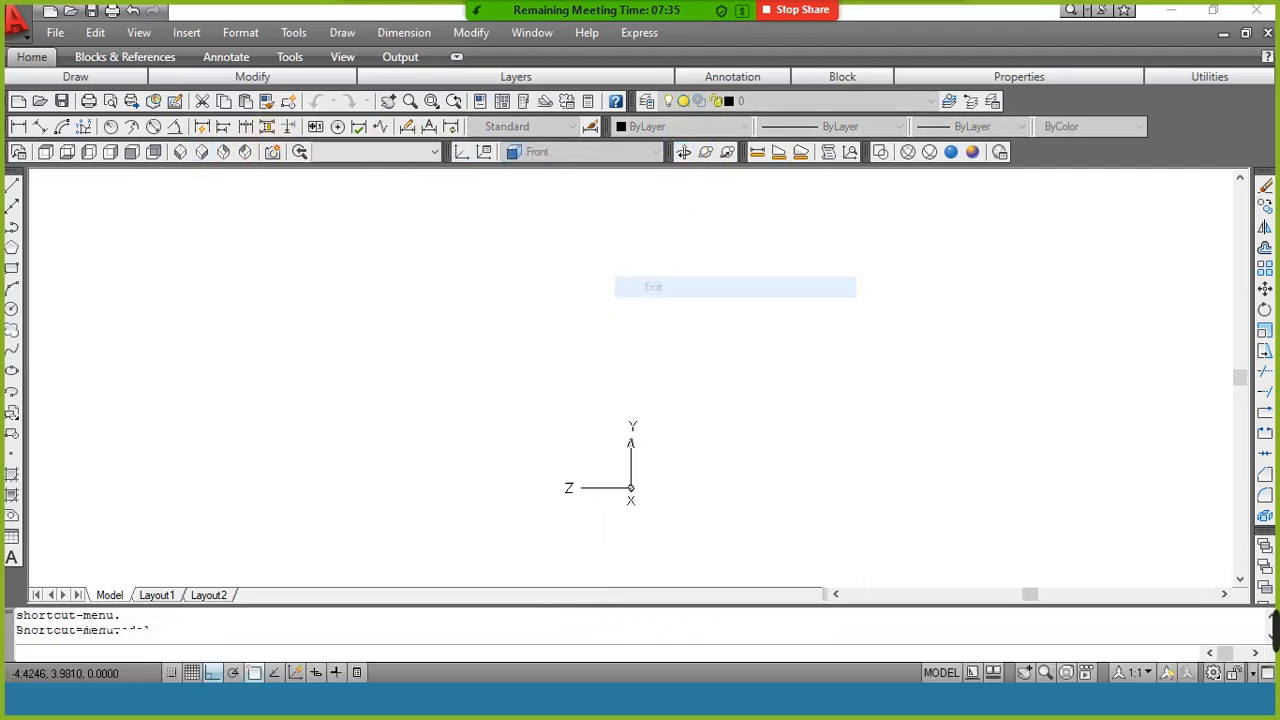
click(199, 151)
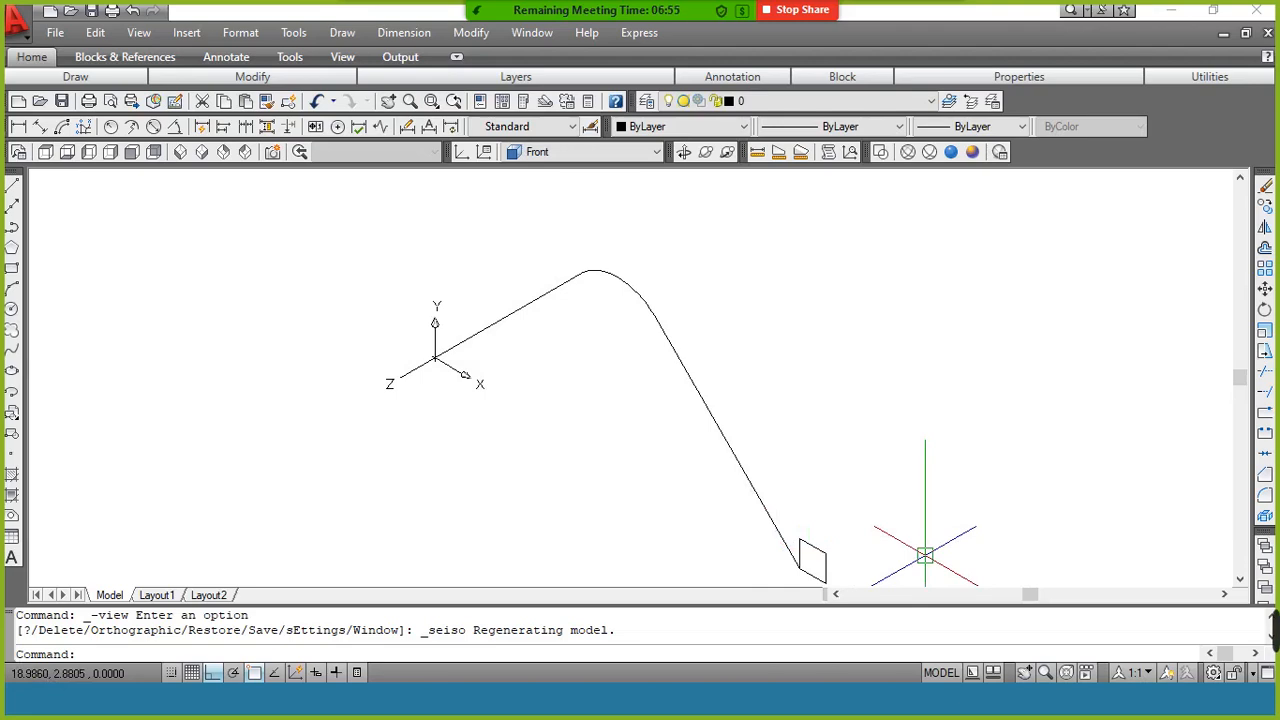
Rotate the square 90 degrees in 3D about the X axis through the path's lower endpoint, using ROTATE3D.
text(rotate3d)
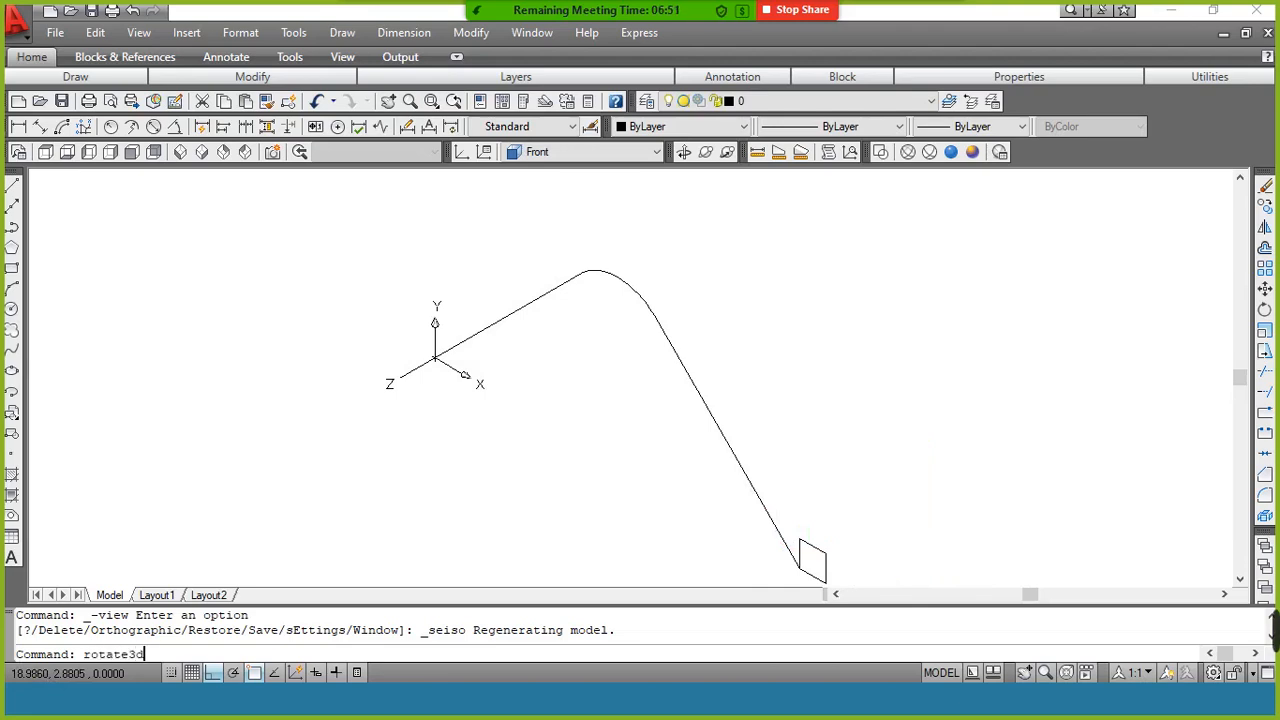
key(Return)
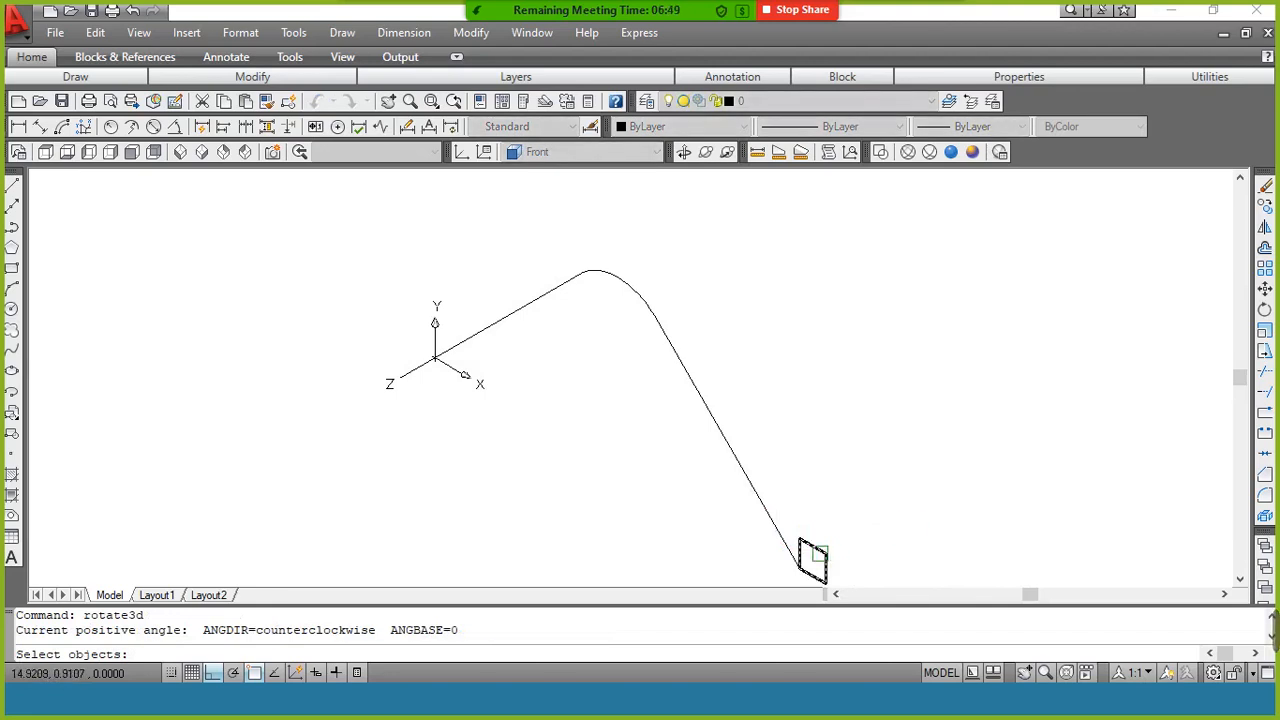
click(821, 553)
key(Return)
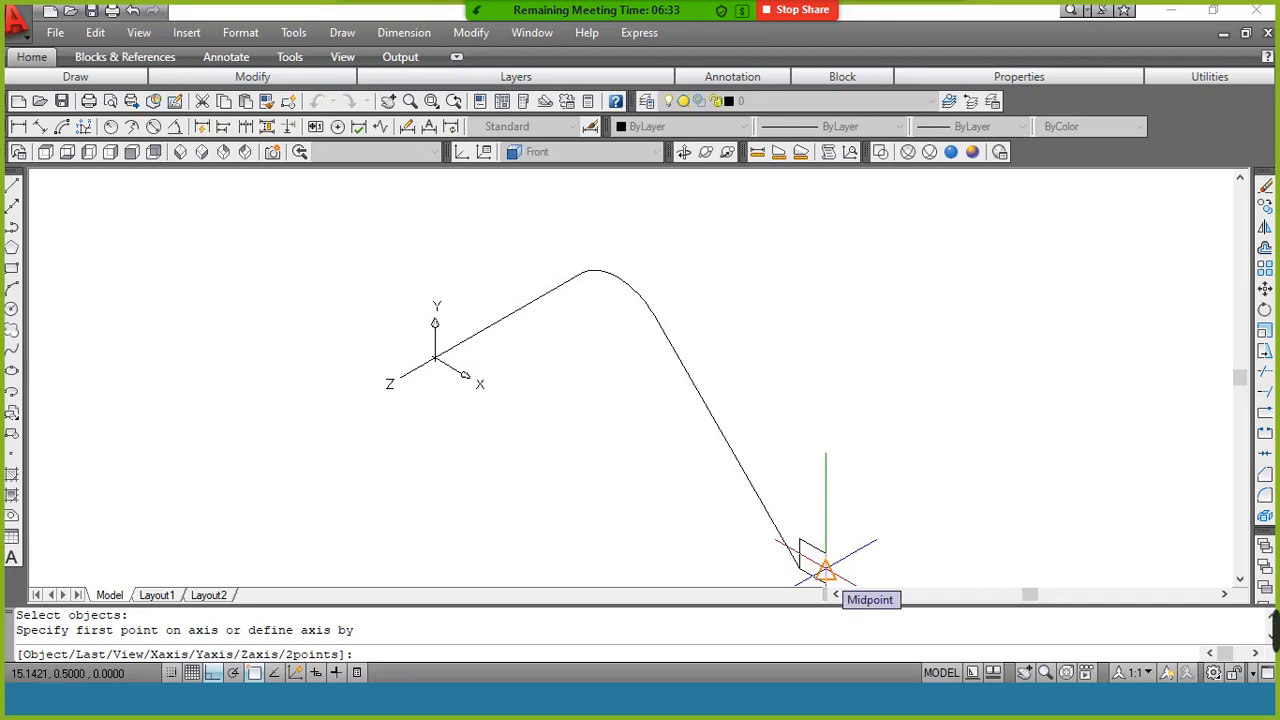
text(x)
key(Return)
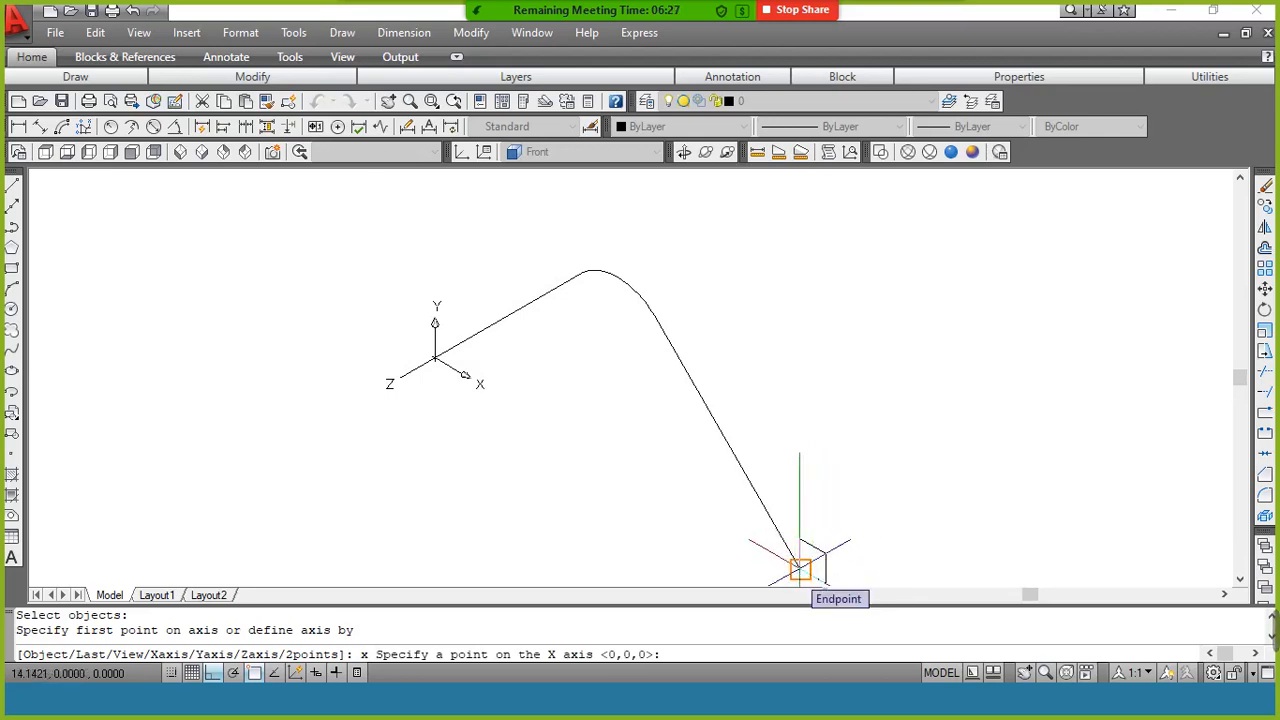
click(800, 569)
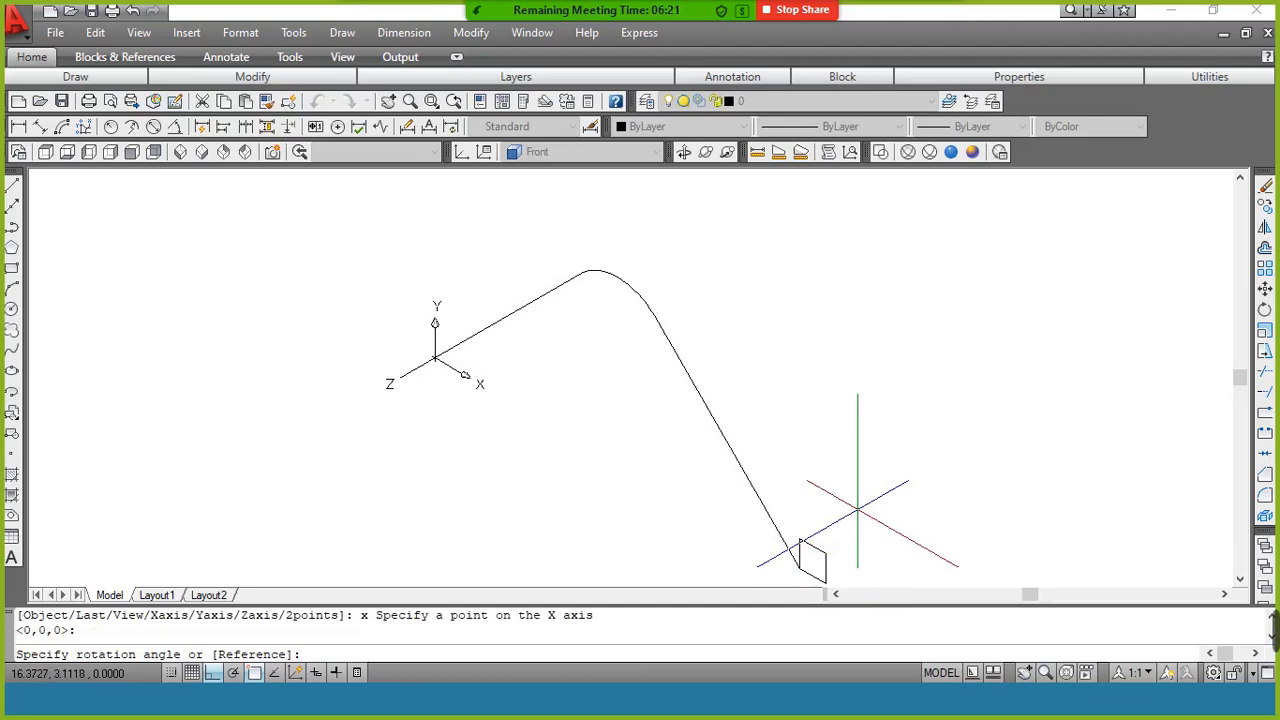
text(90)
key(Return)
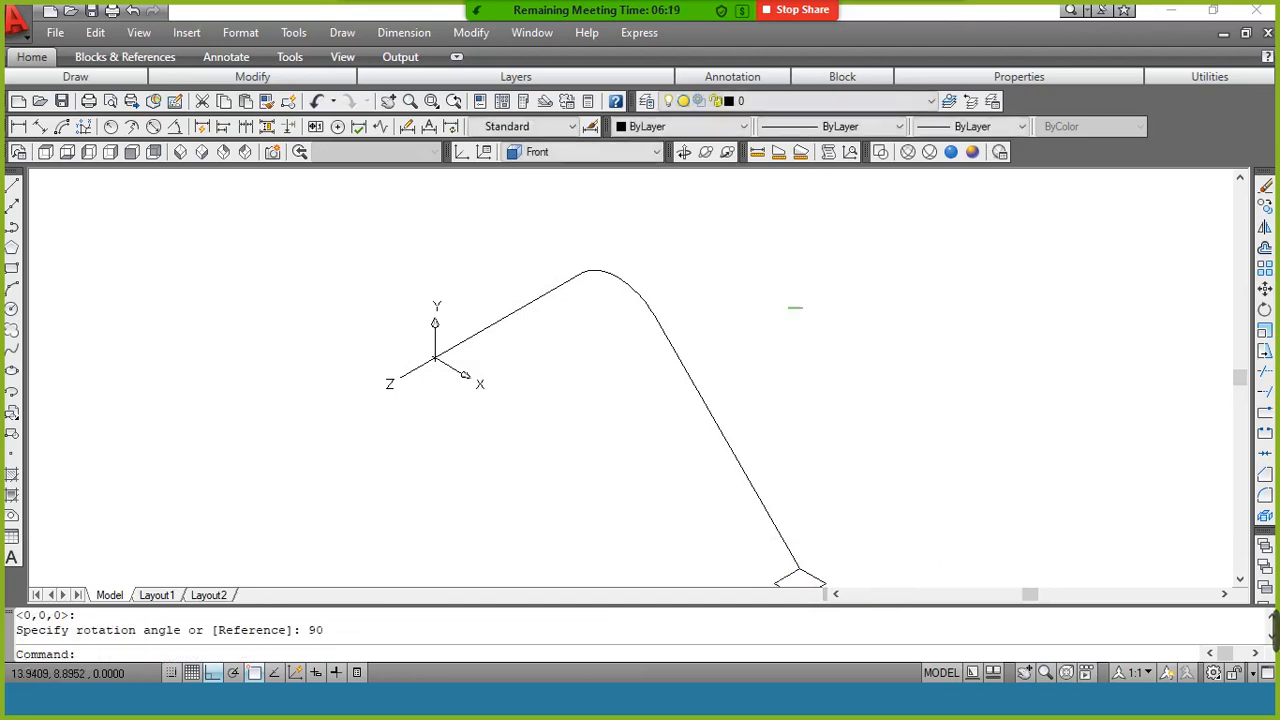
Orbit around the path and the rotated square to inspect their orientation, and restore the SE Isometric view.
click(201, 152)
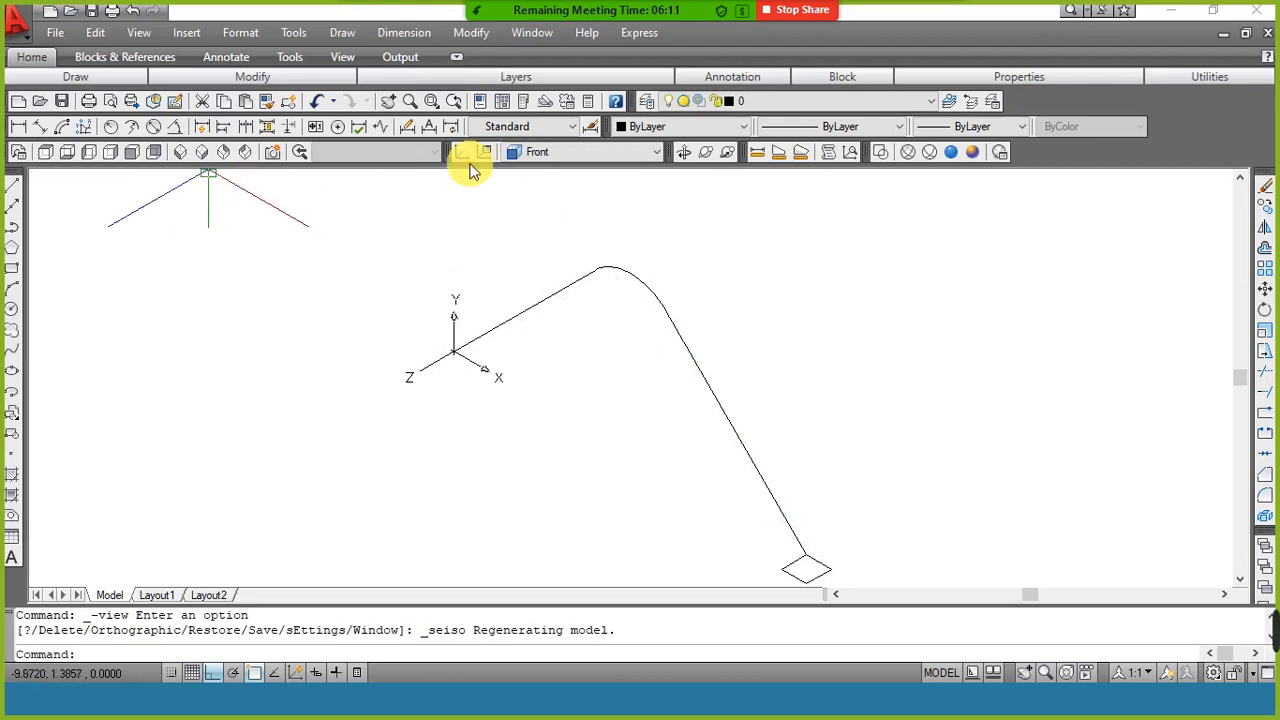
click(684, 152)
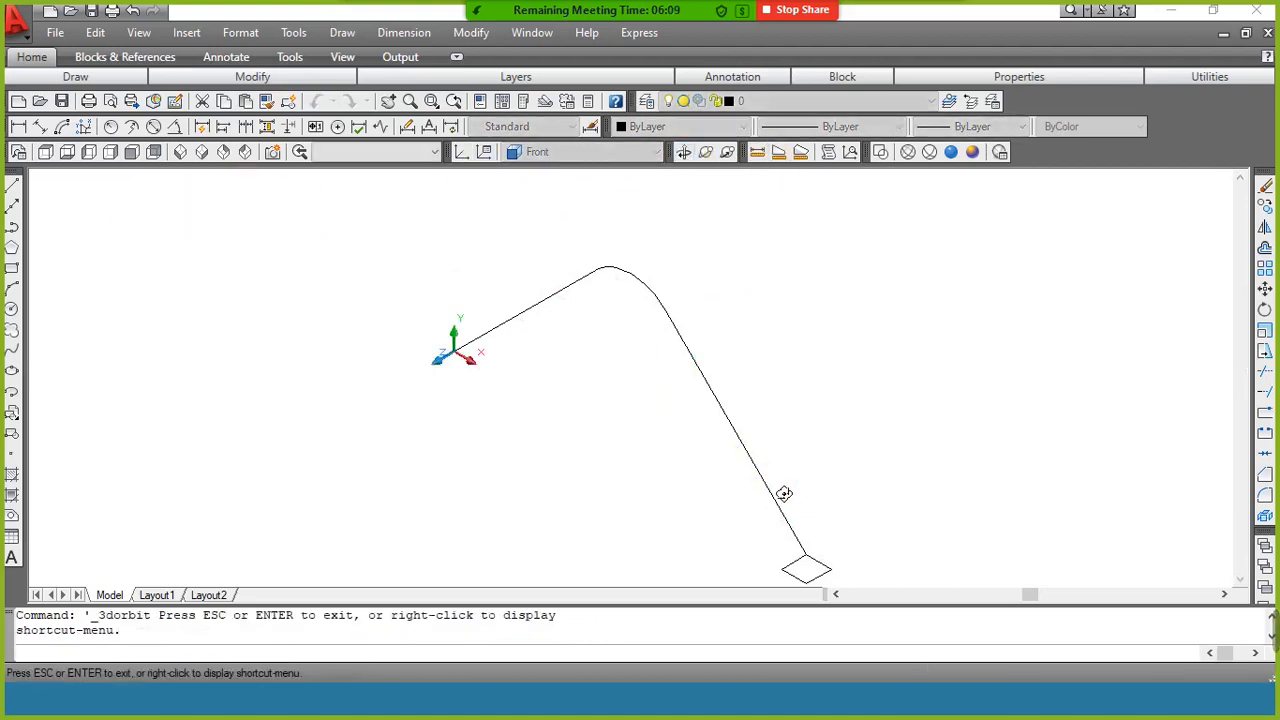
drag(784, 493, 782, 459)
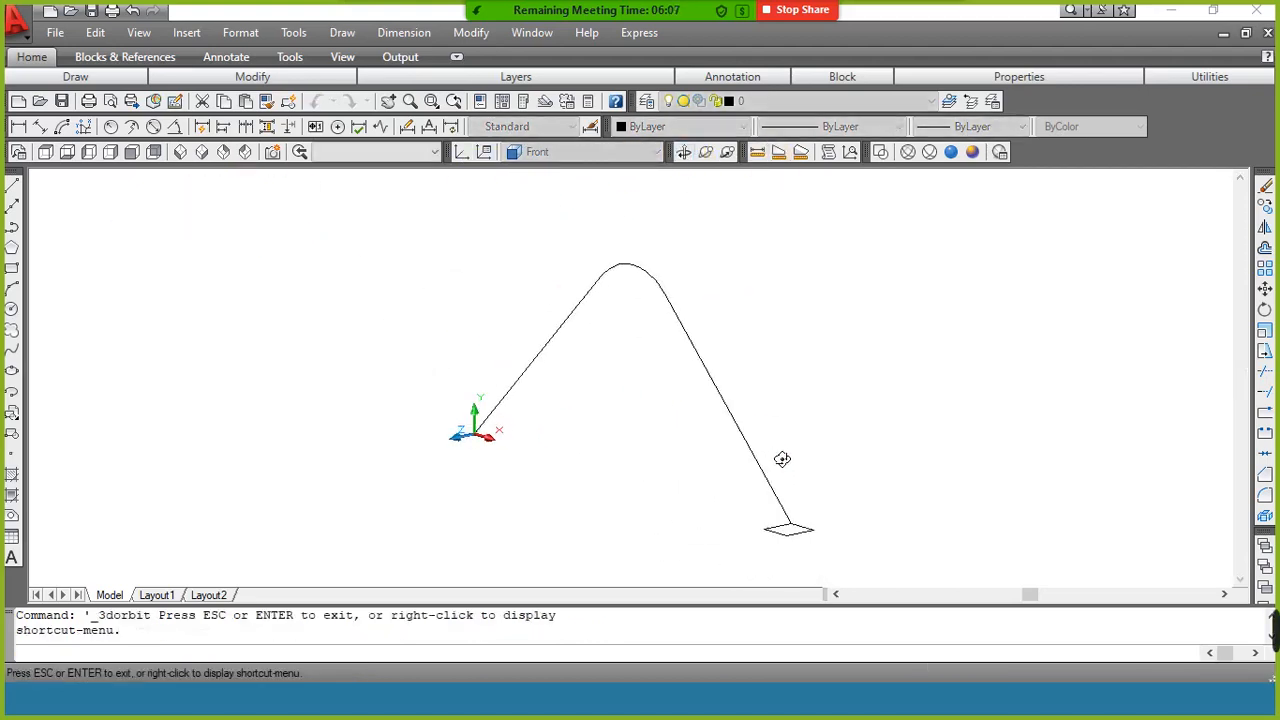
right_click(782, 322)
click(812, 336)
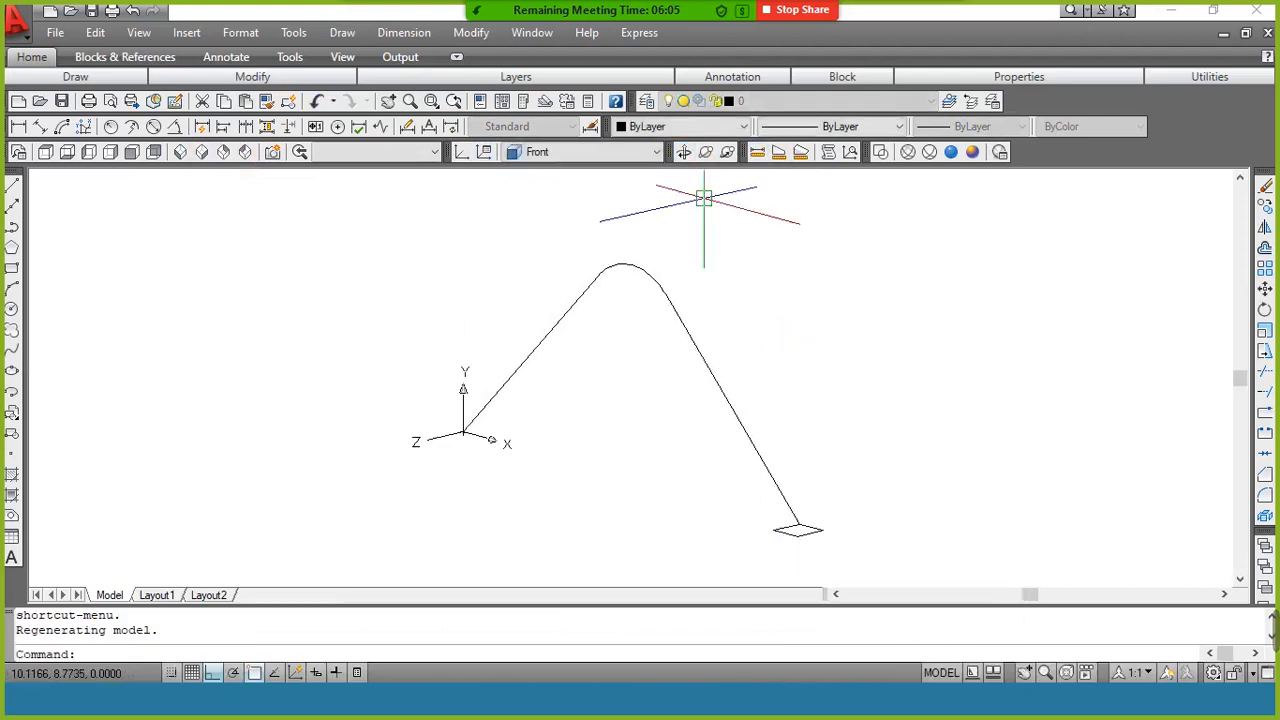
click(203, 151)
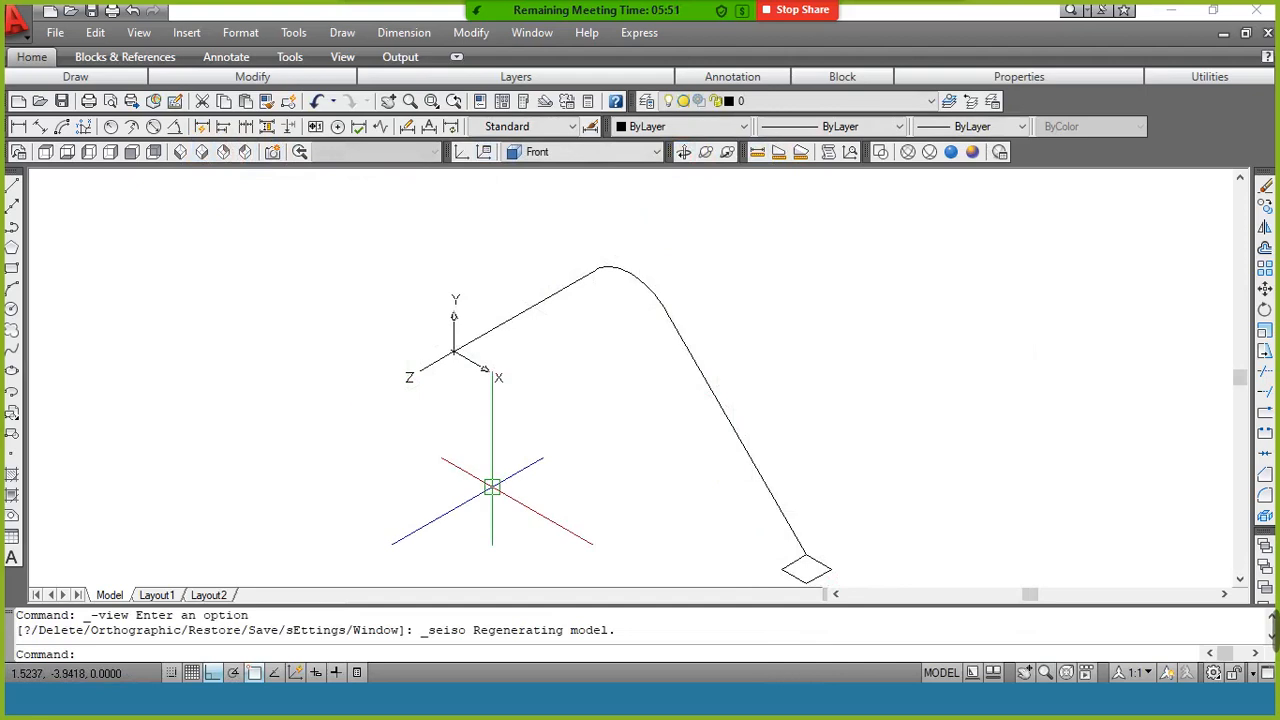
Extrude the rotated 1 x 1 square along the filleted polyline, using the Path option of EXTRUDE.
text(ext)
key(Return)
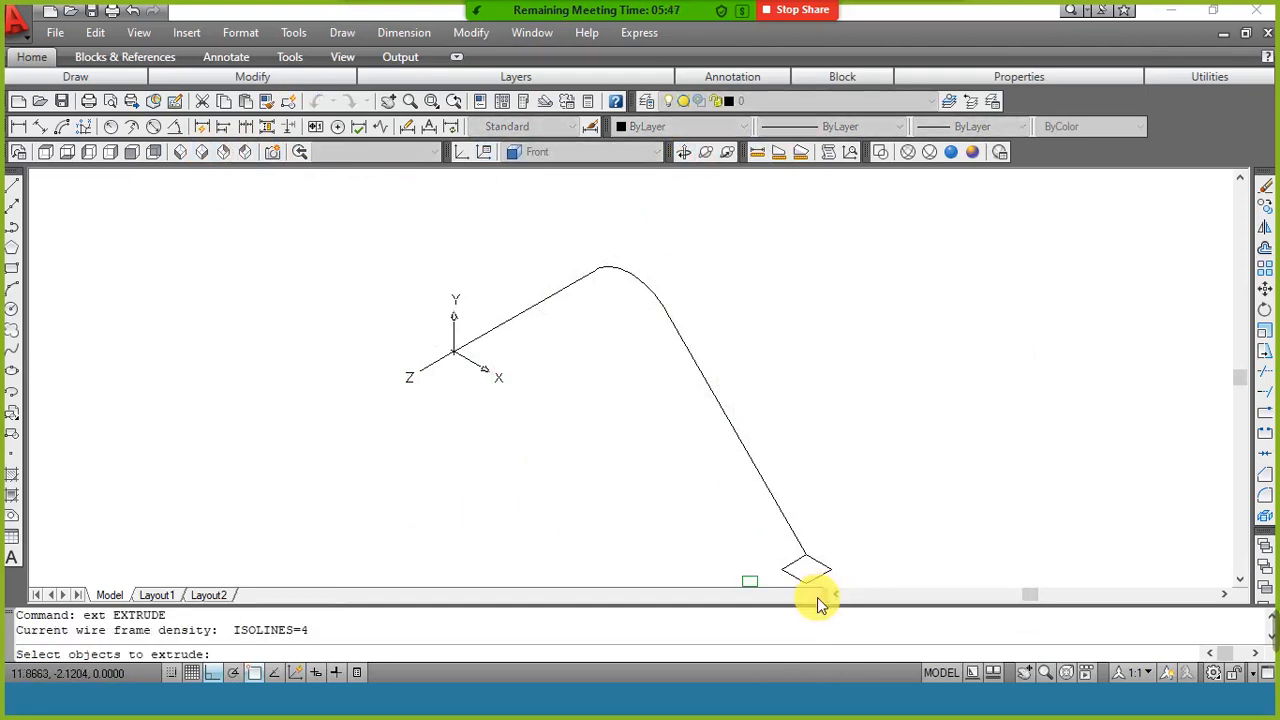
click(825, 562)
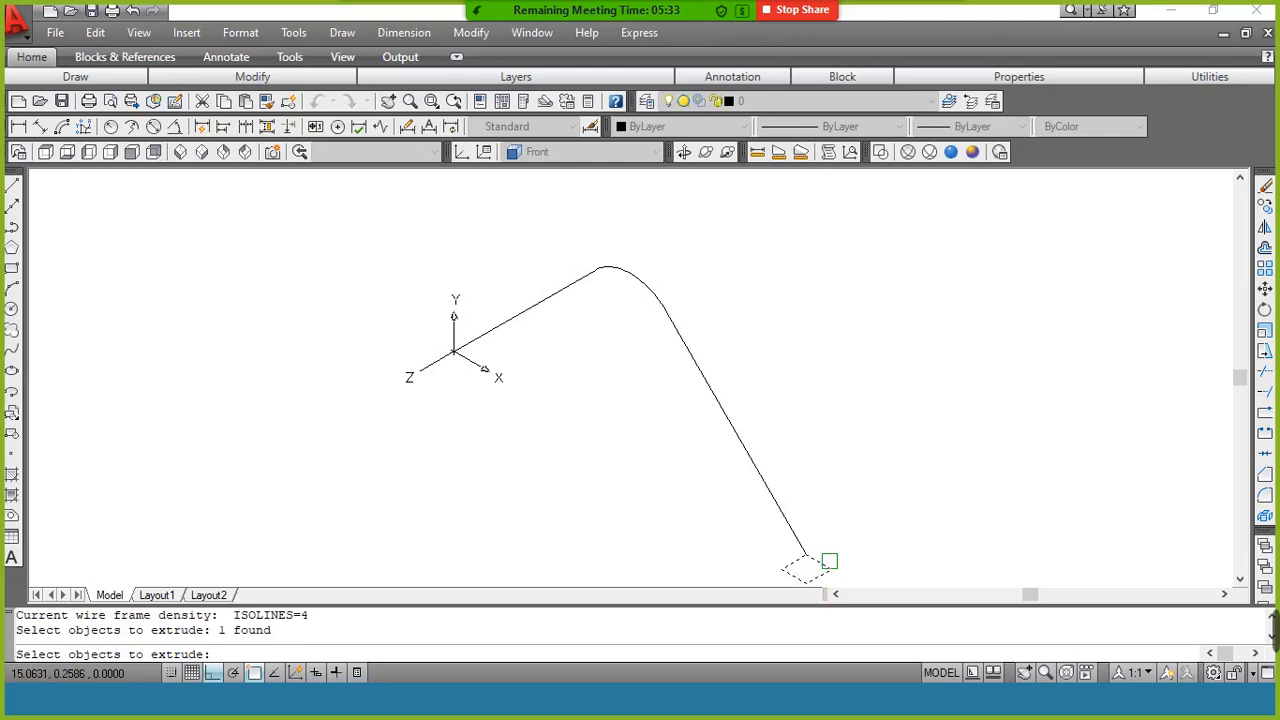
key(Return)
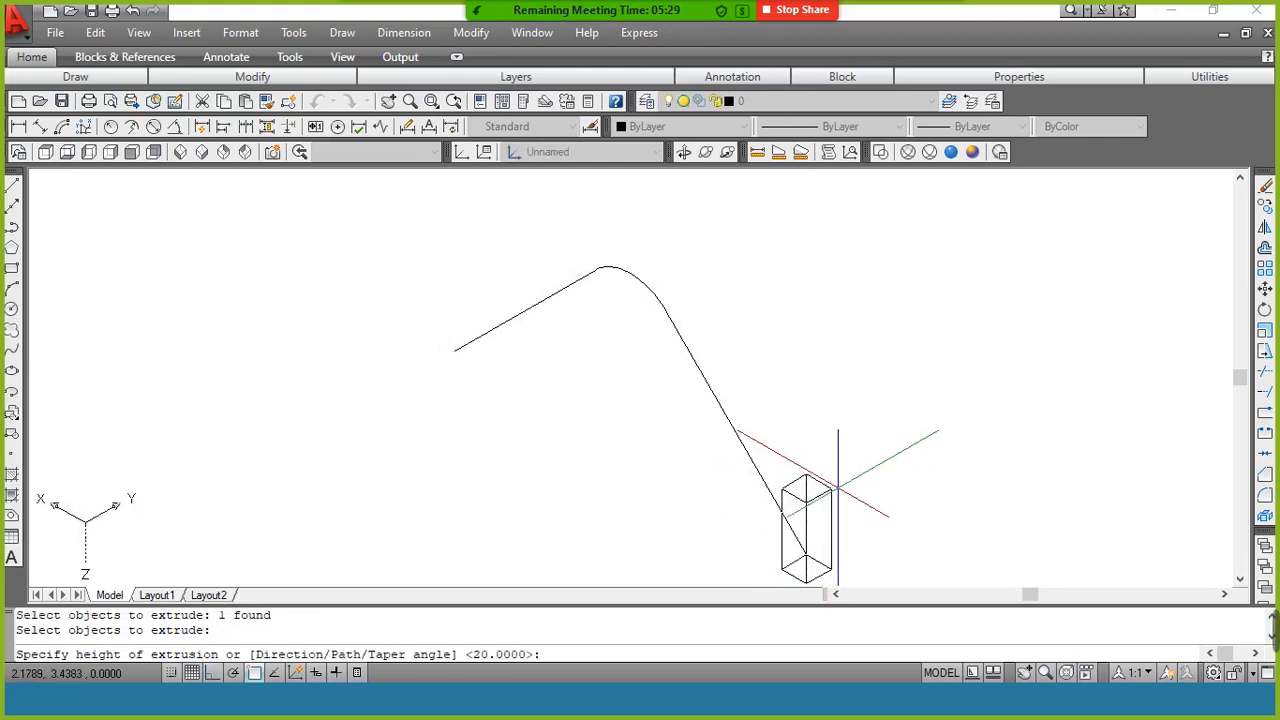
text(p)
key(Return)
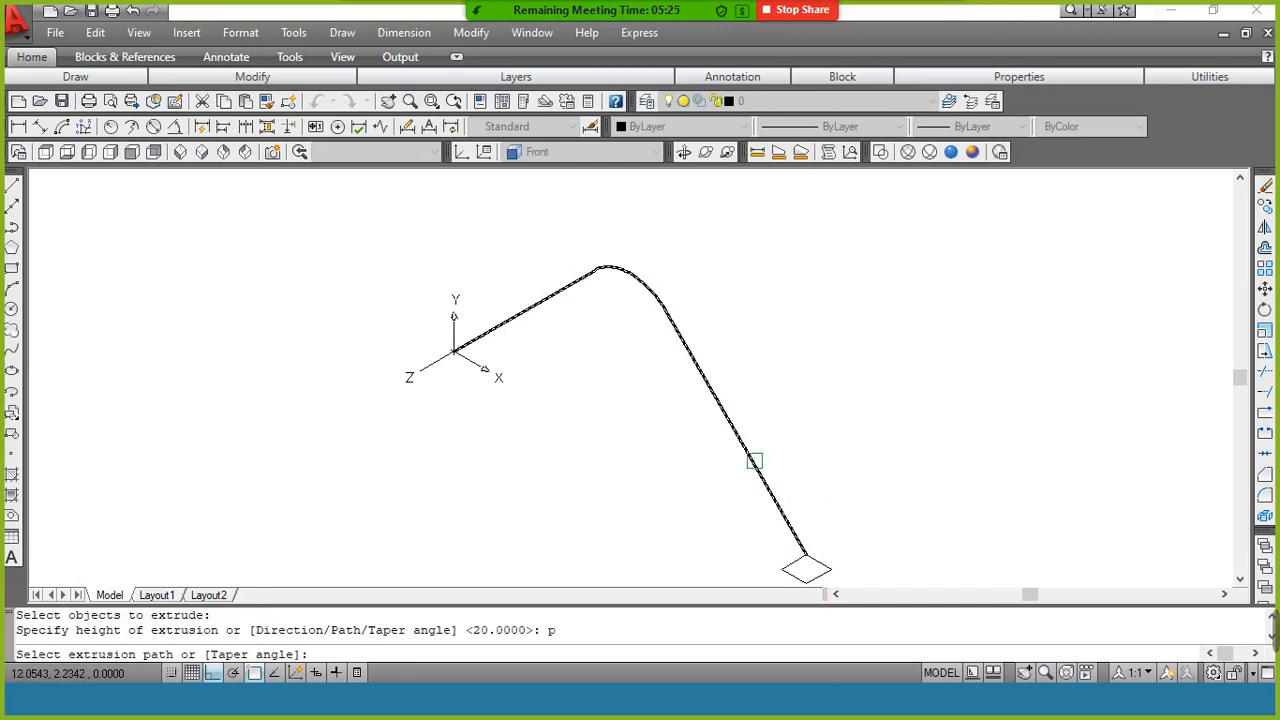
click(754, 461)
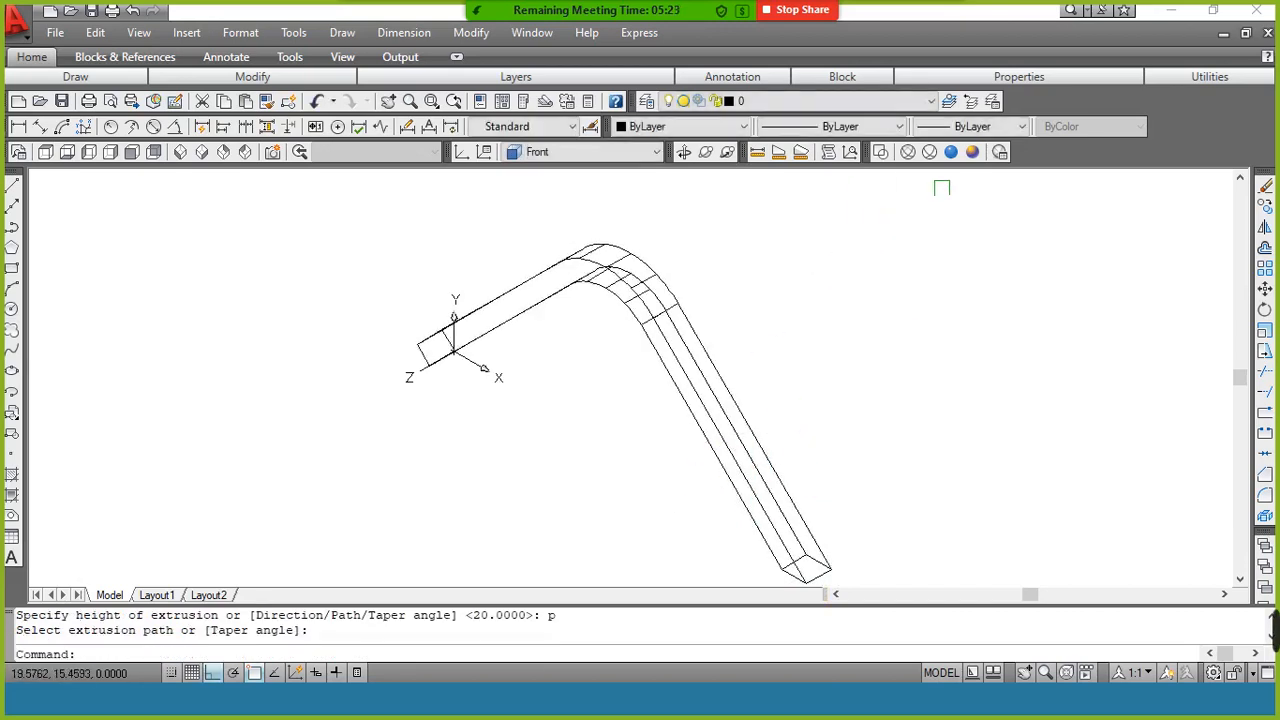
Shade the extruded waveguide in the Conceptual visual style, orbit around it to inspect its shape, and restore the SE Isometric view.
click(975, 153)
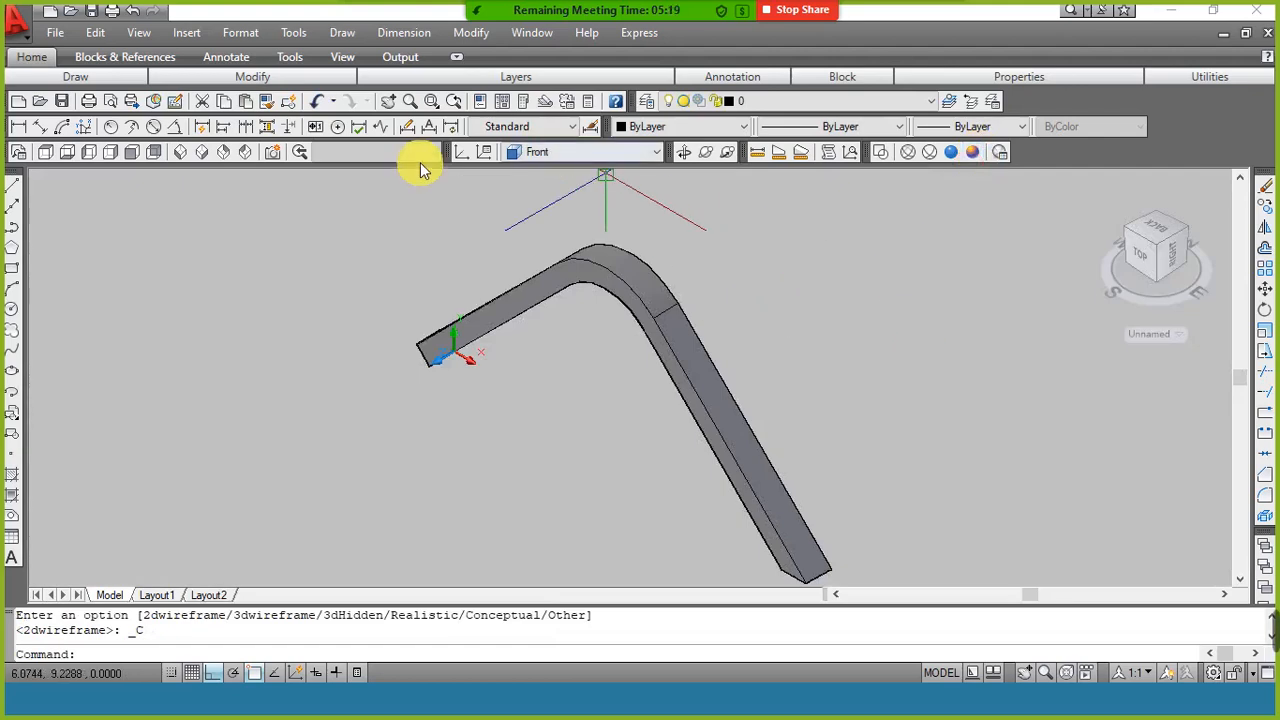
click(684, 152)
drag(711, 349, 791, 320)
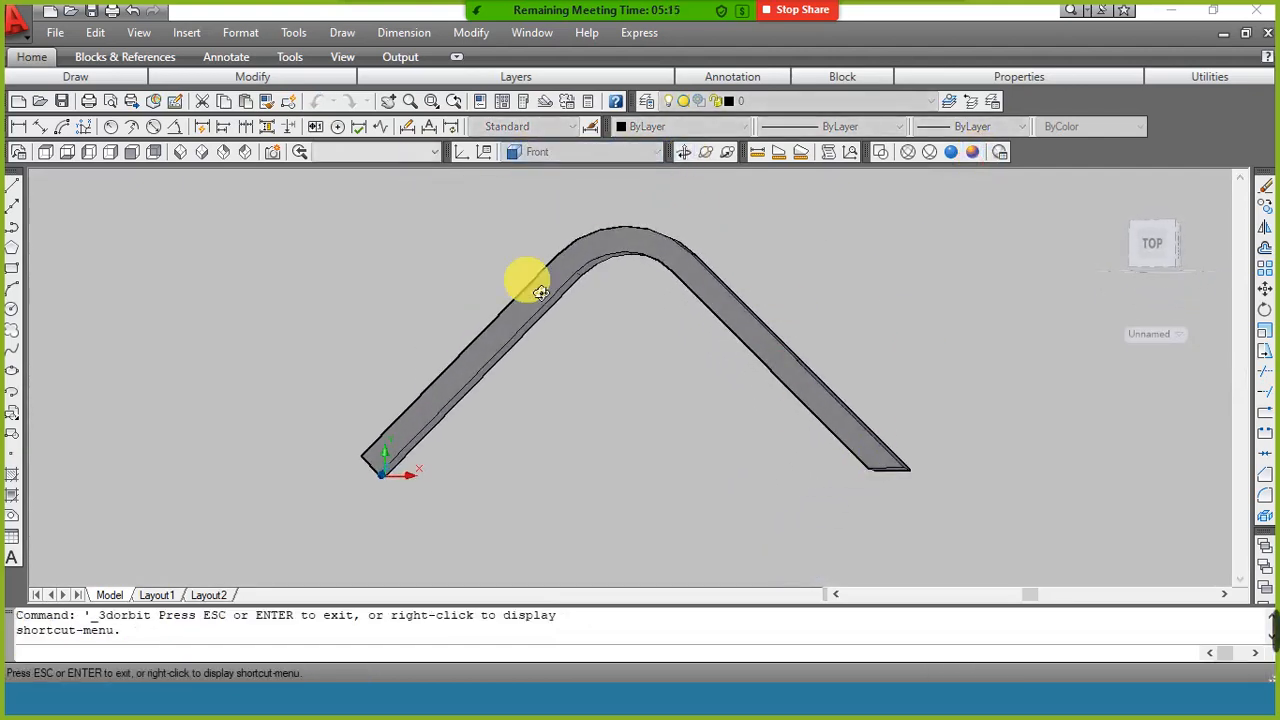
drag(749, 354, 829, 346)
click(691, 236)
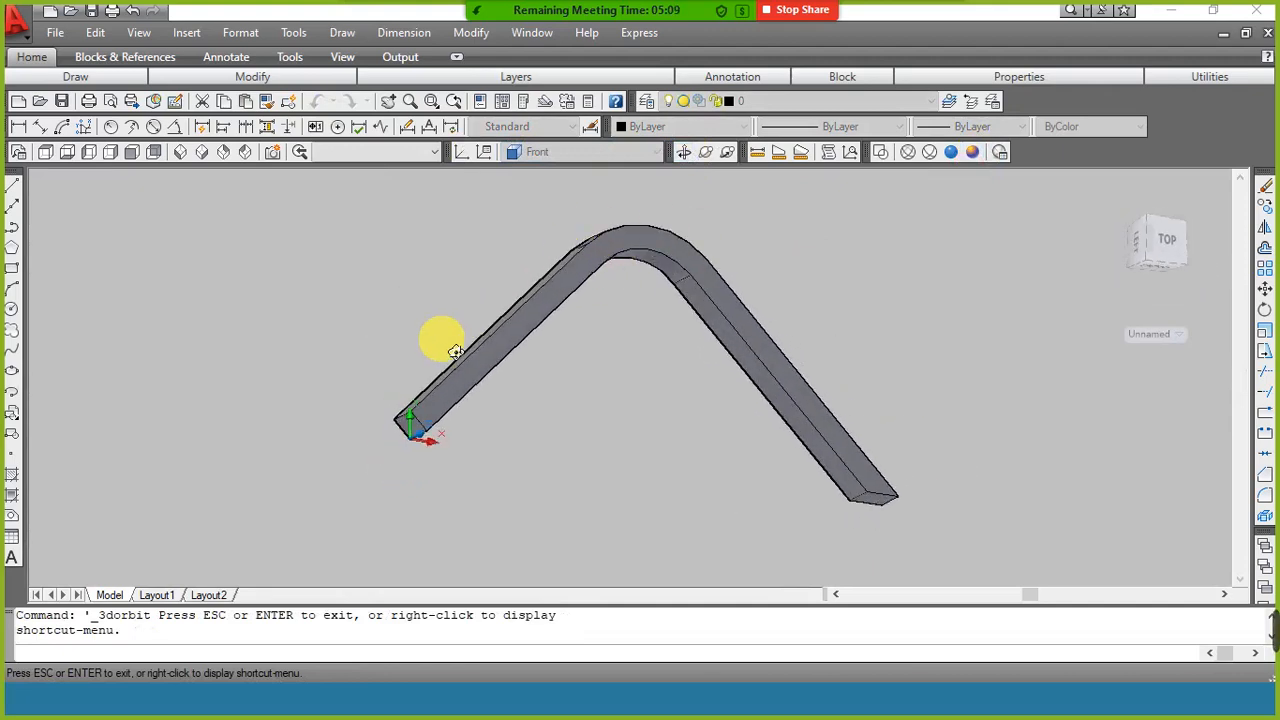
drag(443, 343, 412, 360)
right_click(412, 360)
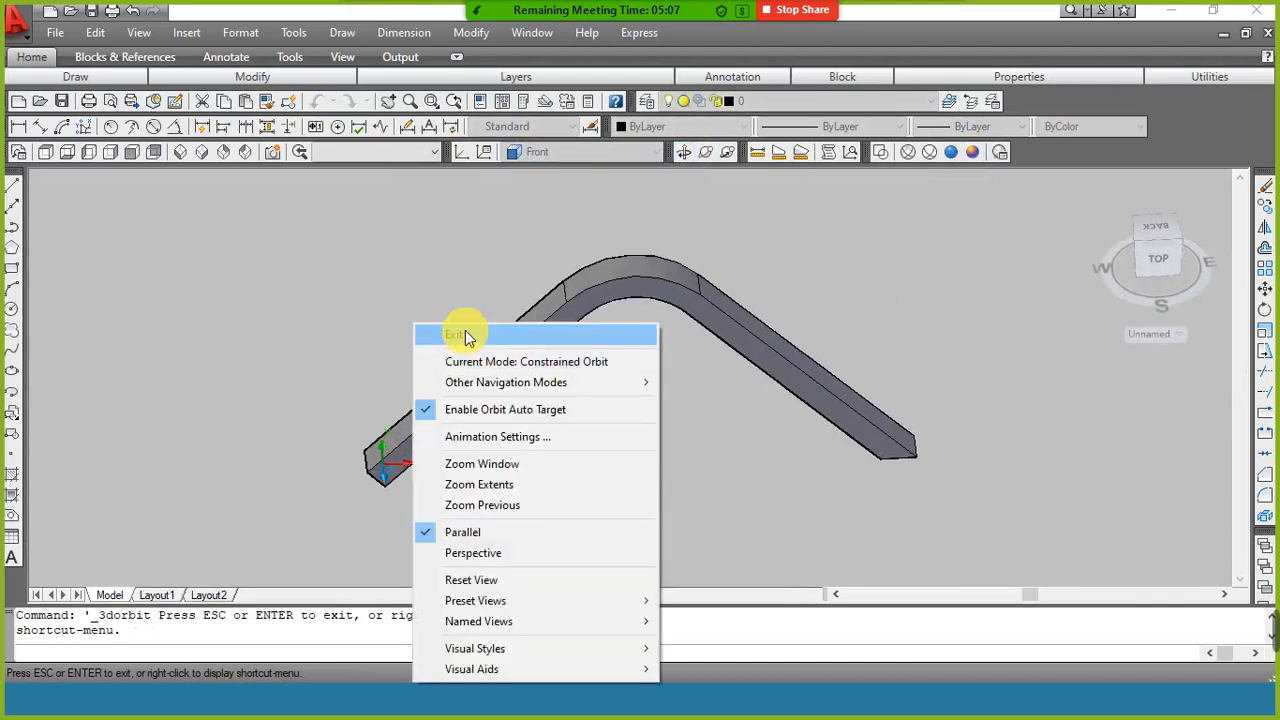
click(465, 330)
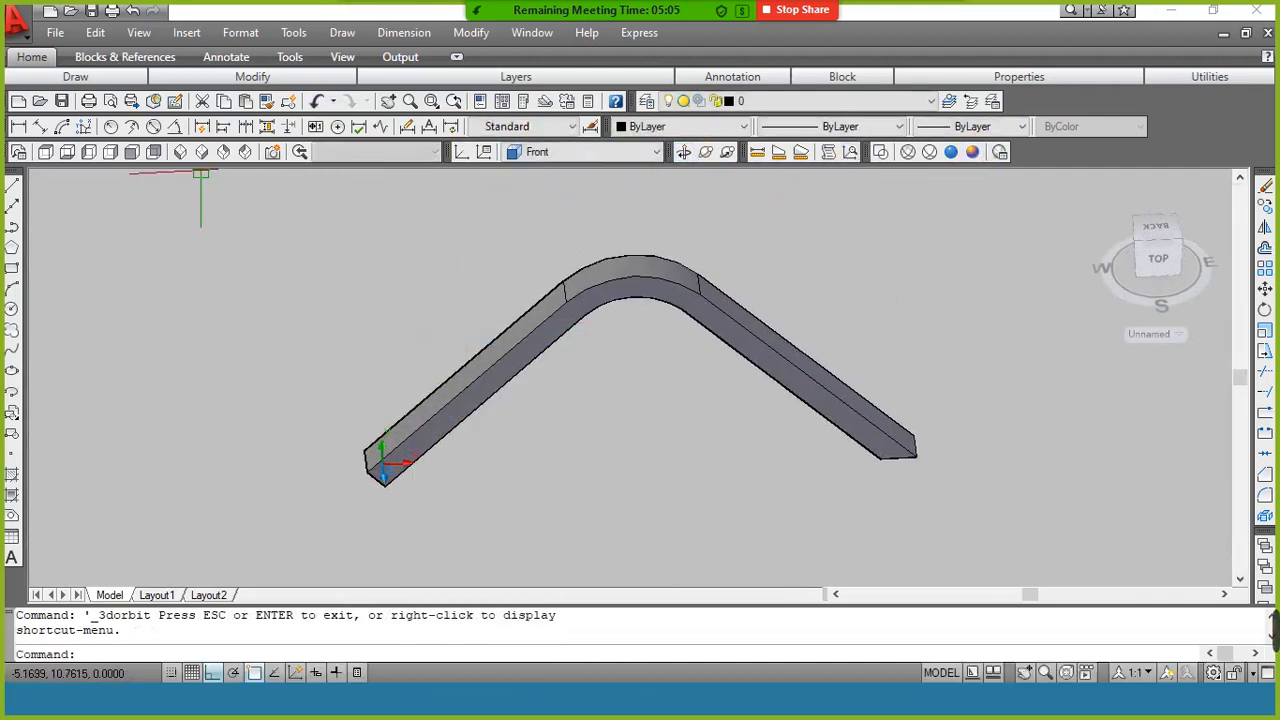
click(202, 153)
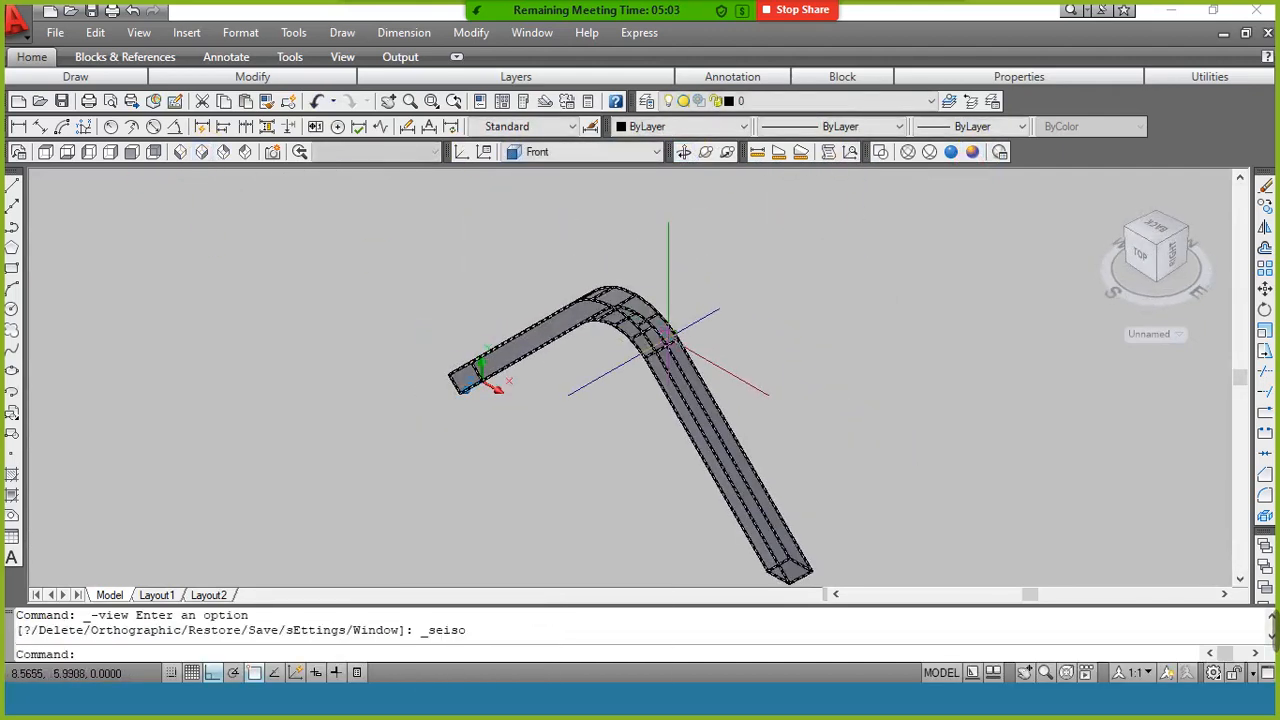
Erase the extruded waveguide solid and return the display to the 2D Wireframe visual style.
click(666, 340)
text(e)
key(Return)
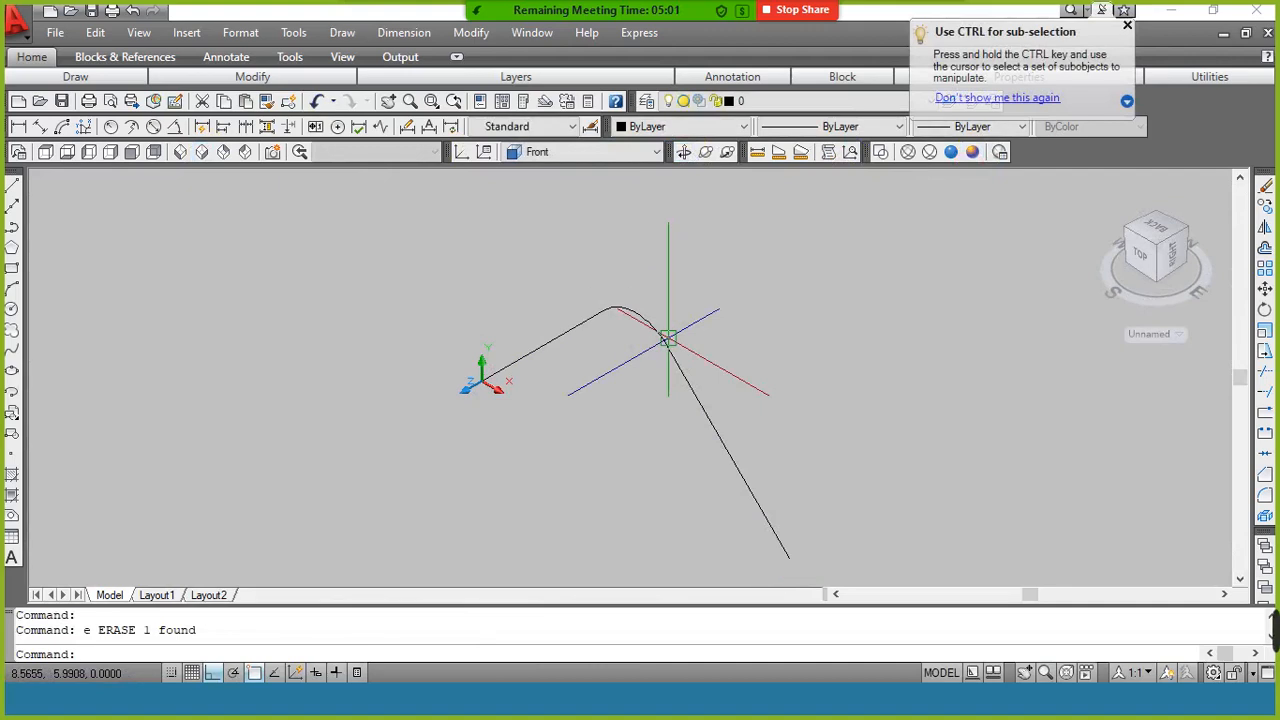
click(1127, 26)
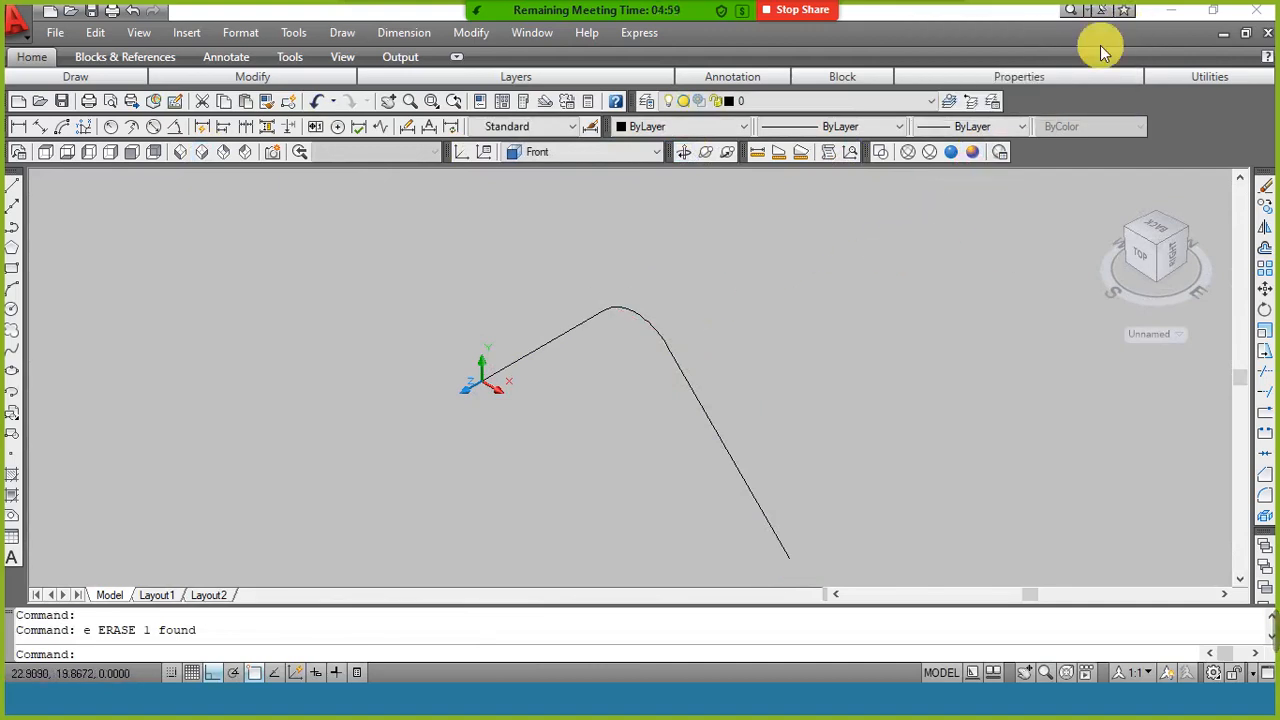
click(880, 151)
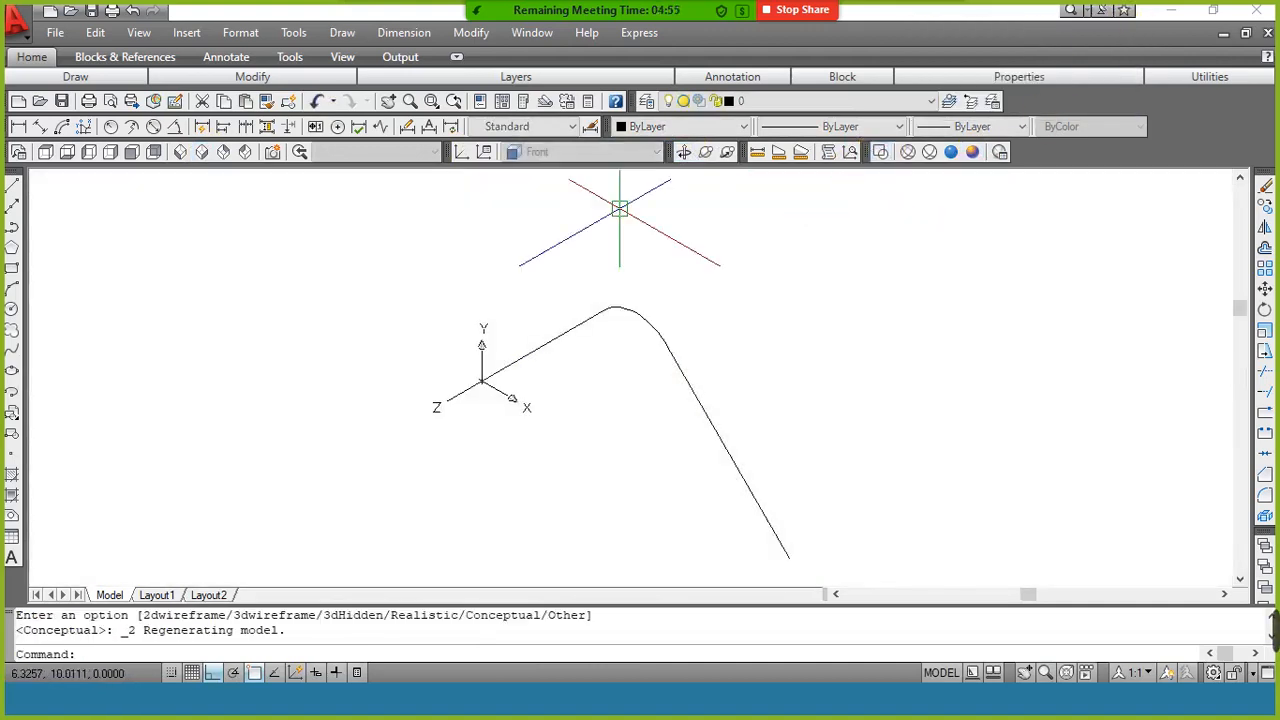
Erase the remaining polyline path and set the UCS to Top in the SE Isometric view.
click(201, 151)
click(560, 288)
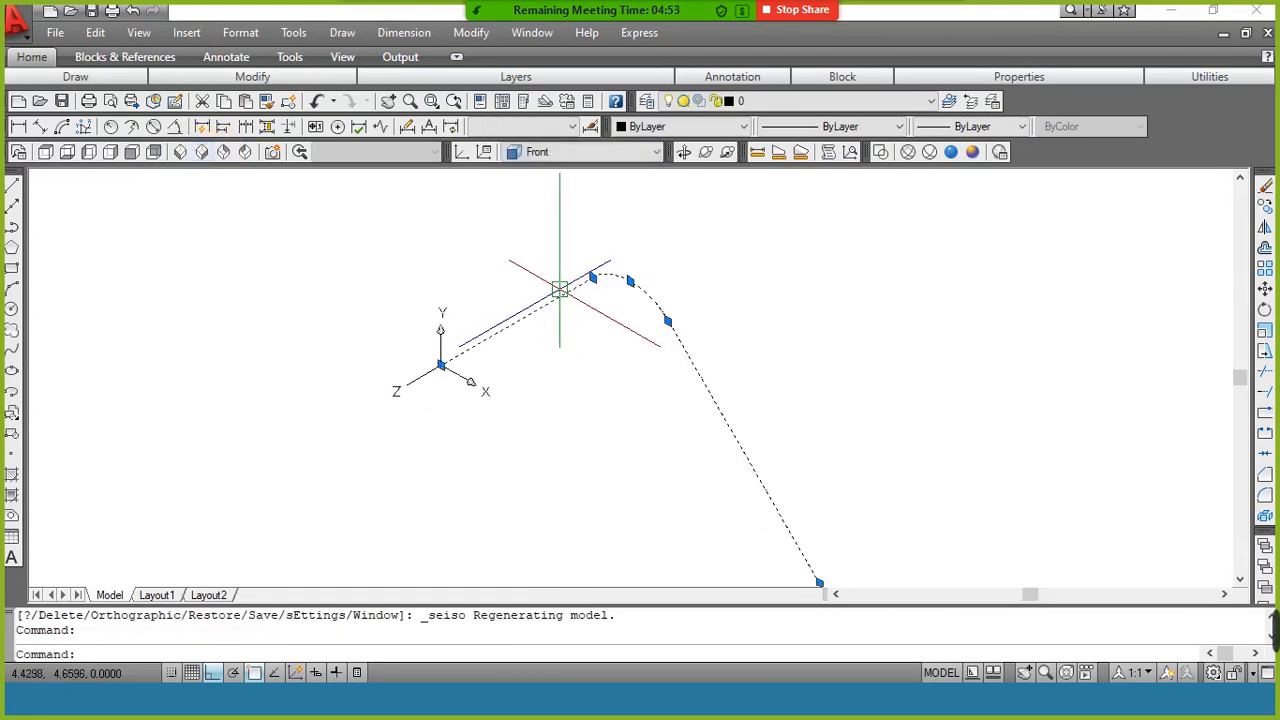
text(e)
key(Return)
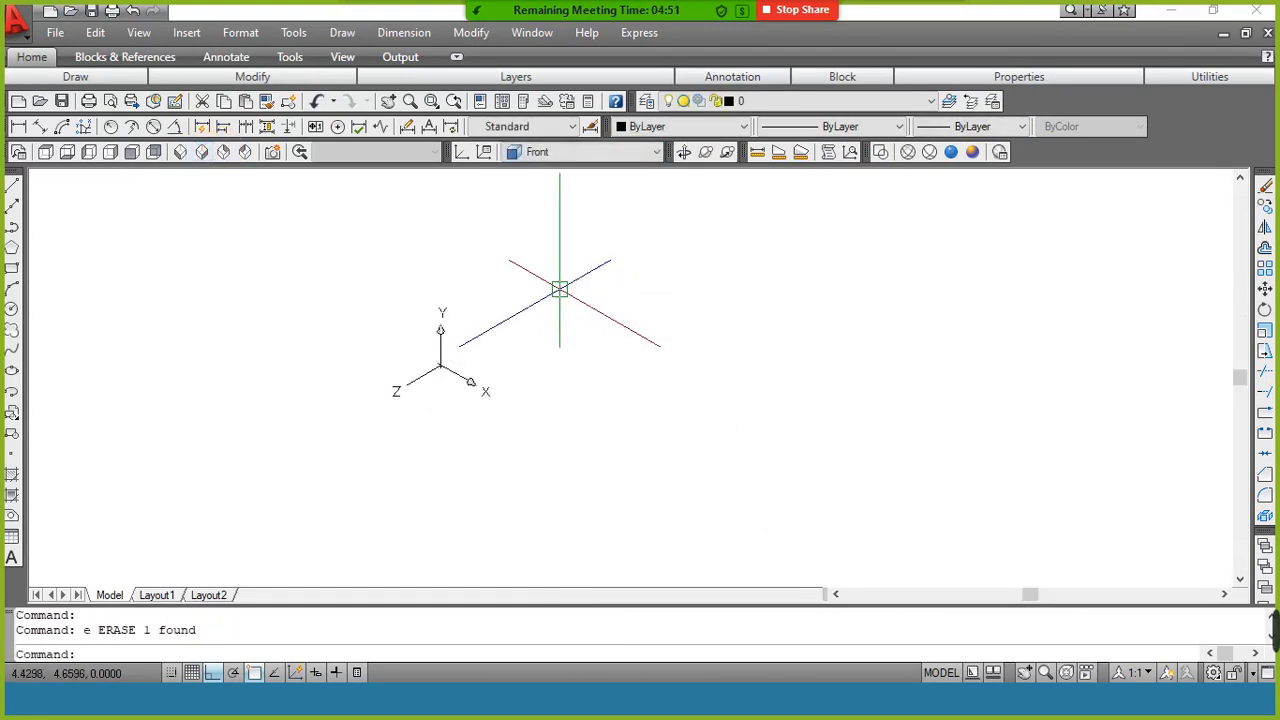
click(586, 152)
click(596, 206)
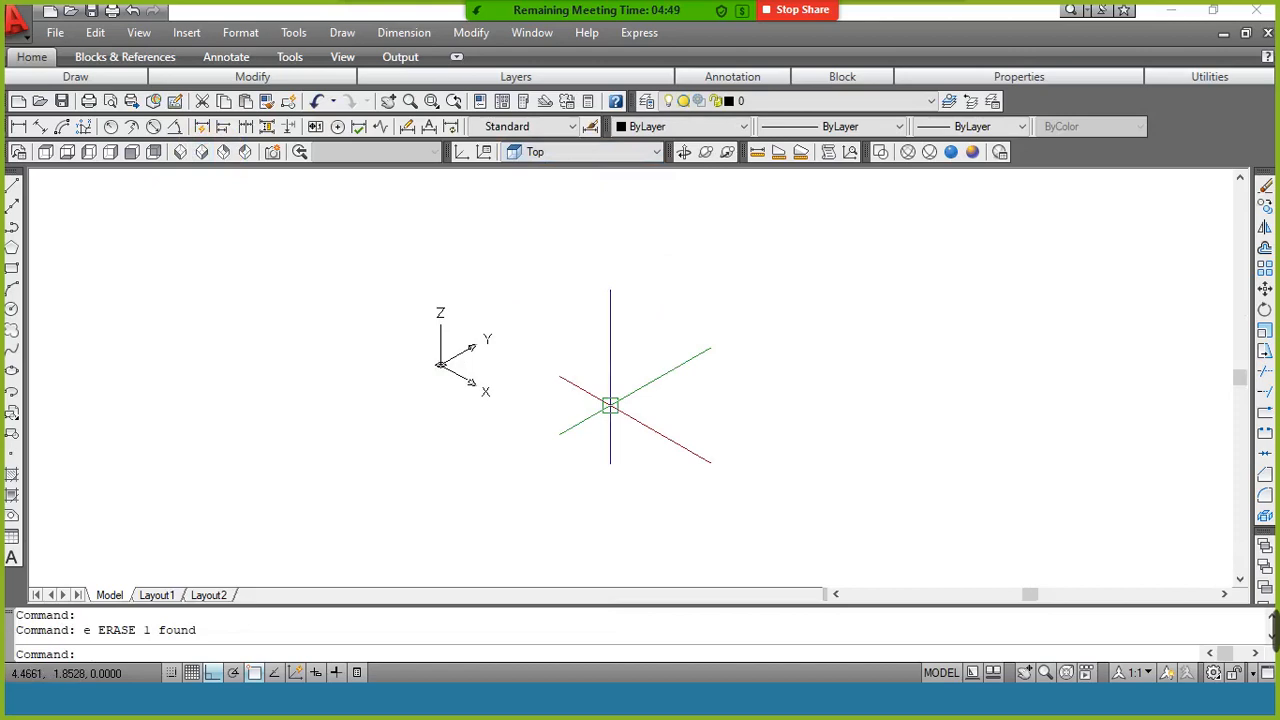
Switch to the Week-11 PDF and read the instructions on the Extrusion along Taper Angle slide.
key(alt+Tab)
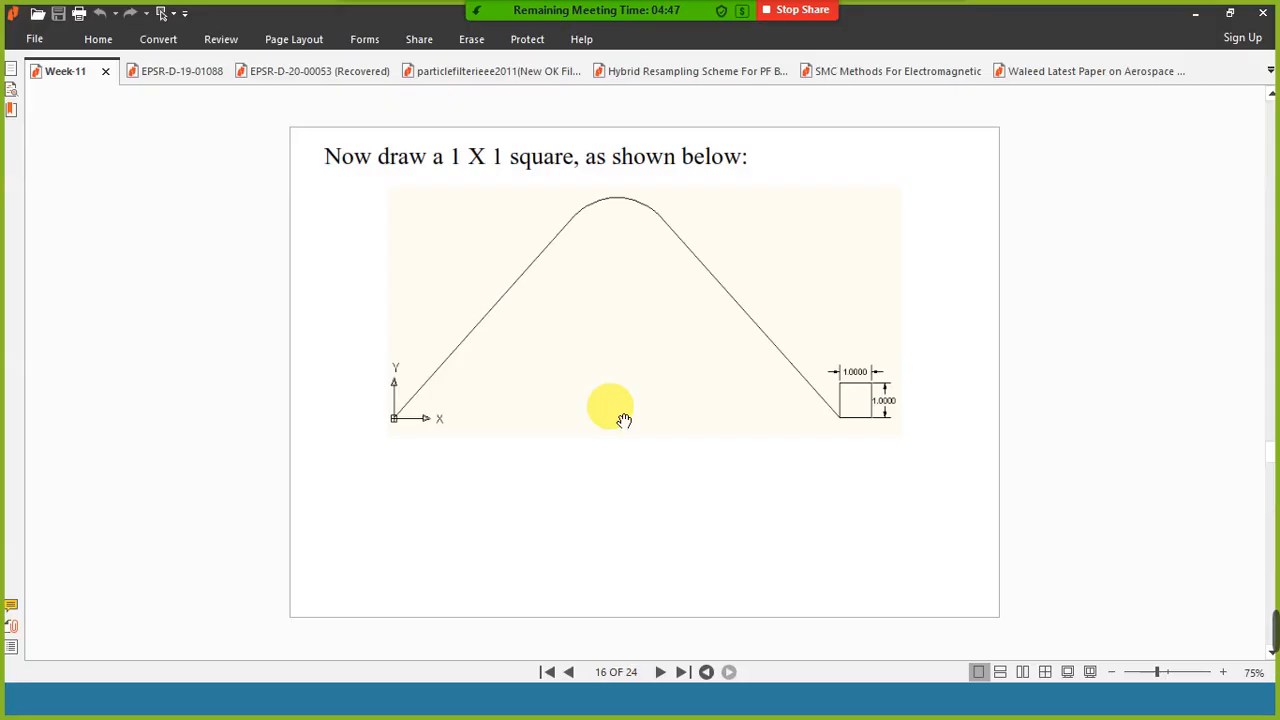
click(612, 411)
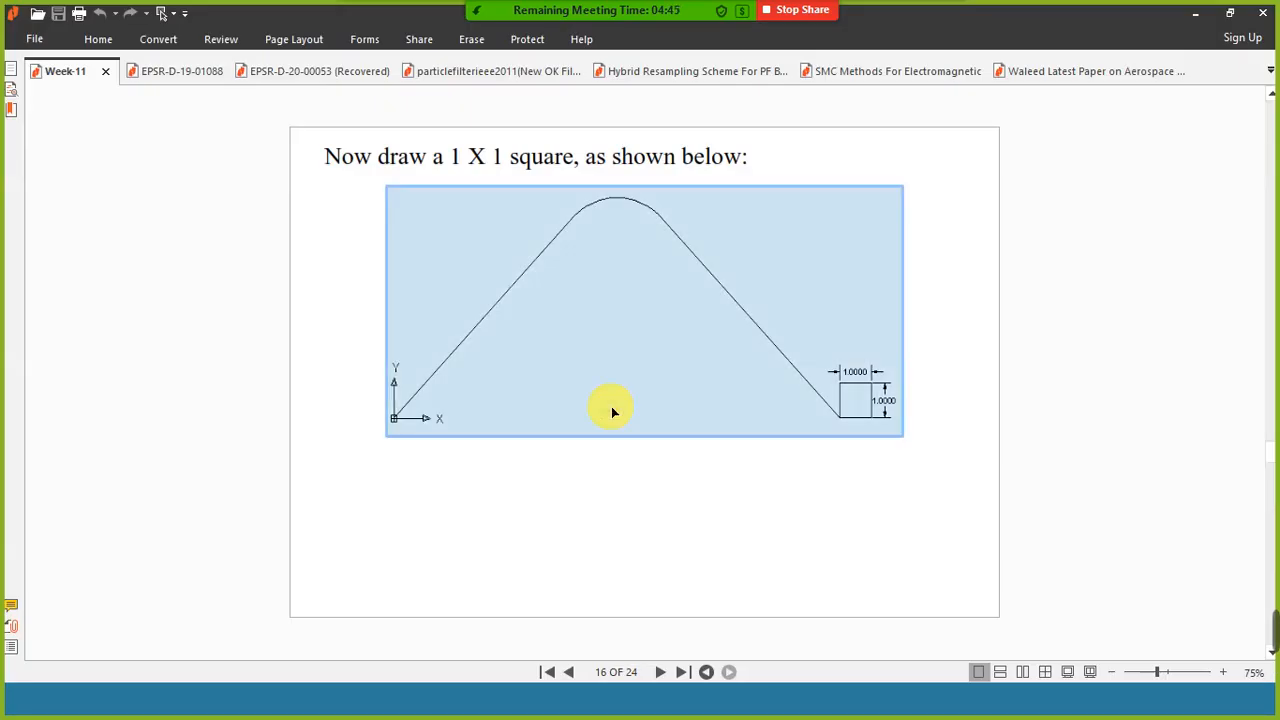
scroll(611, 406, down, 2)
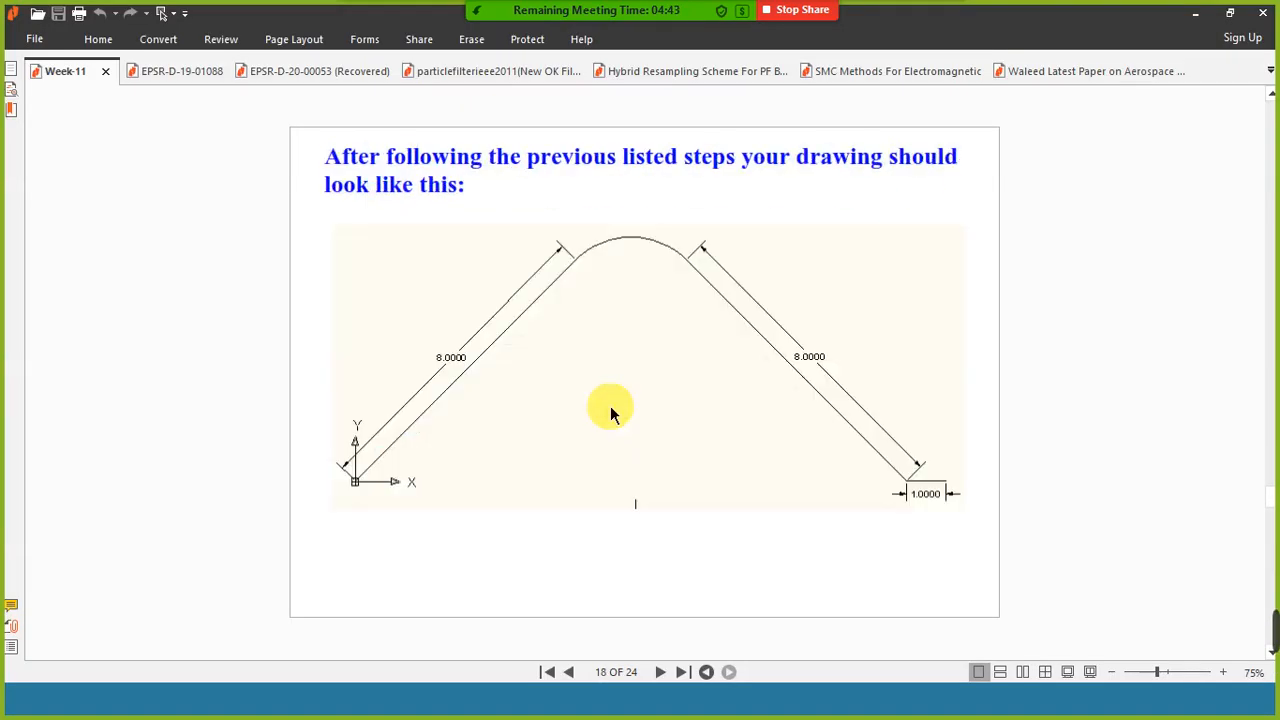
scroll(610, 406, down, 4)
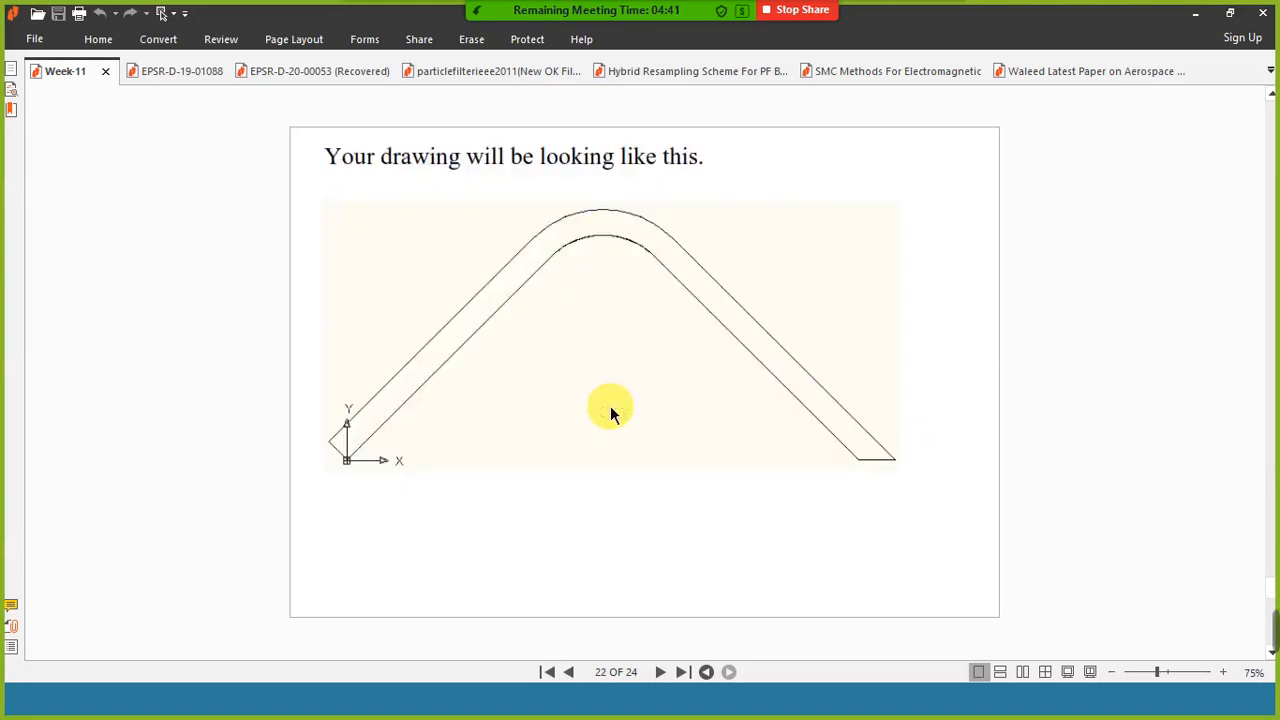
scroll(612, 412, down, 1)
scroll(612, 414, down, 1)
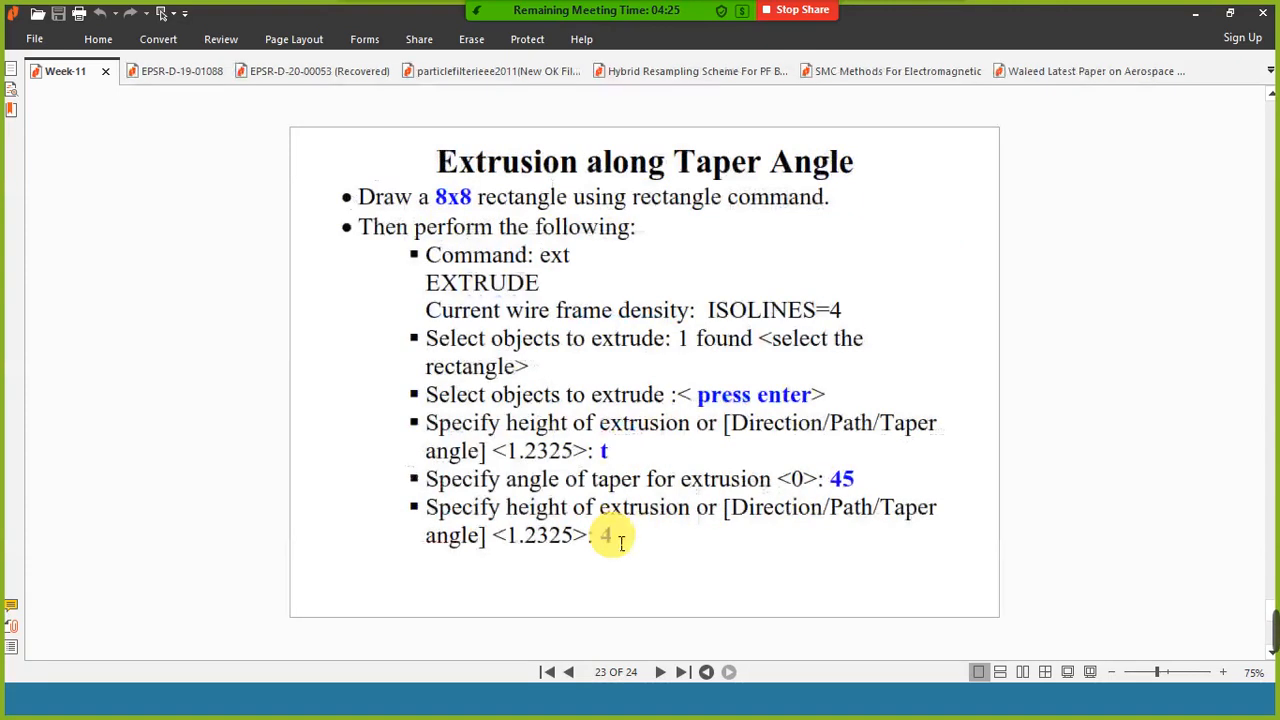
Switch back to AutoCAD and draw an 8 x 8 rectangle with corners at 0,0 and 8,8.
key(alt+Tab)
text(ec)
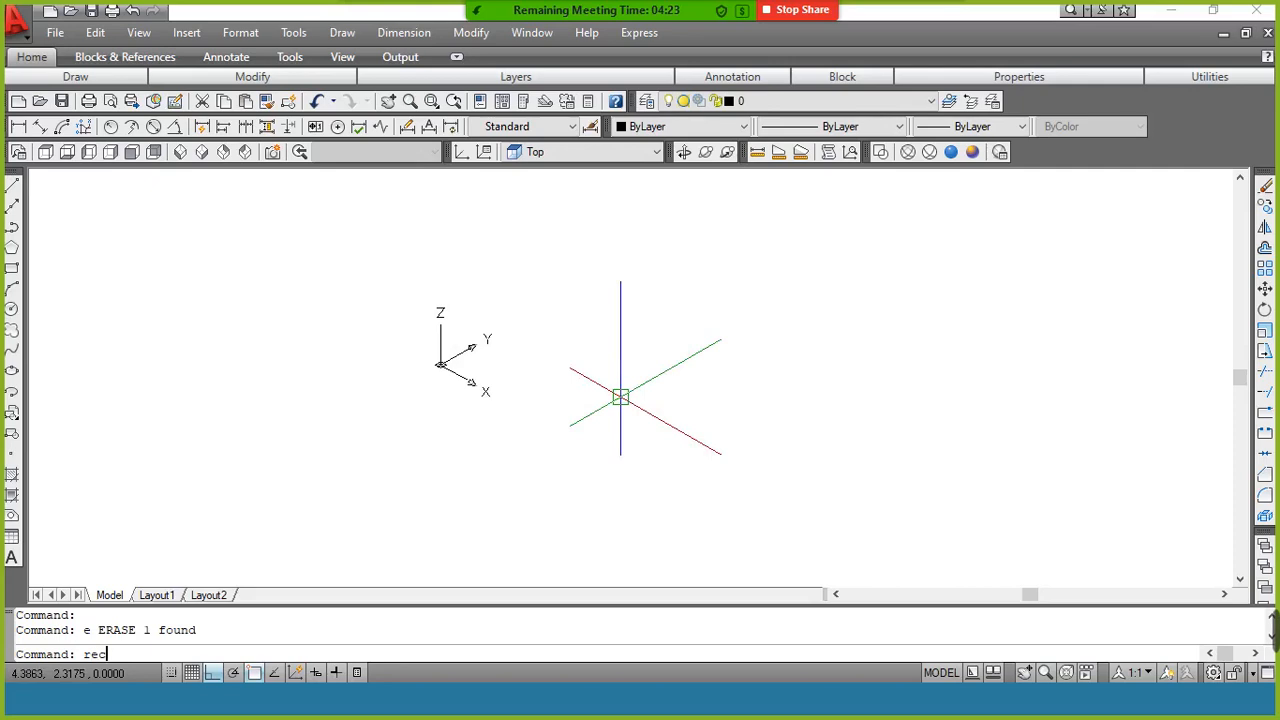
key(Return)
text(0,0)
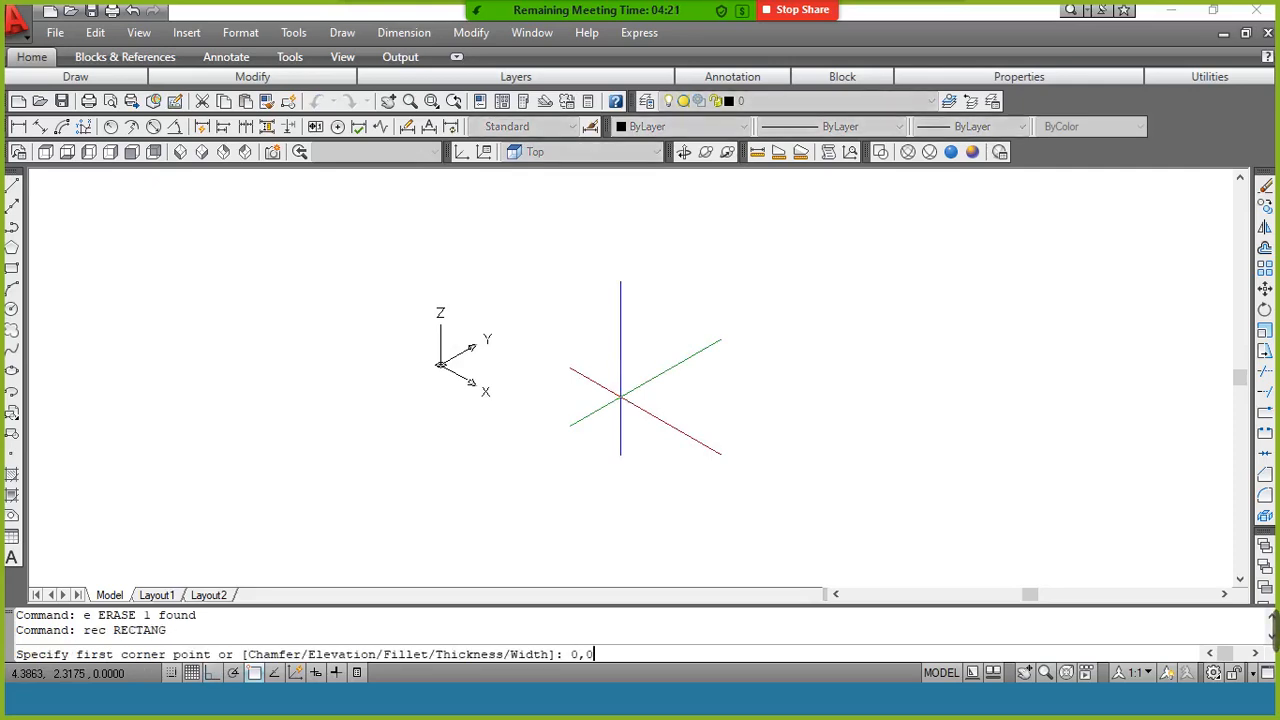
key(Return)
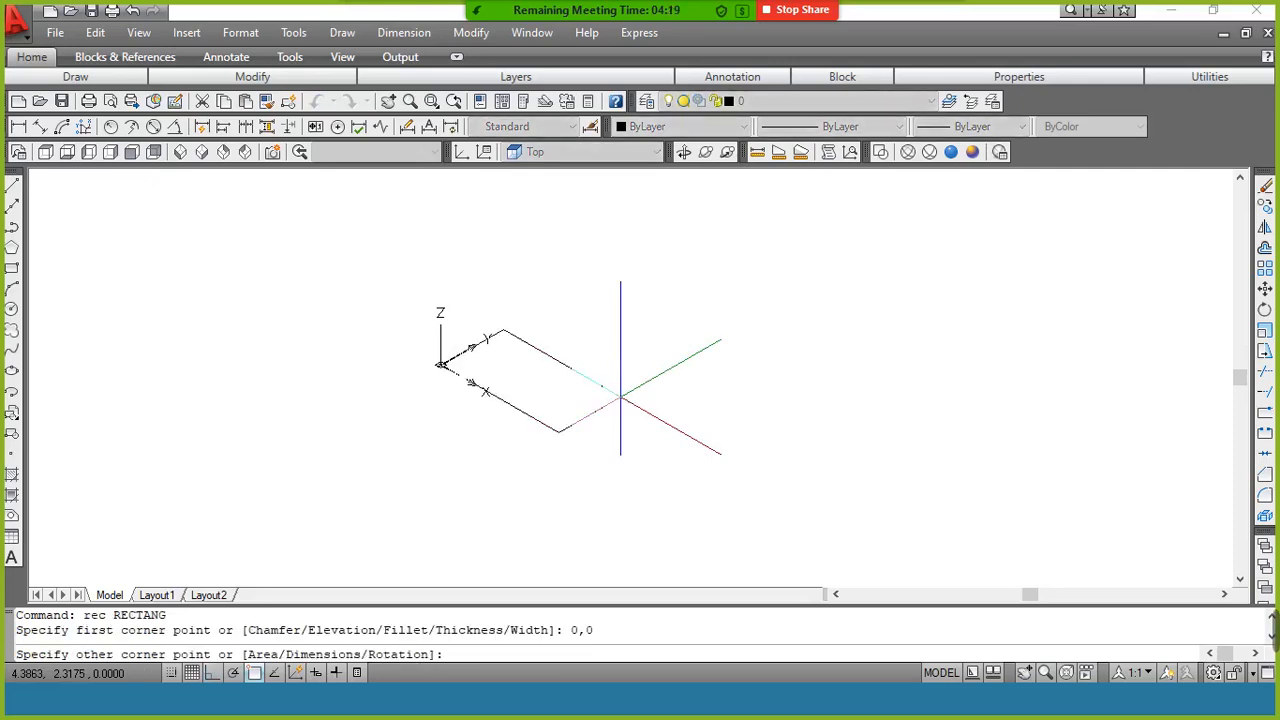
text(8,8)
key(Return)
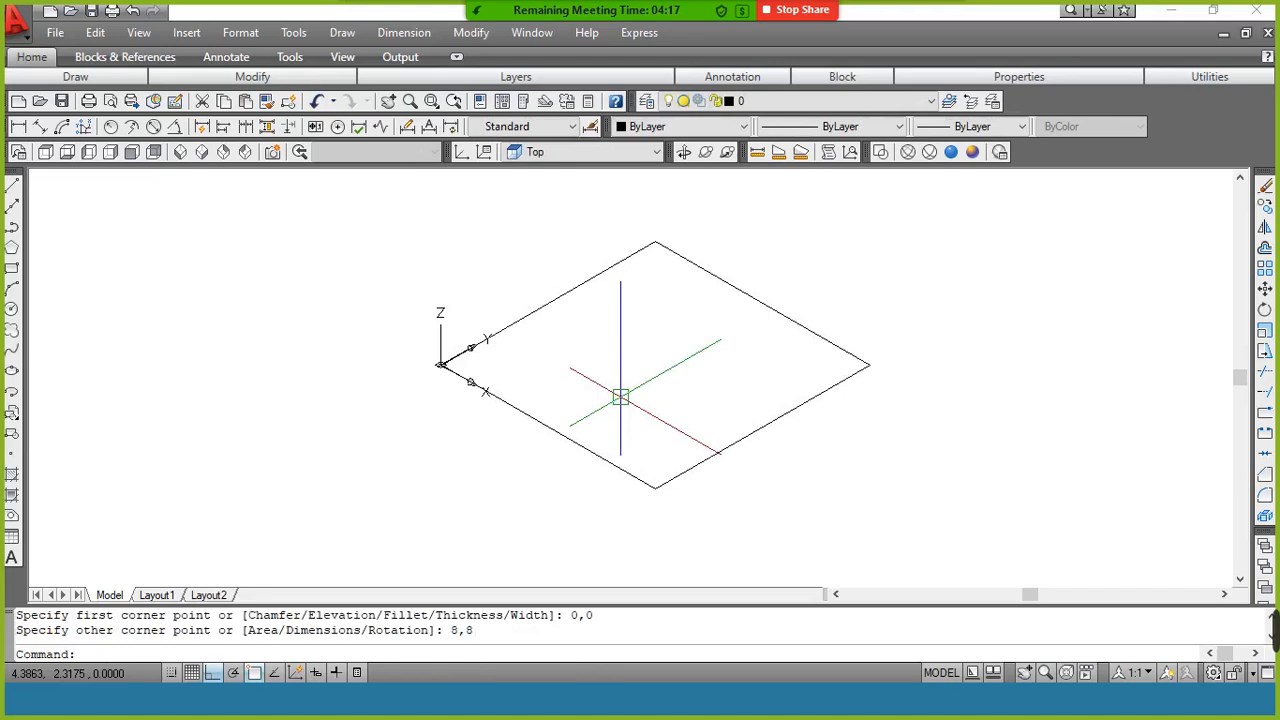
Extrude the 8 x 8 rectangle to a height of 4 with a taper angle of 45 degrees.
text(ext)
key(Return)
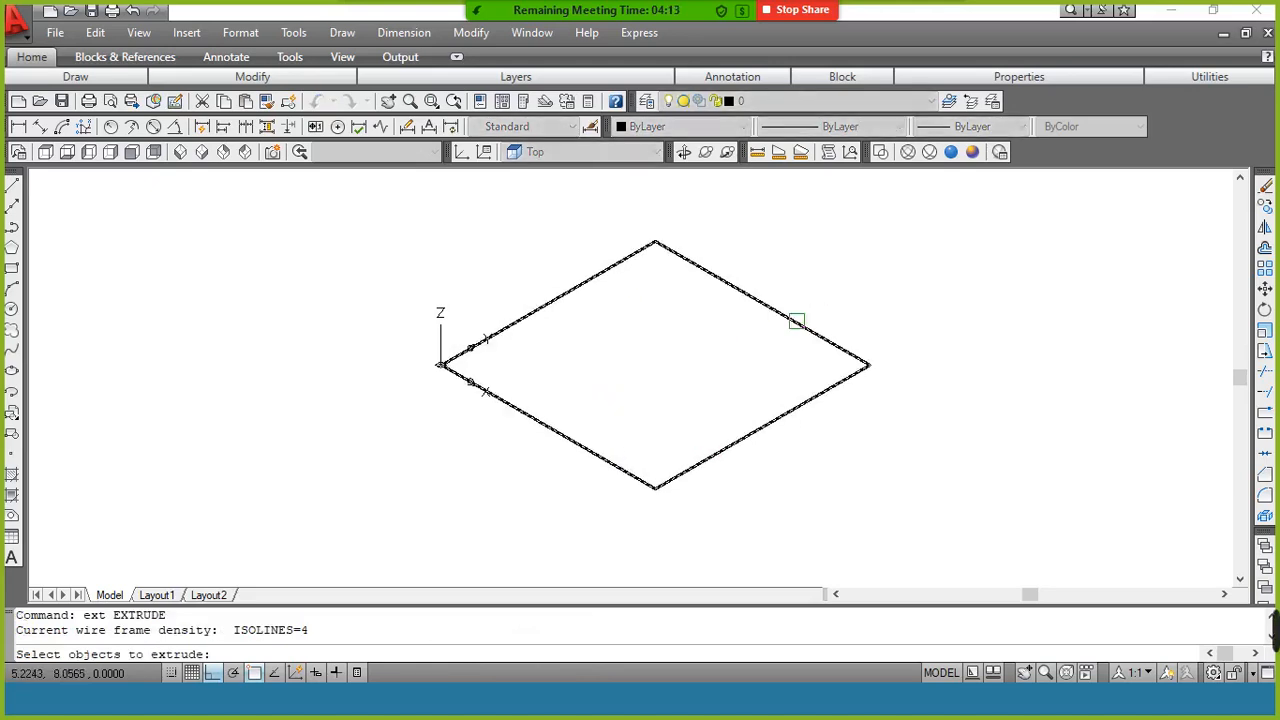
click(796, 321)
key(Return)
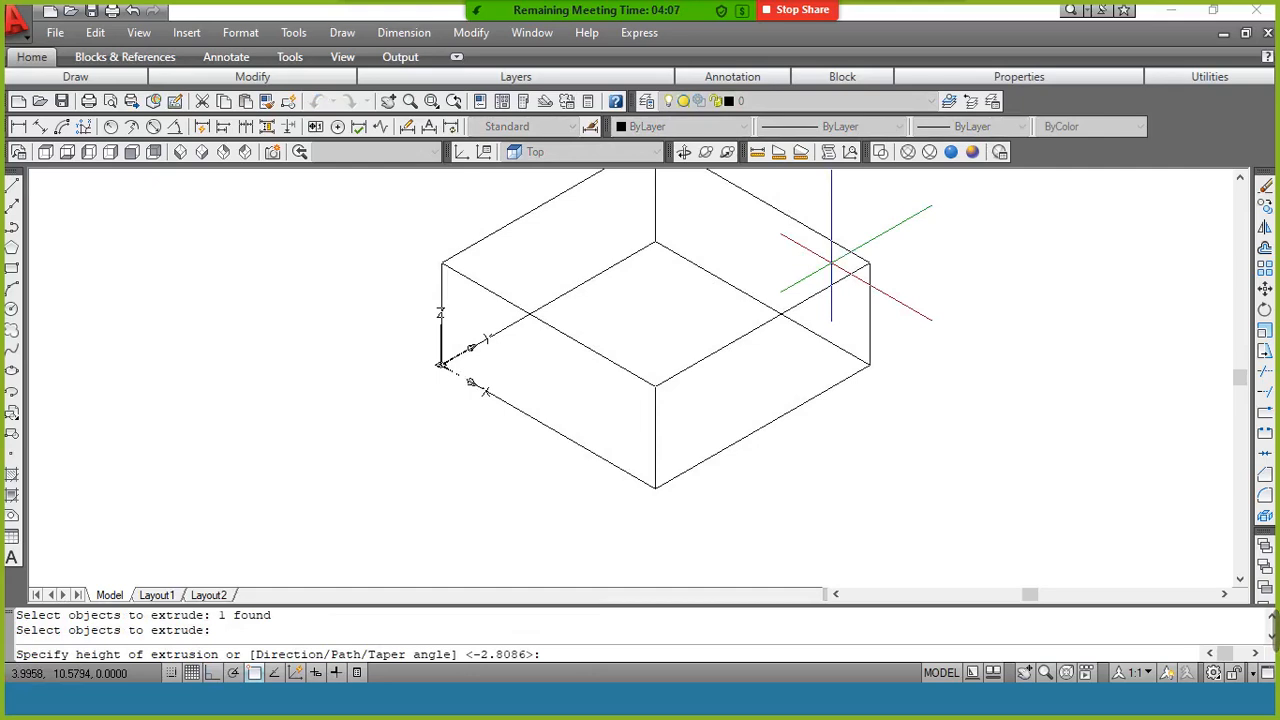
text(t)
key(Return)
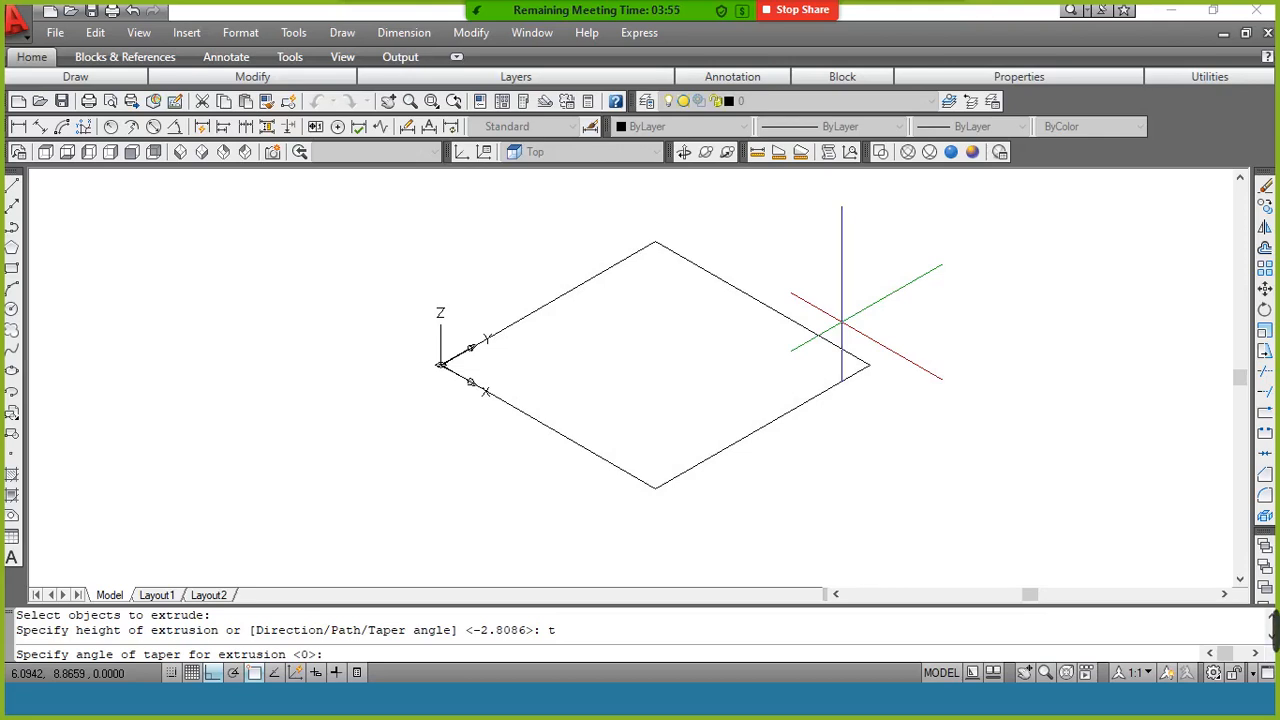
text(45)
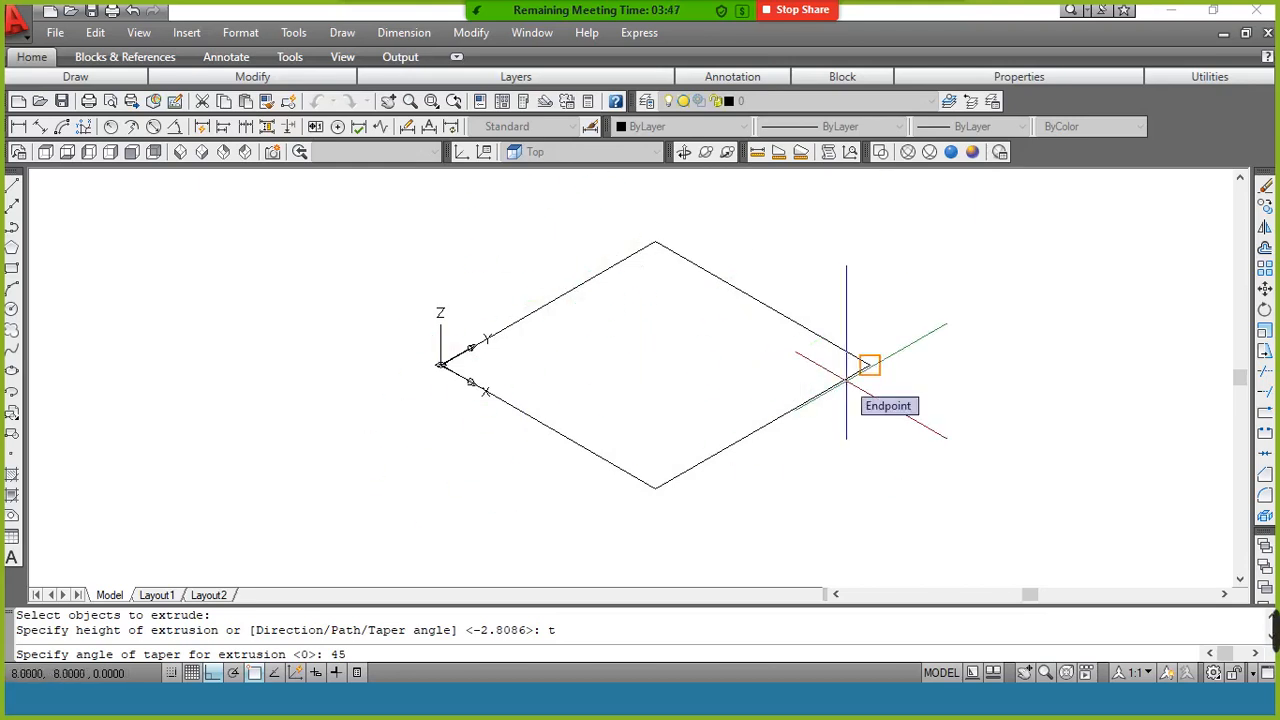
key(Return)
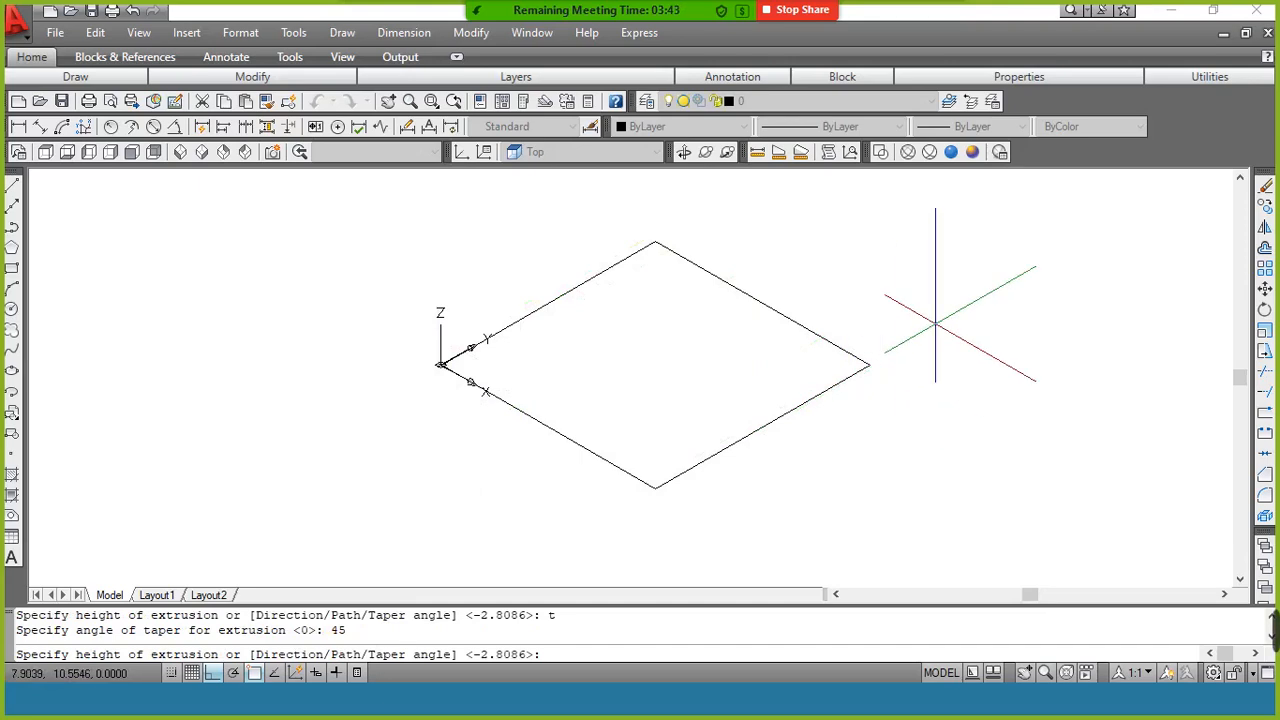
text(4)
key(Return)
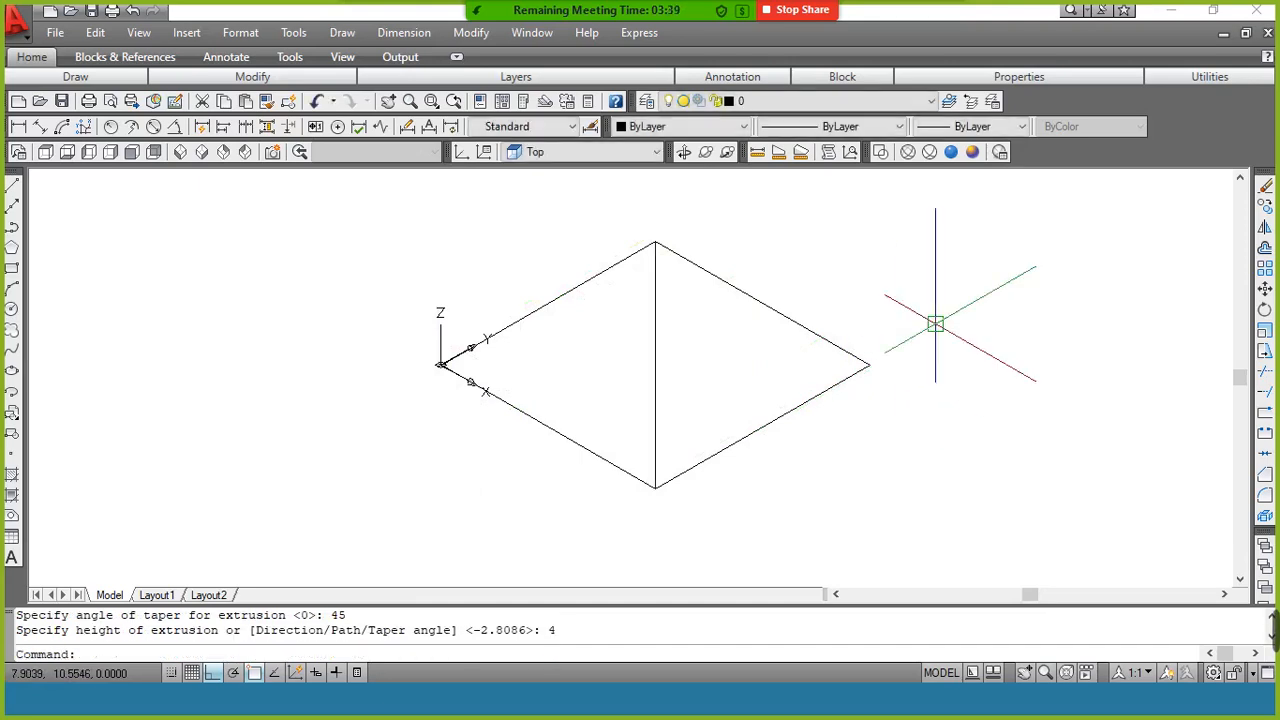
Shade the height-4 tapered solid in the Conceptual visual style and orbit around it to examine its sloping faces.
click(972, 151)
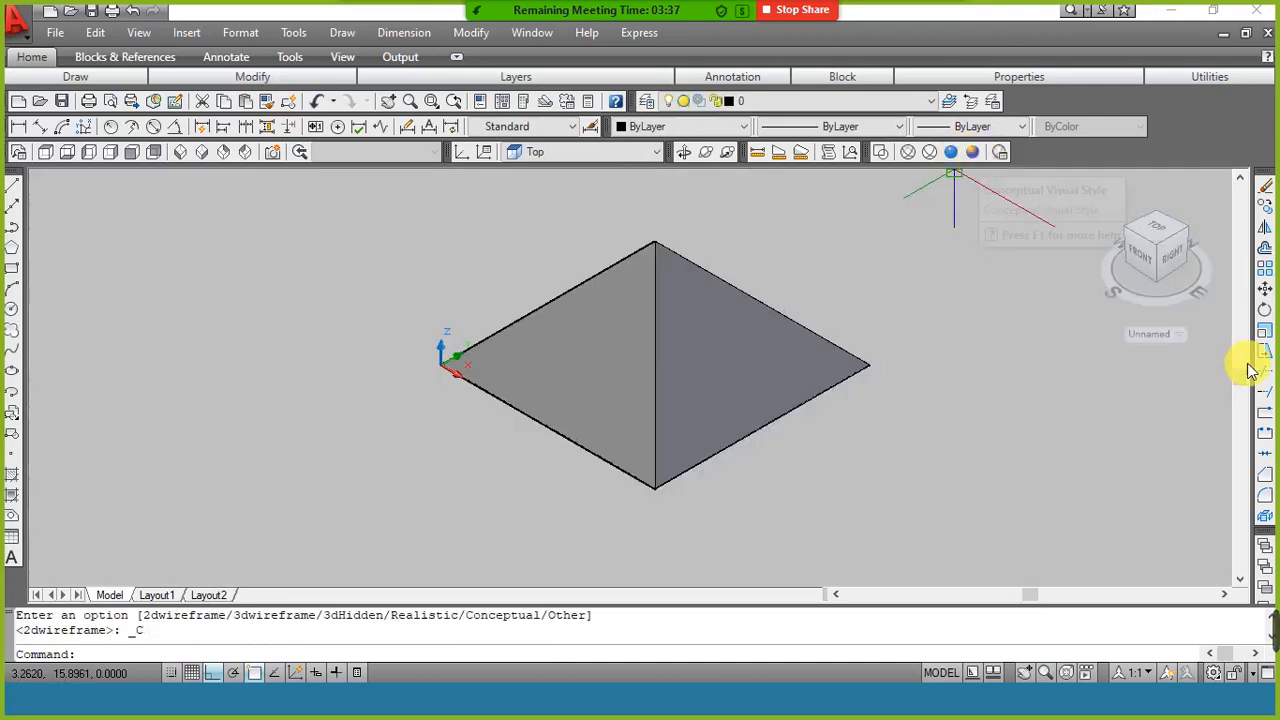
click(683, 151)
mouse_move(695, 315)
mouse_down()
mouse_move(674, 331)
mouse_move(663, 289)
mouse_move(677, 314)
mouse_up()
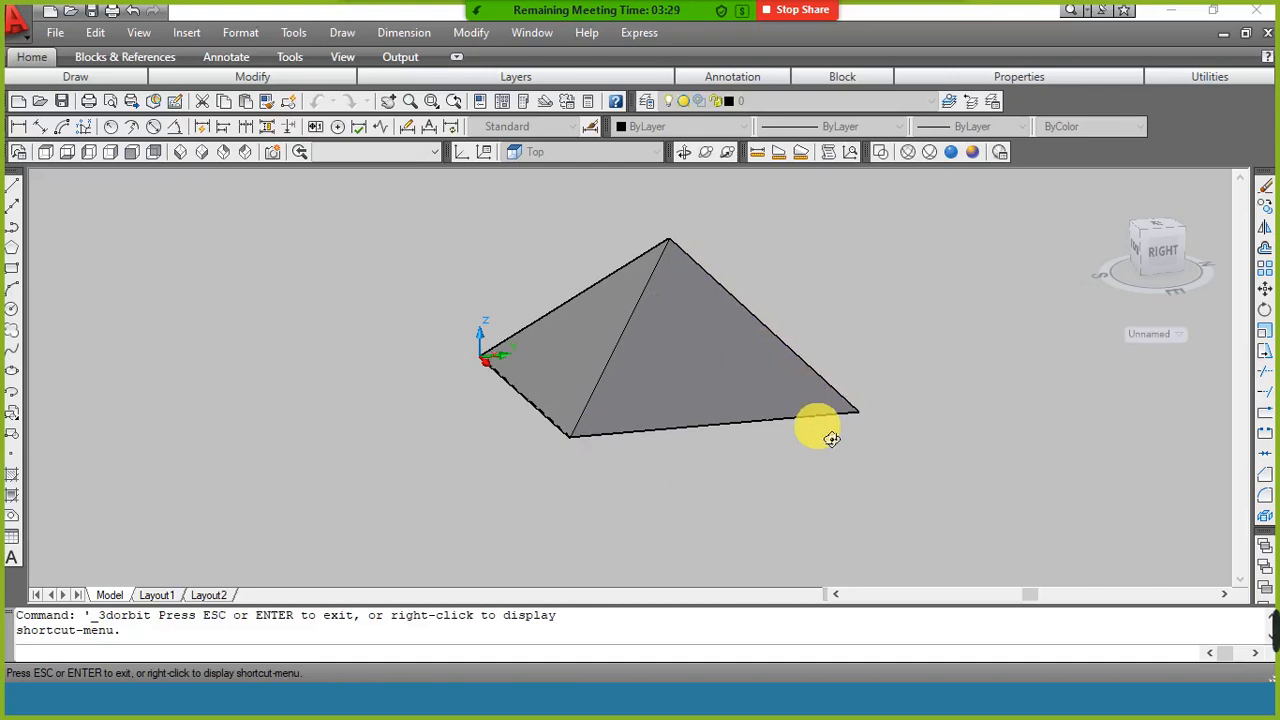
drag(714, 357, 514, 380)
right_click(514, 380)
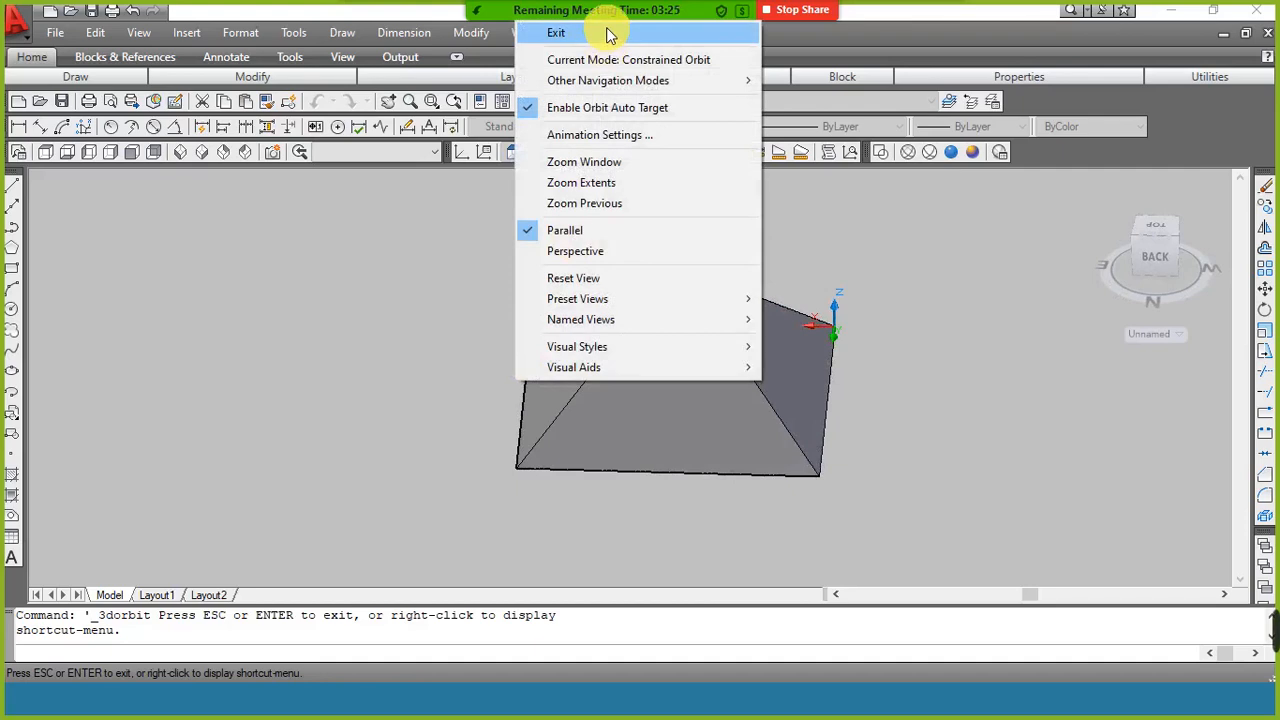
click(610, 35)
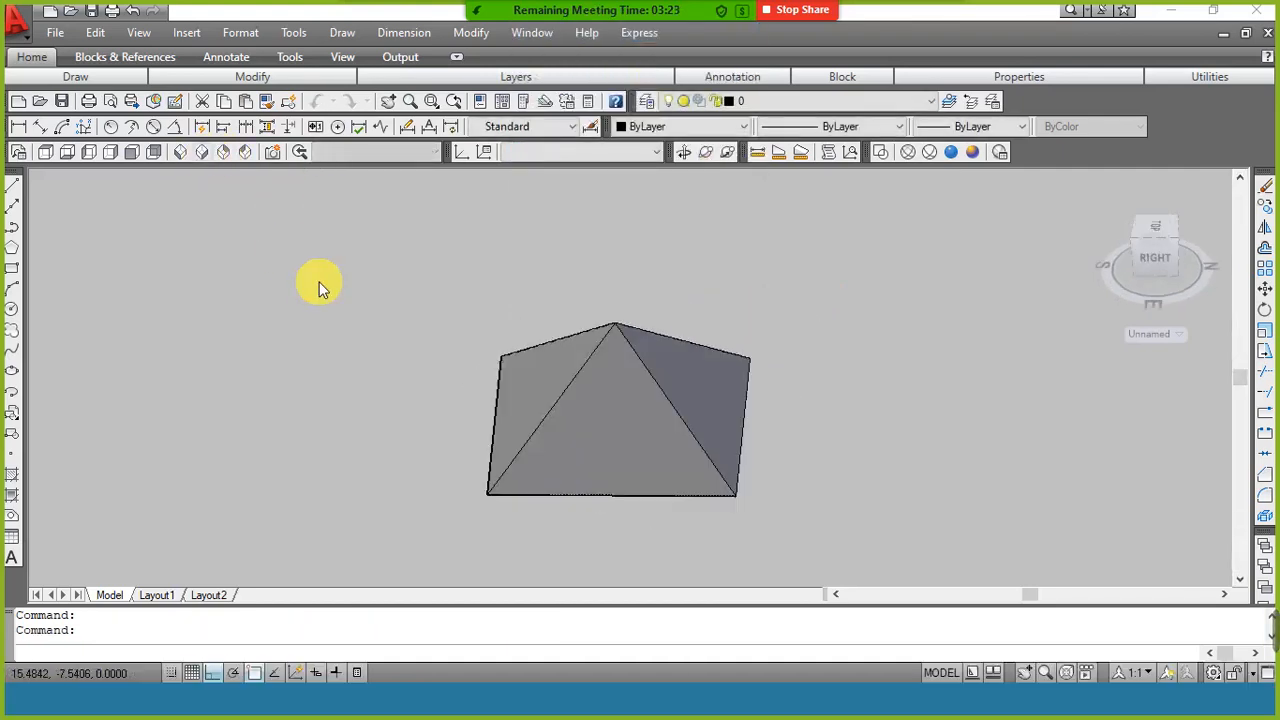
Undo the view changes, the Conceptual visual style and the extrusion, back to the flat 8 x 8 rectangle.
key(ctrl+z)
key(ctrl+z)
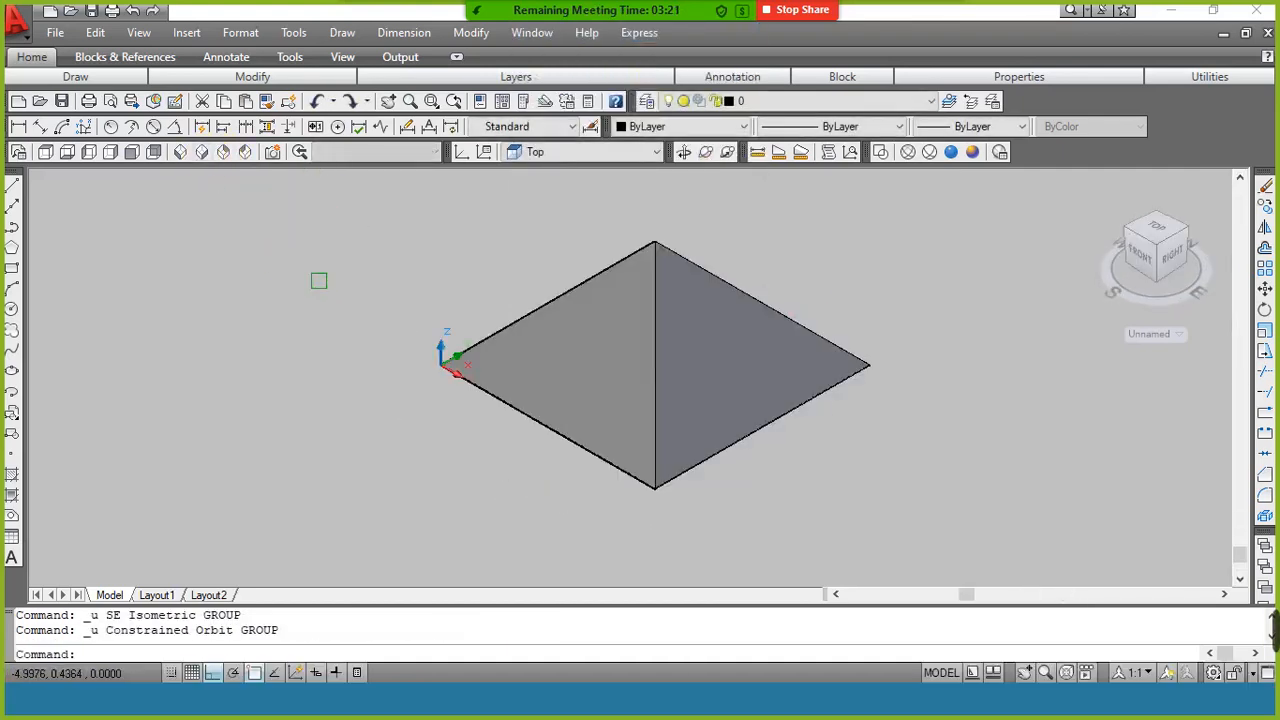
key(ctrl+z)
key(ctrl+z)
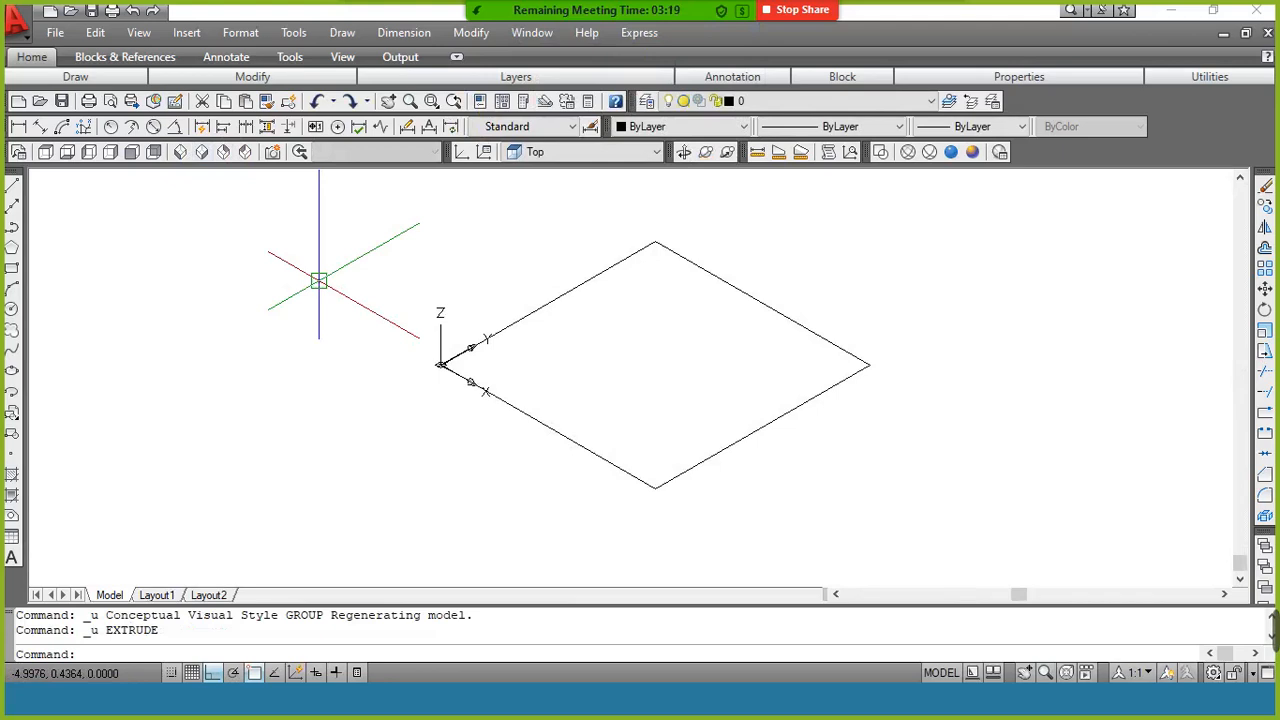
Extrude the 8 x 8 rectangle to a height of 2 with a taper angle of 45 degrees.
text(ext)
key(Return)
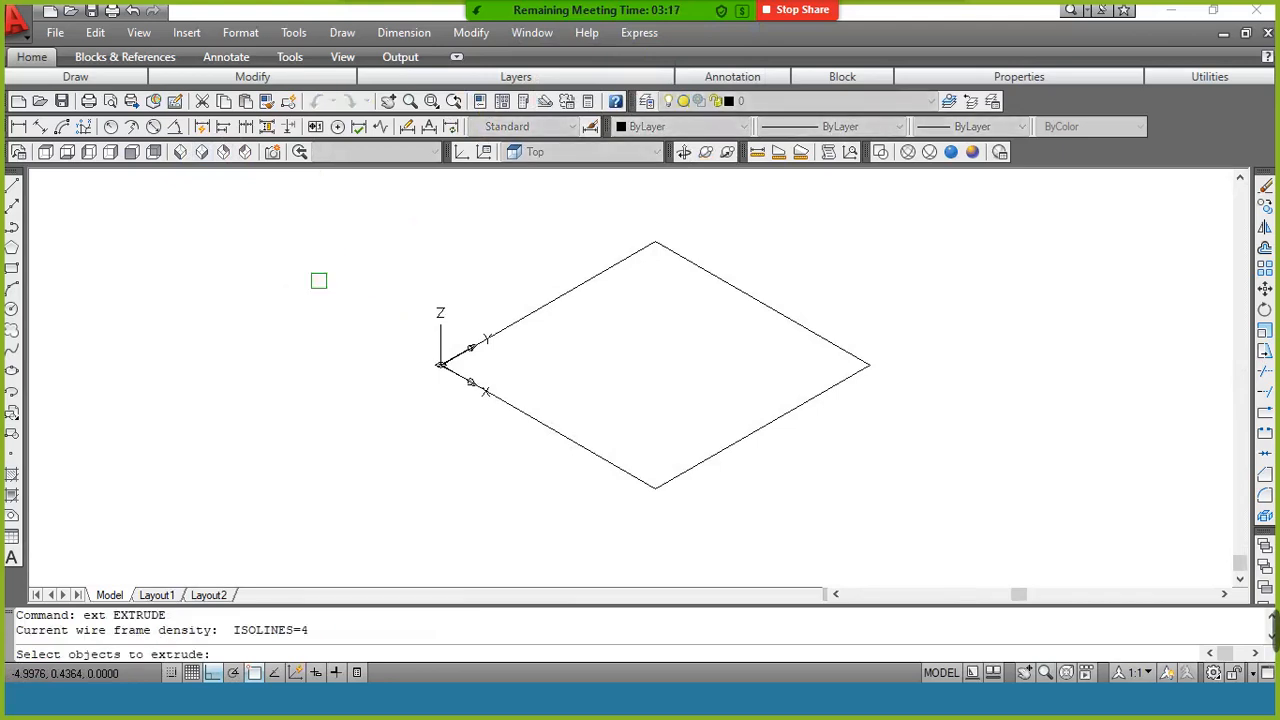
click(805, 327)
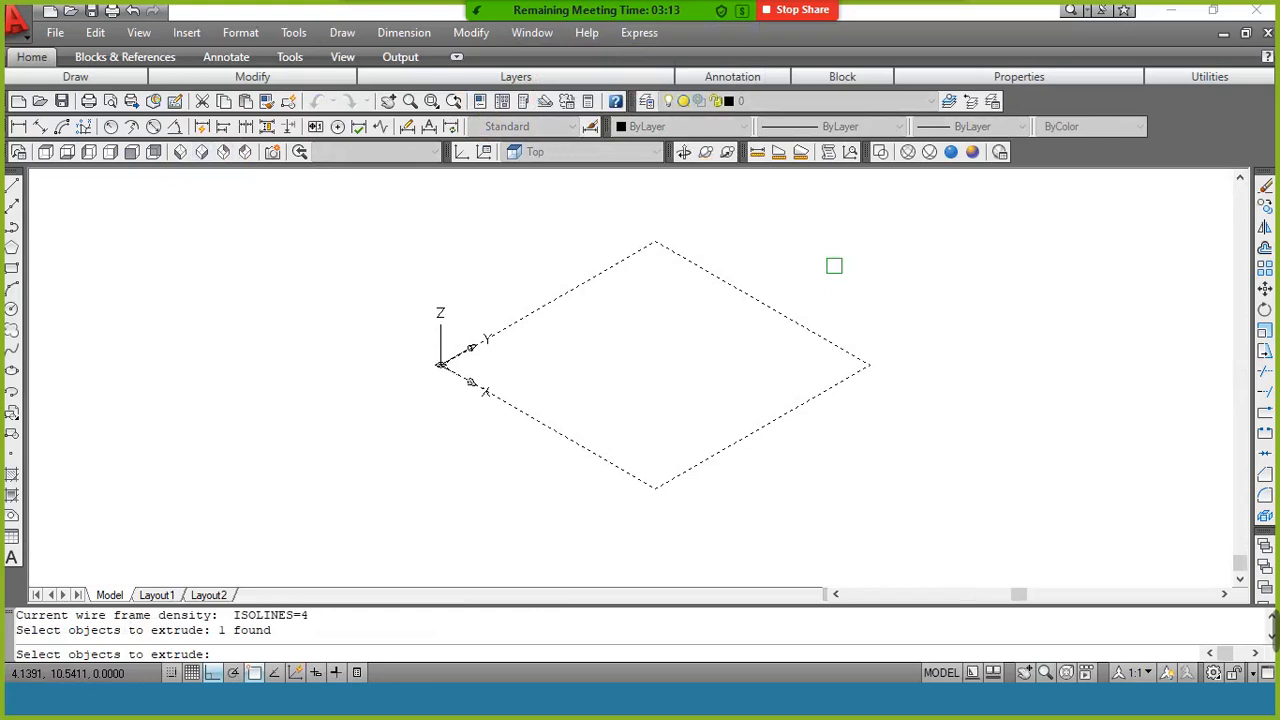
key(Return)
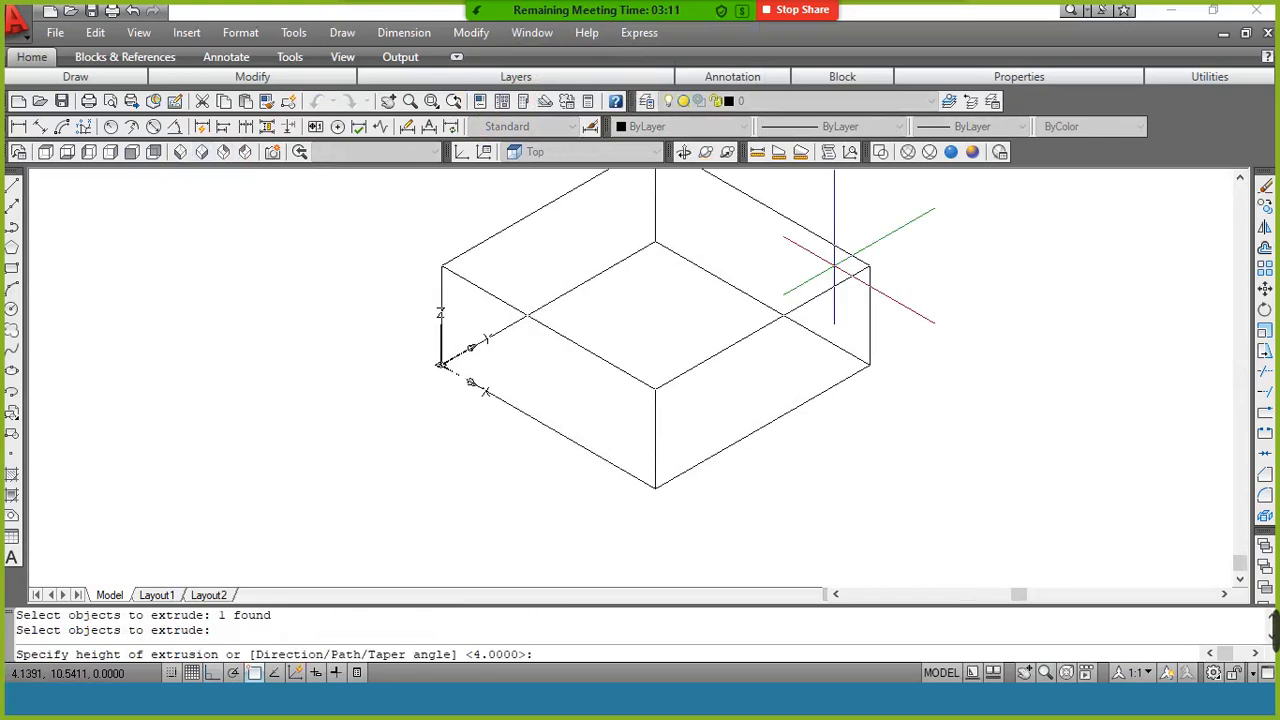
text(t)
key(Return)
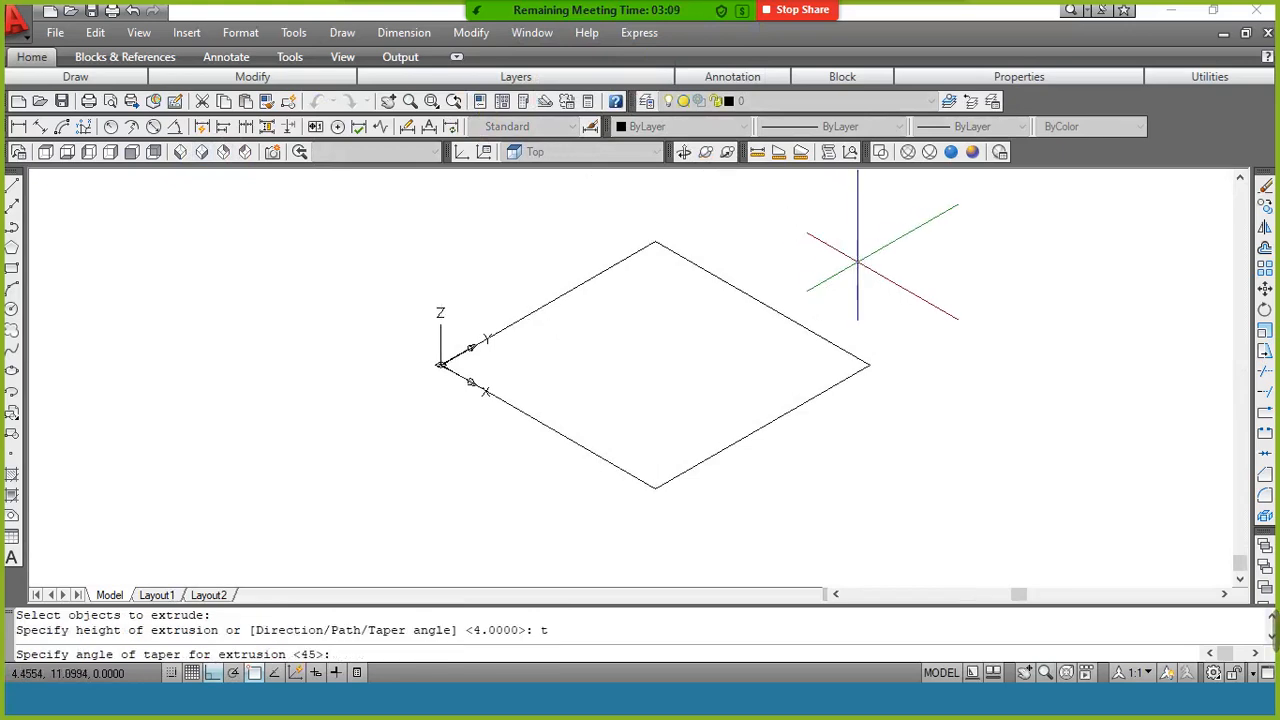
text(45)
key(Return)
text(2)
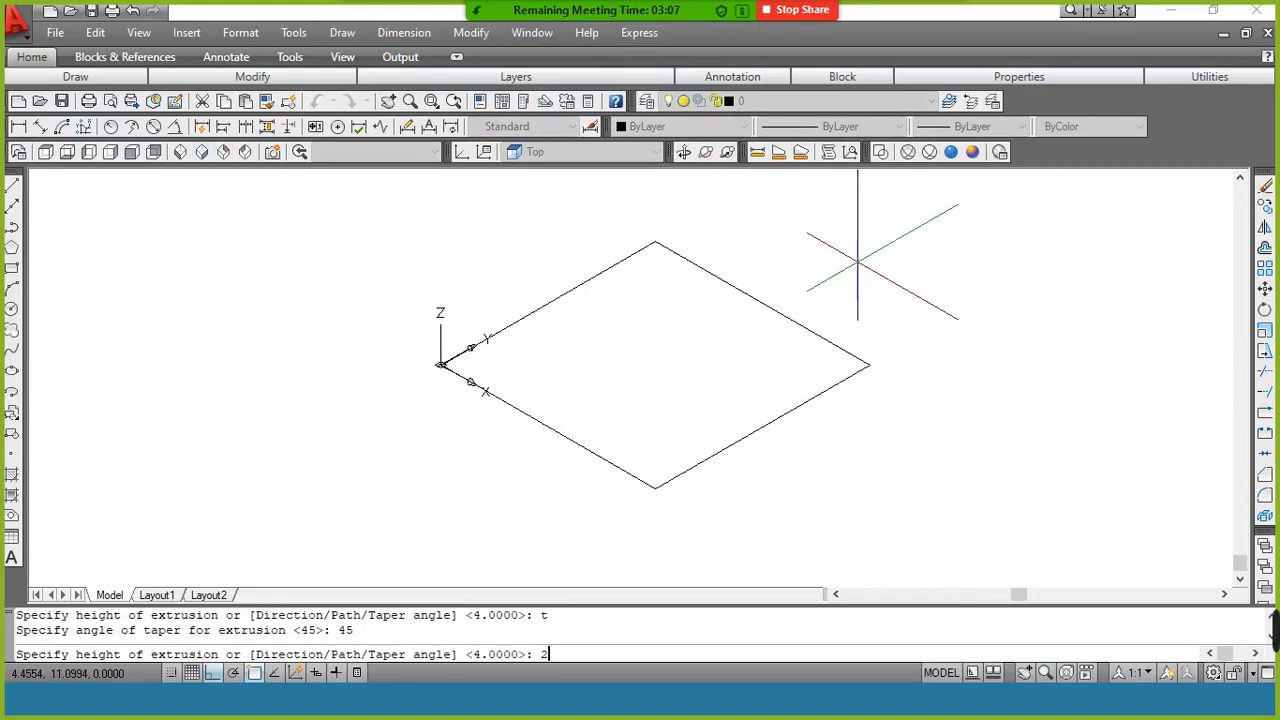
key(Return)
Apply the Conceptual visual style to the height-2 solid, orbit around it to examine its flat top, and undo the orbit.
click(972, 152)
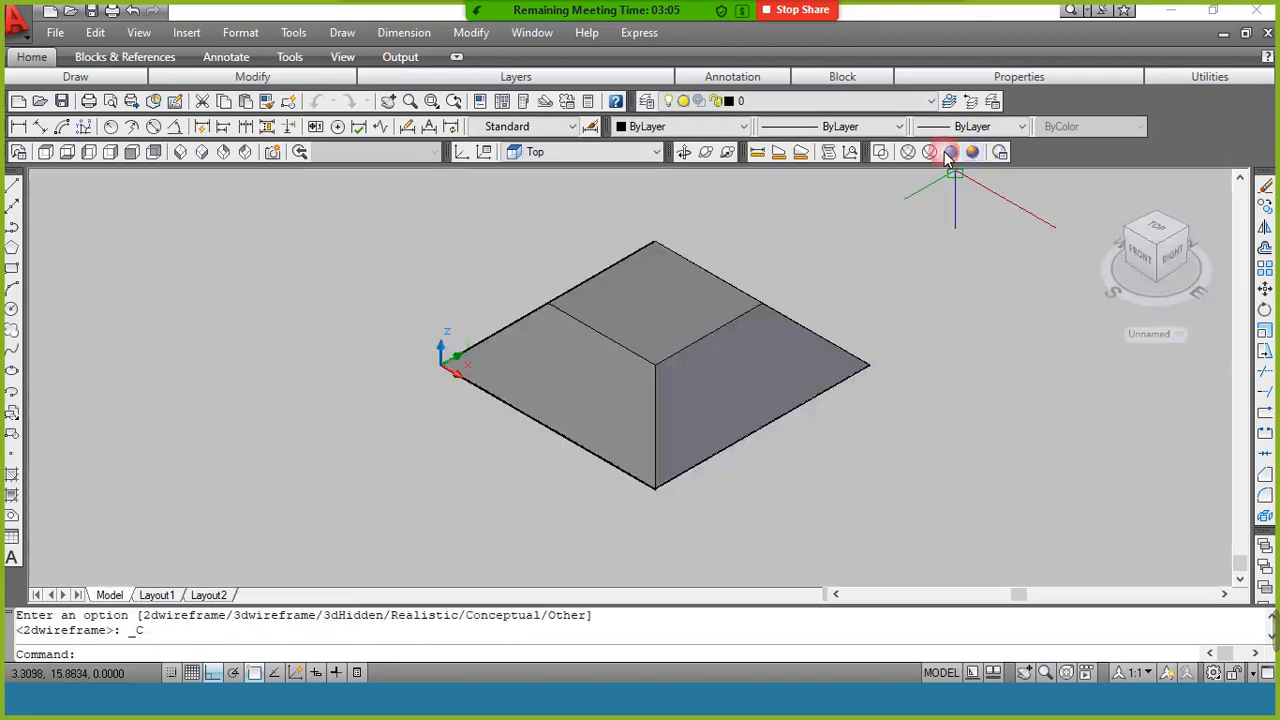
click(703, 153)
mouse_move(680, 332)
mouse_down()
mouse_move(706, 354)
mouse_move(734, 353)
mouse_move(690, 336)
mouse_move(689, 300)
mouse_up()
drag(705, 374, 703, 400)
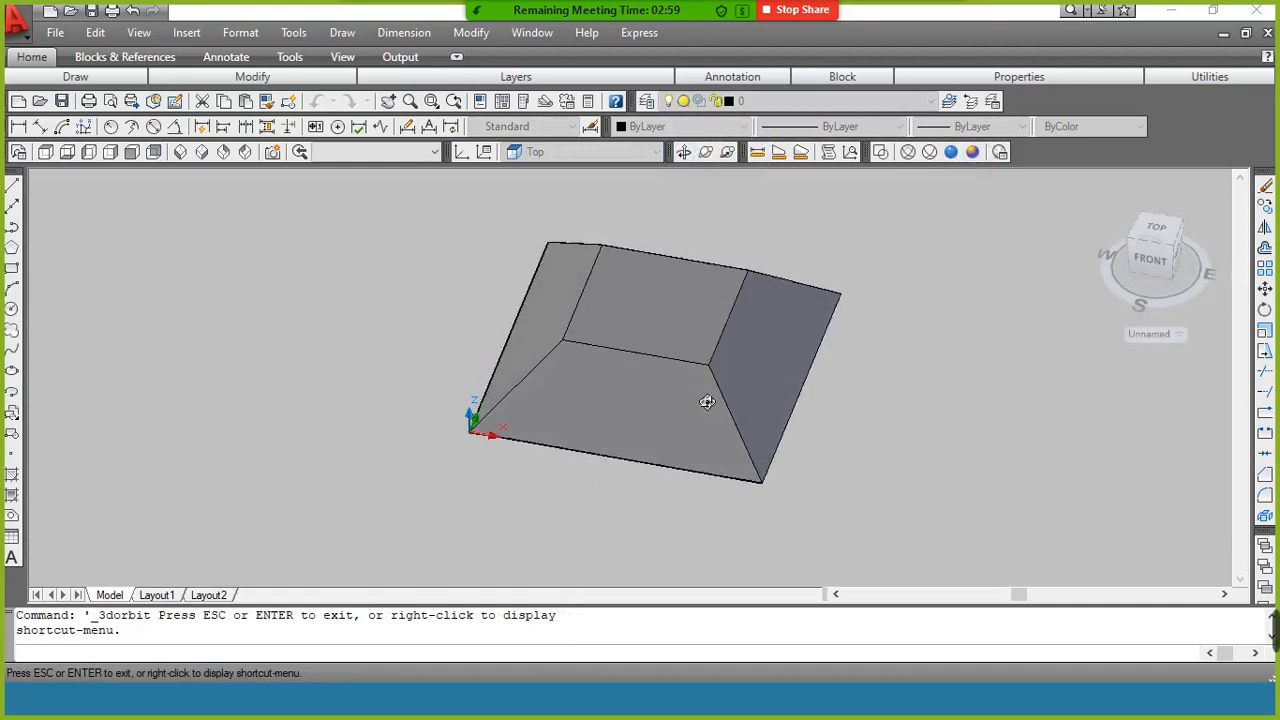
mouse_move(603, 323)
mouse_down()
mouse_move(652, 377)
mouse_move(594, 371)
mouse_move(580, 337)
mouse_up()
right_click(579, 324)
click(620, 334)
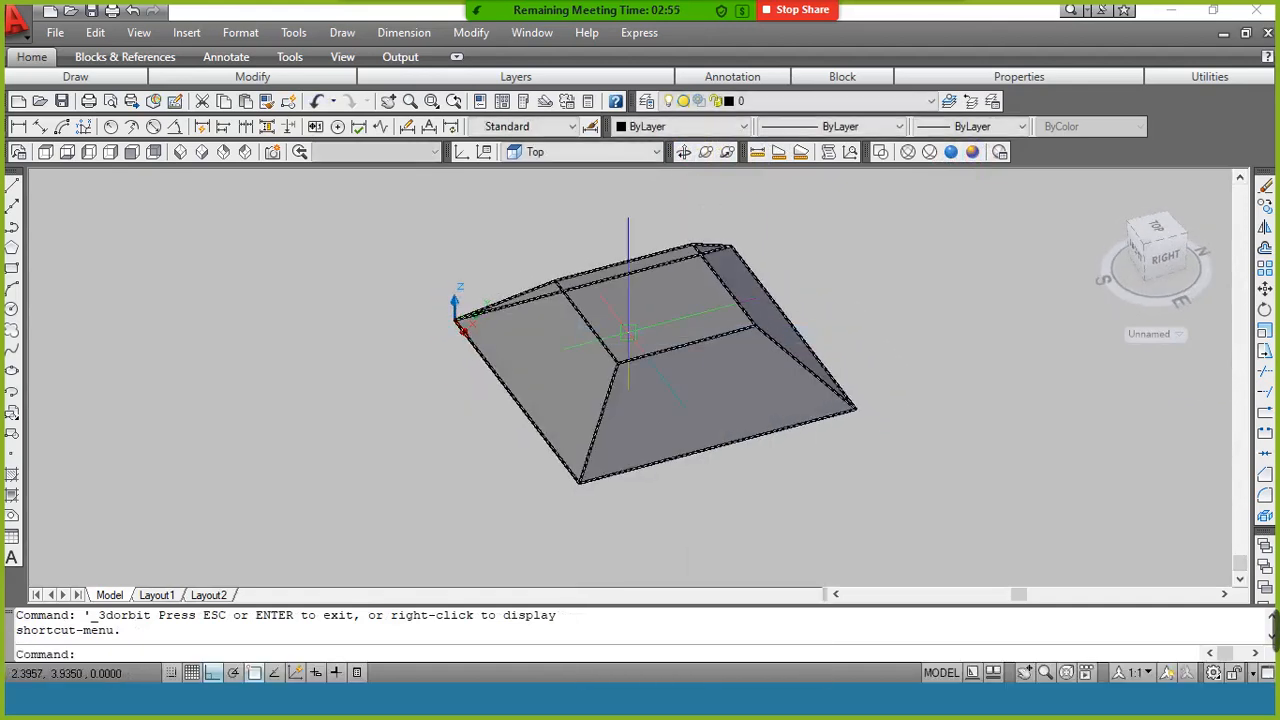
key(ctrl+z)
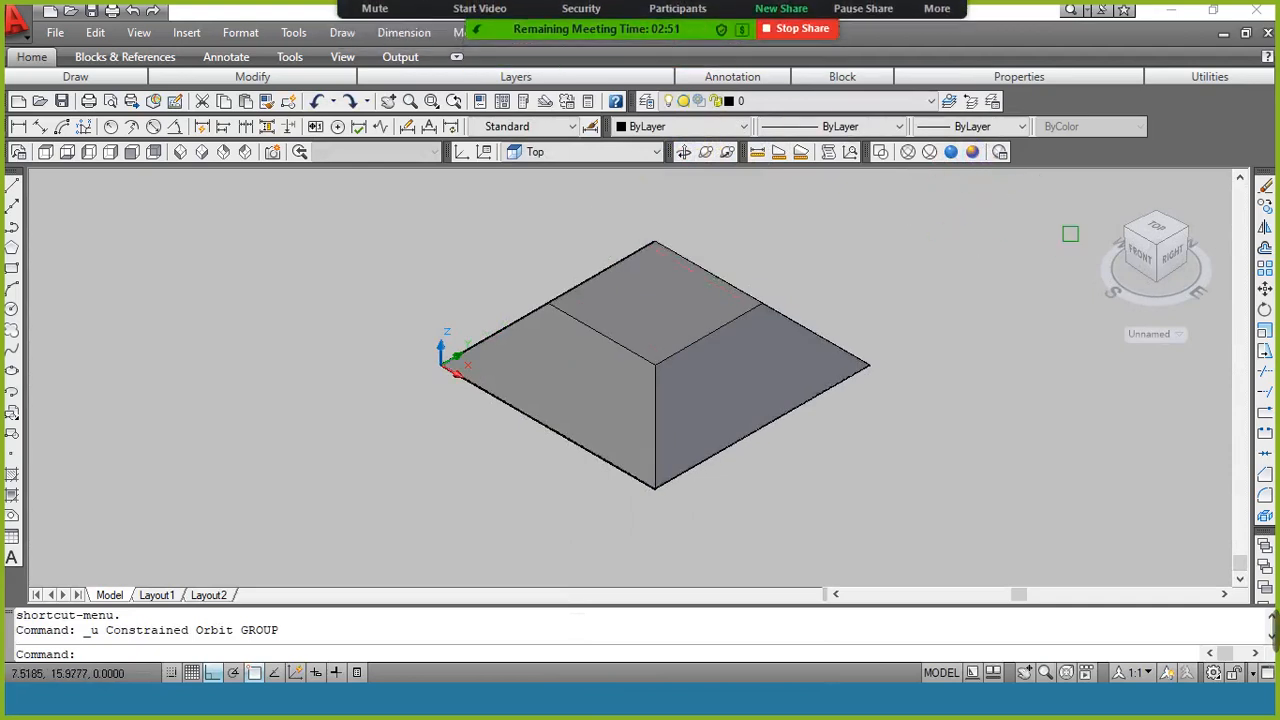
Open the Zoom meeting's participants list, look through the attendees and minimize the list.
click(678, 20)
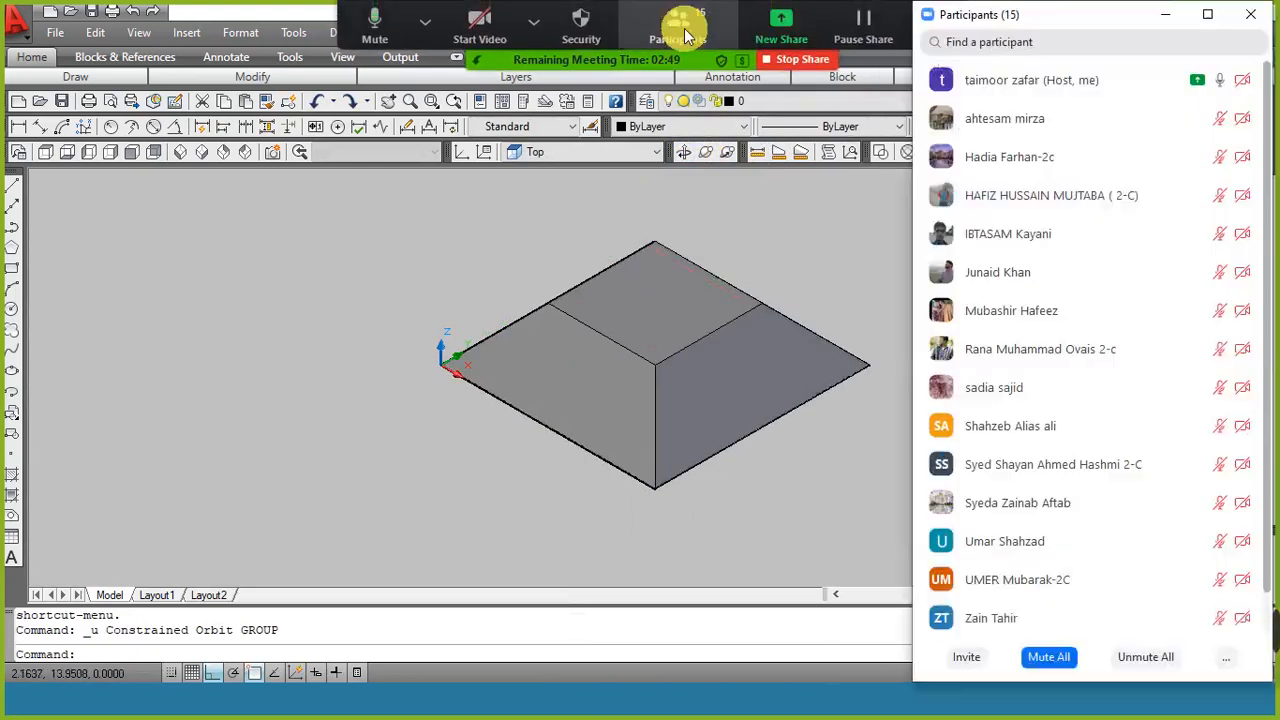
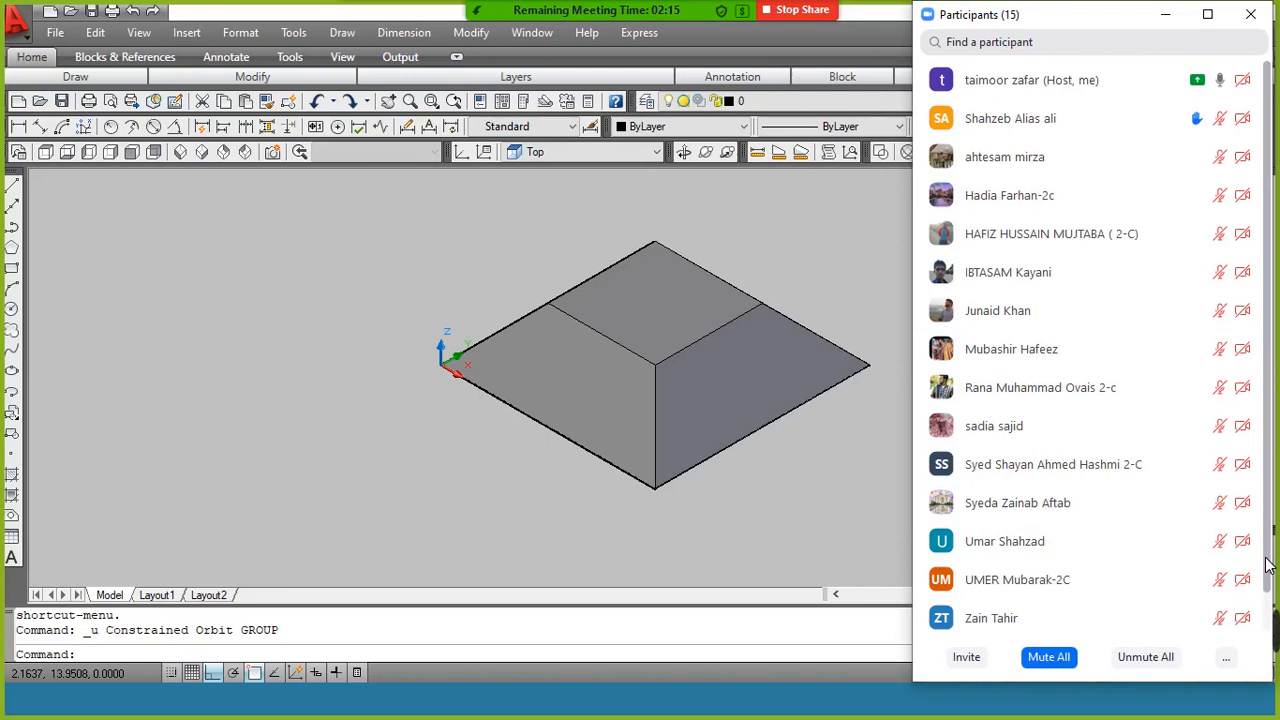
drag(1265, 558, 1265, 629)
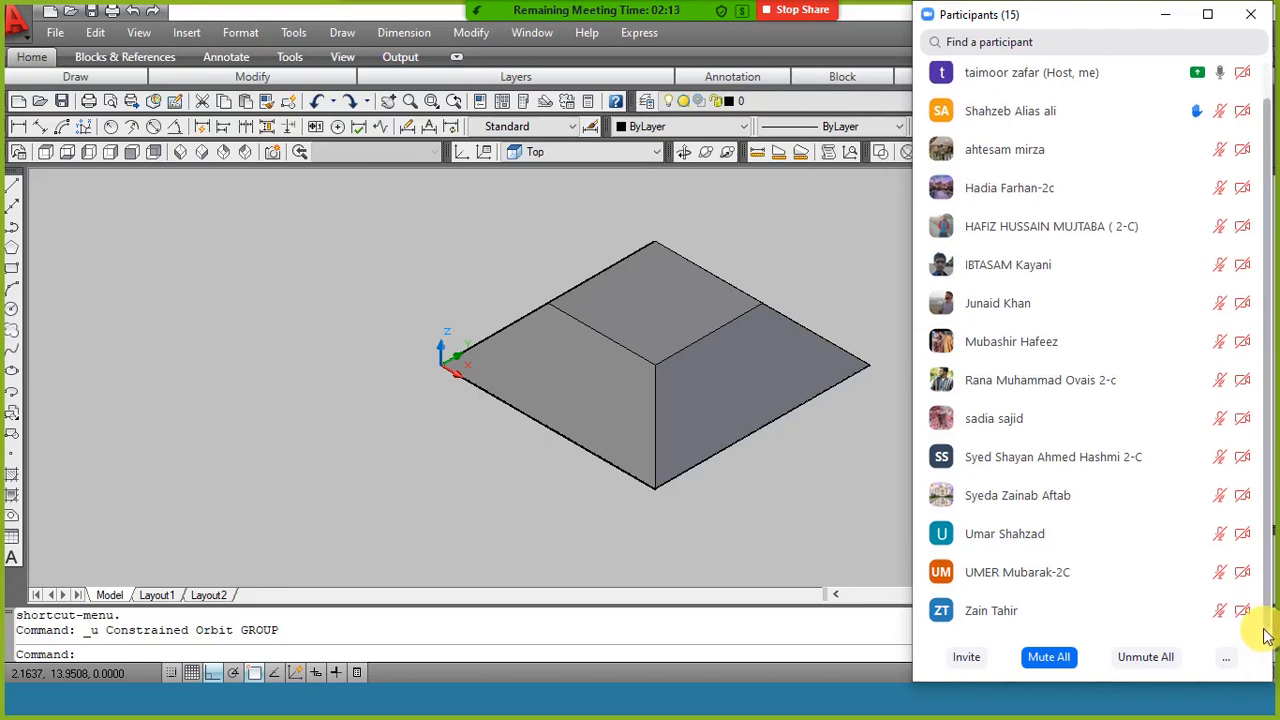
click(1163, 199)
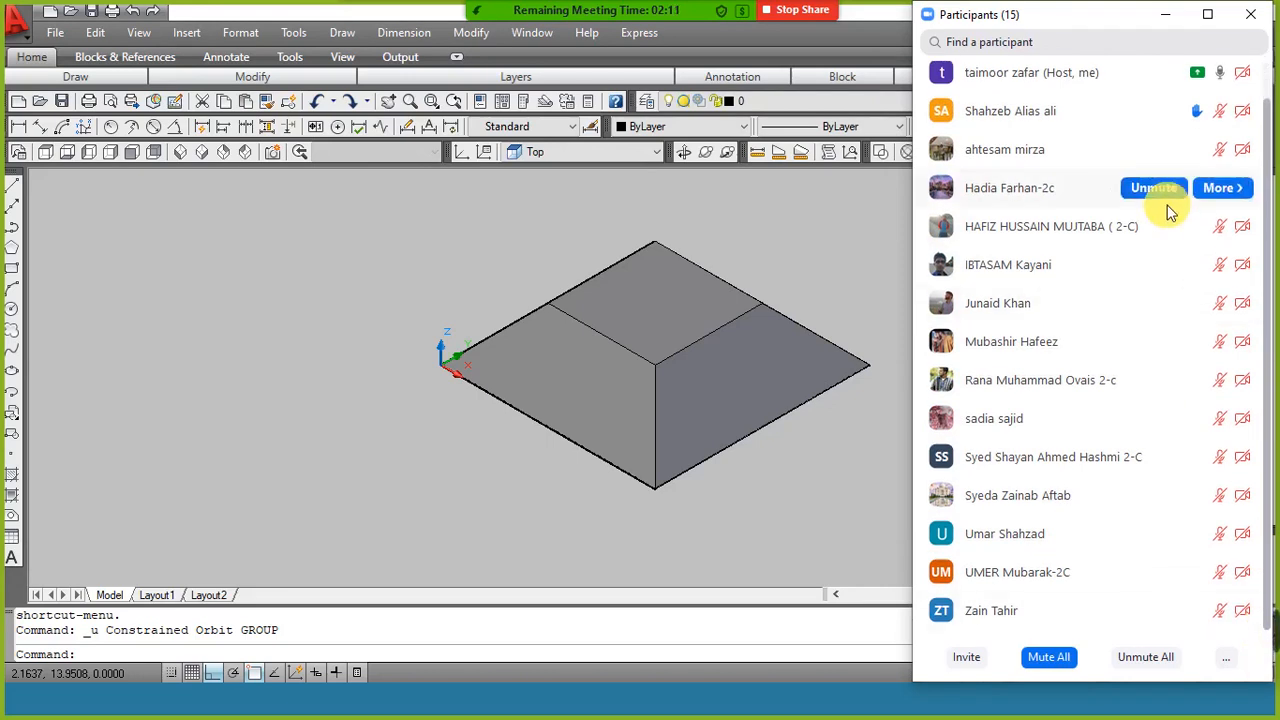
scroll(1245, 130, up, 1)
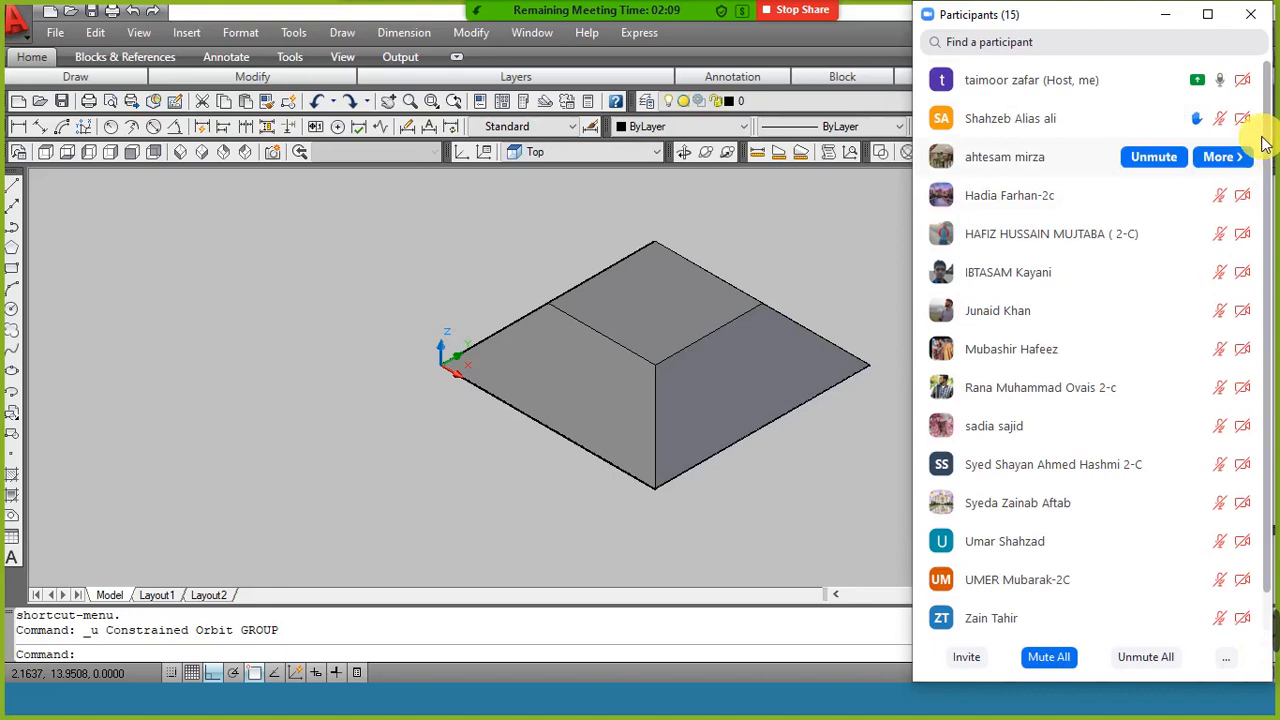
scroll(1272, 250, down, 1)
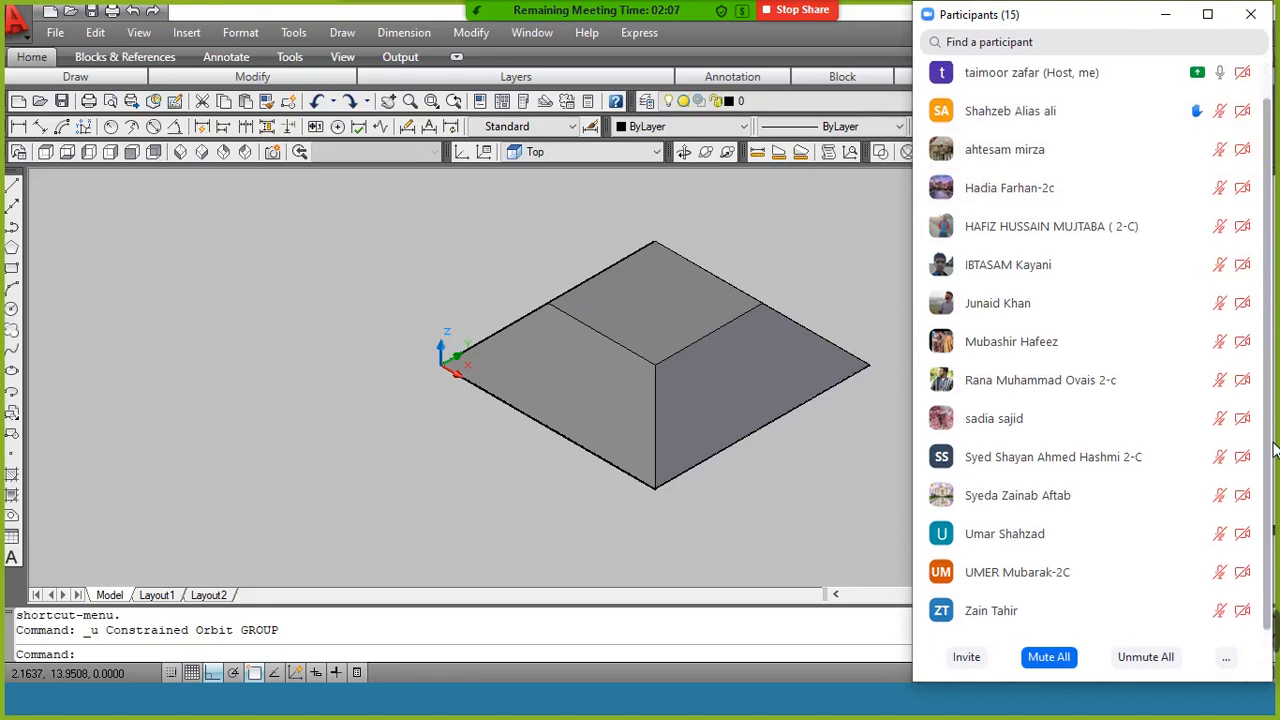
scroll(1272, 250, up, 1)
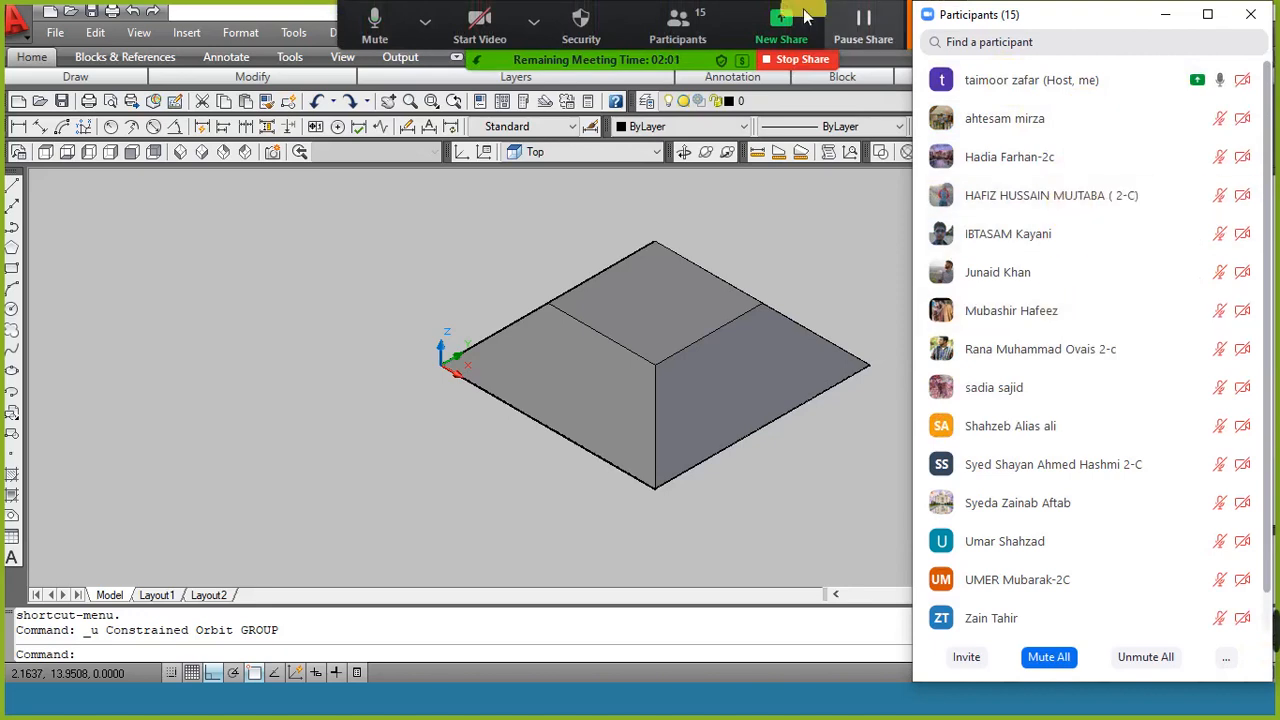
click(777, 247)
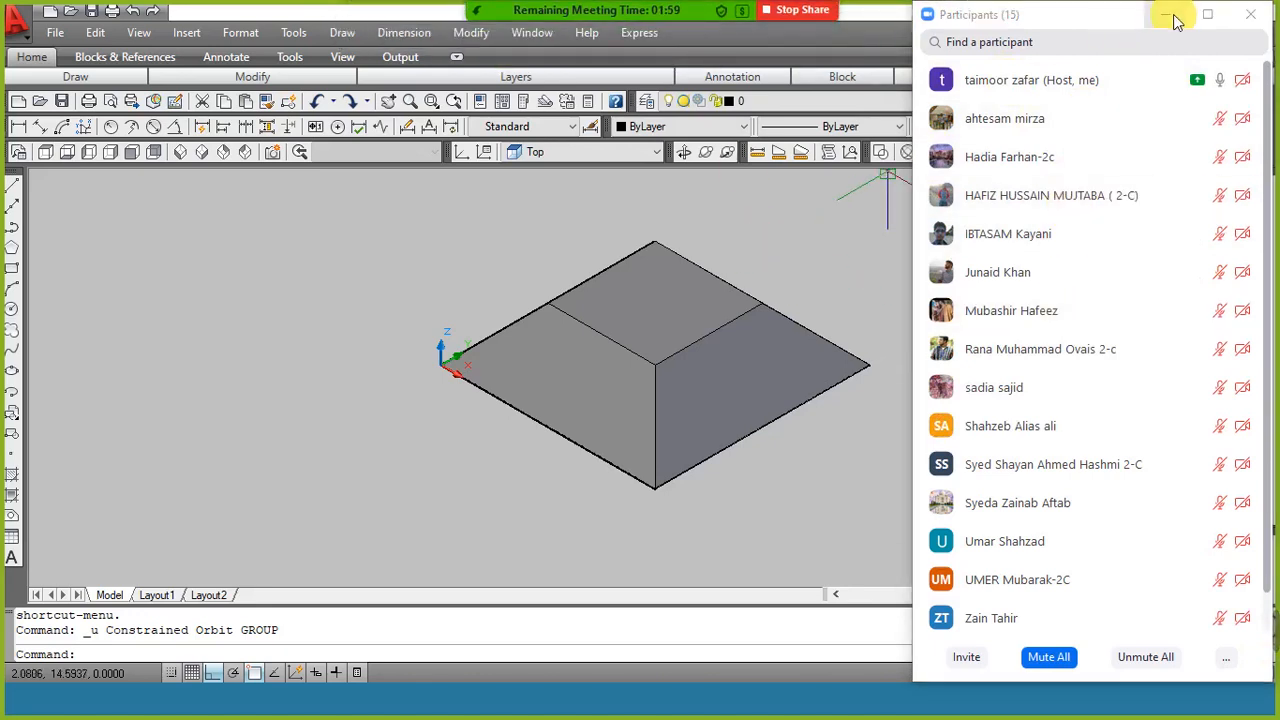
click(1177, 20)
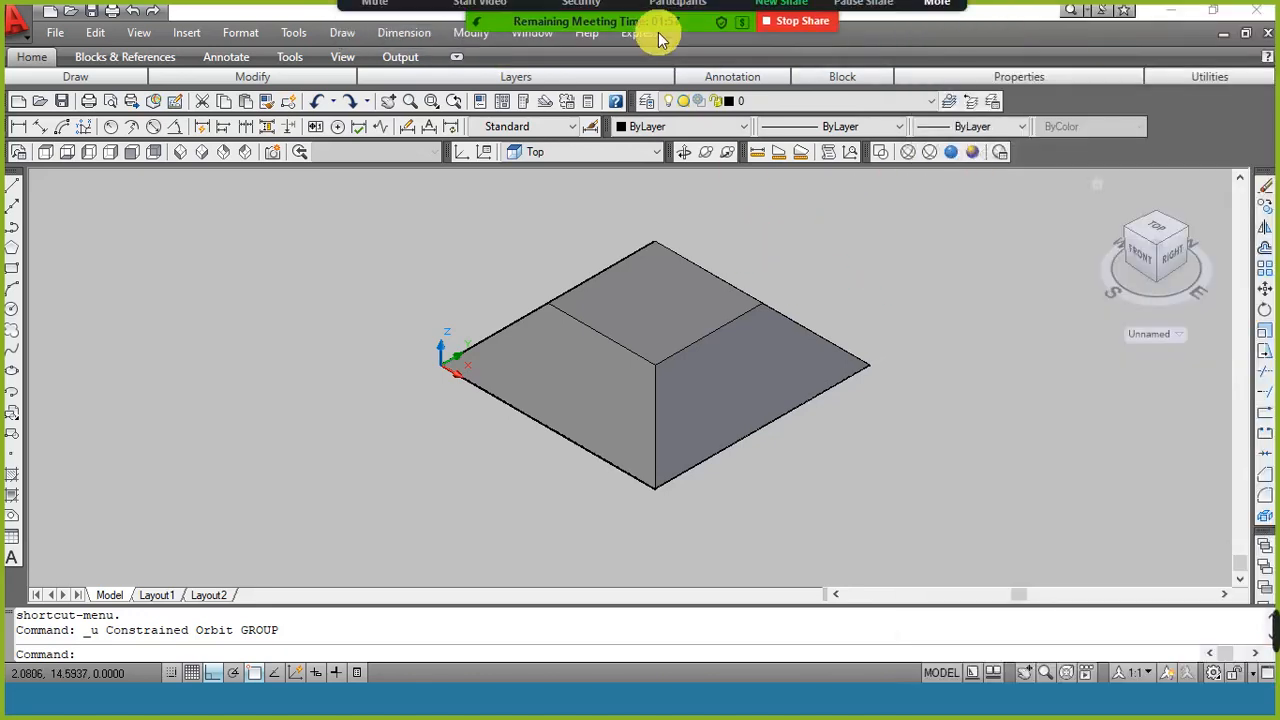
Open the Zoom meeting's group chat, read the latest messages and minimize the chat.
click(937, 25)
click(950, 62)
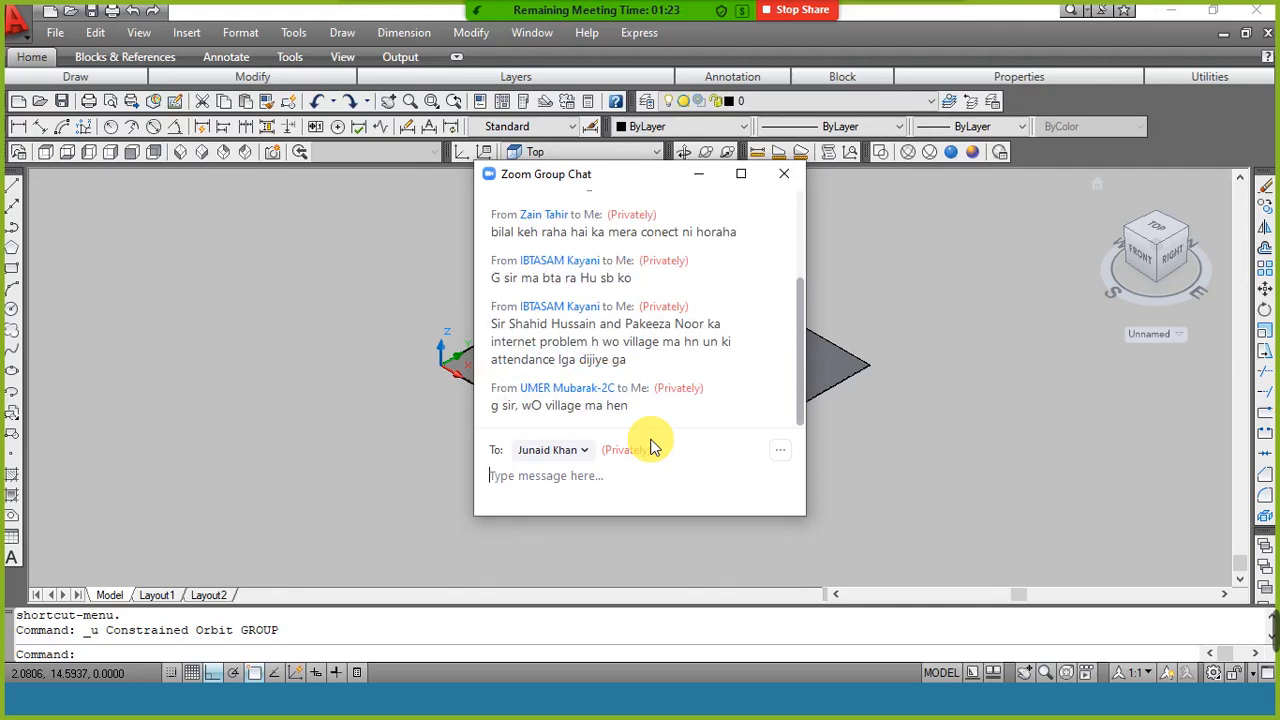
click(698, 178)
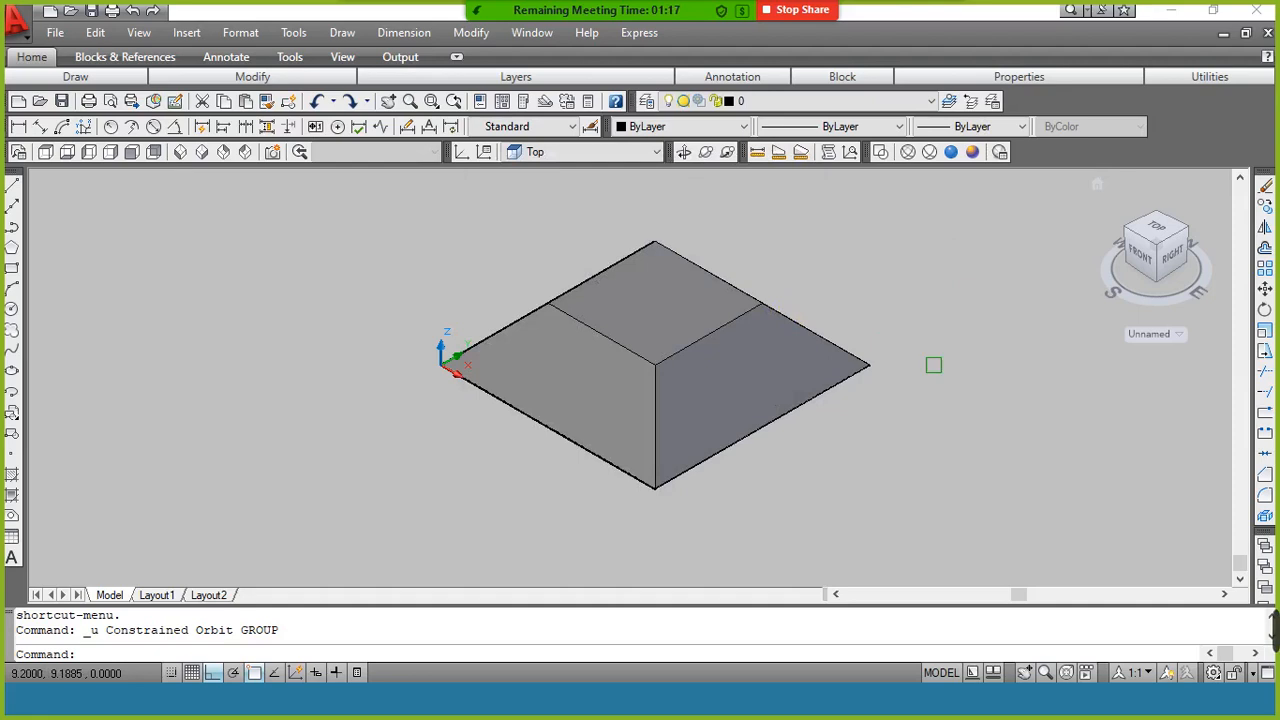
Undo the Conceptual style and the height-2 extrusion, and extrude the 8 x 8 rectangle to a height of 8 with a 45-degree taper.
key(ctrl+z)
key(ctrl+z)
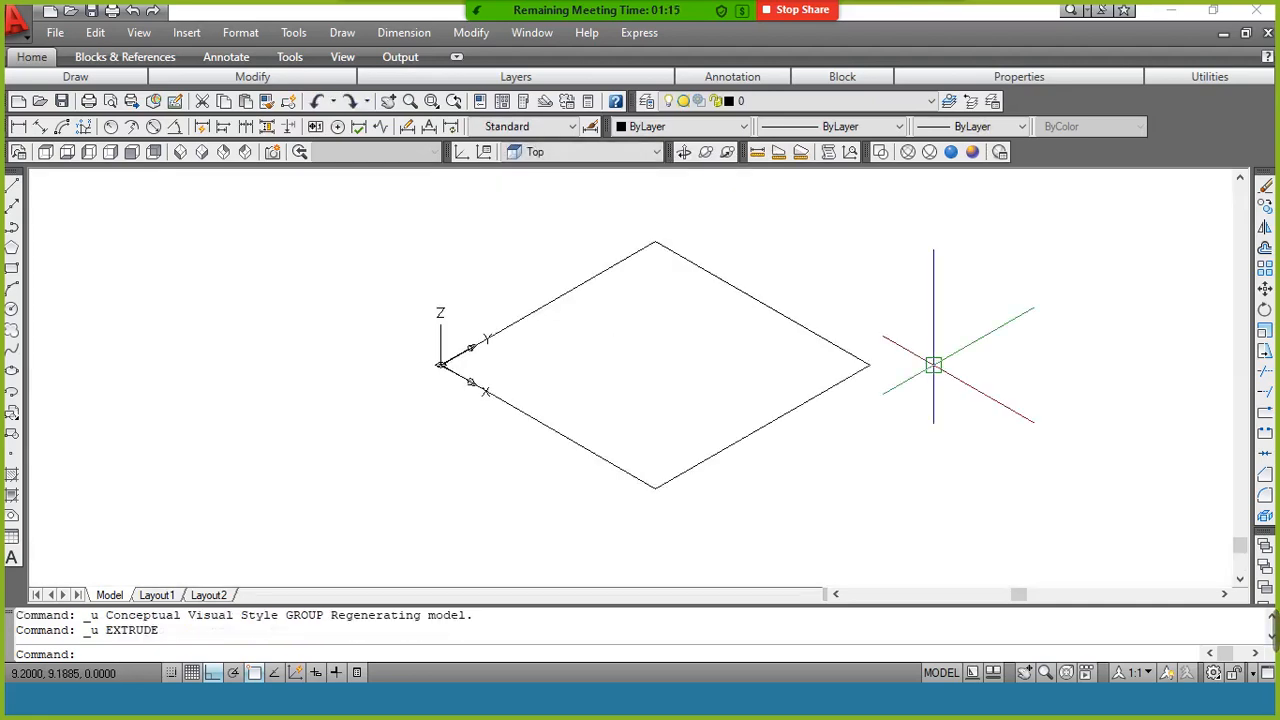
text(ext)
key(Return)
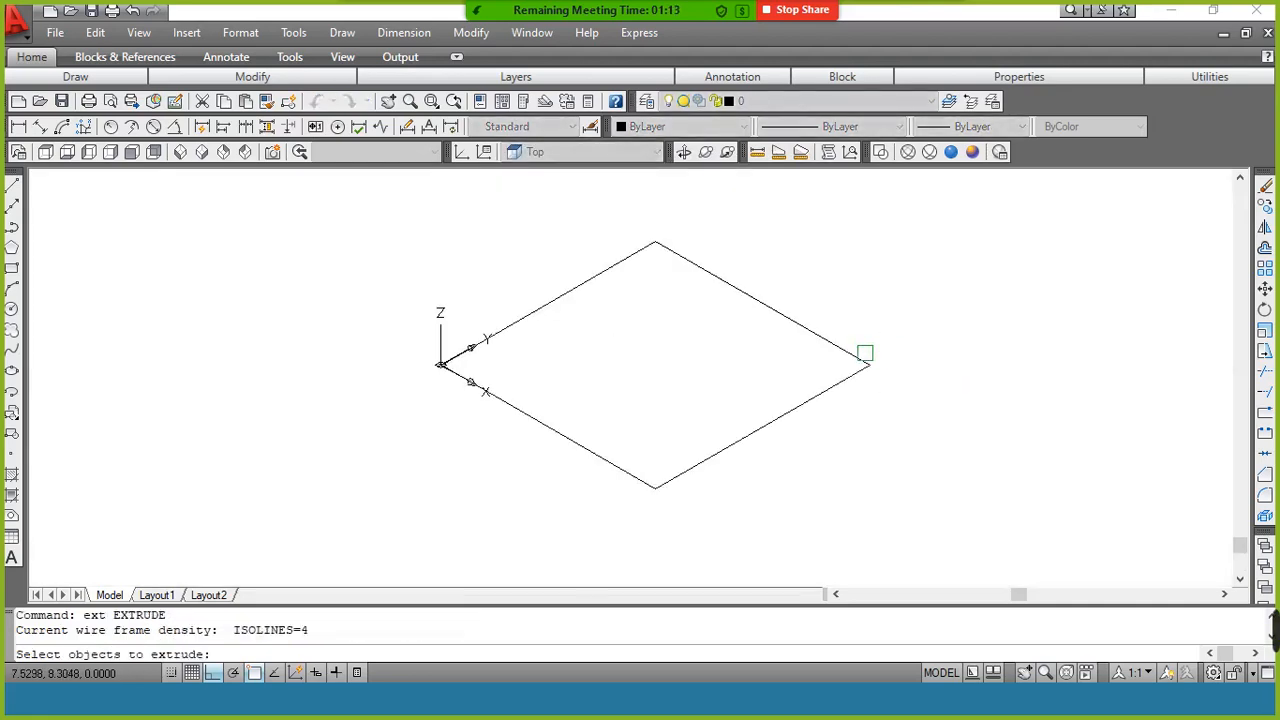
click(865, 353)
key(Return)
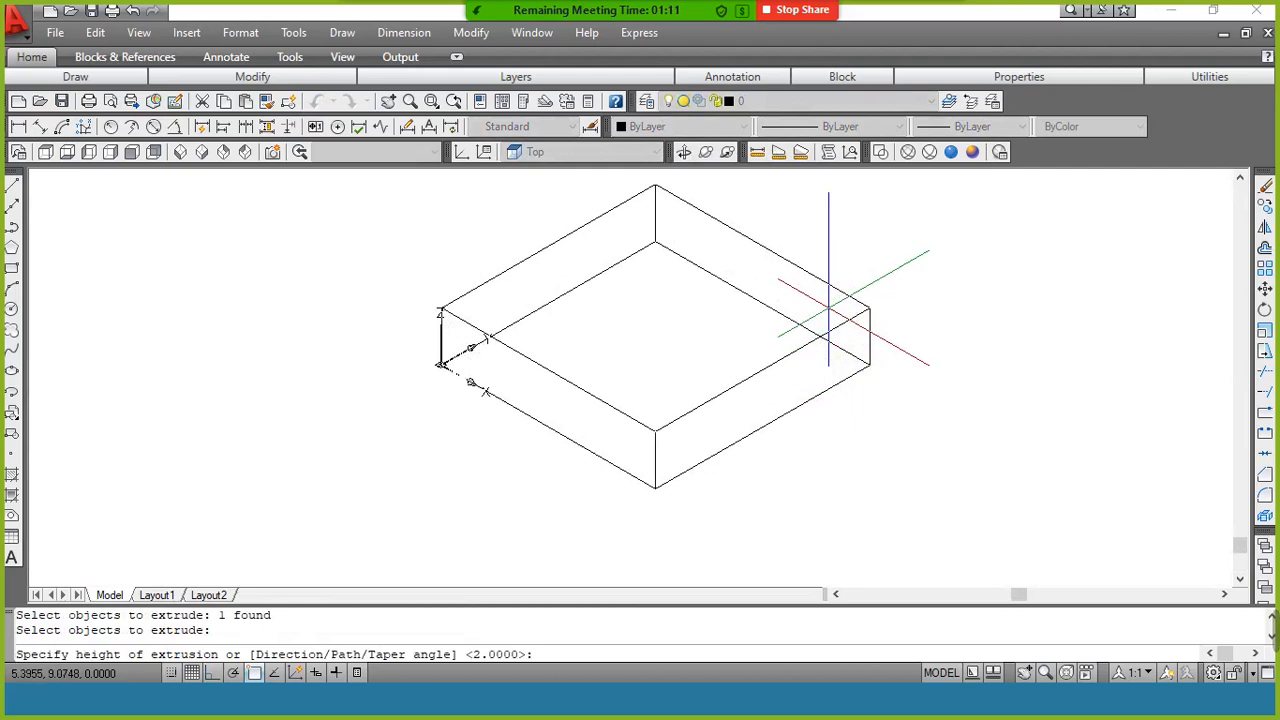
text(t)
key(Return)
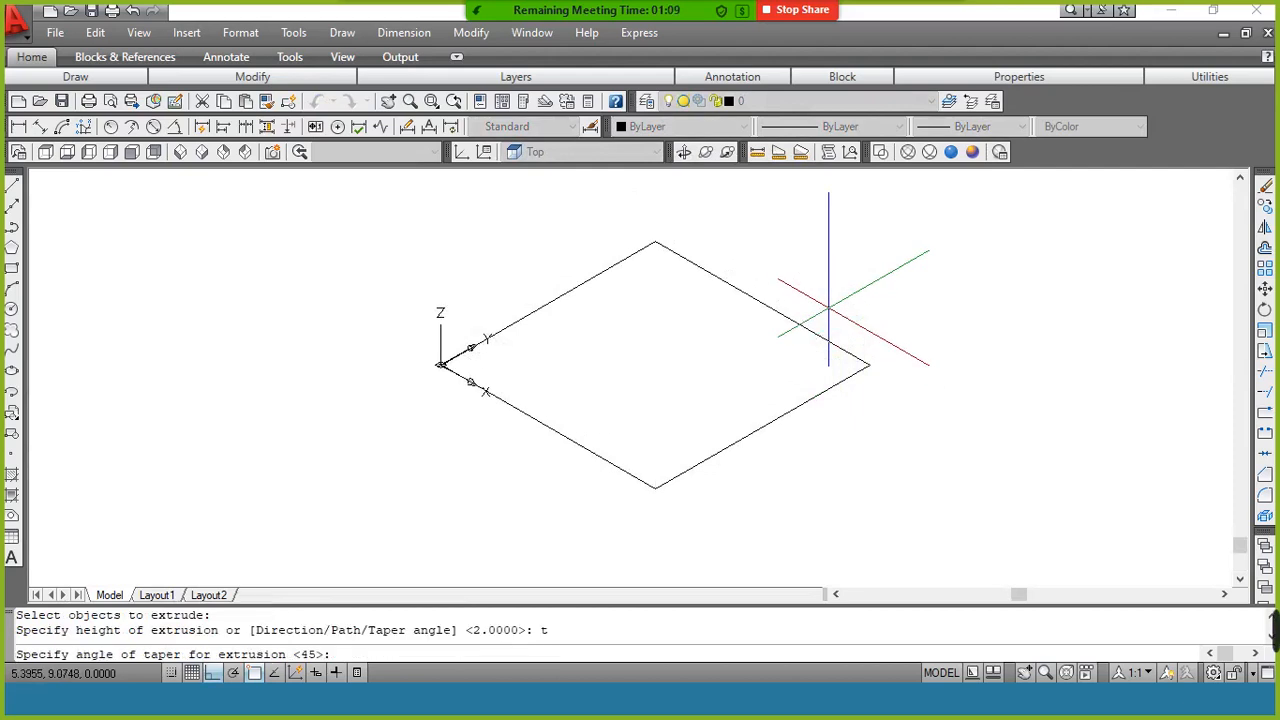
text(45)
key(Return)
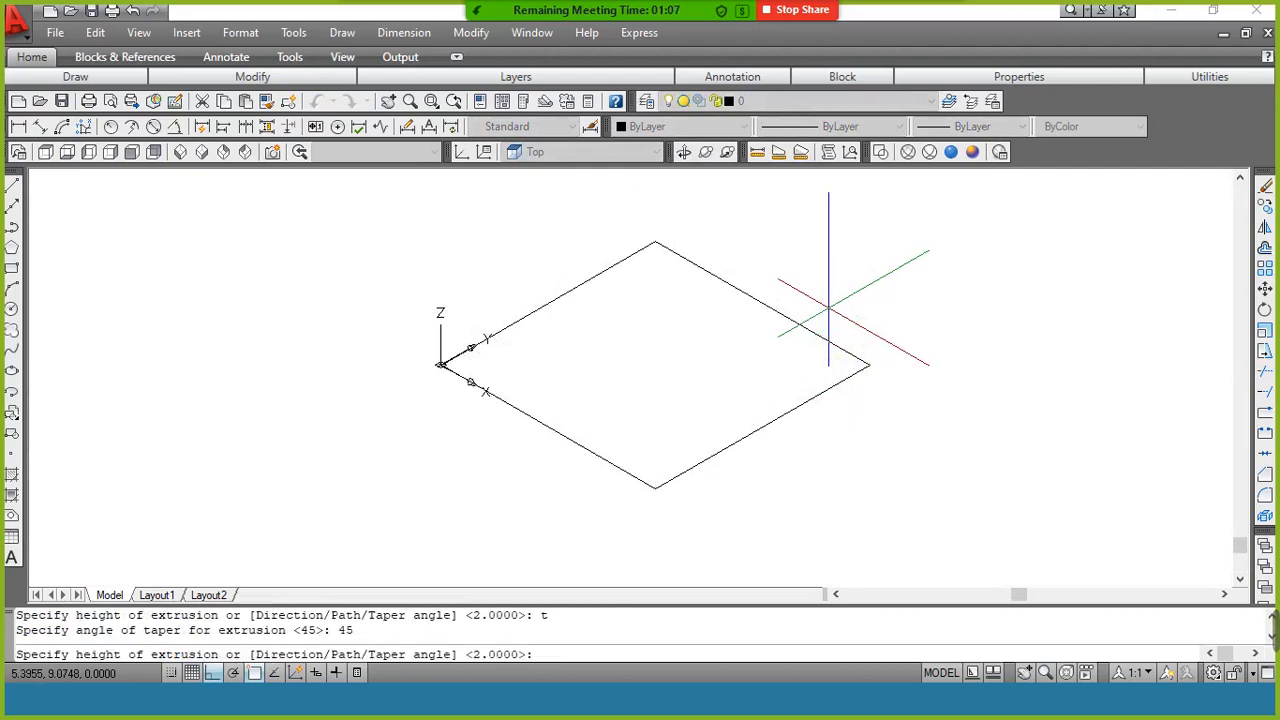
text(8)
key(Return)
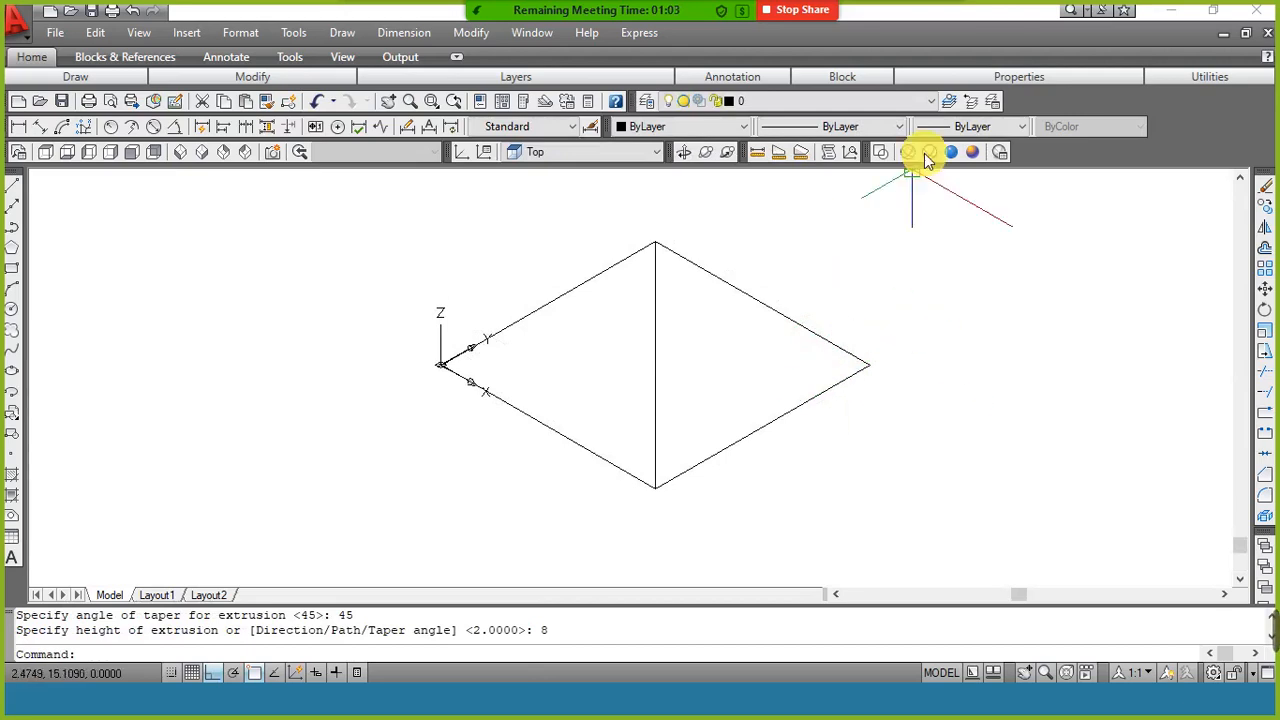
Display the newly extruded solid in the Conceptual visual style and orbit the view to show its front and right faces.
click(972, 152)
click(705, 155)
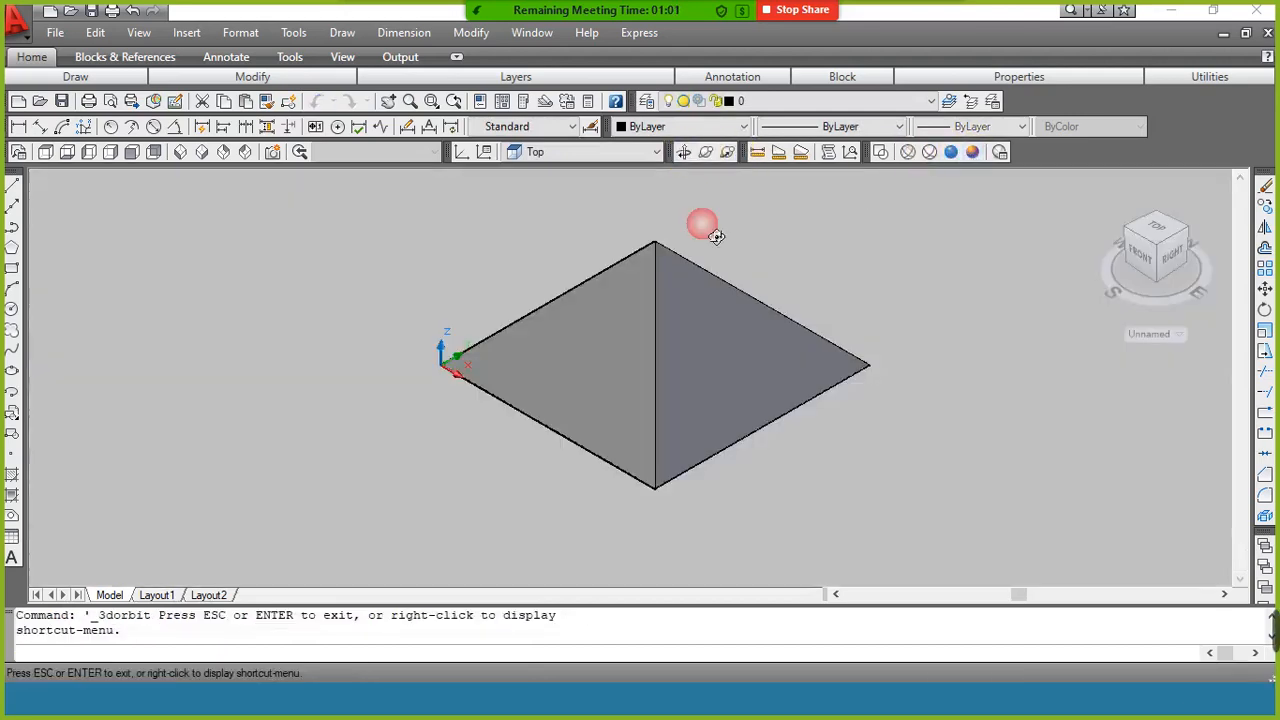
drag(700, 229, 726, 244)
right_click(726, 244)
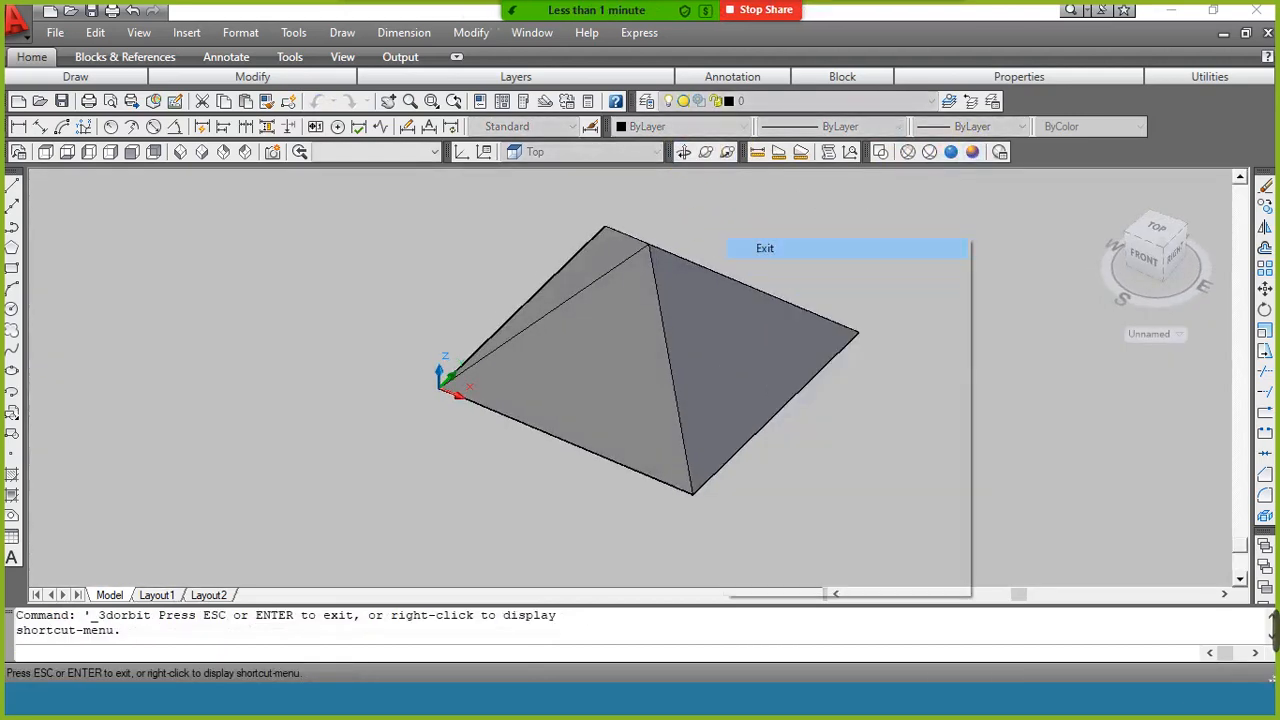
click(740, 248)
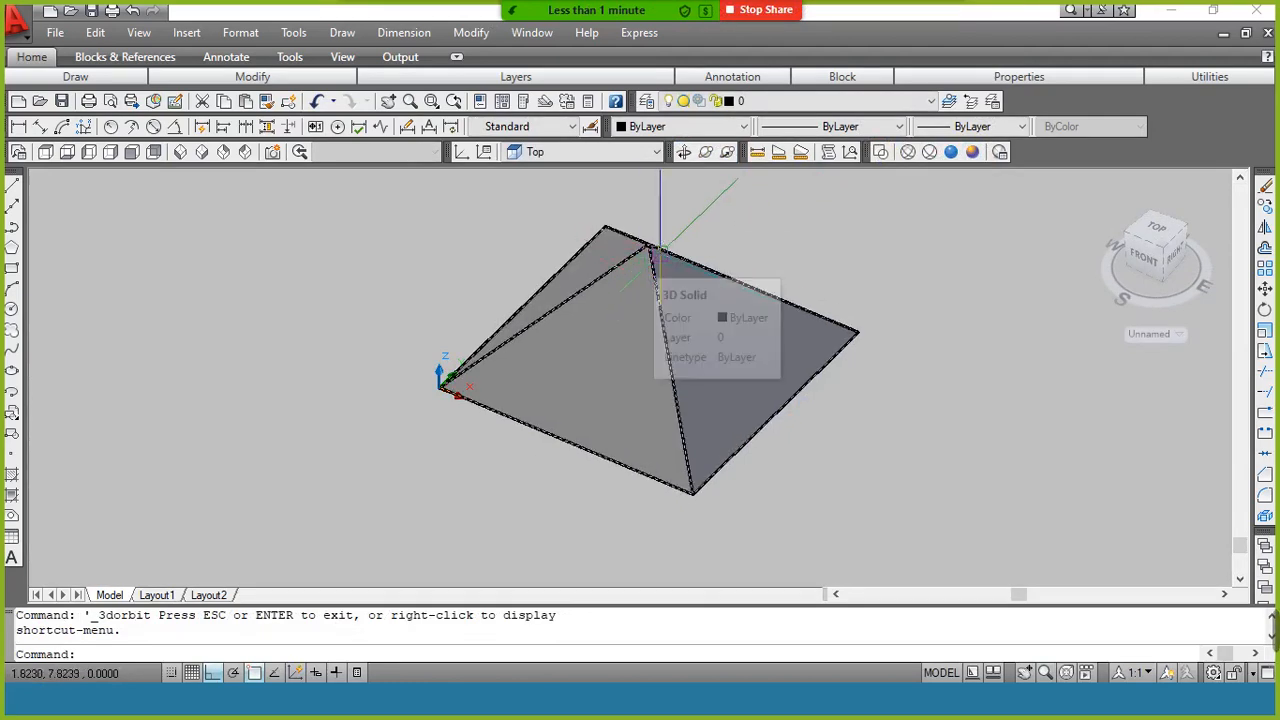
Open the Zoom meeting's participants list, look through all the attendees and close the list.
mouse_move(605, 8)
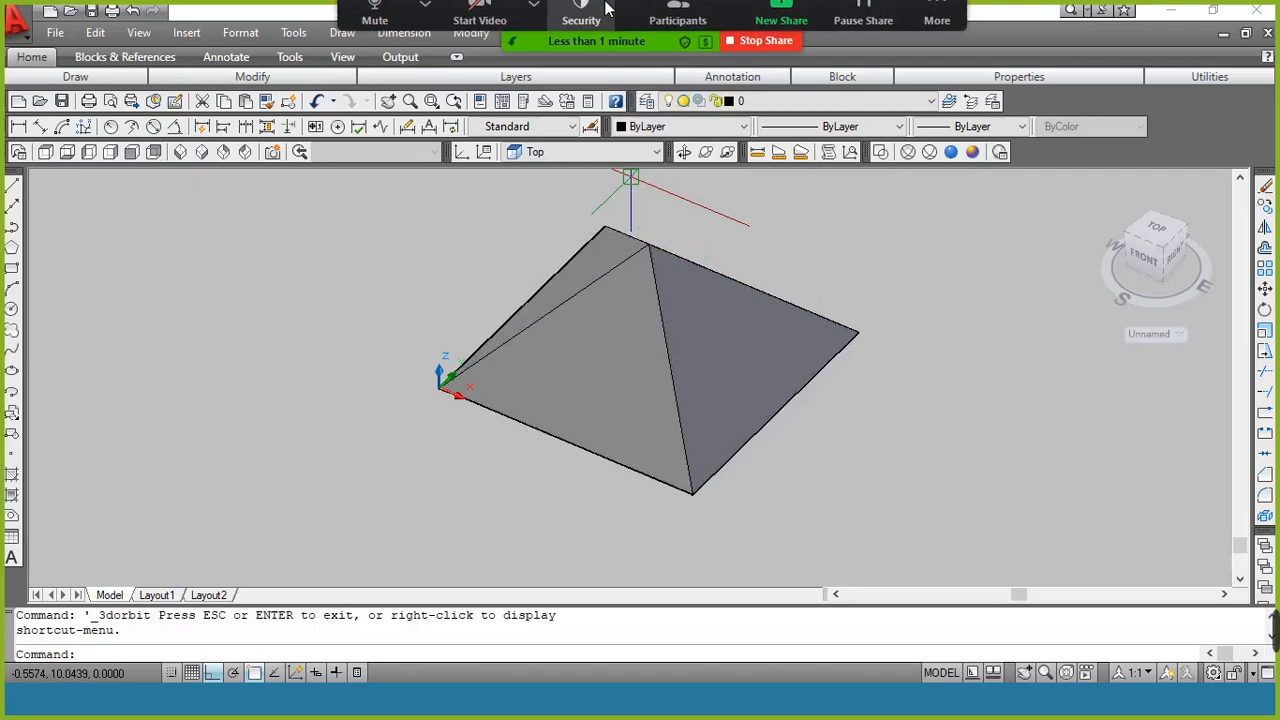
click(683, 25)
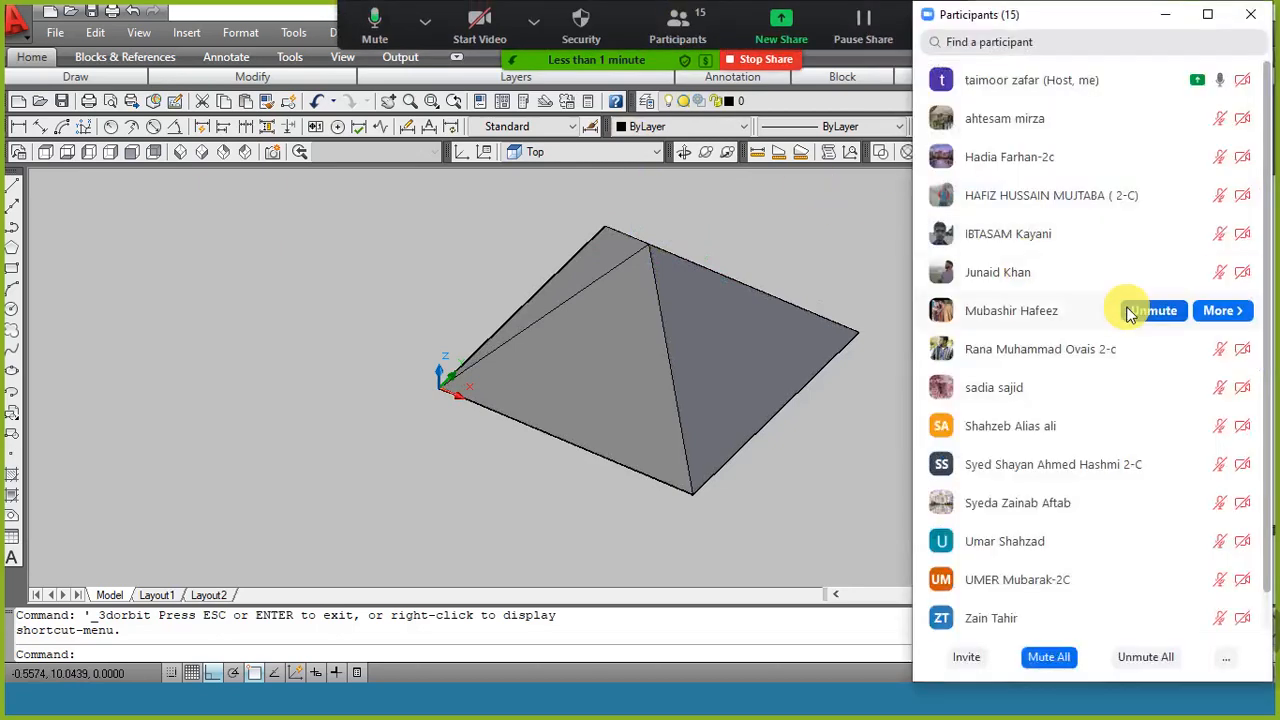
drag(1268, 145, 1277, 297)
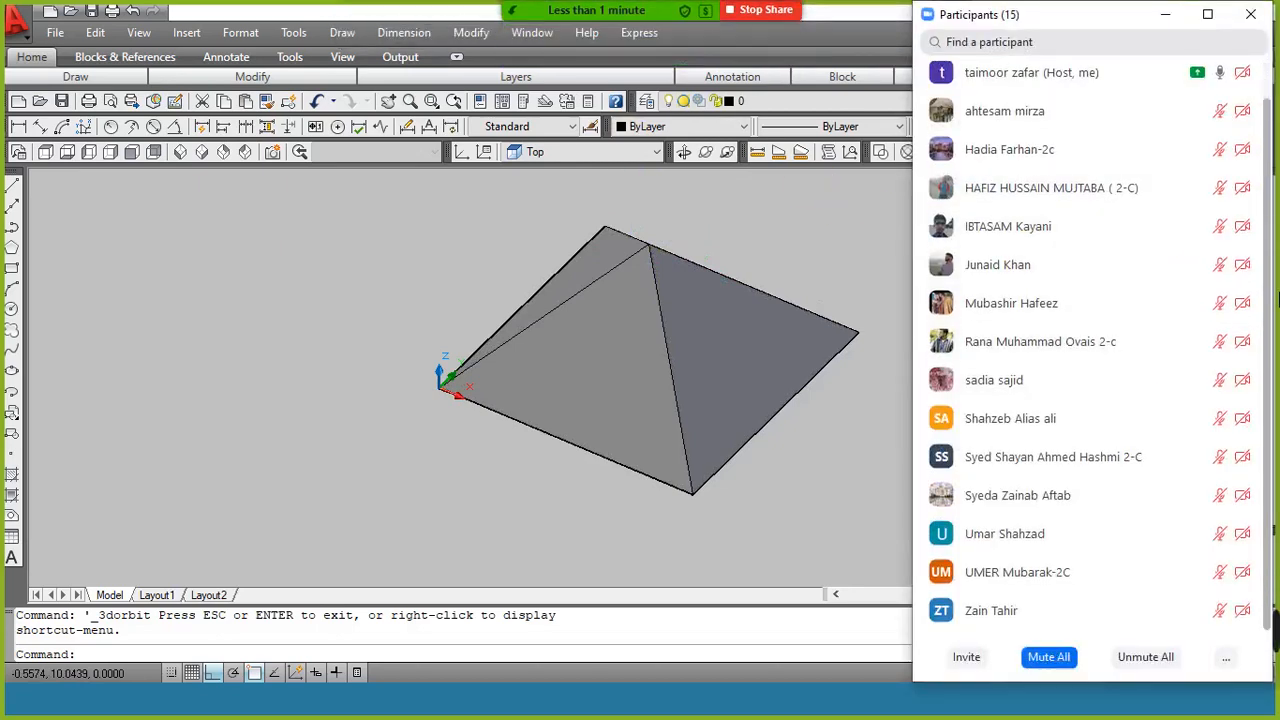
click(1255, 22)
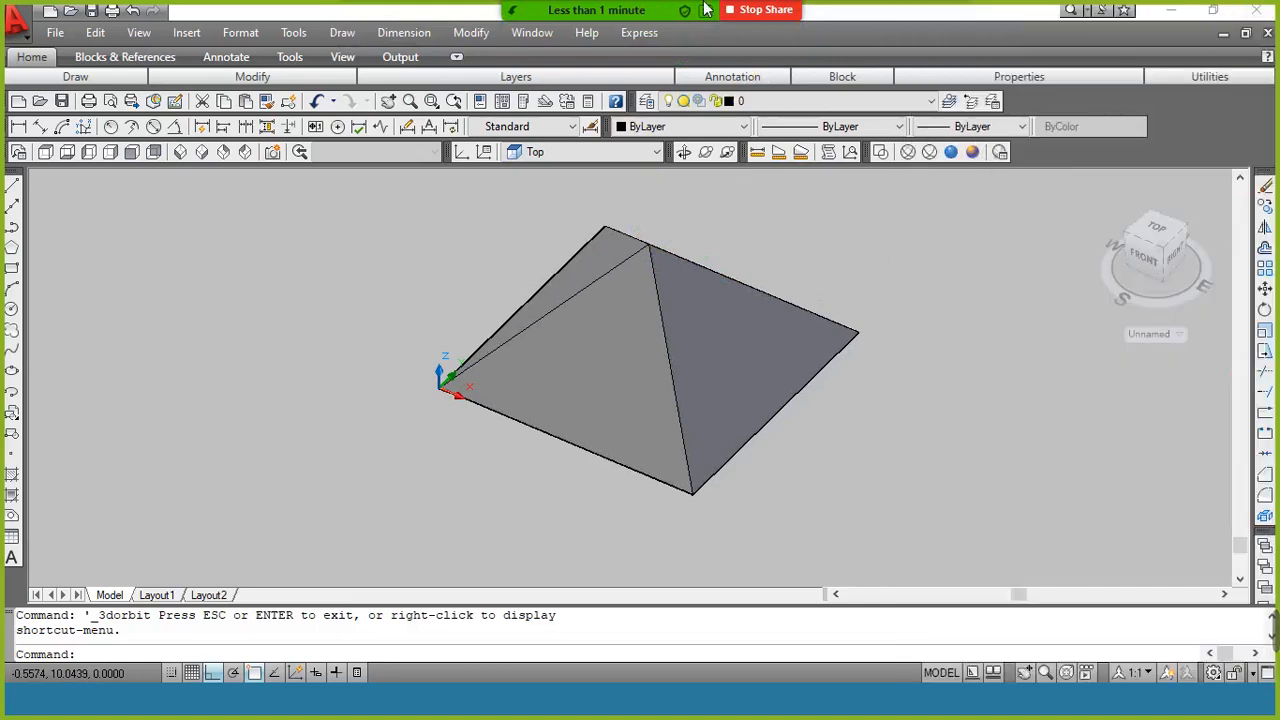
Stop sharing the screen in the Zoom meeting, read the group chat messages and minimize the meeting window.
click(750, 59)
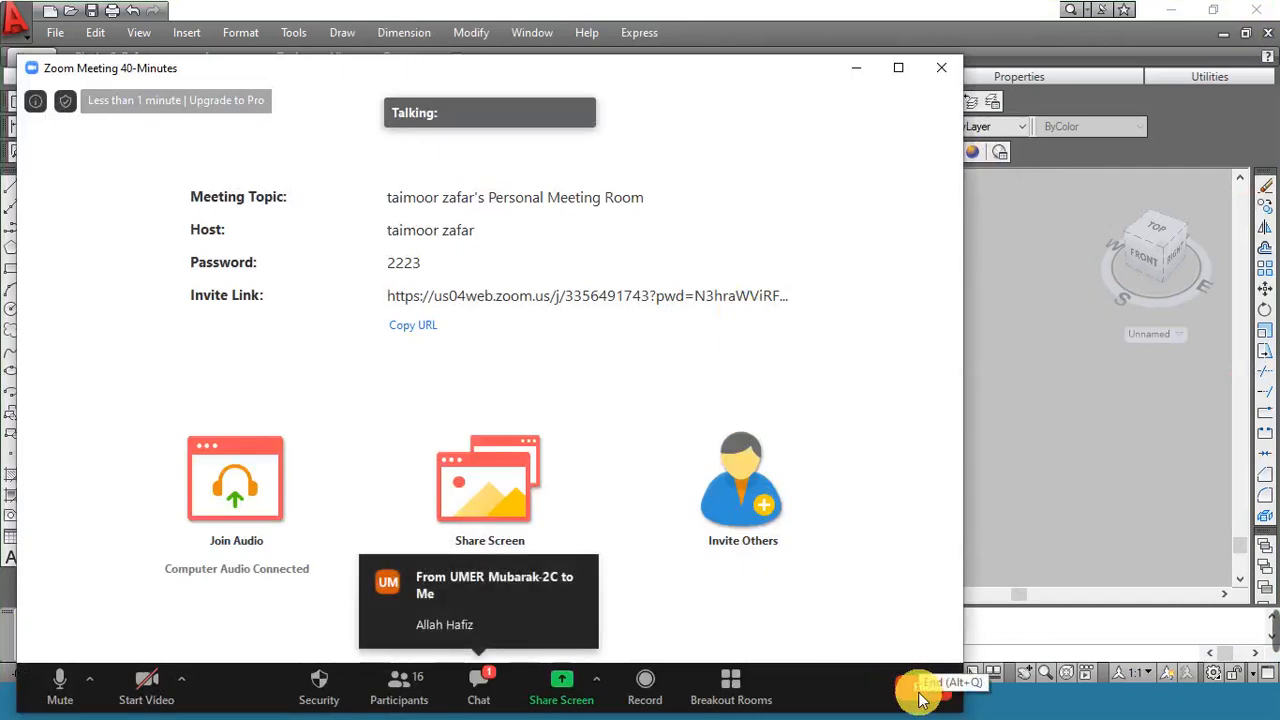
click(479, 684)
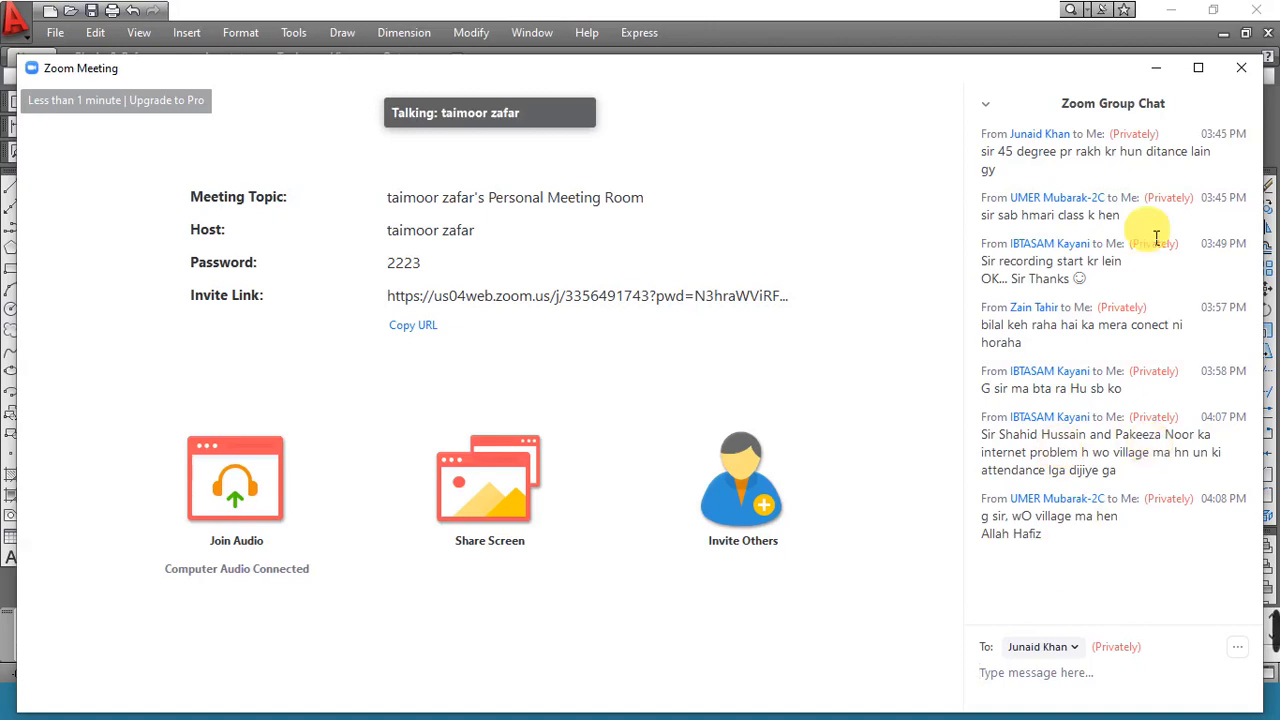
click(1162, 70)
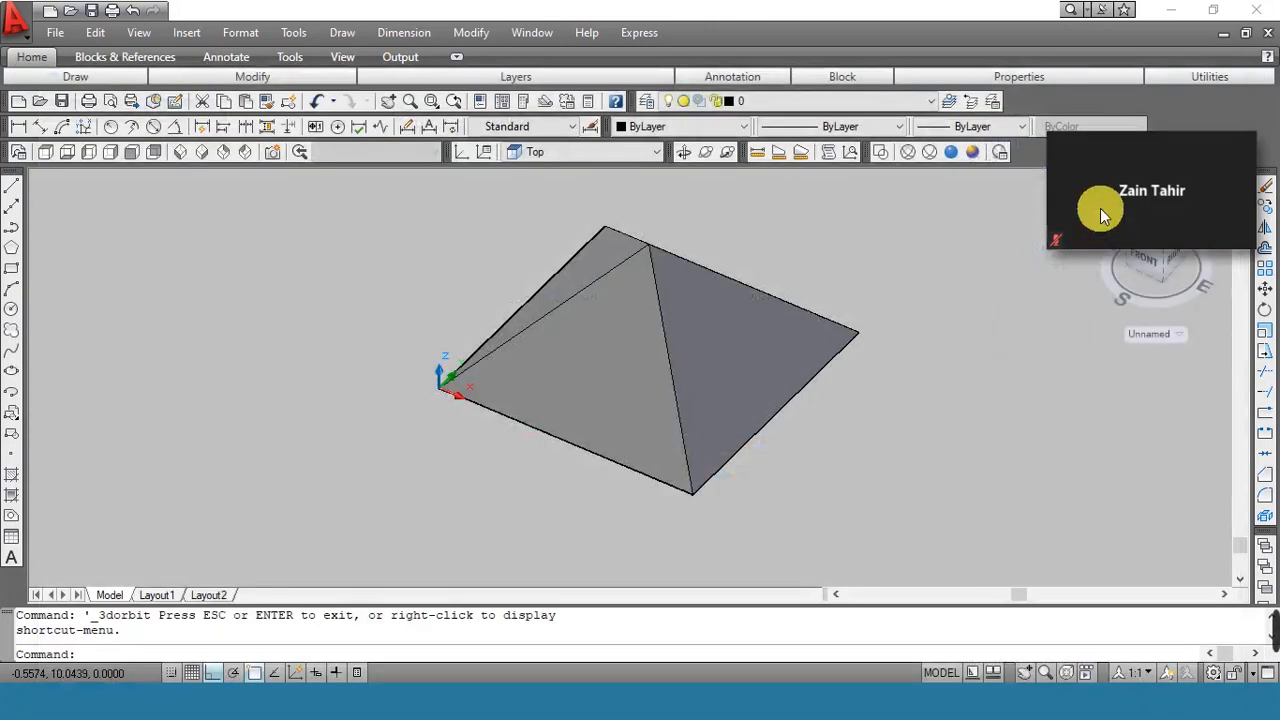
Restore the Zoom meeting window and end the meeting for all participants.
click(1234, 232)
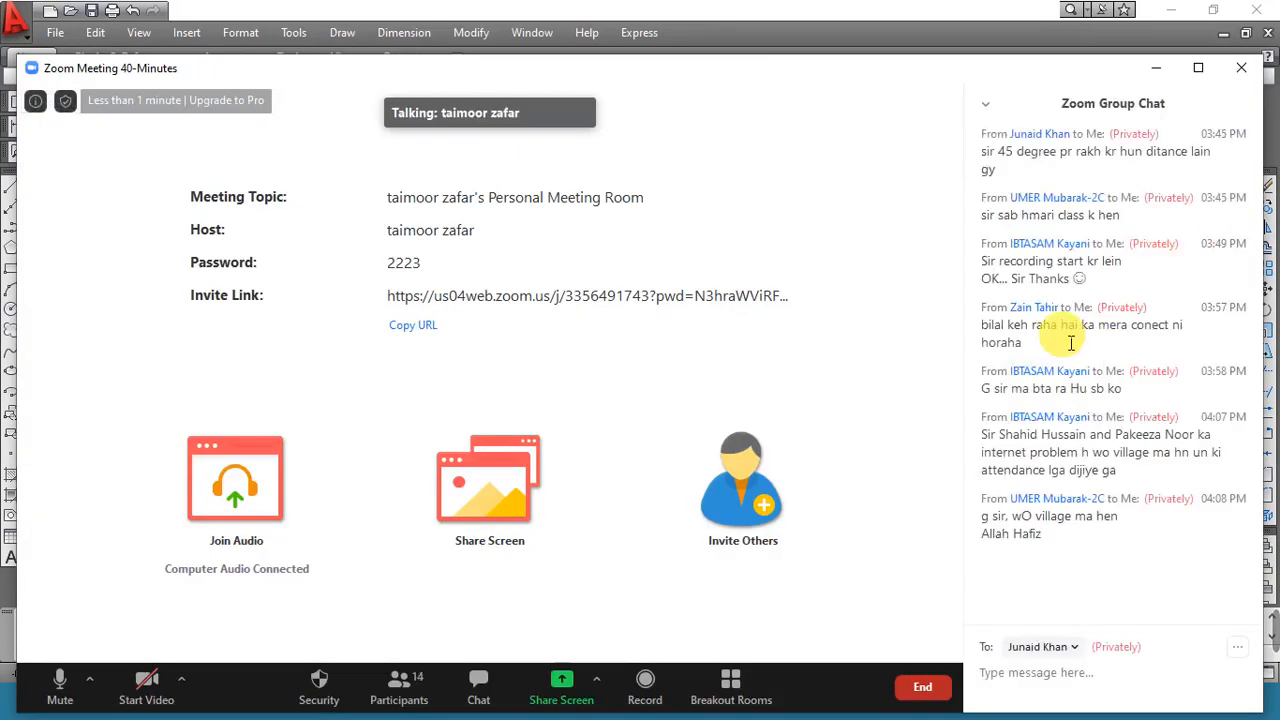
click(920, 688)
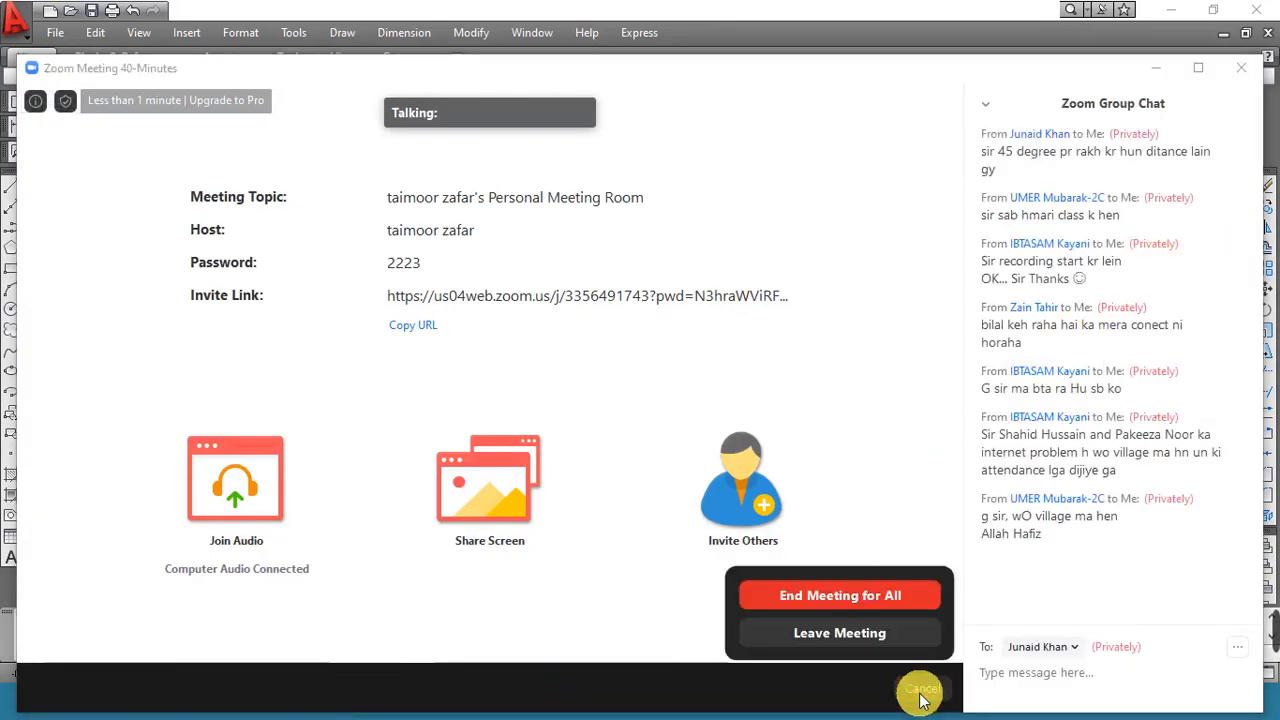
click(842, 593)
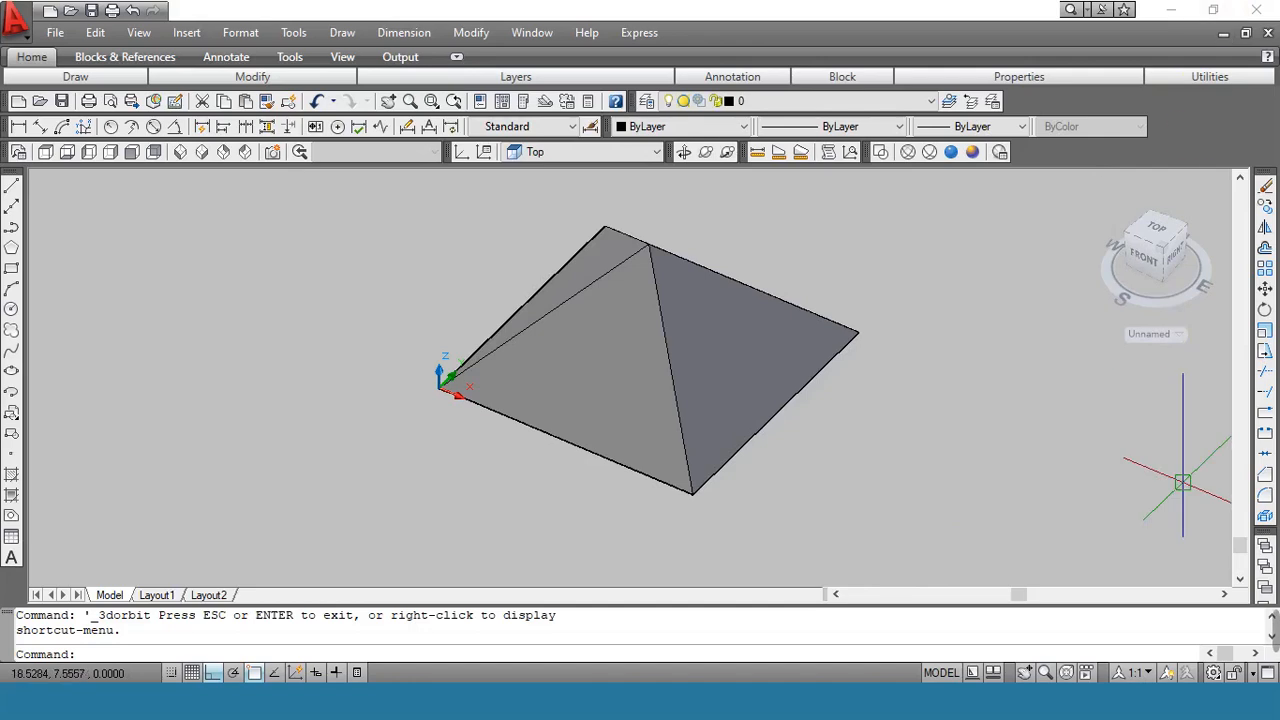
mouse_move(1270, 632)
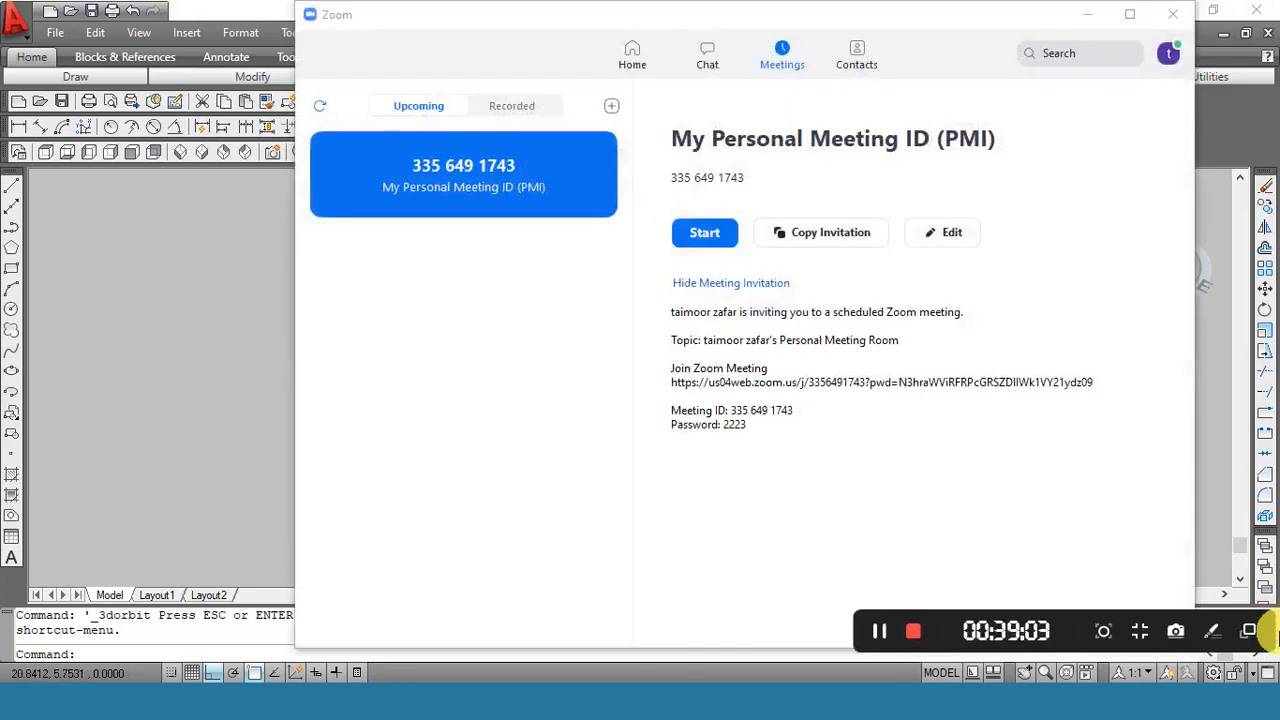